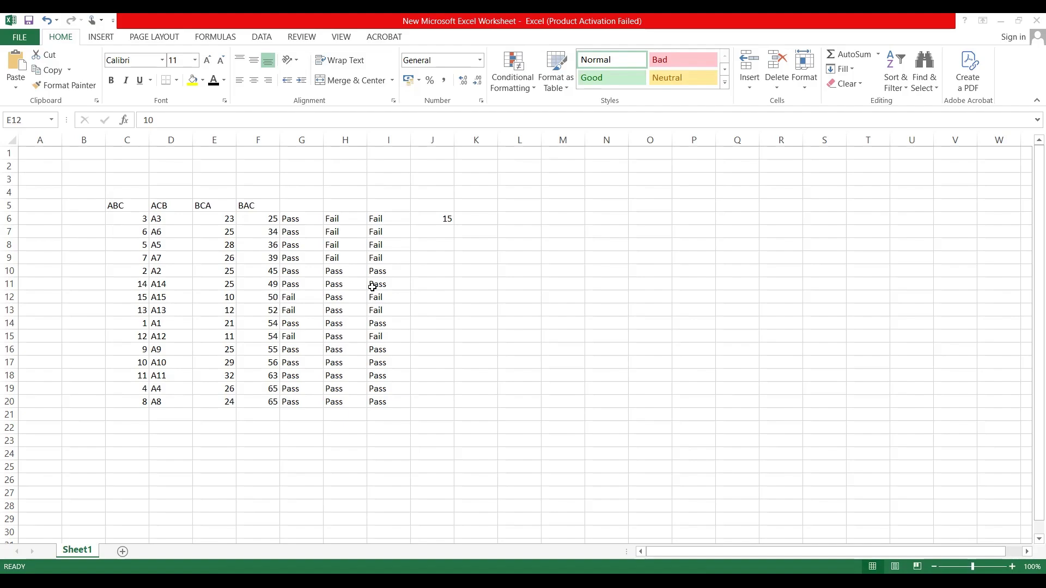
Step: Add a new worksheet, Sheet2, to the workbook and make it the active sheet
left_click(122, 552)
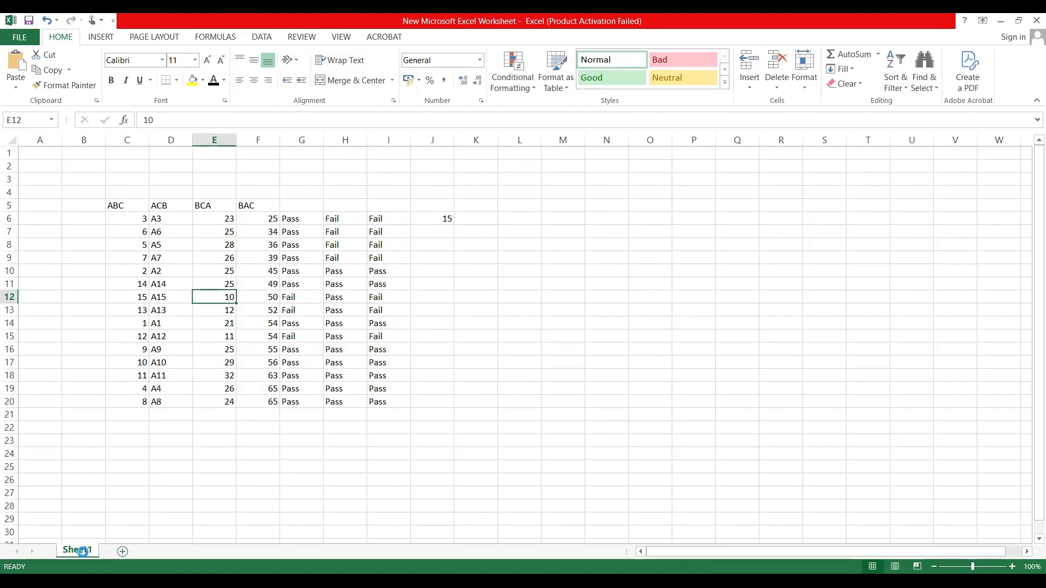
left_click(75, 551)
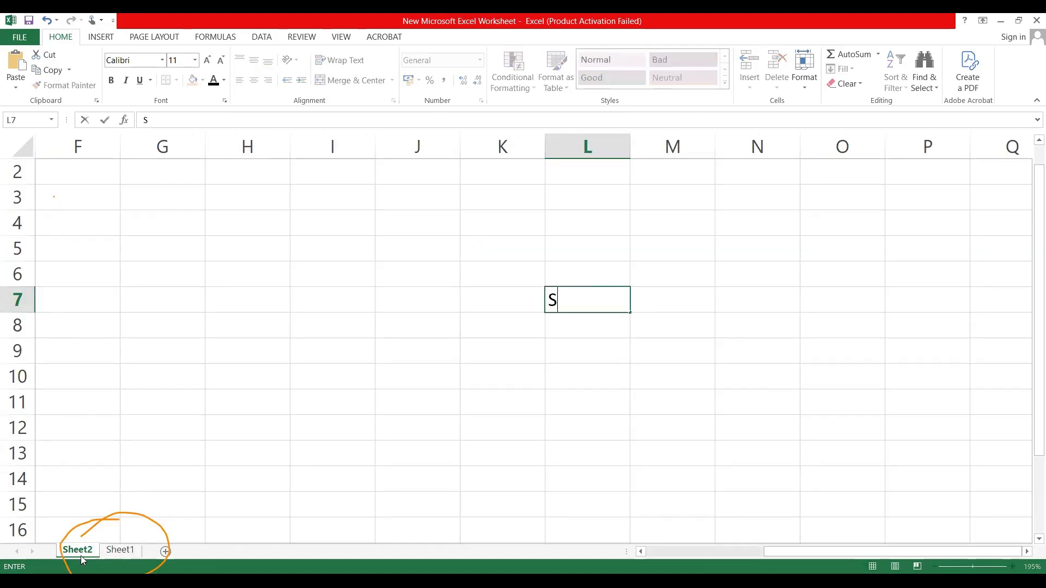
Step: List the topics Sort, Filter and If in cells L7 to L9 of Sheet2
key("BackSpace")
type("Data")
key("BackSpace")
key("BackSpace")
key("BackSpace")
key("BackSpace")
key("BackSpace")
type("Sort")
left_click(561, 335)
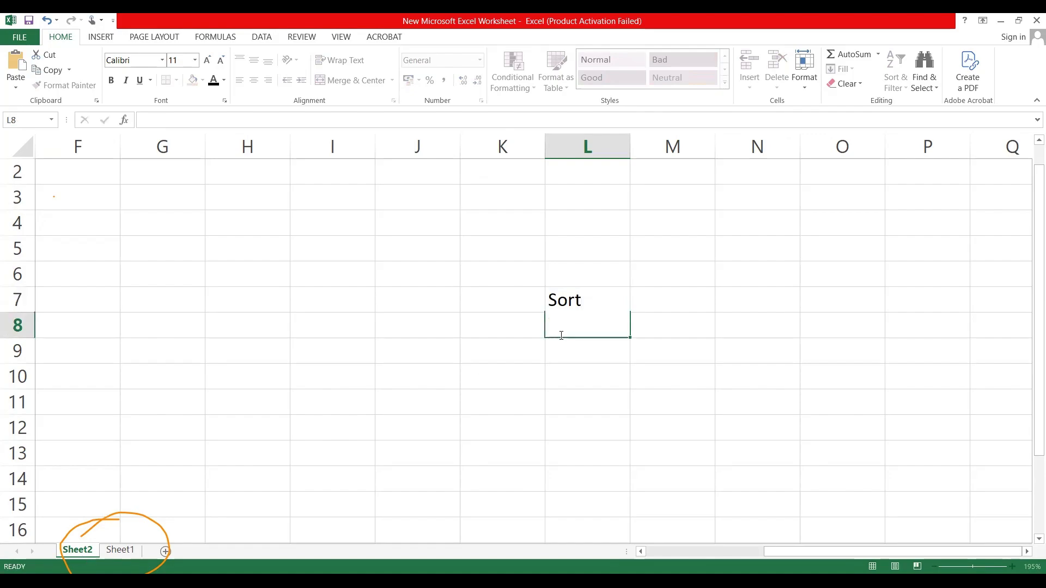
type("Filter")
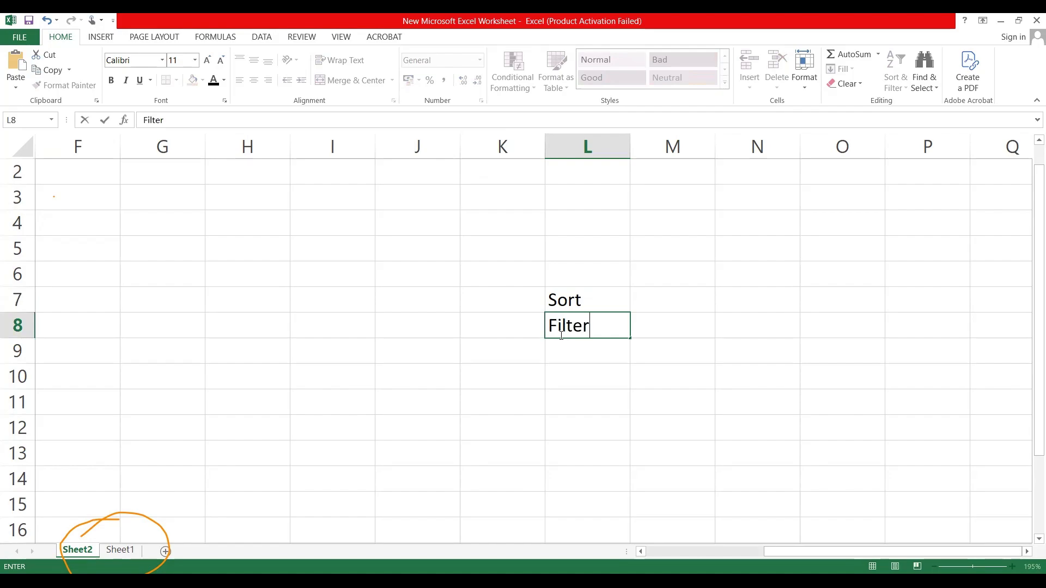
key("Return")
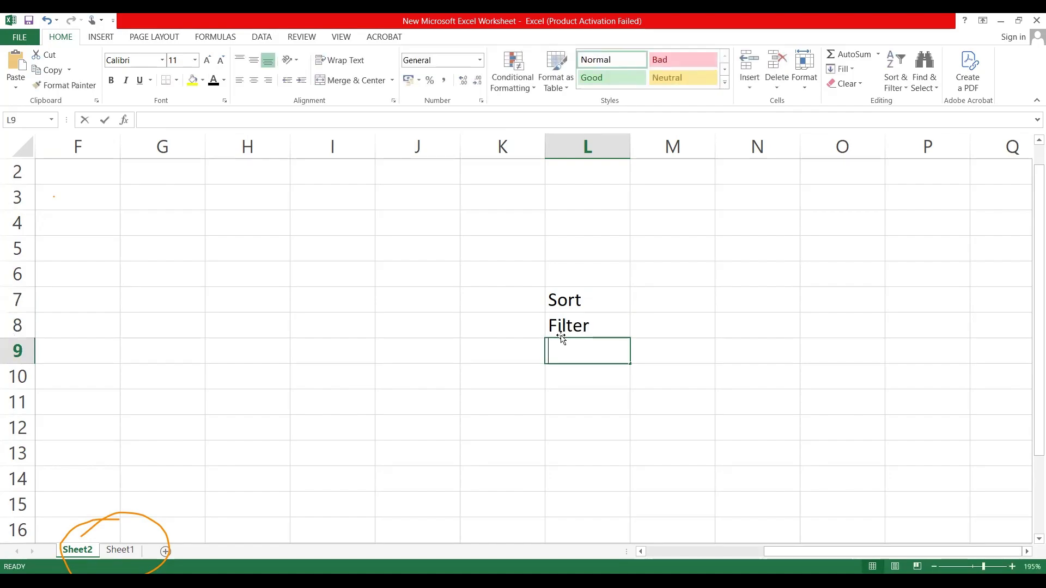
type("If")
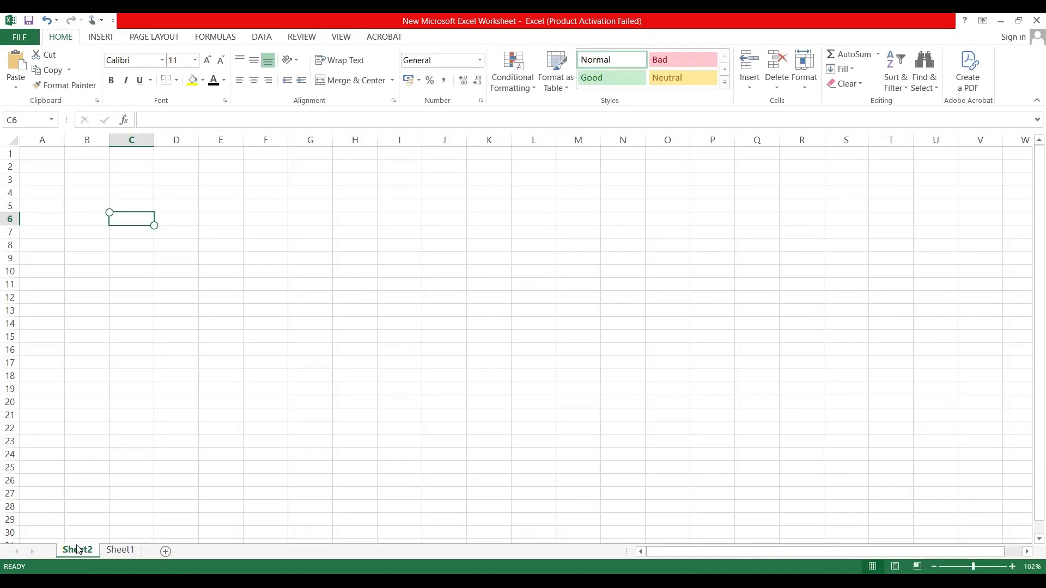
Step: Enter 1 and 2 in C6 and C7 of Sheet2 and fill the number series down to 15 in C20
type("1")
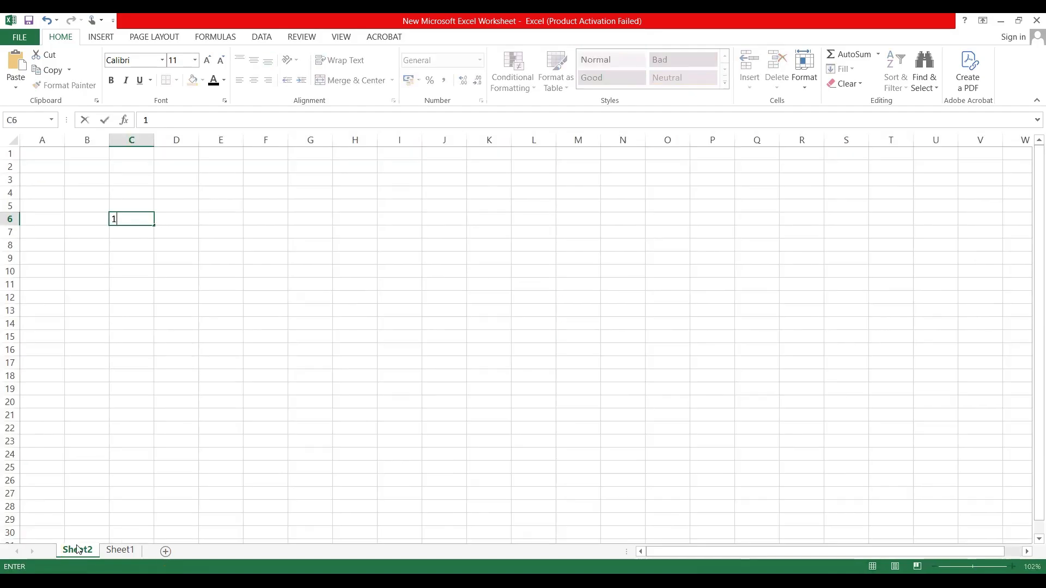
key("Return")
type("2")
key("Return")
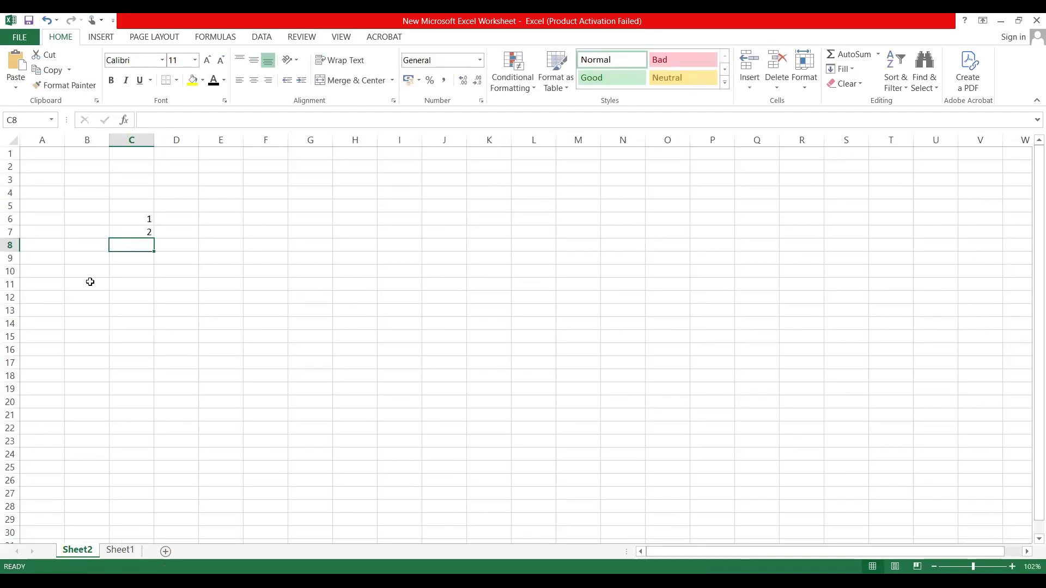
left_click_drag(133, 214, 146, 368)
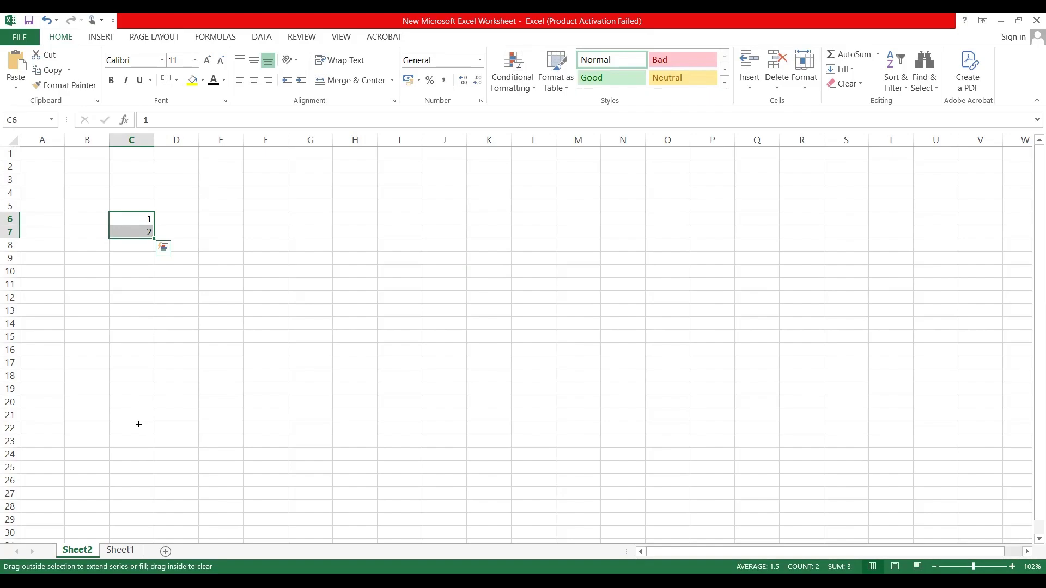
left_click_drag(139, 424, 139, 410)
Step: Enter A1 and A2 in cells D6 and D7 and fill the series down to A15 in D20
left_click(165, 218)
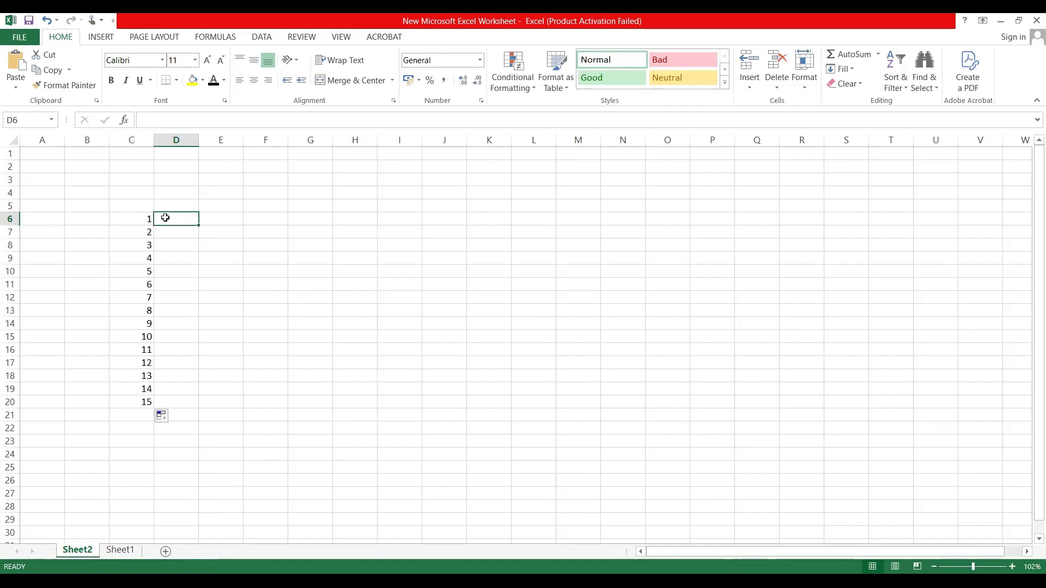
type("A")
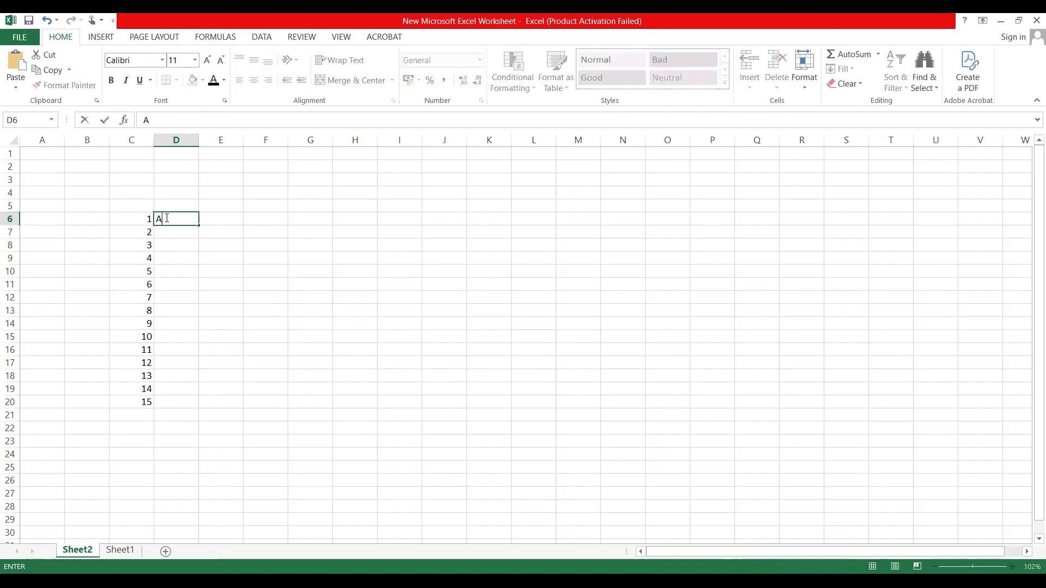
type("1")
key("ctrl+Return")
left_click(170, 232)
type("A")
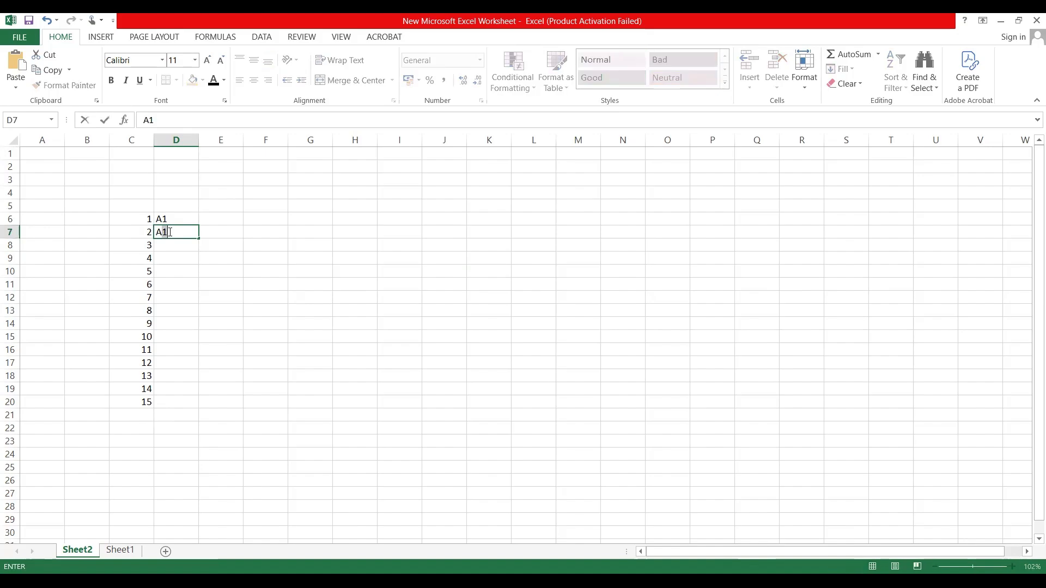
type("2")
left_click(155, 261)
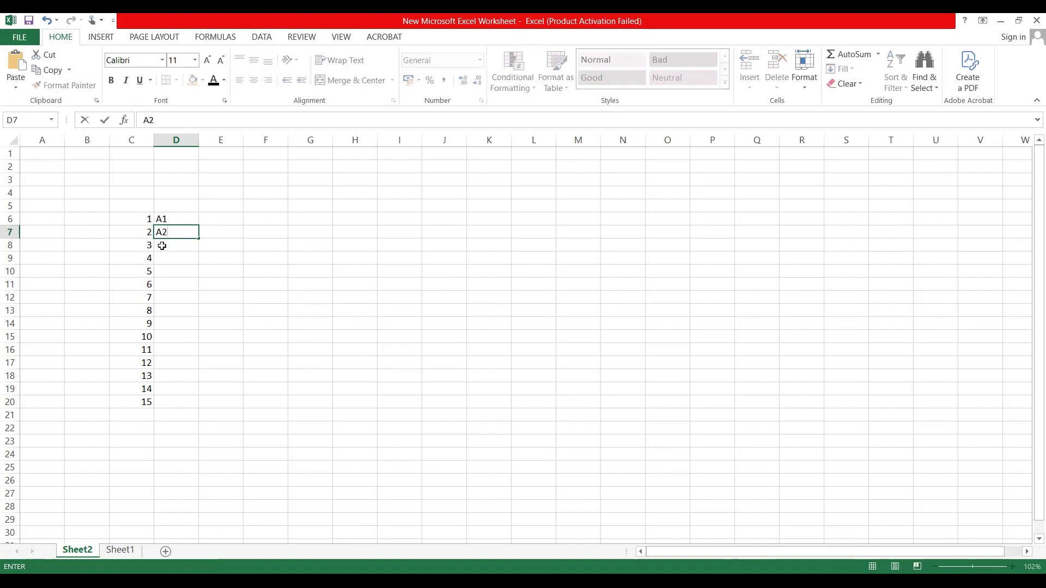
left_click(177, 220)
left_click_drag(177, 228, 180, 233)
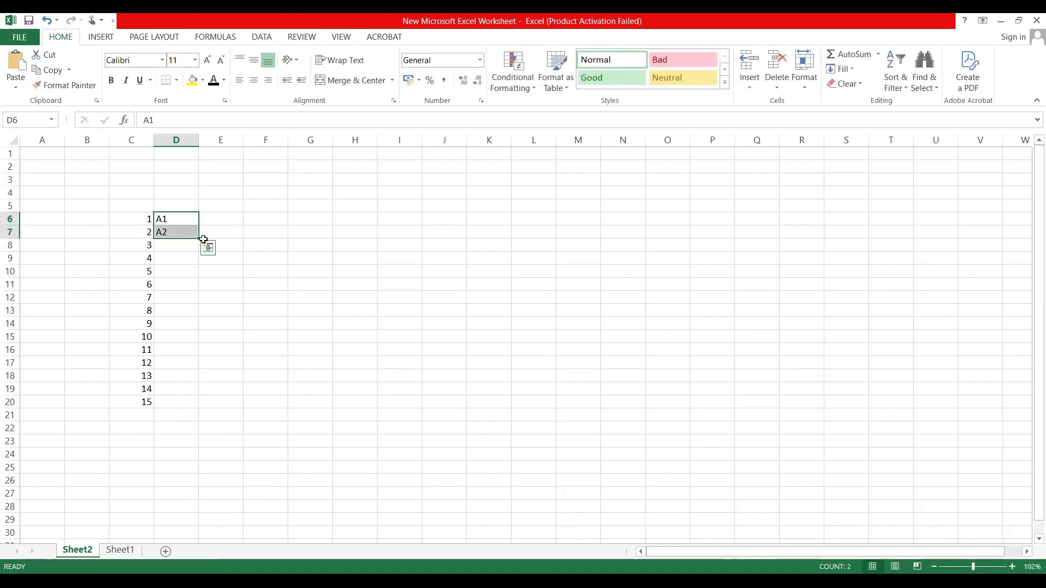
double_click(198, 239)
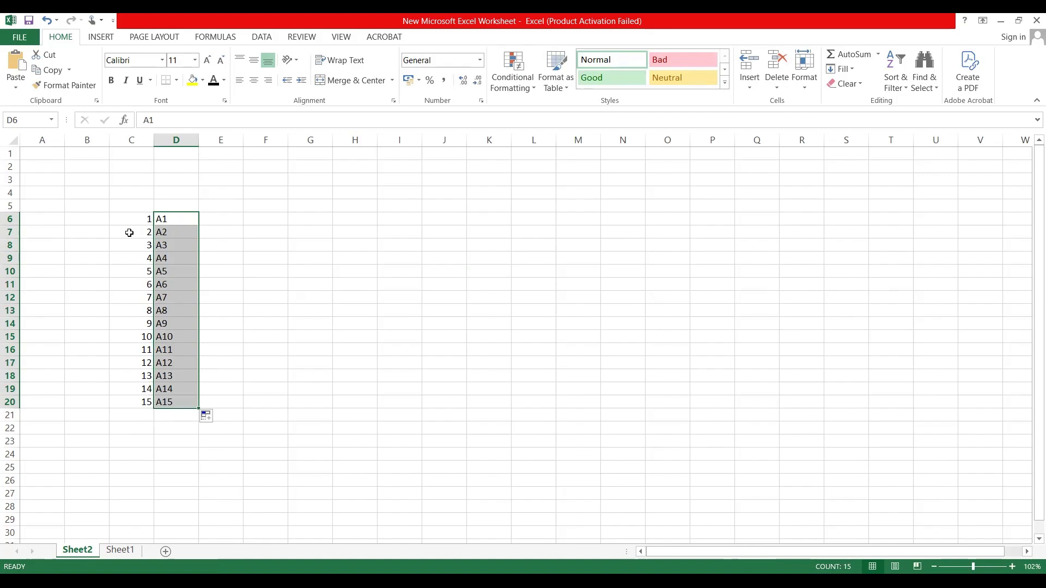
Step: Add the column headers Sr No, Name and Marks in cells C5, D5 and E5
left_click_drag(131, 219, 130, 279)
left_click(175, 215)
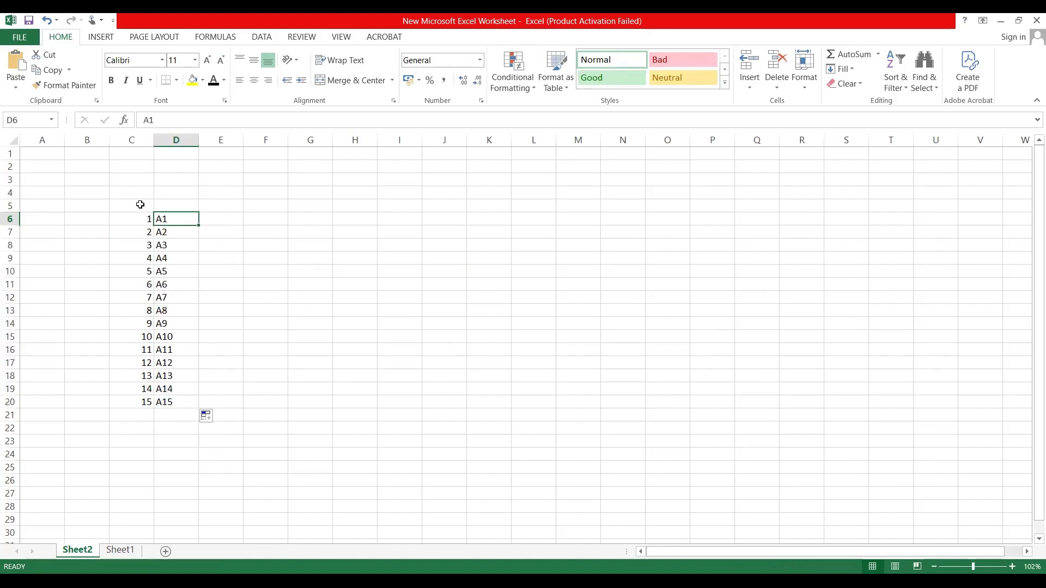
left_click(140, 205)
type("R")
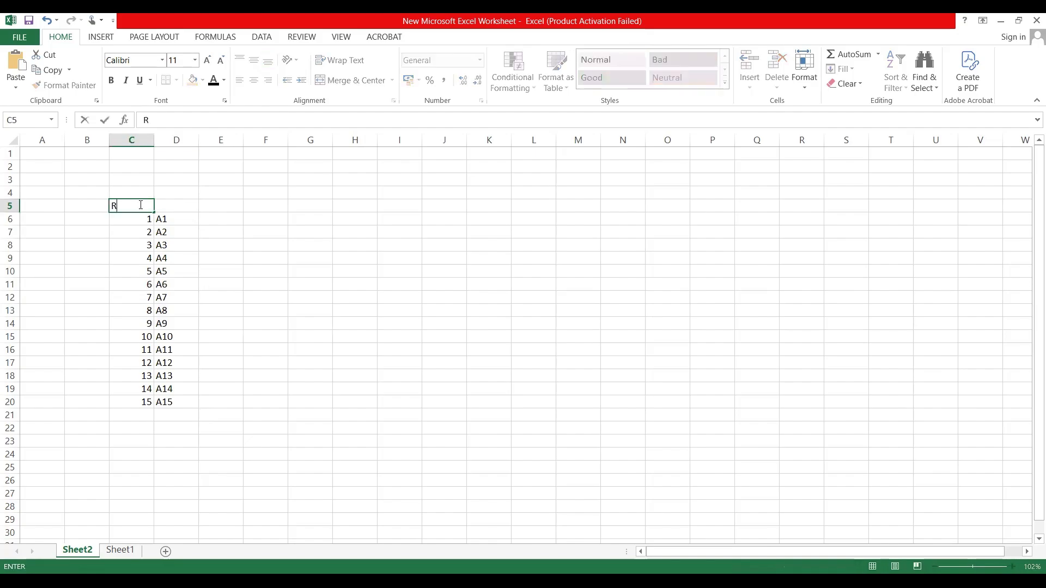
key("BackSpace")
type("Sr No")
key("Tab")
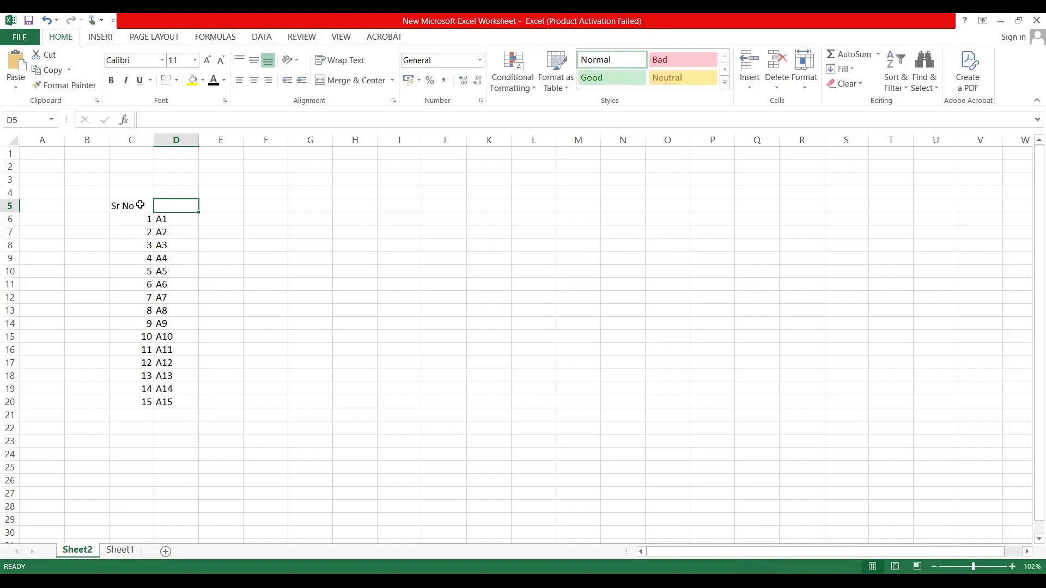
type("Name")
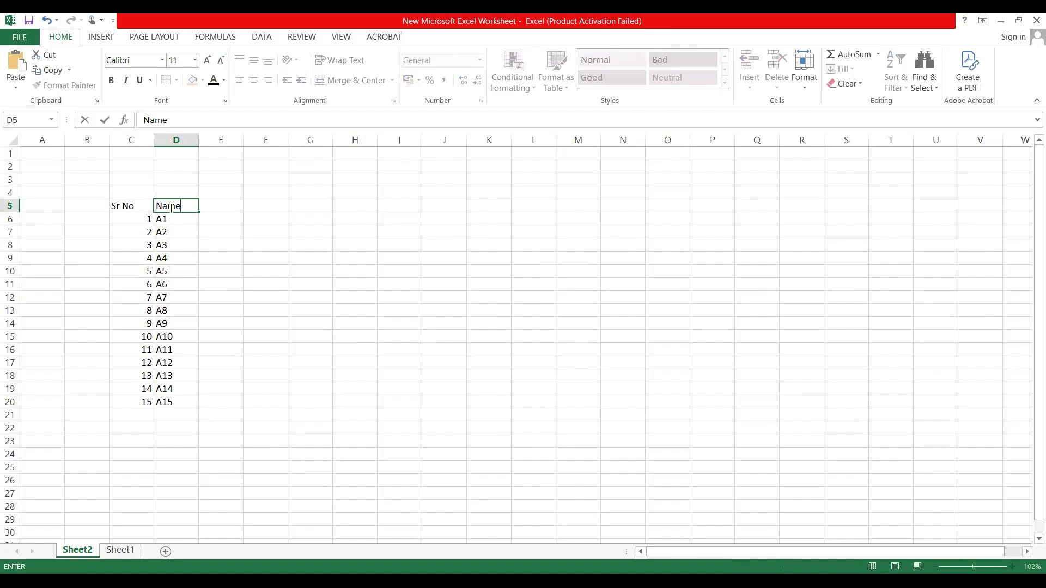
left_click(217, 206)
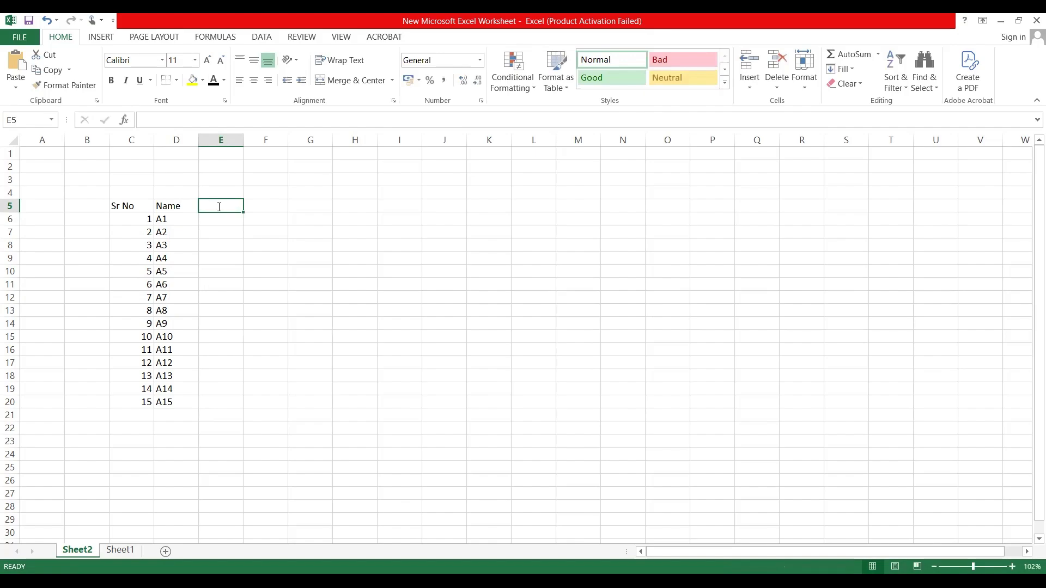
type("Marks")
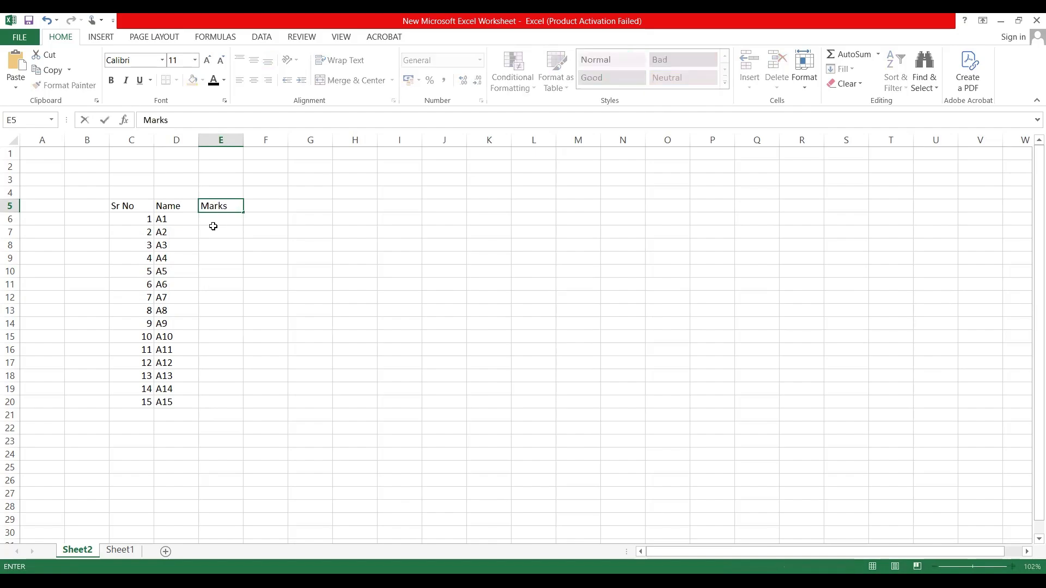
Step: Enter the marks 22, 23, 30, 11, 14 and 17 for A1 to A6 in cells E6 to E11
left_click(214, 221)
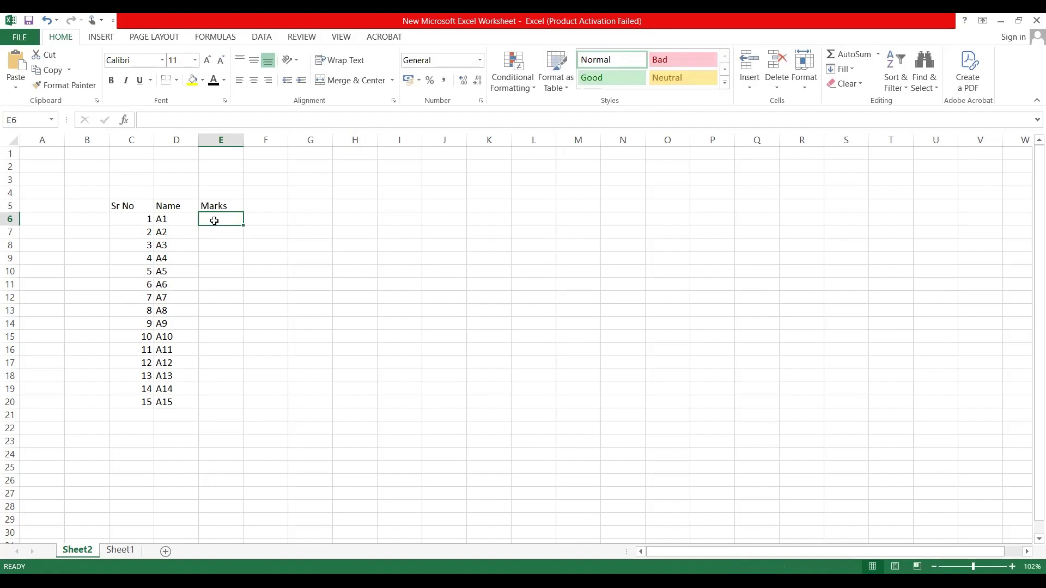
type("22")
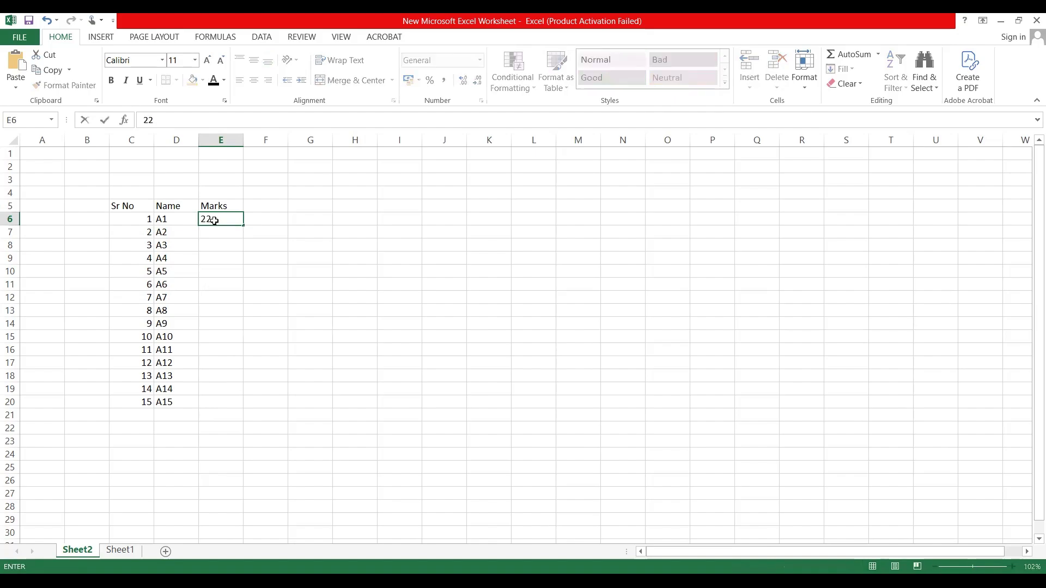
key("Return")
type("23")
key("Return")
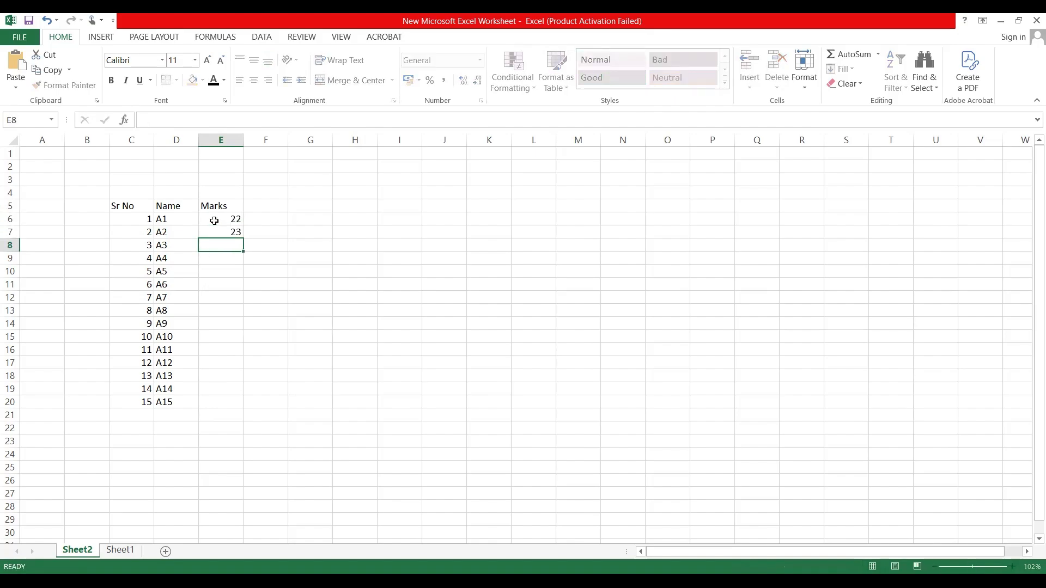
type("30")
key("Return")
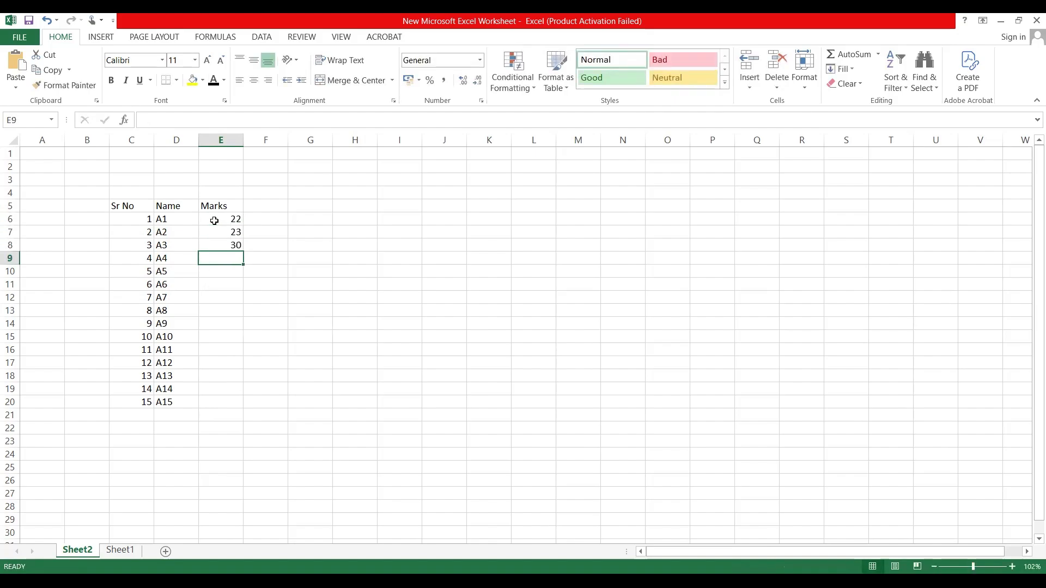
type("1")
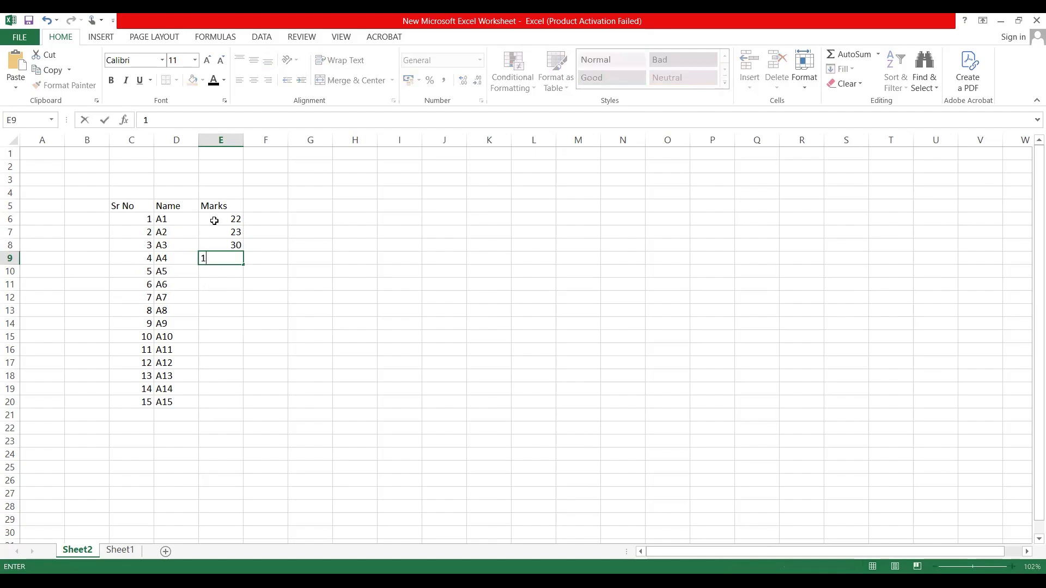
type("1")
key("Return")
type("14")
key("Return")
type("17")
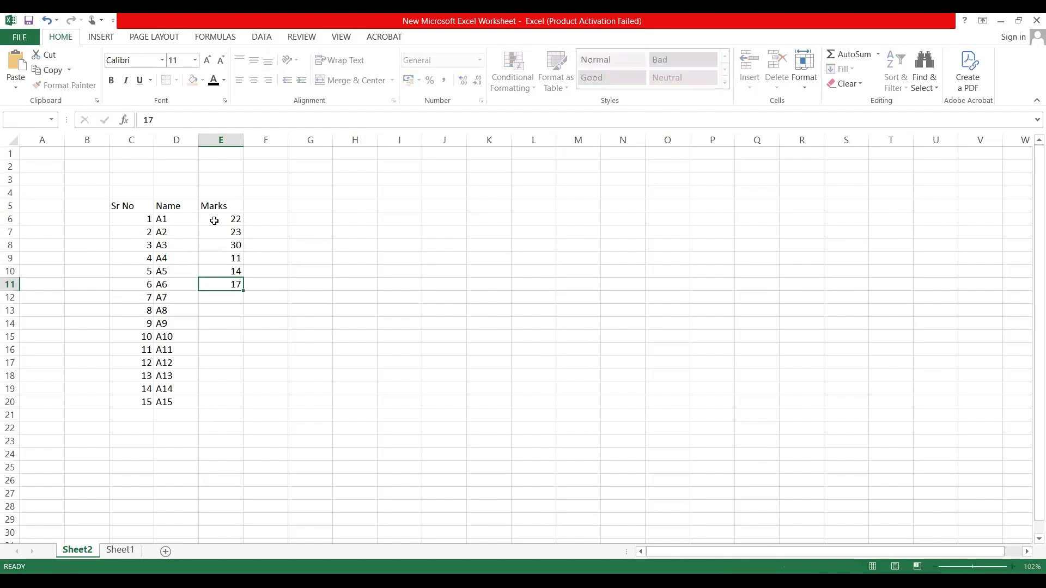
key("Return")
Step: Enter the marks 26, 25, 21 and 20 for A7 to A10 in cells E12 to E15
type("22")
key("ctrl+Return")
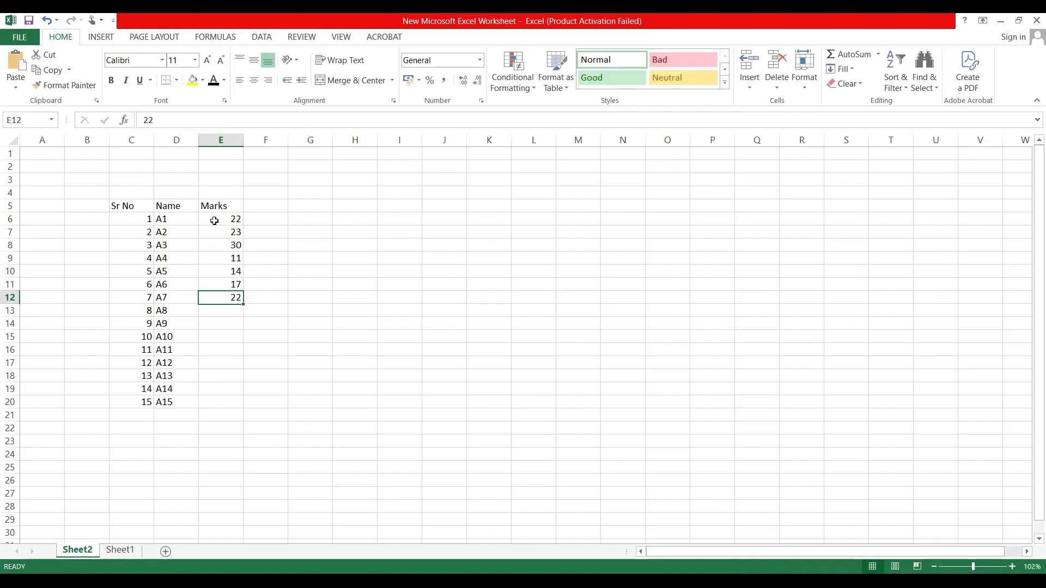
type("26")
key("Return")
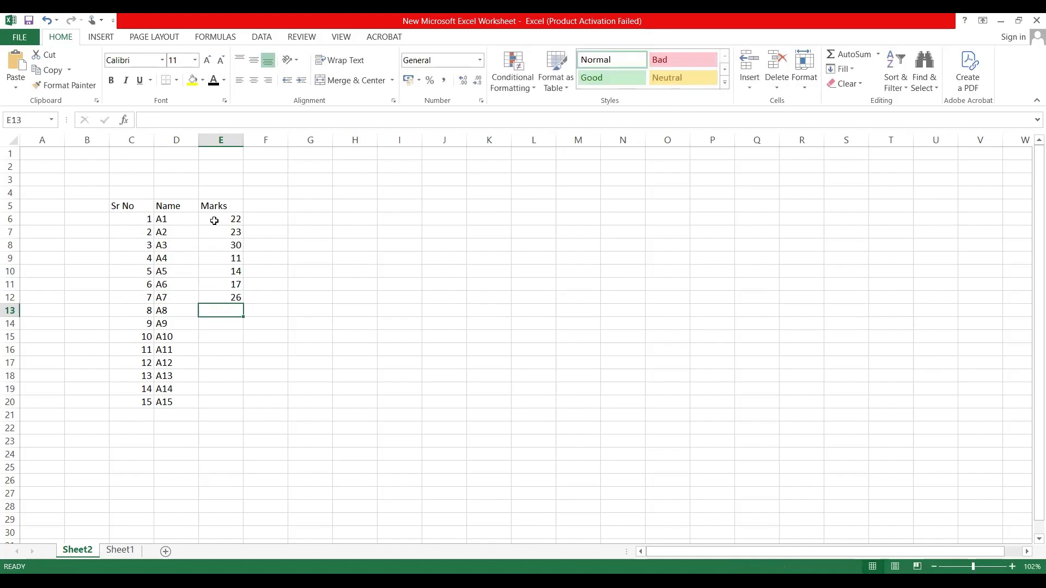
type("25")
key("Return")
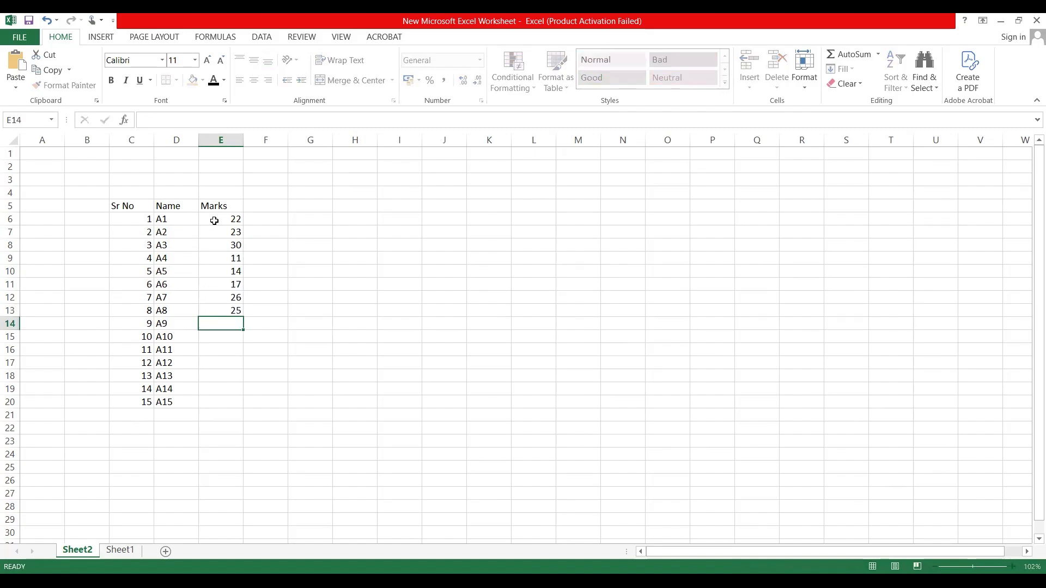
type("21")
key("Return")
type("2")
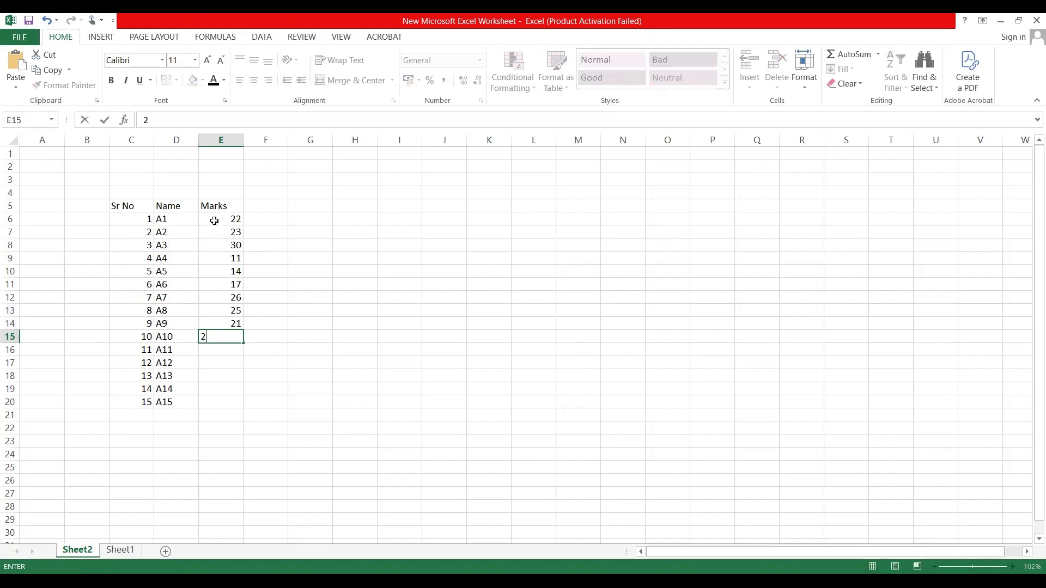
type("0")
key("Return")
Step: Complete the Marks column for A11 to A15 with 11, 18, 29, 27 and 26 in cells E16 to E20
type("11")
key("Return")
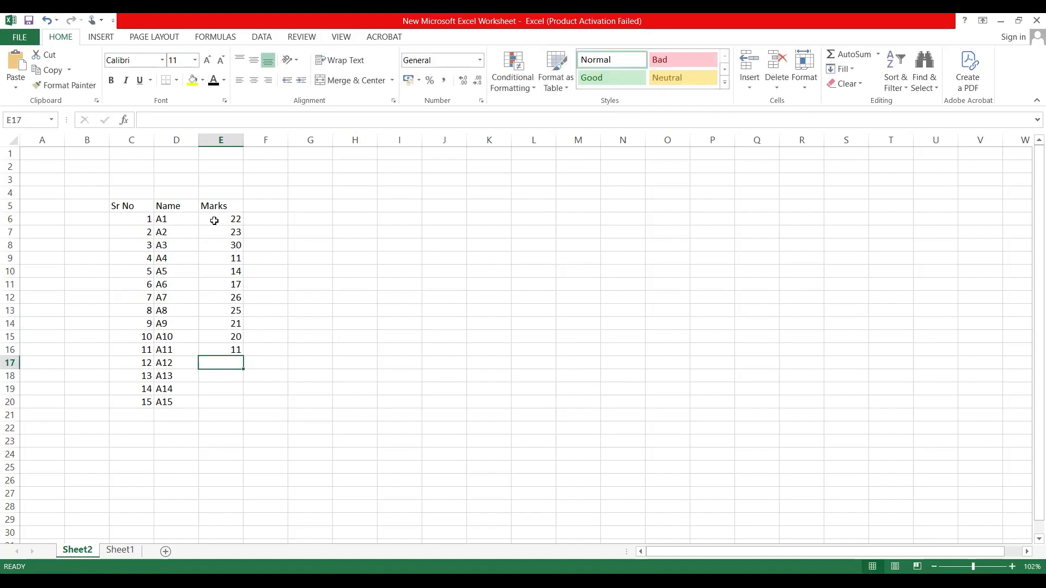
type("18")
key("Return")
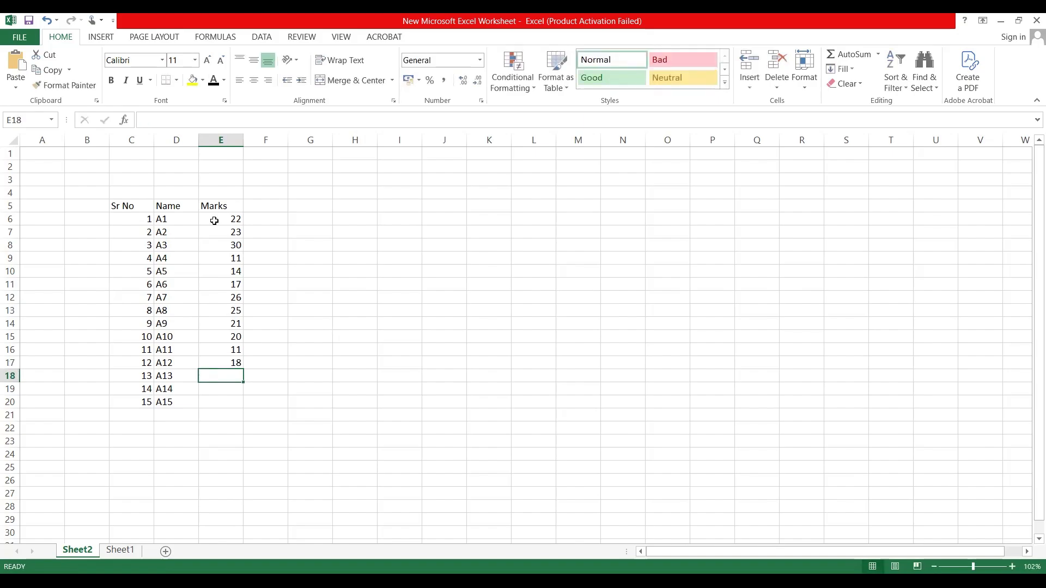
type("29")
key("Return")
type("2")
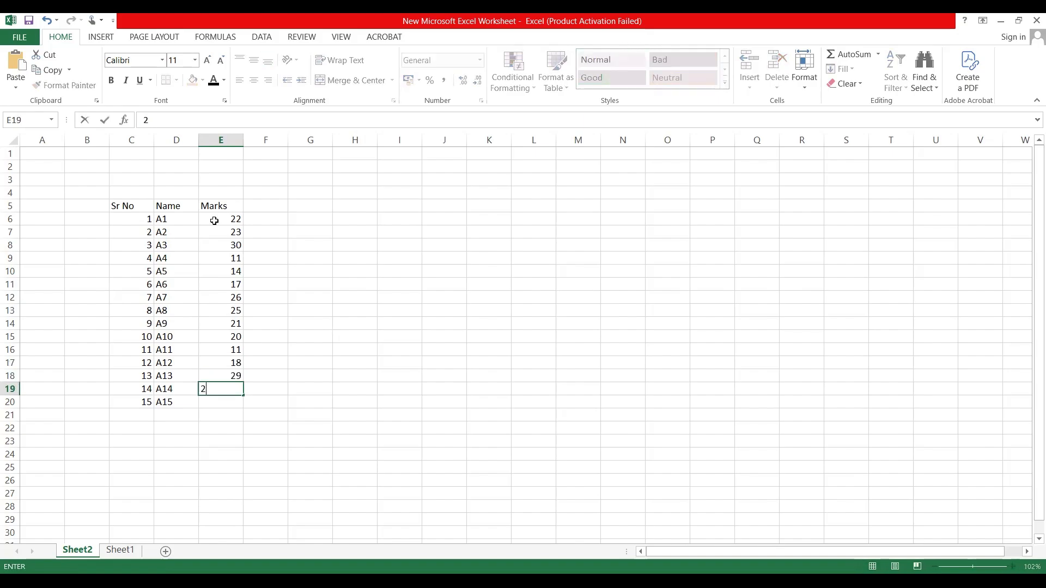
type("7")
key("Return")
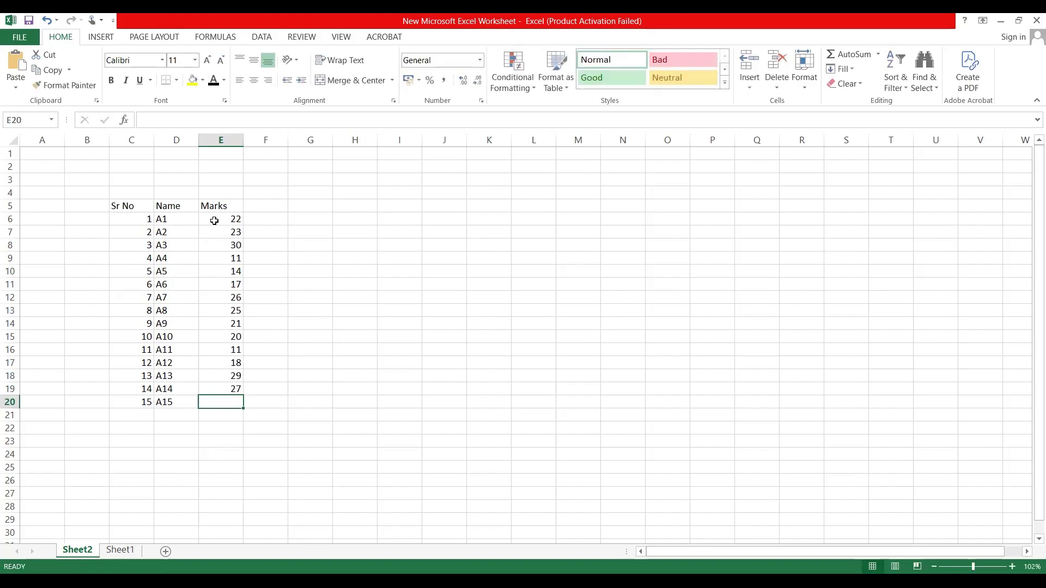
type("26")
key("Up")
key("Up")
key("Up")
key("Up")
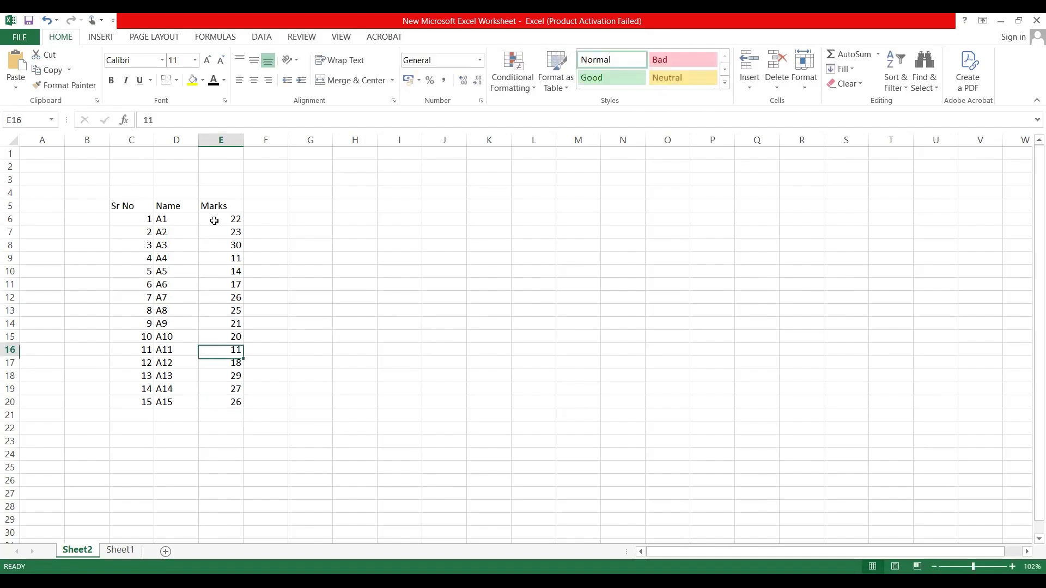
Step: Look over the Sort & Filter options available for the Marks column
key("Up")
key("Up")
key("Up")
key("Up")
key("Up")
key("Up")
key("Up")
key("Up")
key("Up")
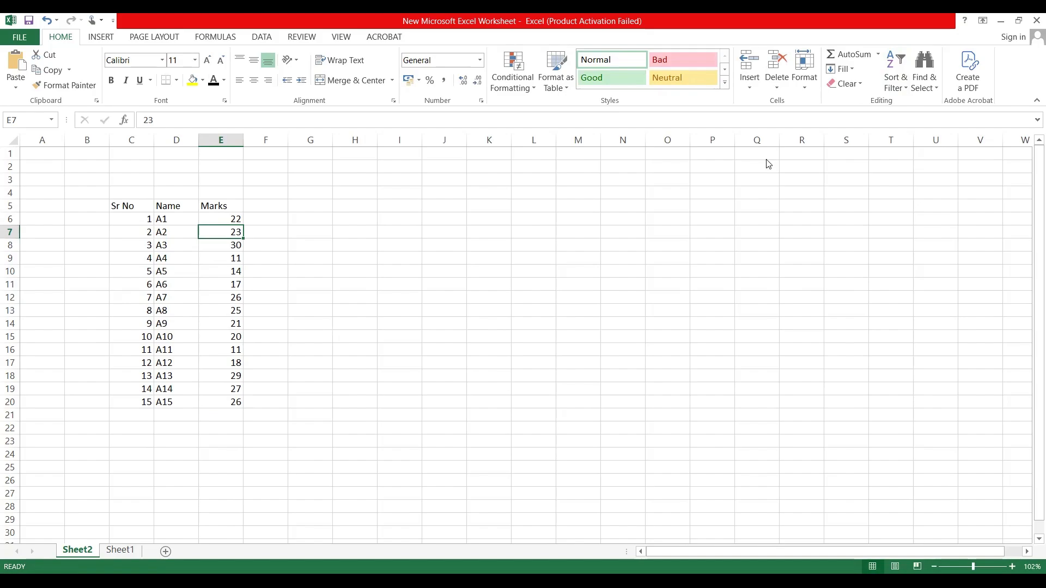
mouse_move(913, 40)
left_mouse_down()
mouse_move(860, 109)
mouse_move(927, 60)
mouse_move(850, 105)
mouse_move(849, 52)
mouse_move(875, 40)
left_mouse_up()
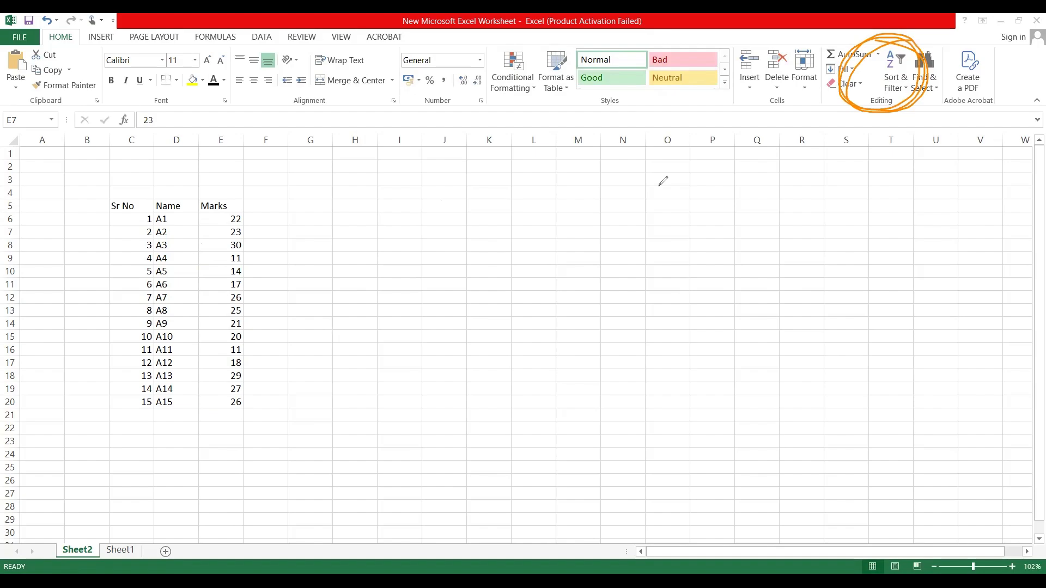
left_click(4, 98)
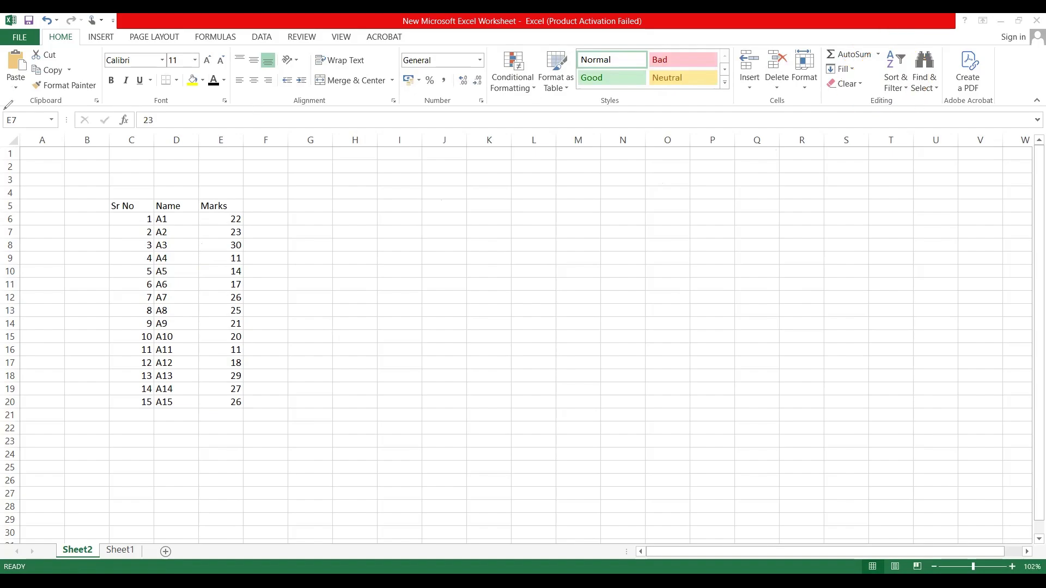
left_click(907, 93)
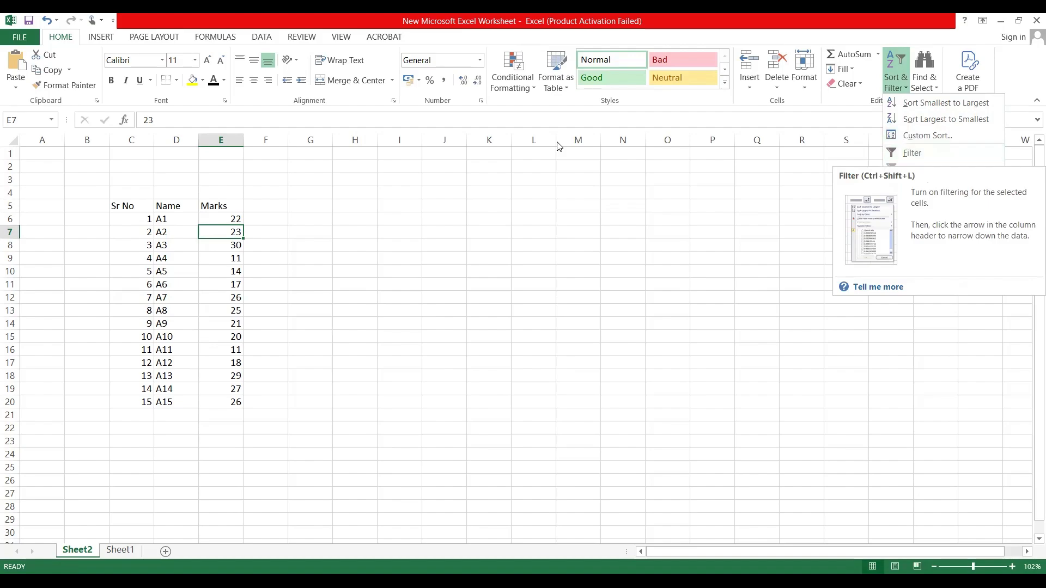
left_click(759, 247)
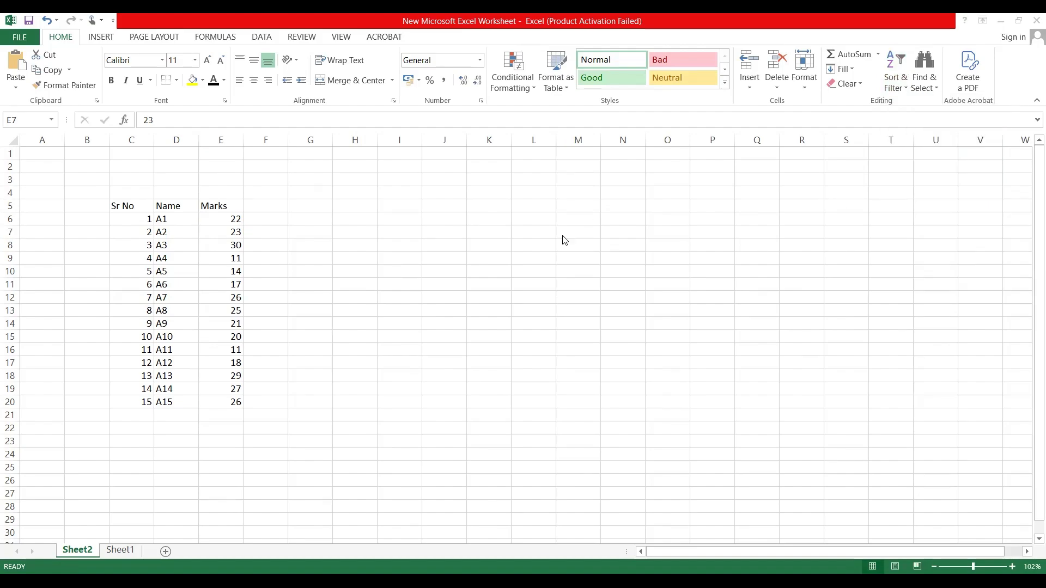
Step: Sort only the marks in E6:E20 from smallest to largest, continuing with the current selection
left_click(210, 218)
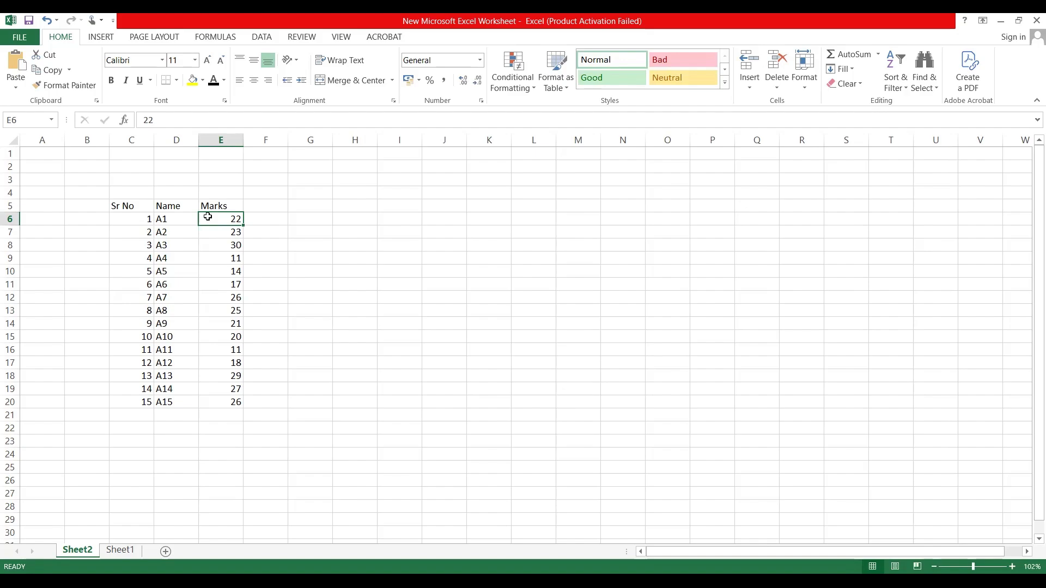
key("shift+Down")
key("shift+Down")
key("shift+Down")
key("shift+Down")
key("shift+Down")
key("shift+Down")
key("shift+Down")
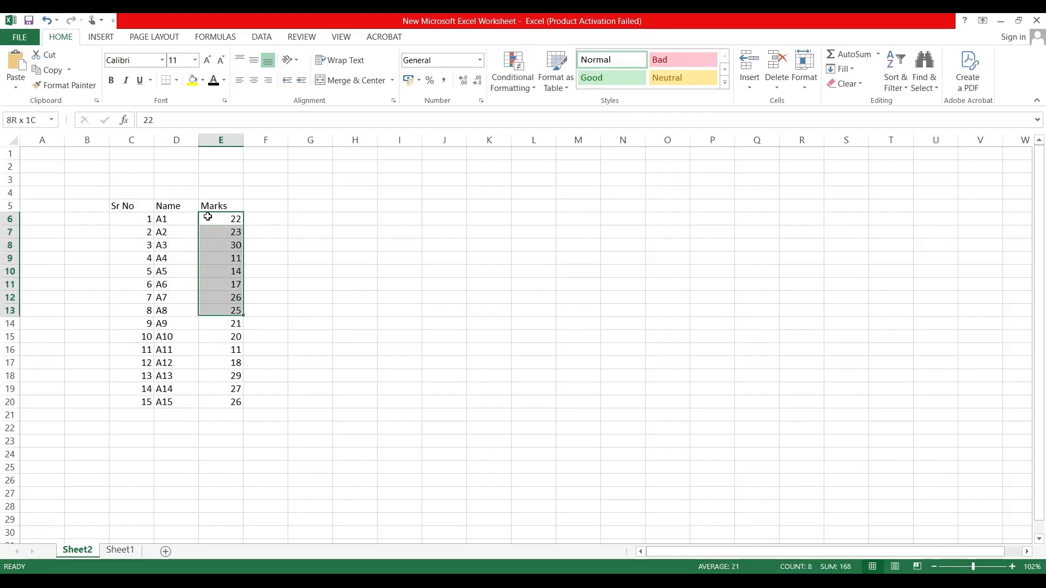
key("shift+Down")
key("shift+Down")
key("shift+Down")
key("shift+Down")
key("shift+Down")
key("shift+Down")
key("shift+Down")
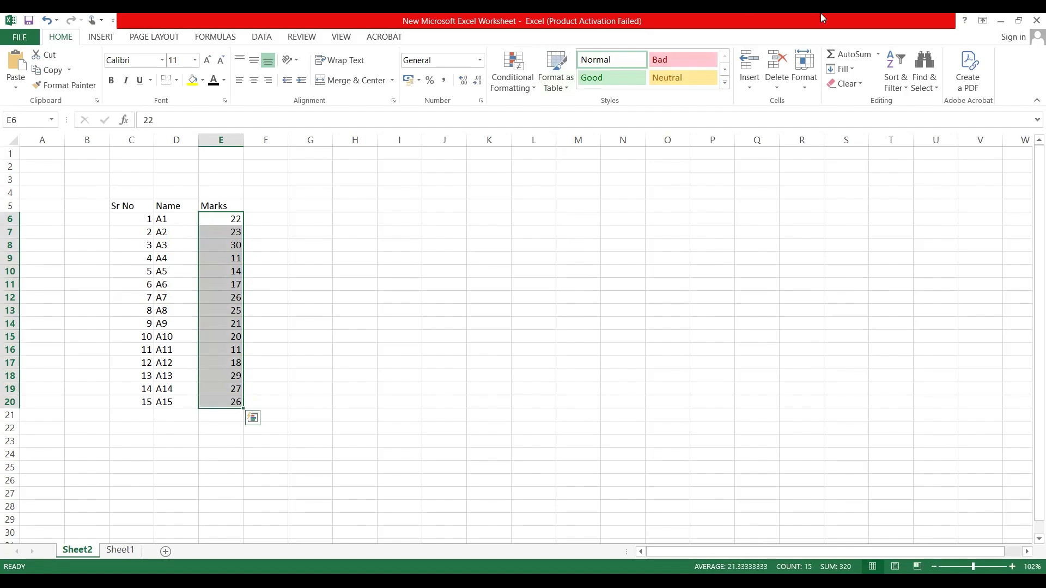
left_click(908, 96)
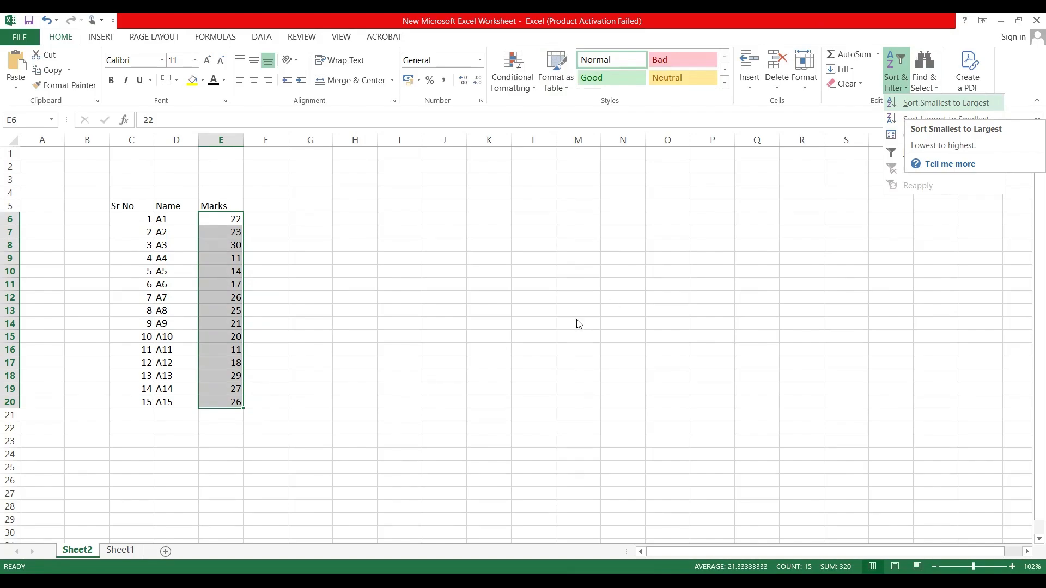
key("Return")
left_click_drag(604, 320, 529, 208)
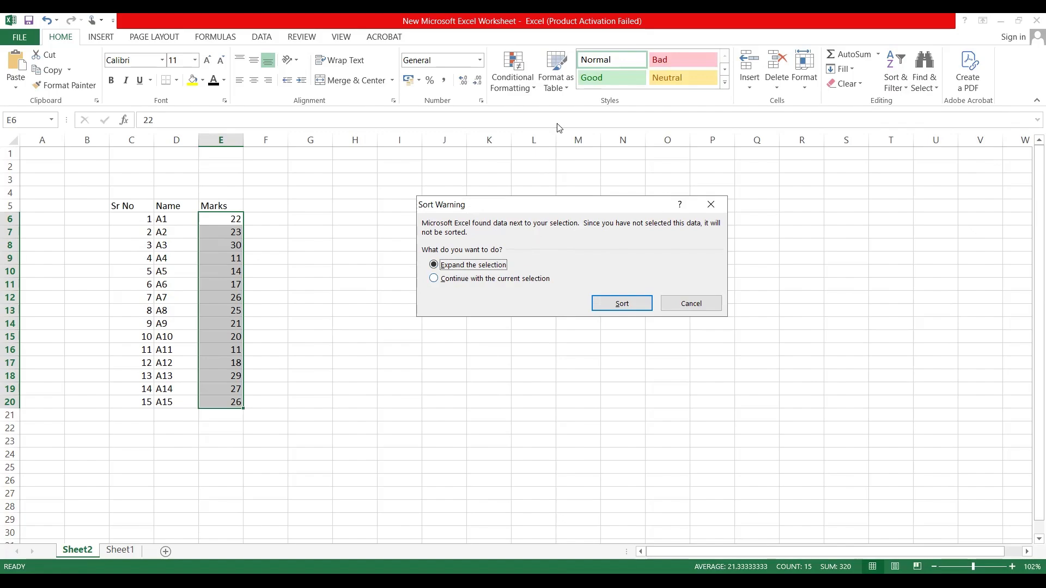
left_click(433, 279)
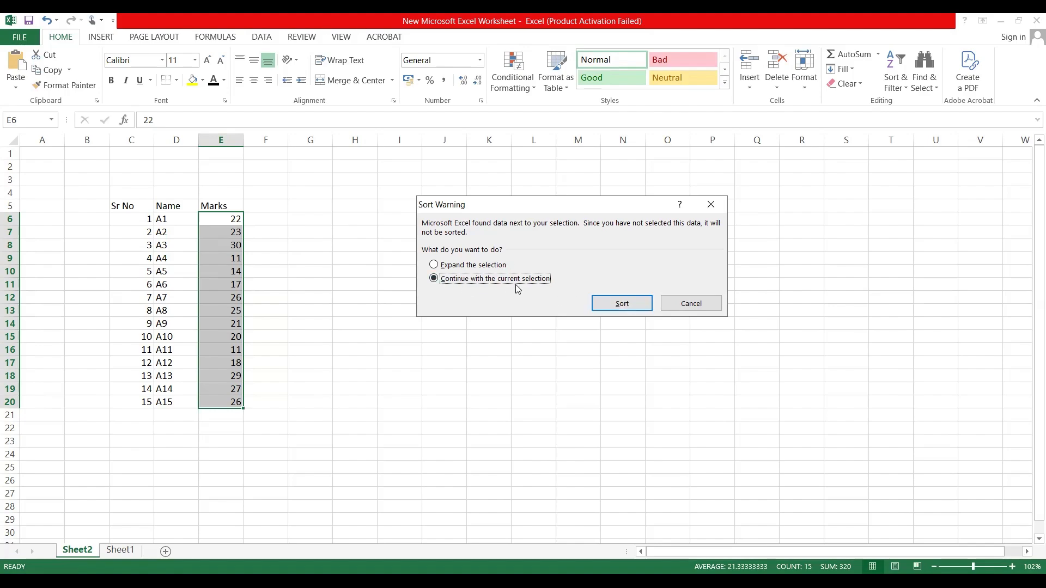
left_click(612, 305)
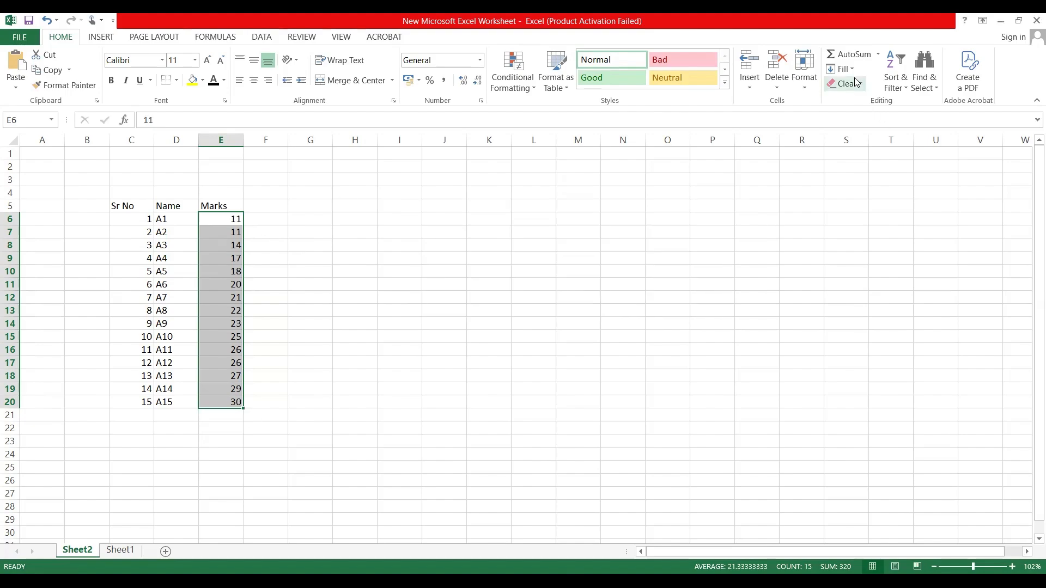
Step: Undo the sort of the Marks column
left_click(904, 90)
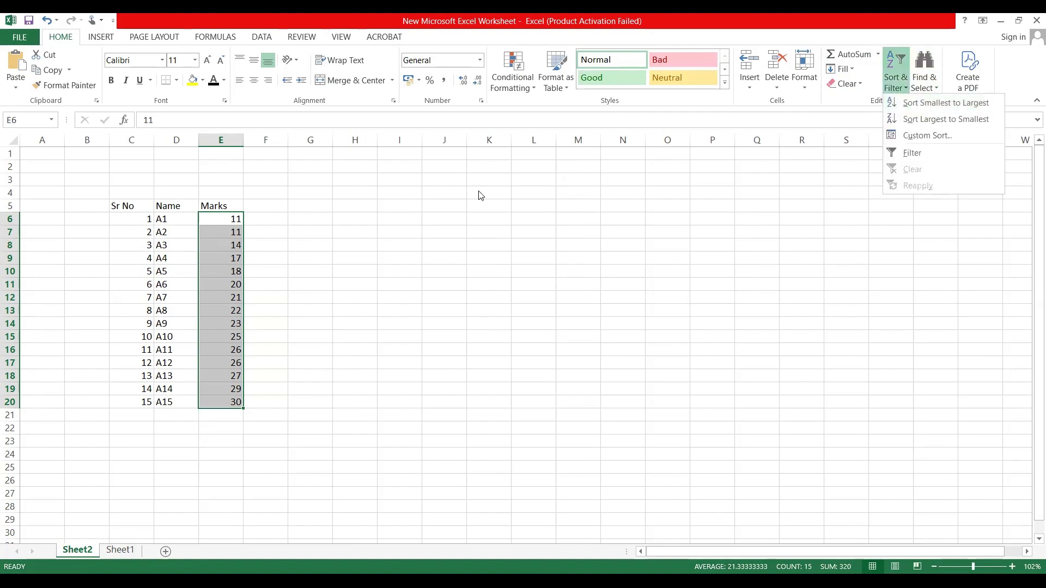
left_click(222, 219)
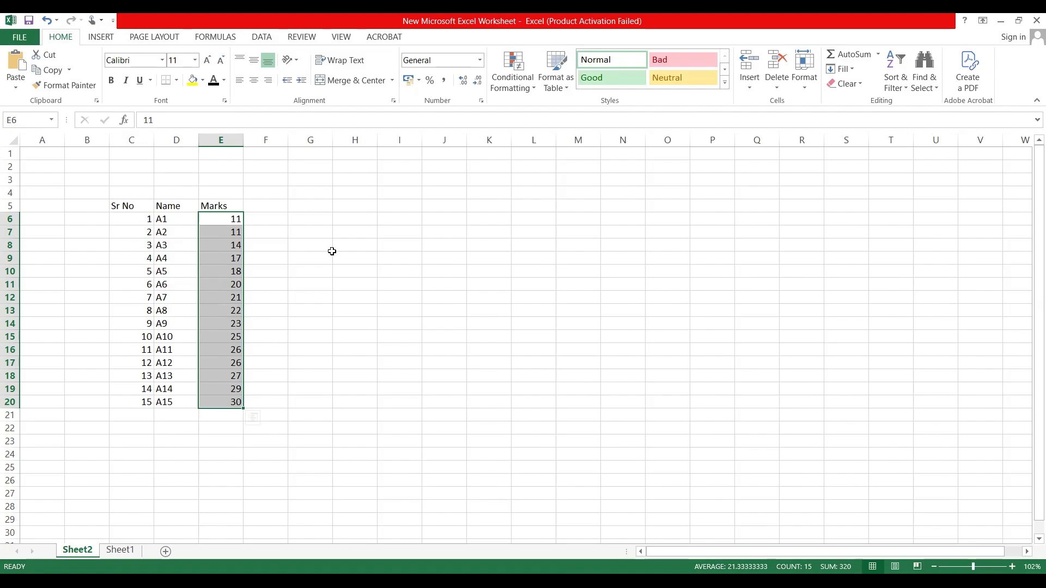
key("ctrl+z")
left_click(303, 259)
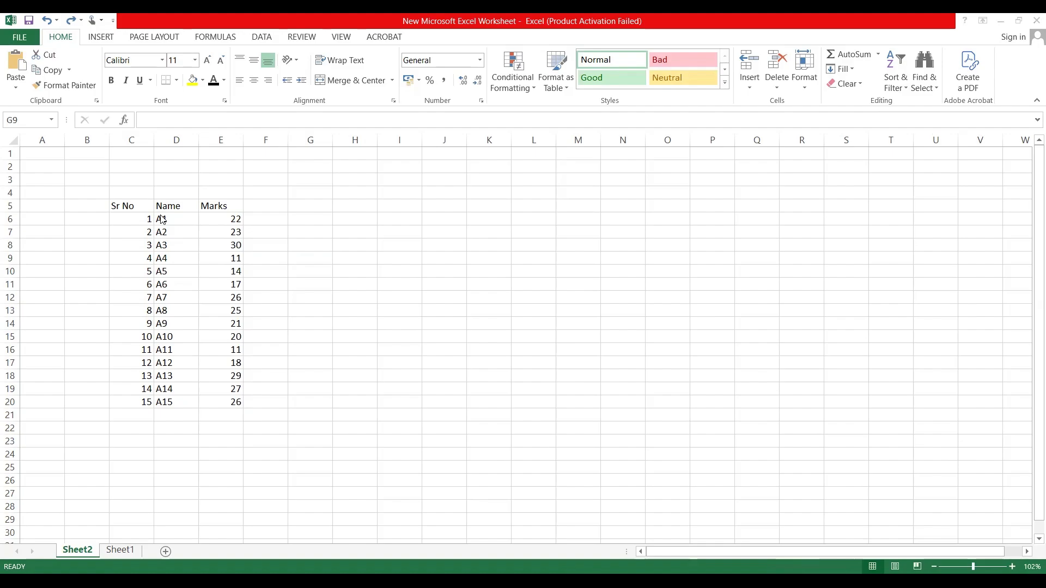
Step: Sort the marks in E6:E20 from smallest to largest, expanding the selection to include Sr No and Name
left_click(227, 223)
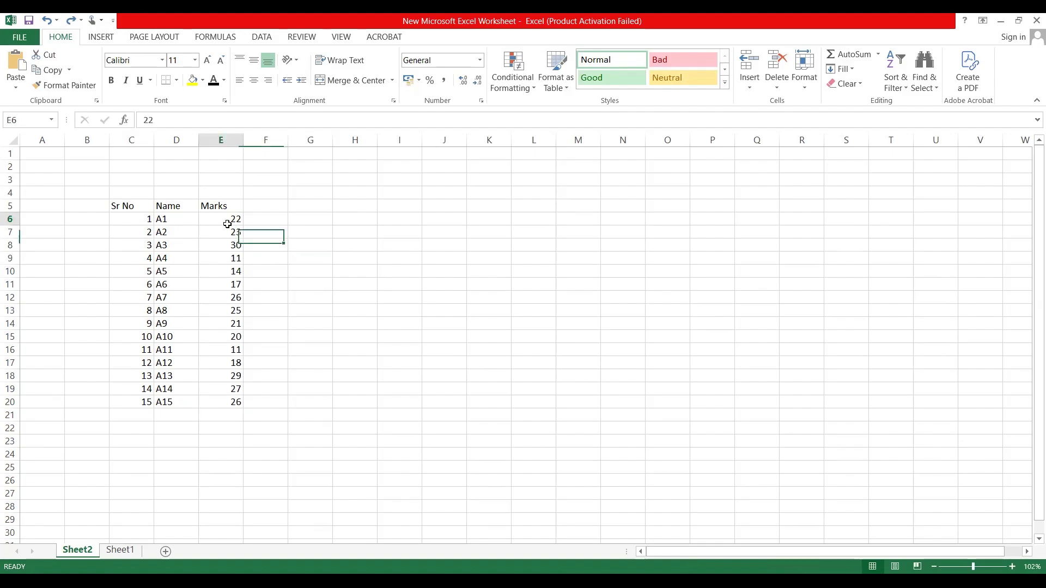
key("ctrl+Down")
left_click(227, 223)
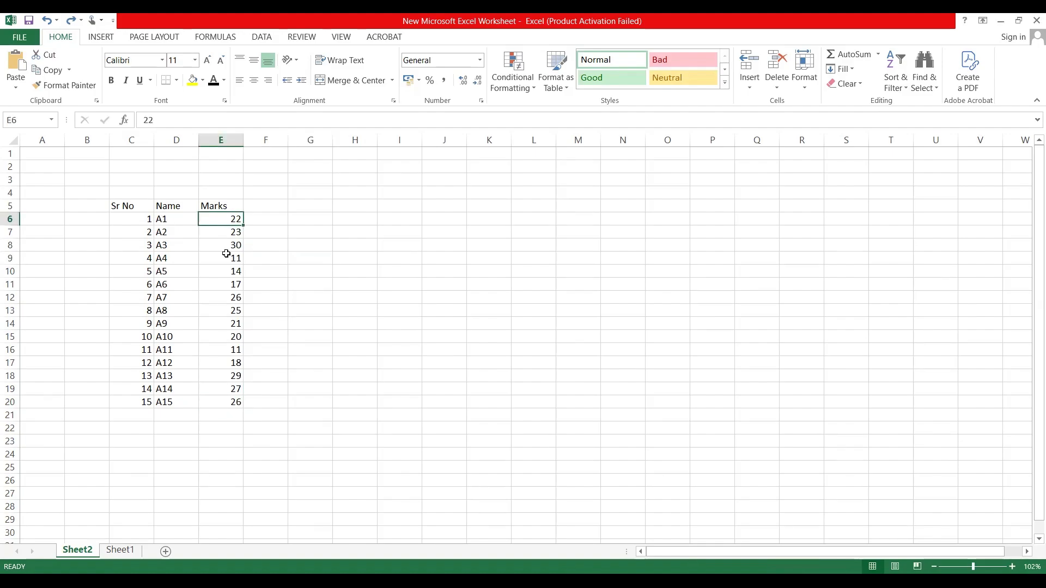
left_click(233, 400, "shift")
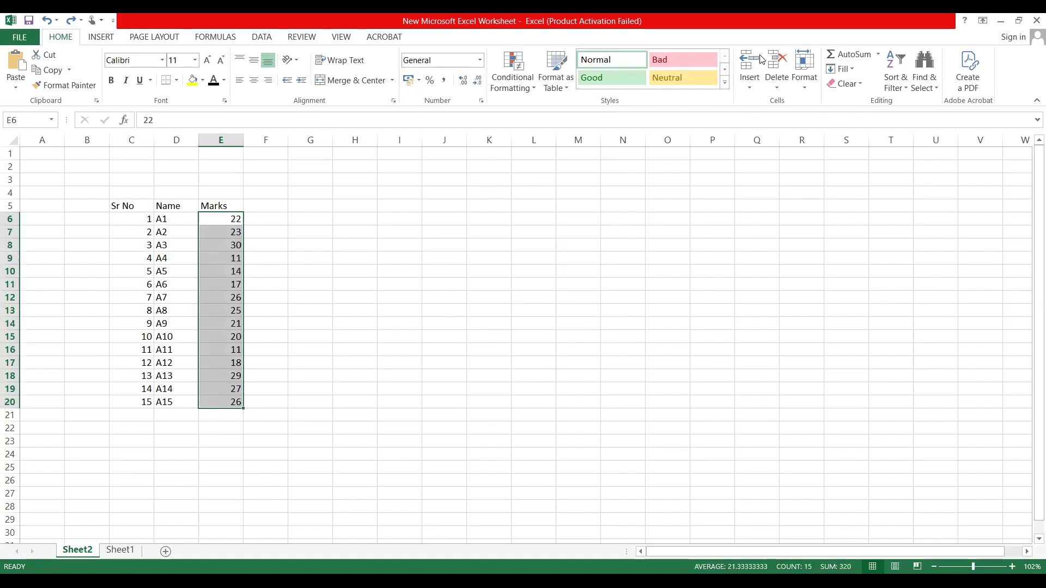
left_click(908, 92)
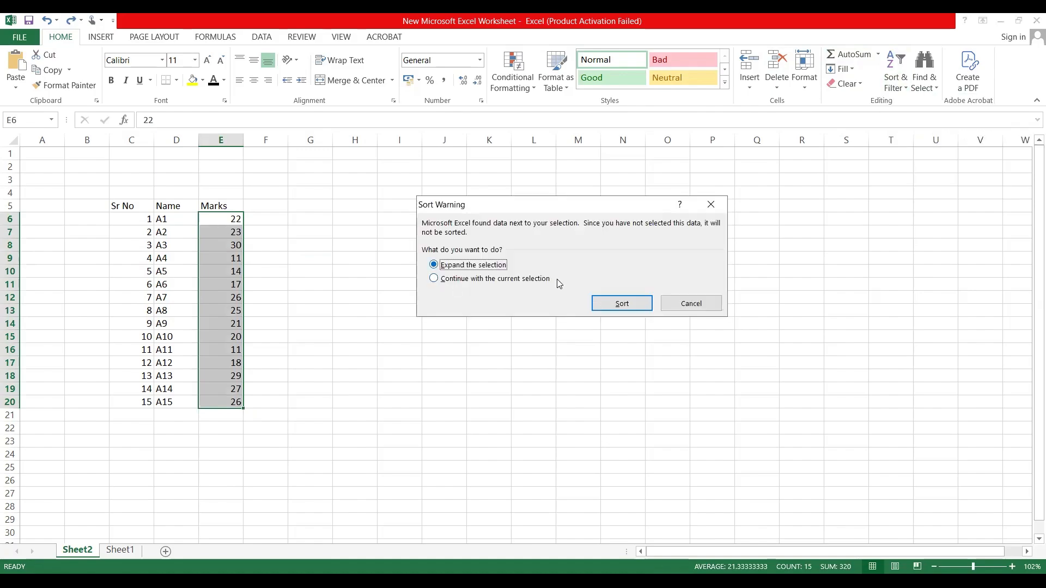
left_click(615, 306)
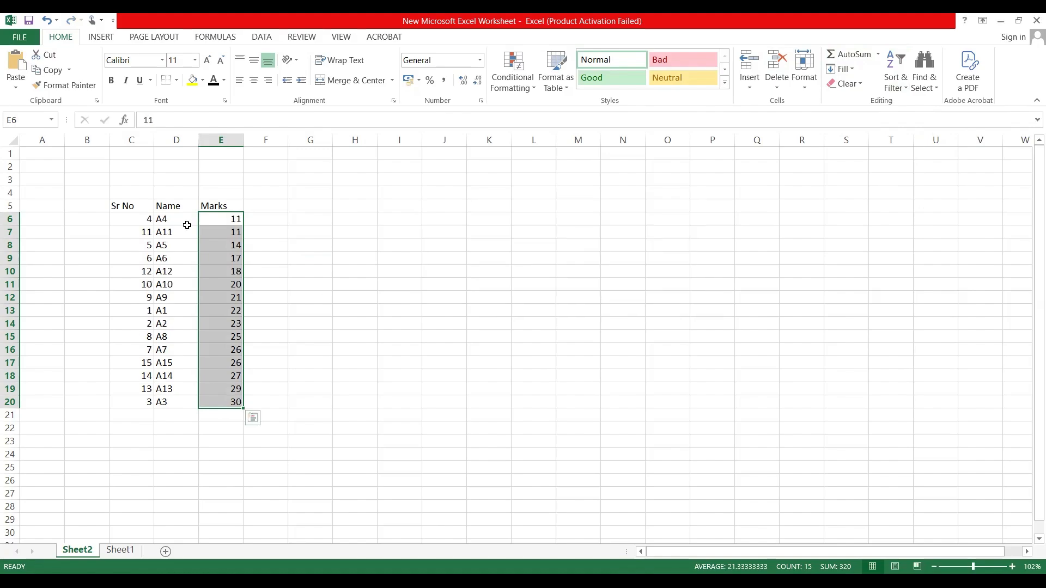
scroll(536, 214, "up", 4)
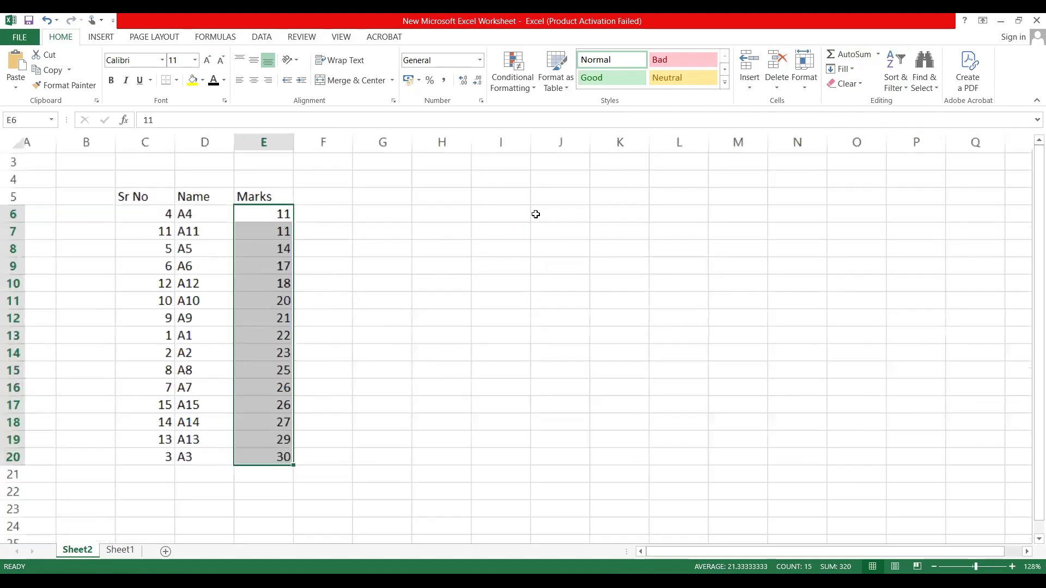
key("Left")
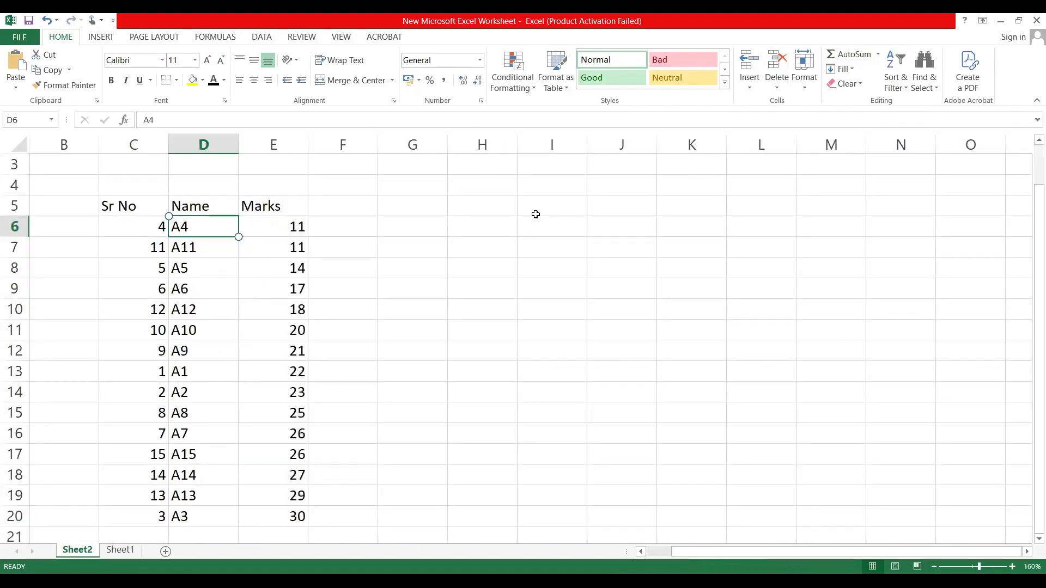
key("Left")
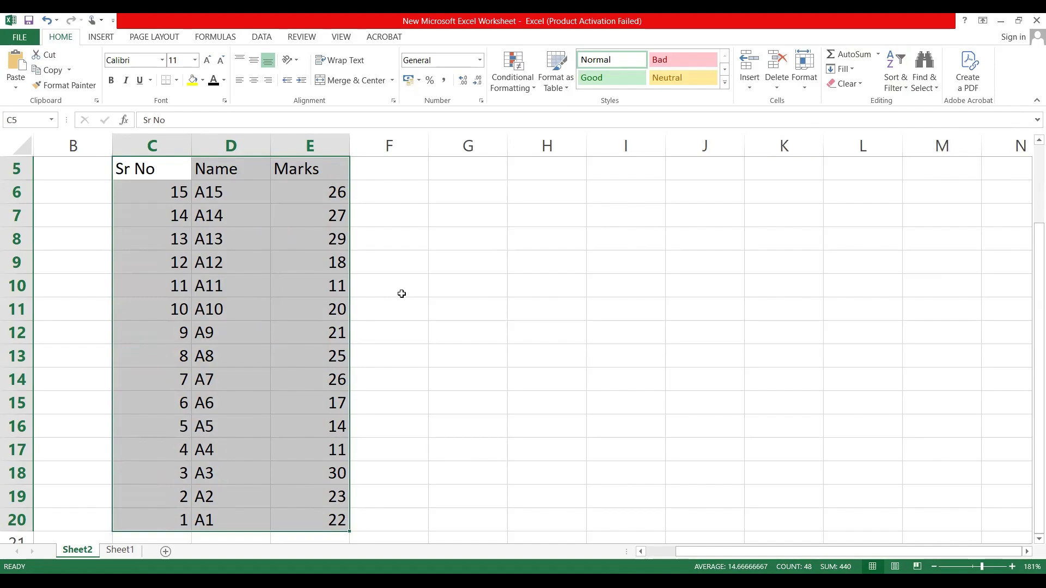
Step: Sort the marks in E6:E20 from largest to smallest, expanding the selection to the neighbouring columns
left_click(153, 191)
left_click(158, 146)
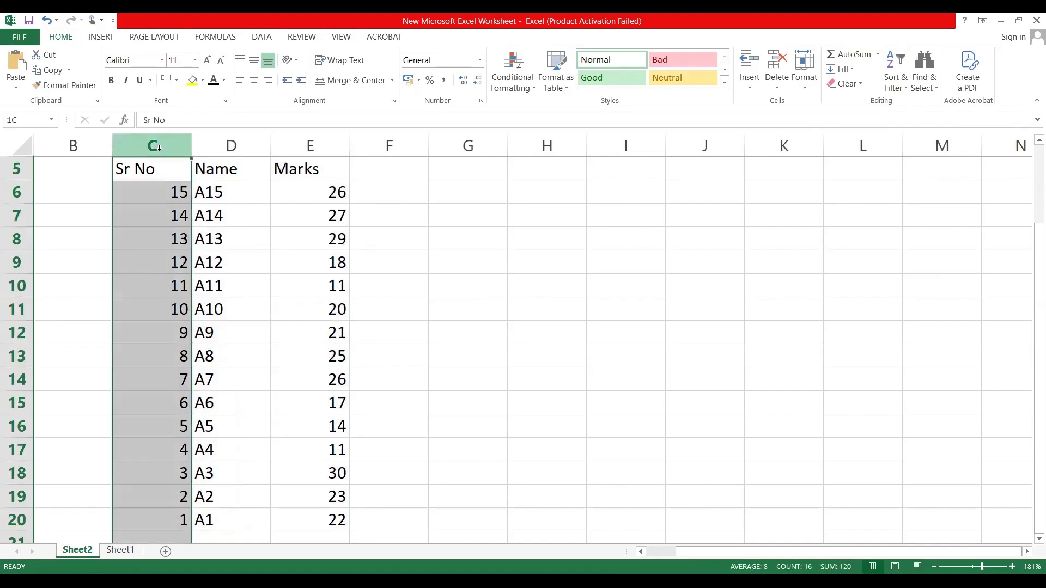
left_click(290, 146)
left_click(306, 189)
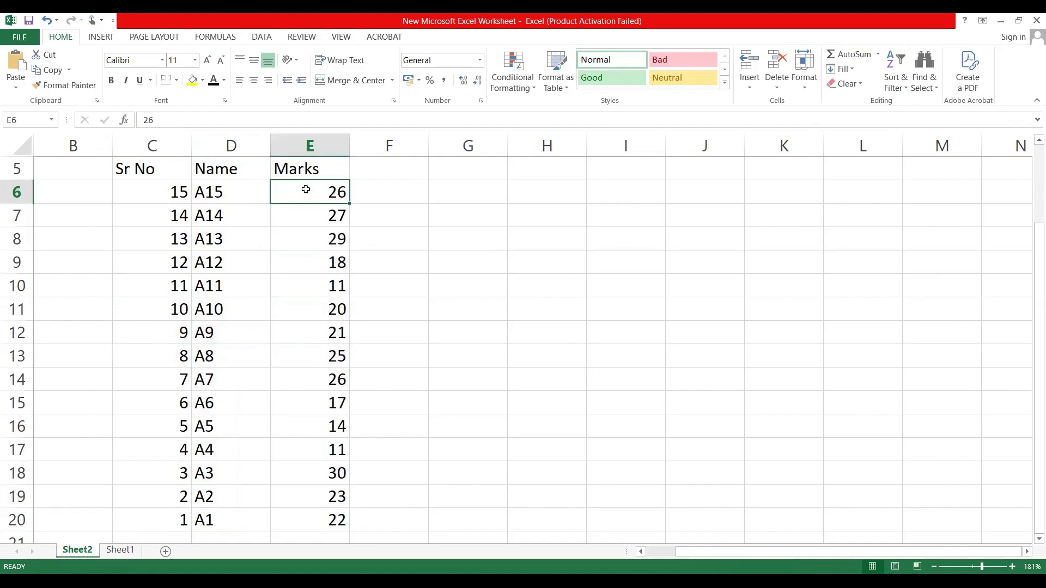
left_click(304, 518, "shift")
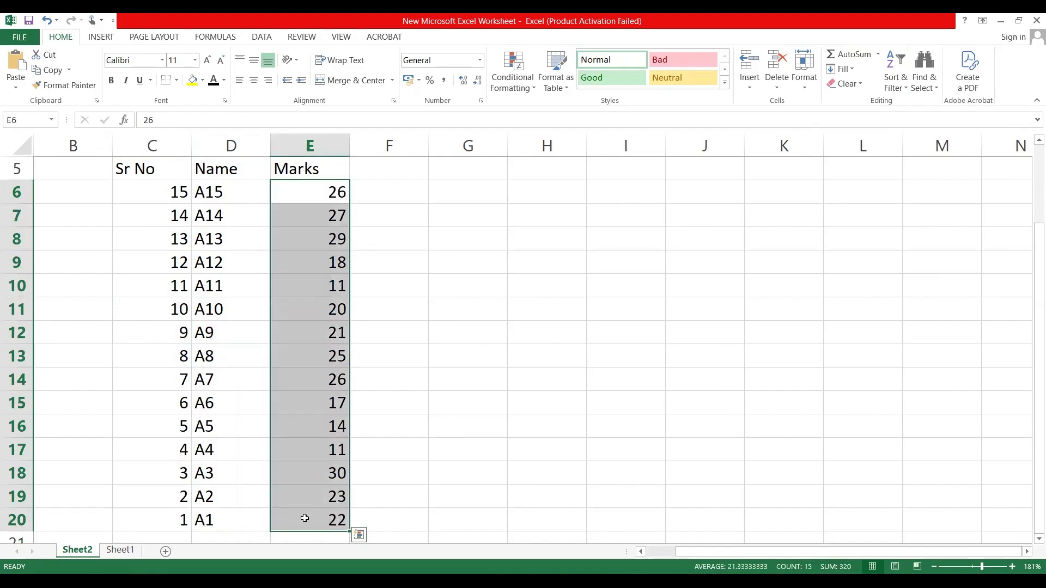
left_click(906, 91)
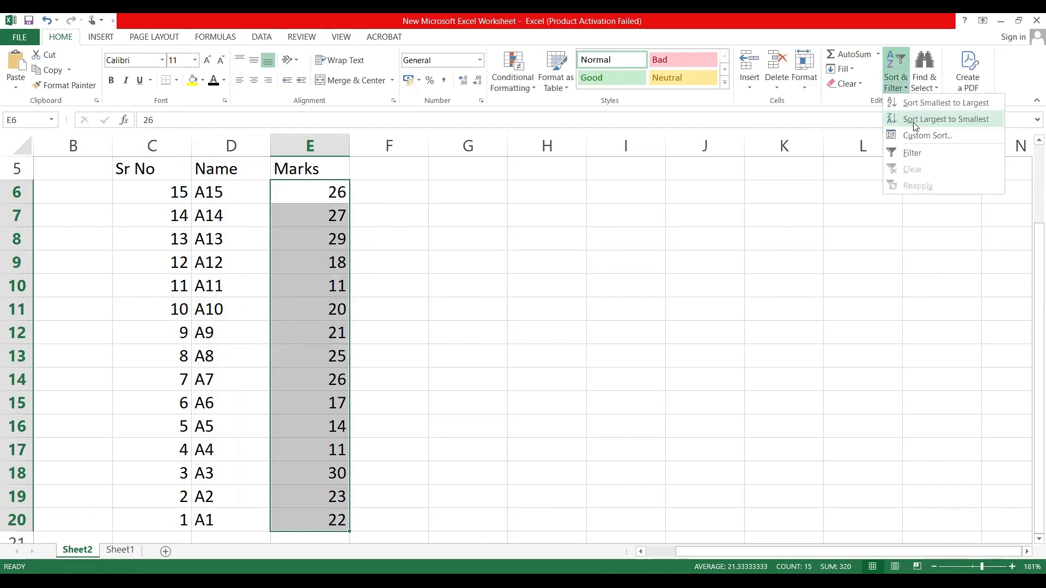
left_click(915, 119)
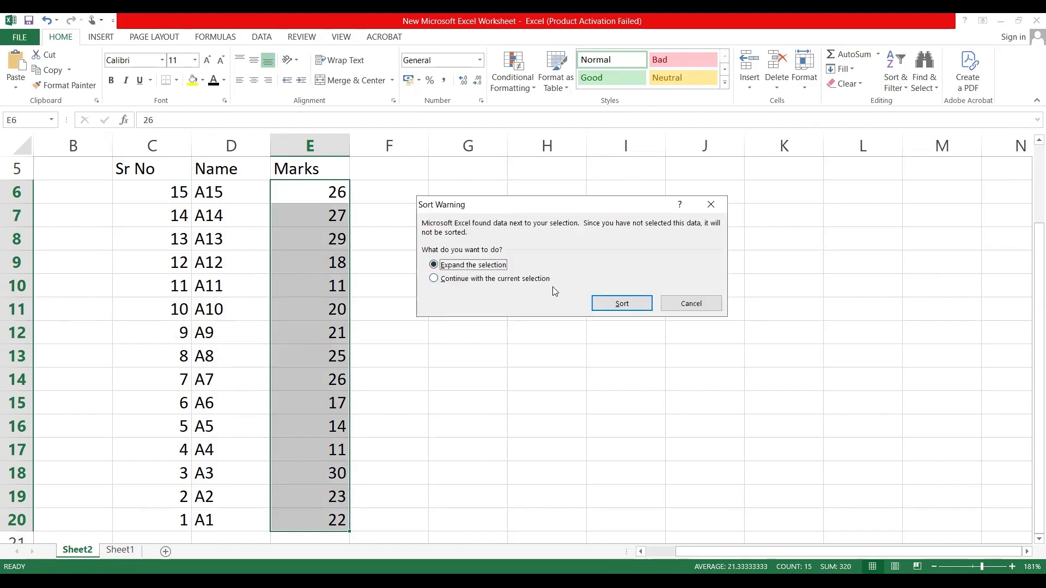
left_click(615, 308)
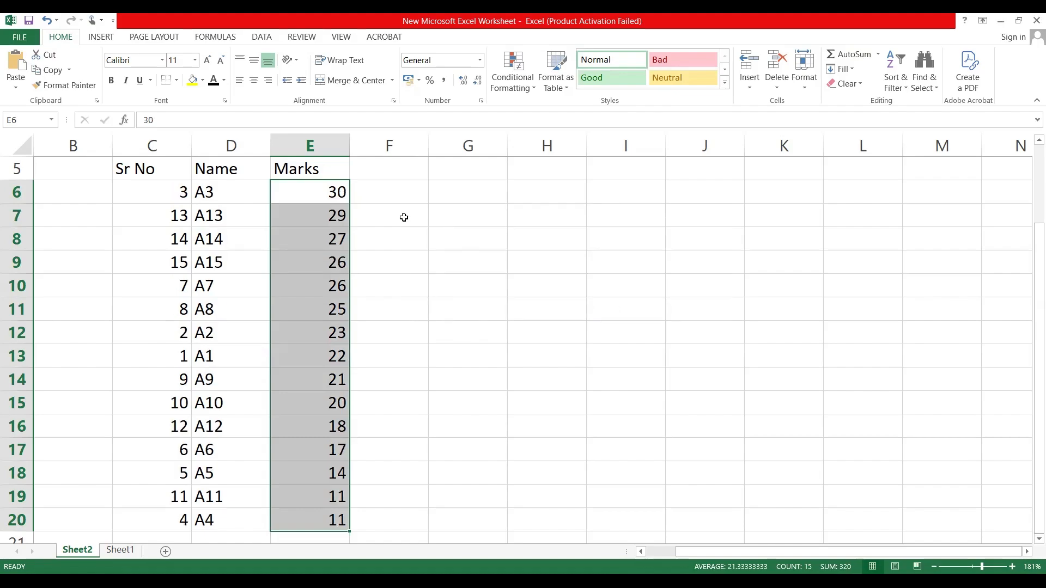
scroll(403, 217, "down", 3, "ctrl")
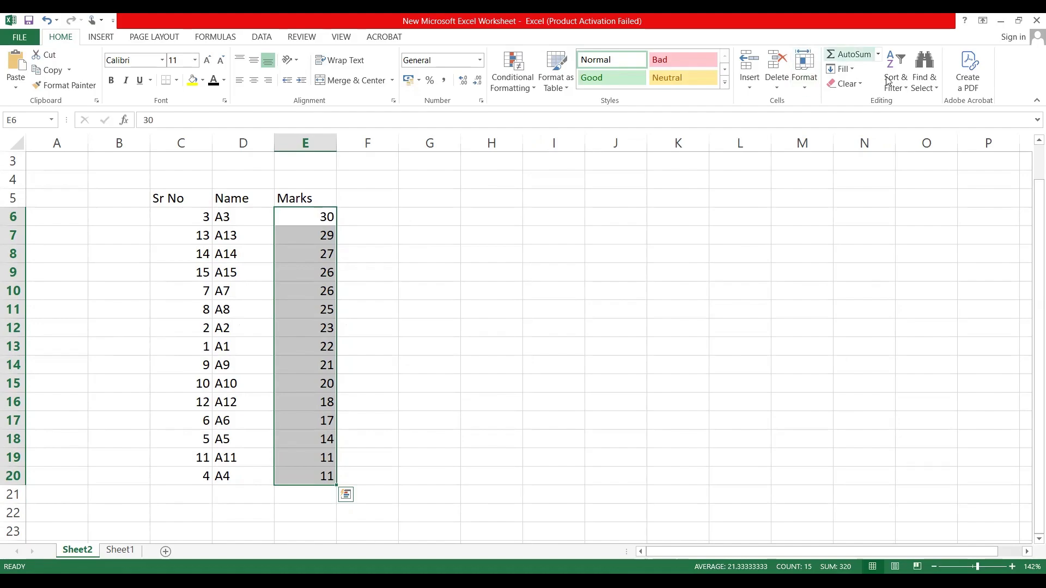
Step: Try to start a custom sort with the empty cell G7 selected, and dismiss the message
left_click(909, 87)
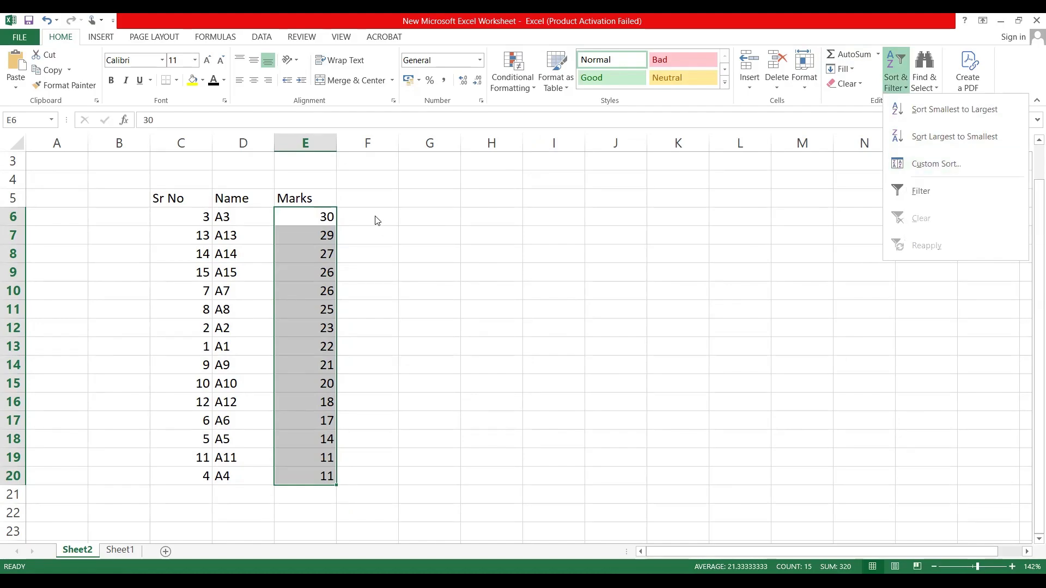
left_click(444, 237)
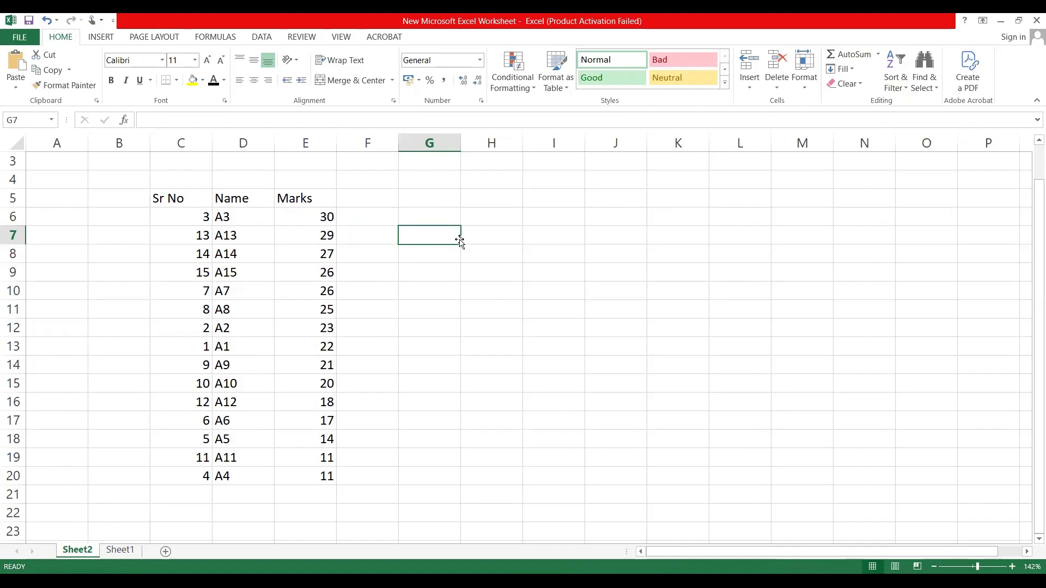
left_click(906, 87)
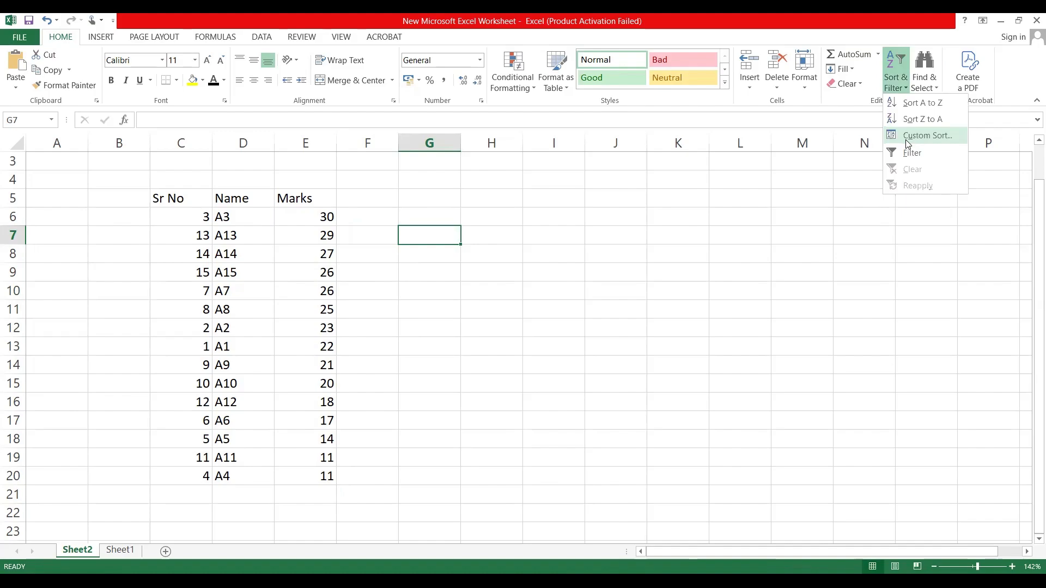
left_click(908, 136)
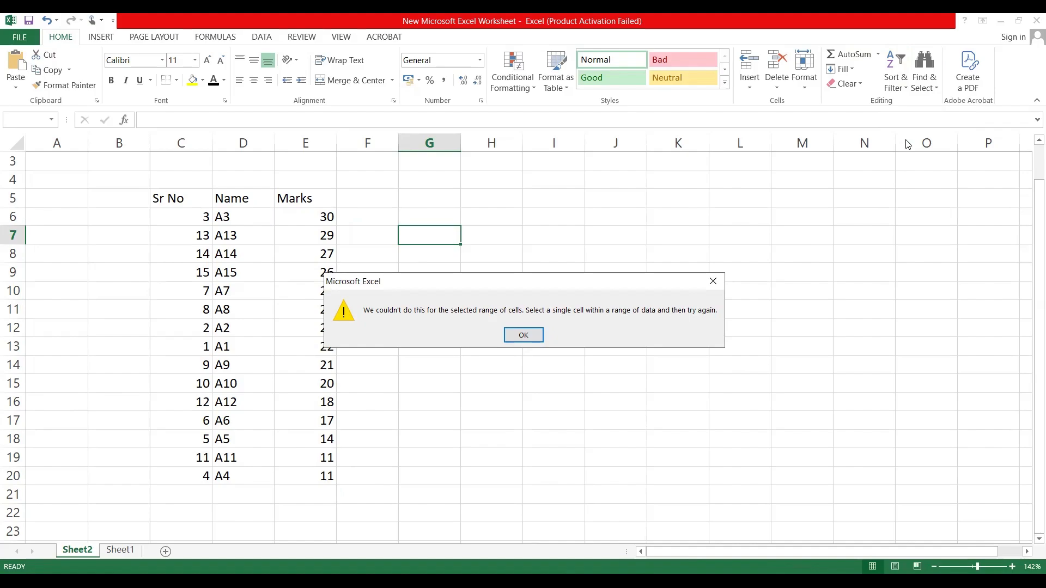
left_click(717, 287)
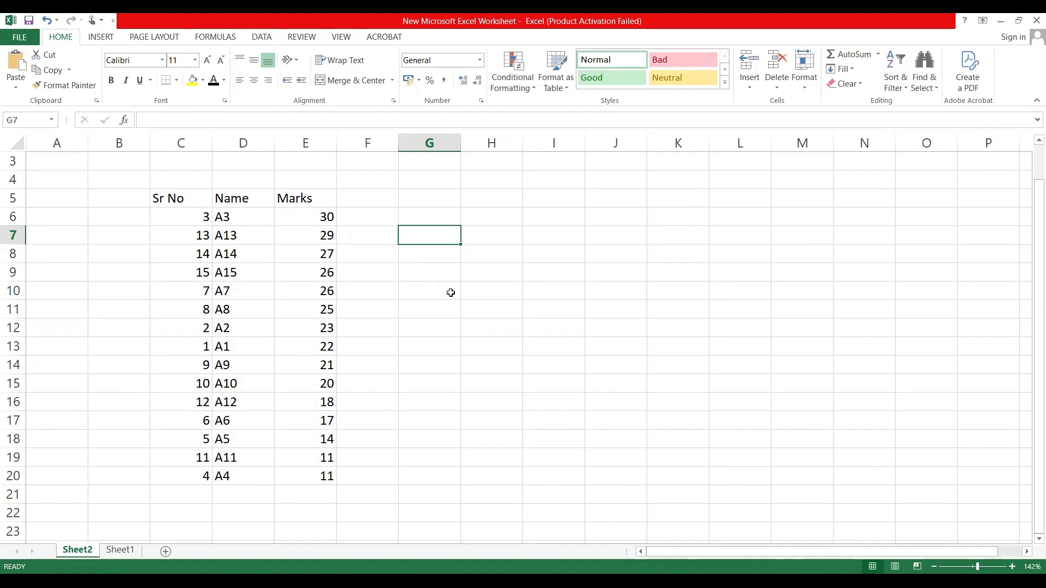
Step: Open a custom sort for the marks in E6:E20, expanding the selection to the neighbouring columns
left_click(309, 216)
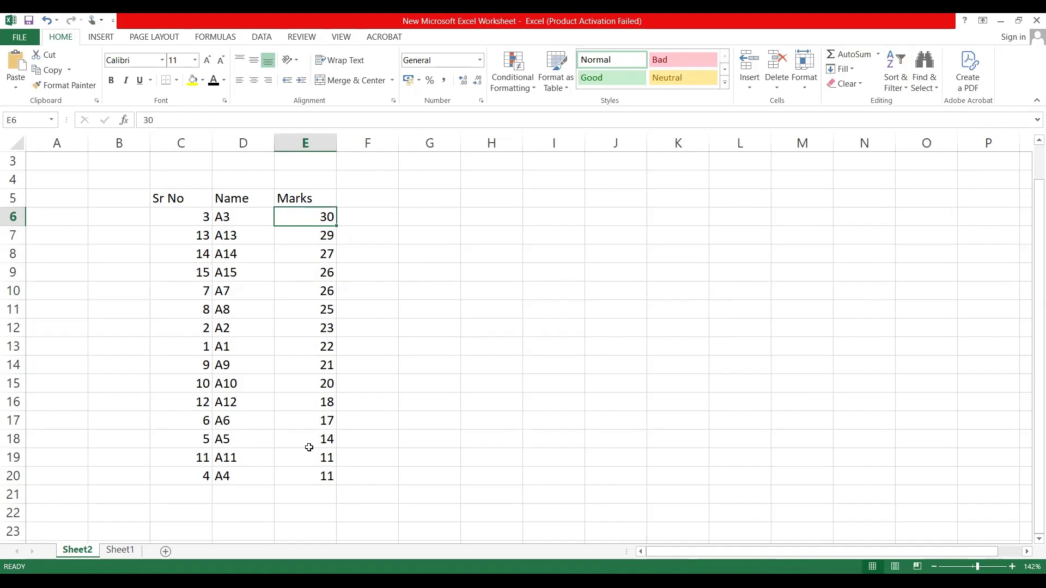
left_click(293, 475, "shift")
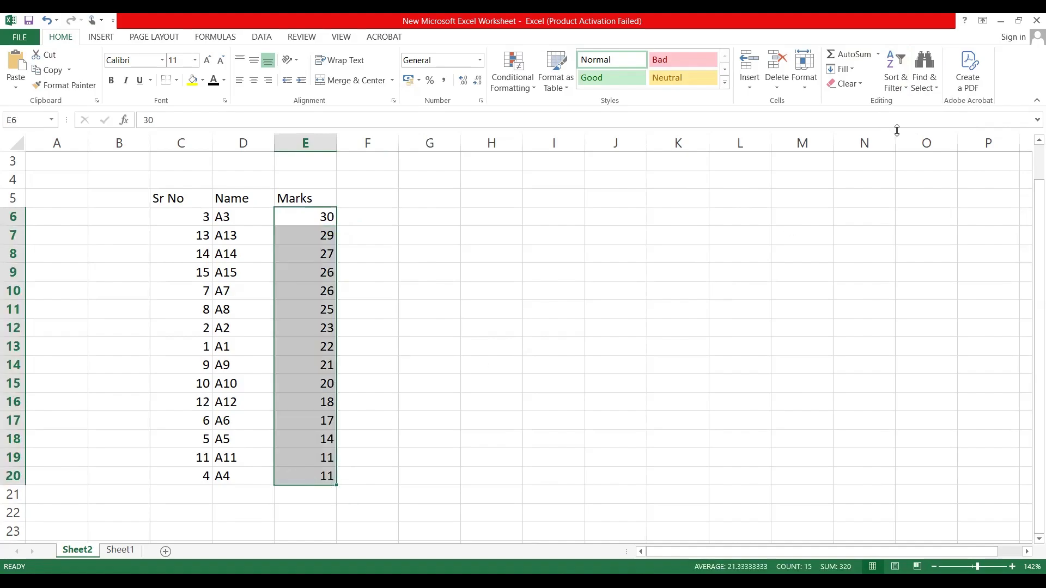
left_click(907, 89)
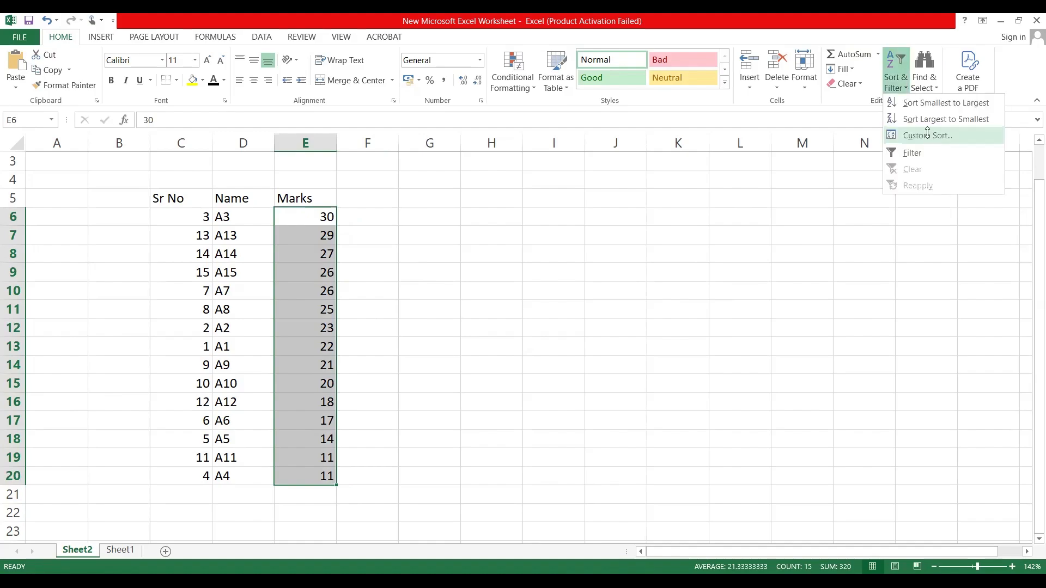
left_click(929, 135)
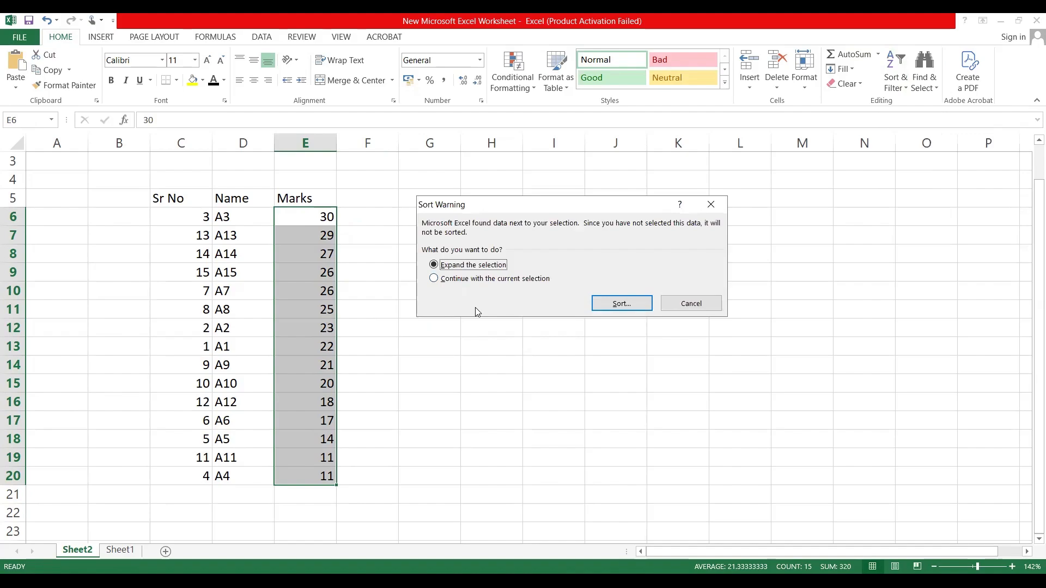
left_click(433, 279)
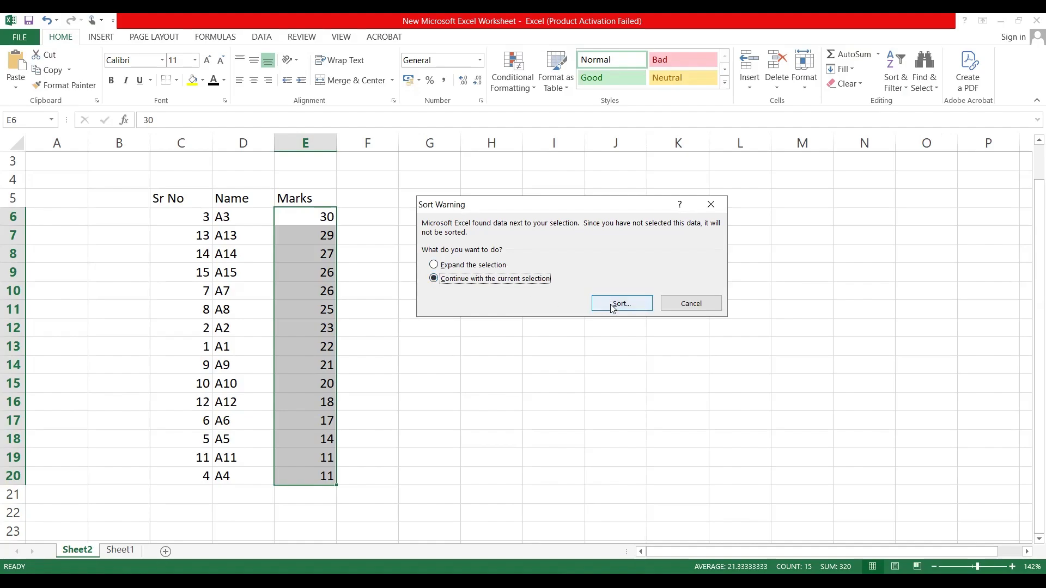
left_click(455, 264)
left_click(609, 306)
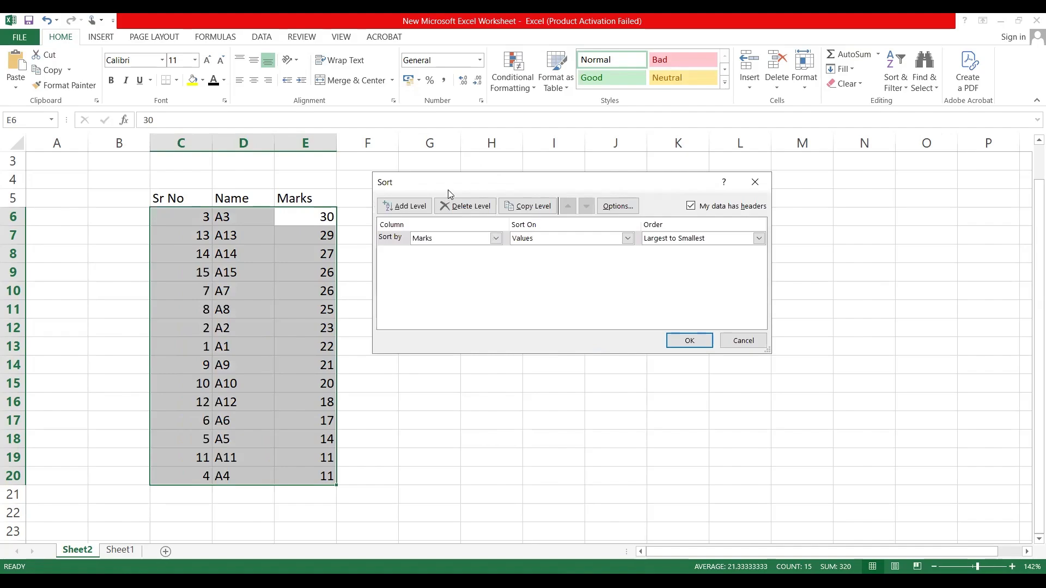
left_click_drag(558, 181, 657, 179)
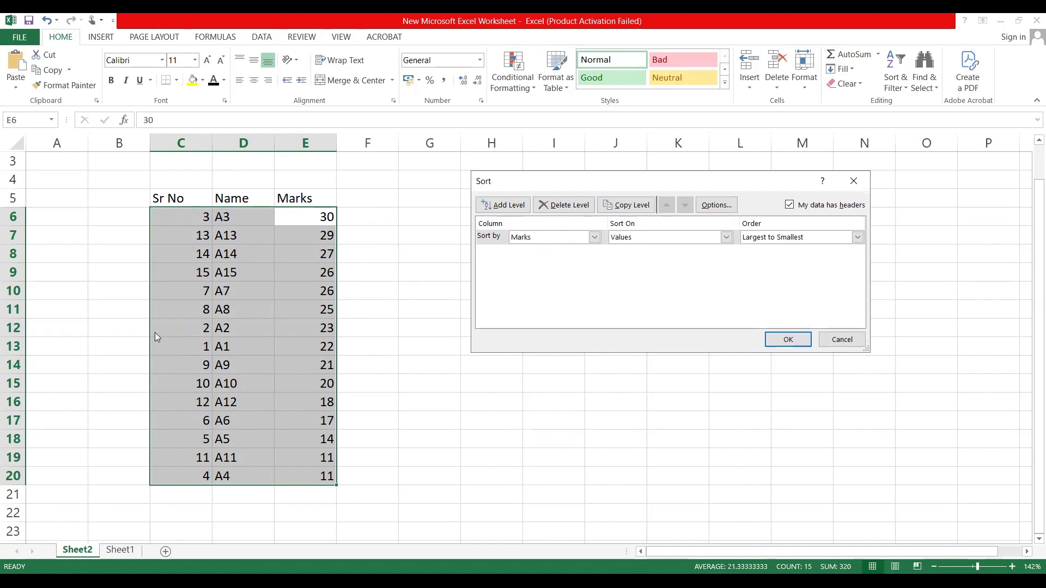
mouse_move(182, 173)
left_mouse_down()
mouse_move(209, 210)
mouse_move(150, 187)
left_mouse_up()
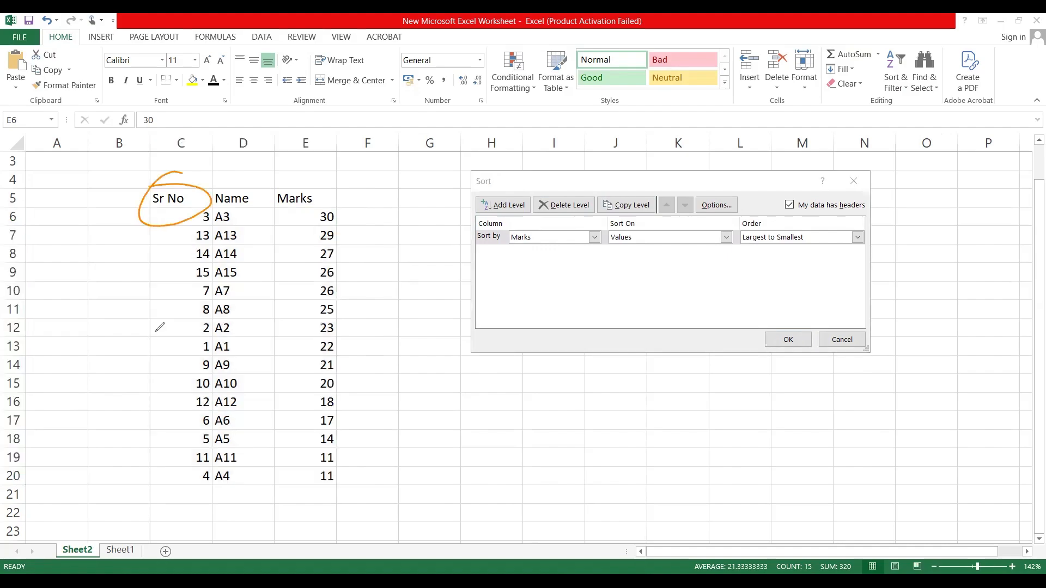
mouse_move(241, 173)
left_mouse_down()
mouse_move(253, 215)
mouse_move(206, 189)
left_mouse_up()
mouse_move(319, 172)
left_mouse_down()
mouse_move(294, 222)
mouse_move(328, 184)
left_mouse_up()
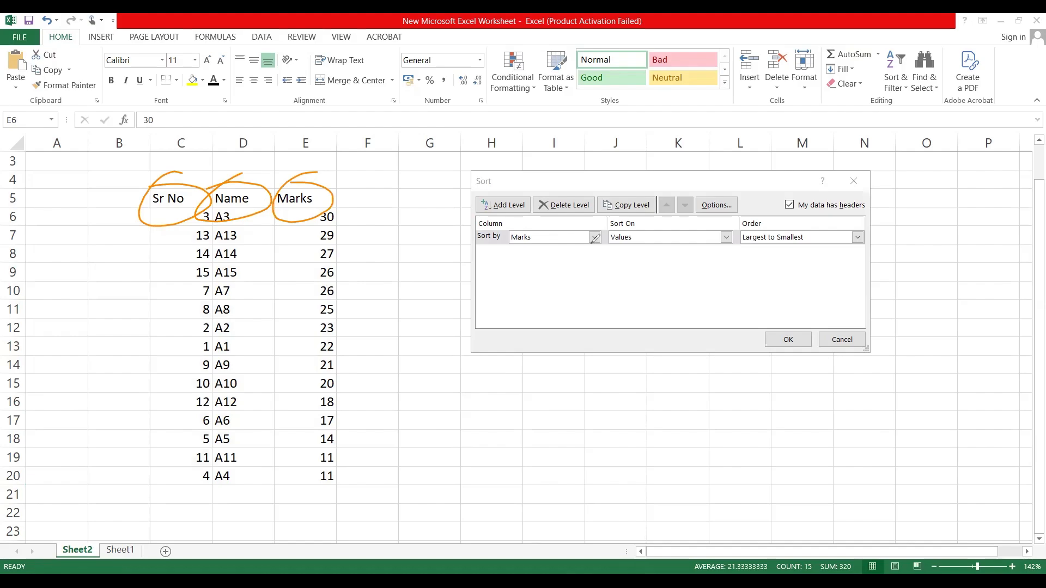
left_click(4, 51)
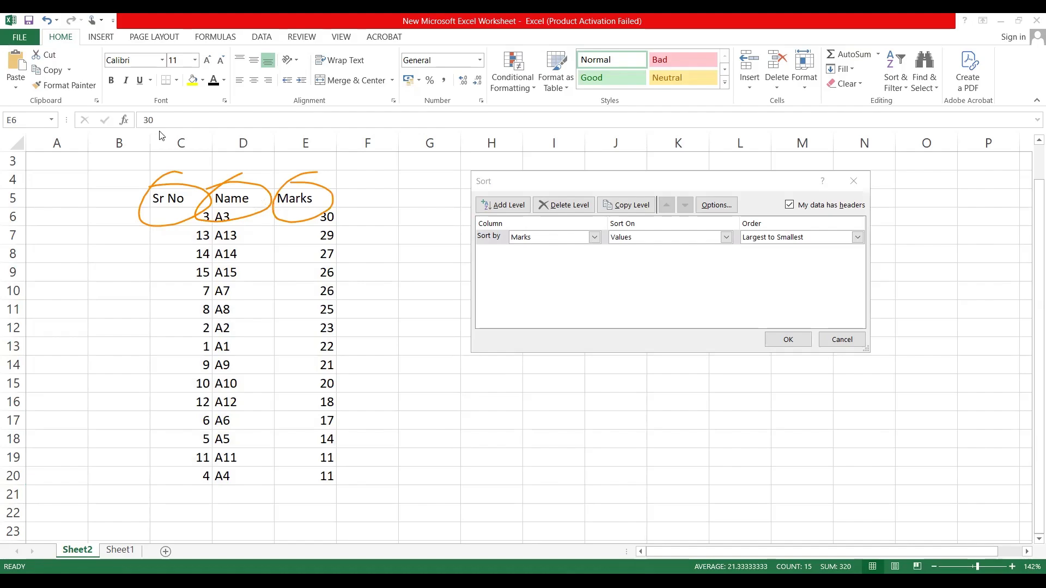
Step: Examine the available sort columns, Sort On criteria and order options for the custom sort
left_click(593, 239)
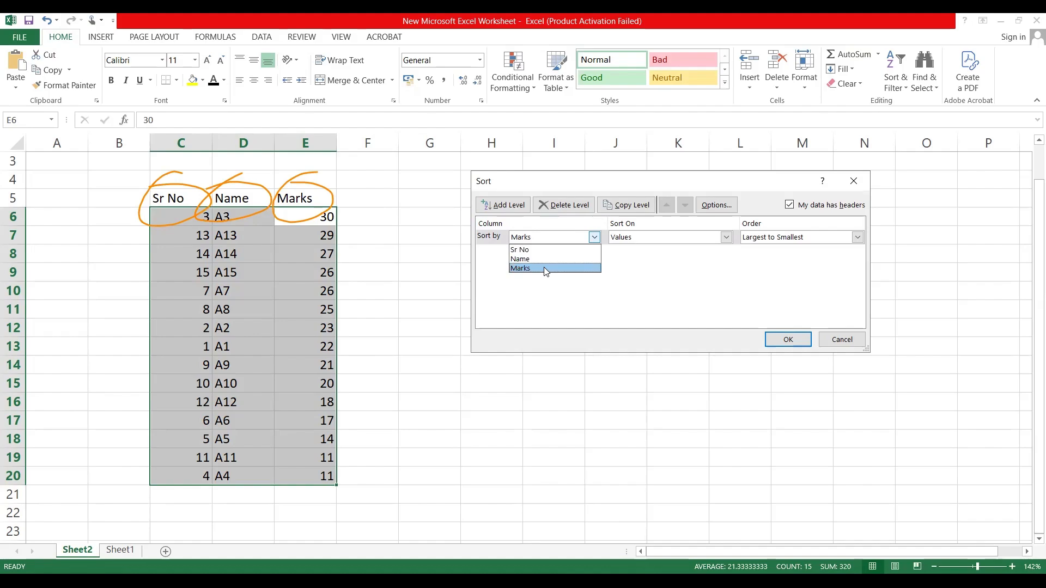
left_click(680, 238)
left_click(727, 237)
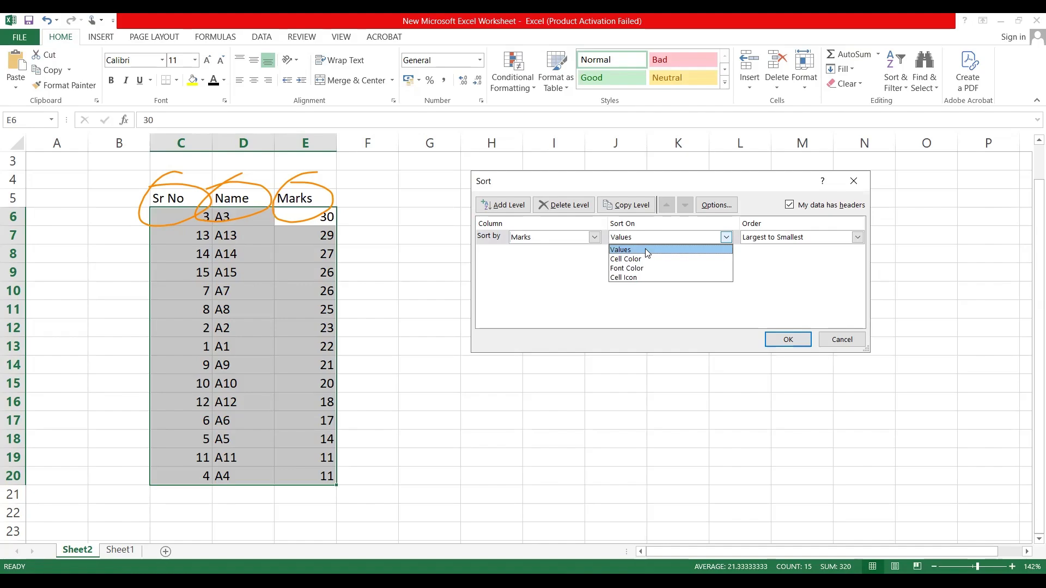
left_click(811, 235)
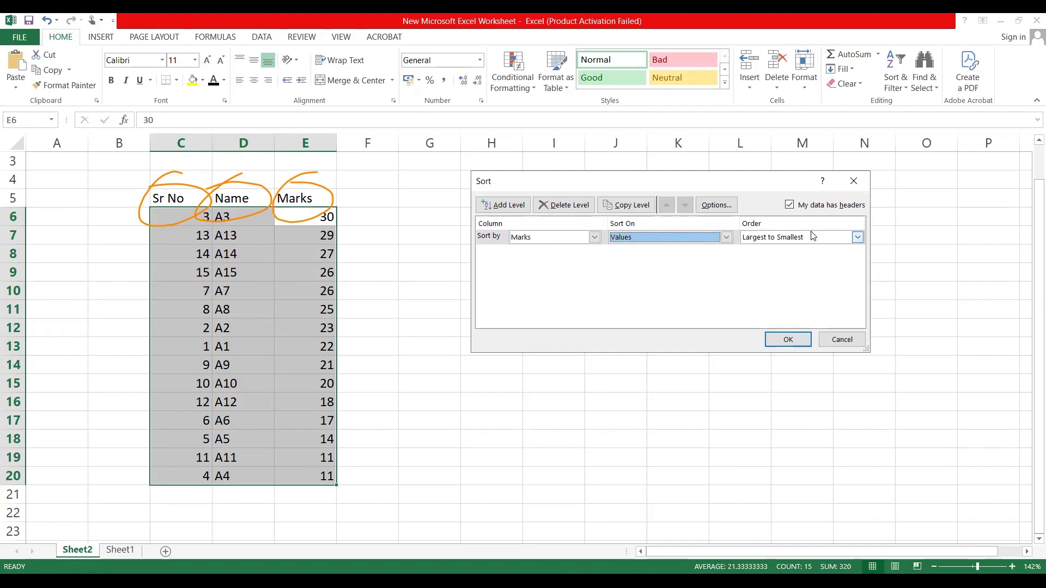
left_click(857, 238)
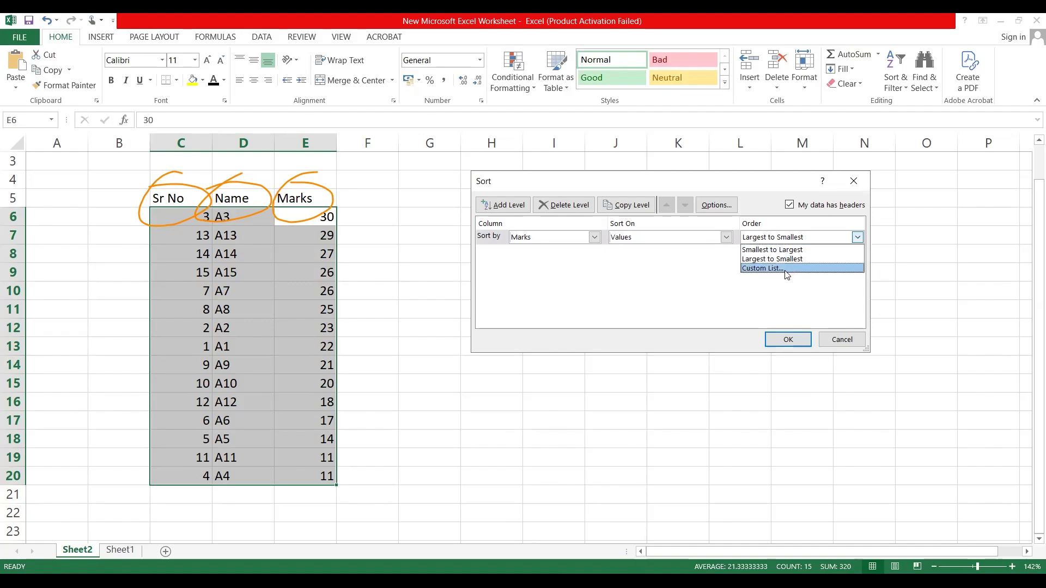
left_click(657, 284)
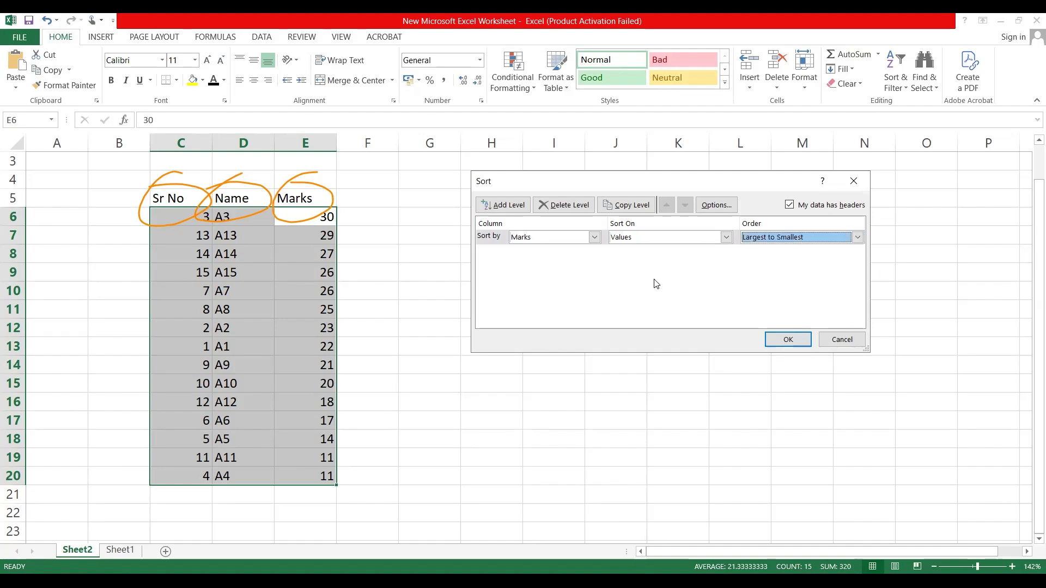
left_click(594, 238)
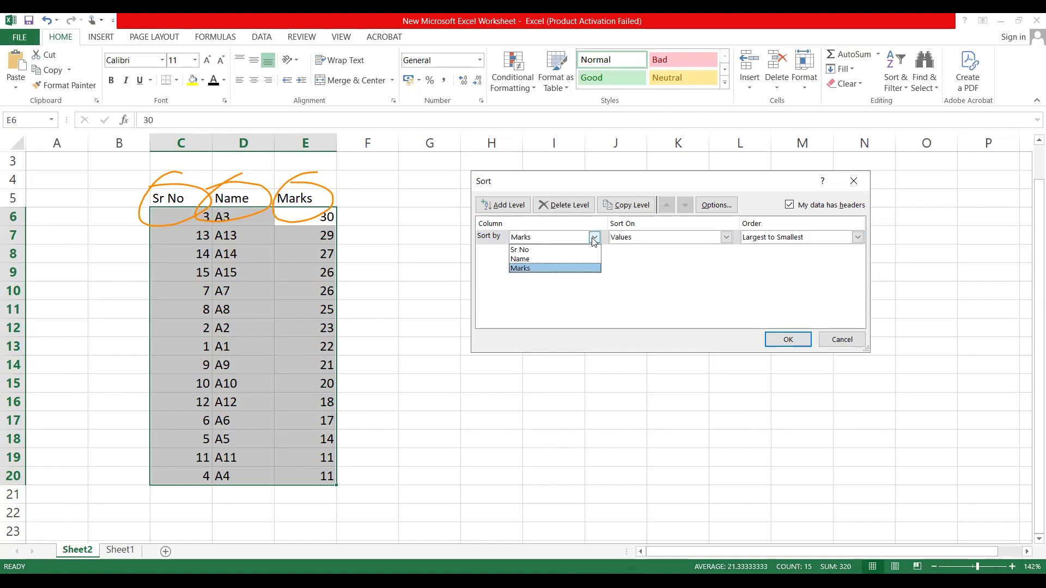
left_click(553, 268)
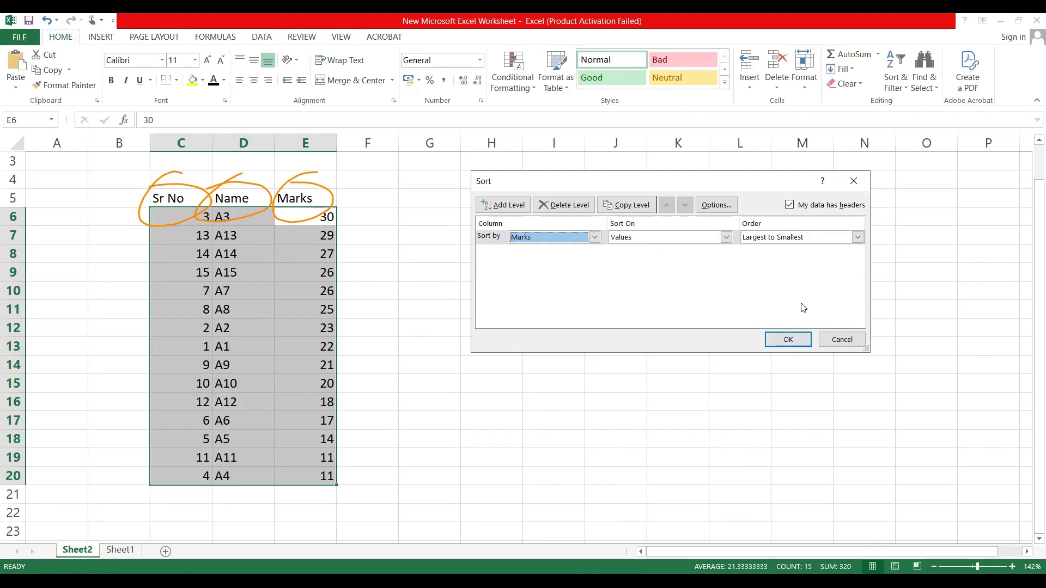
Step: Set the custom sort by Marks to Smallest to Largest and apply it
left_click(818, 238)
left_click(795, 252)
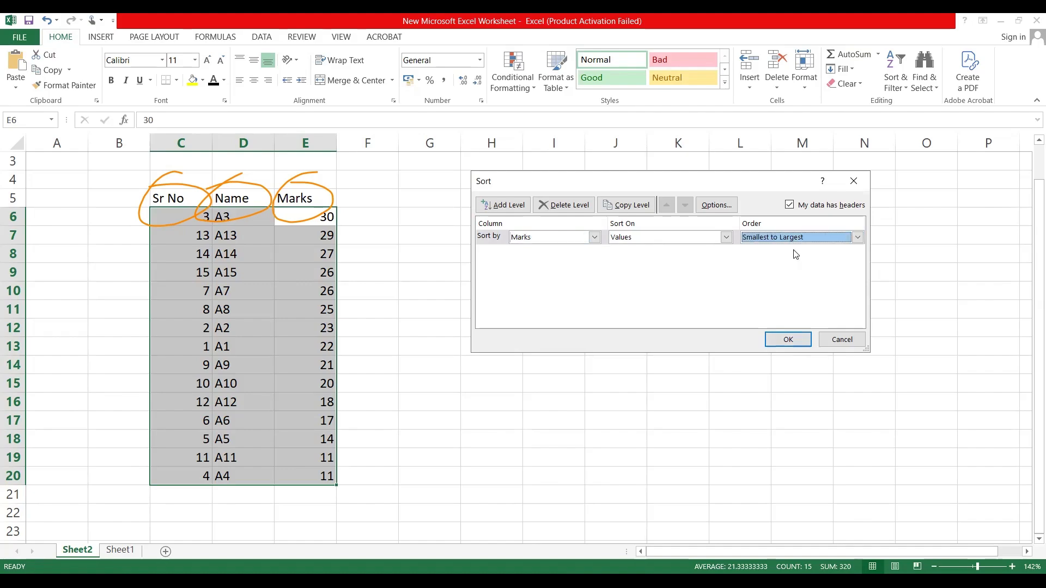
left_click(790, 340)
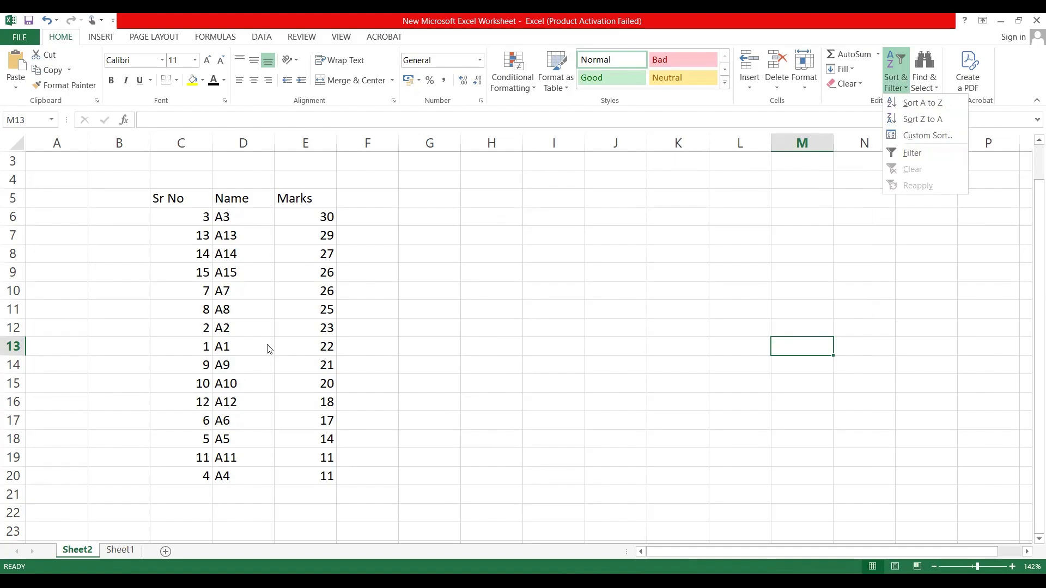
Step: Select the whole table C5:E20 including its headers and open a custom sort for it
double_click(176, 198)
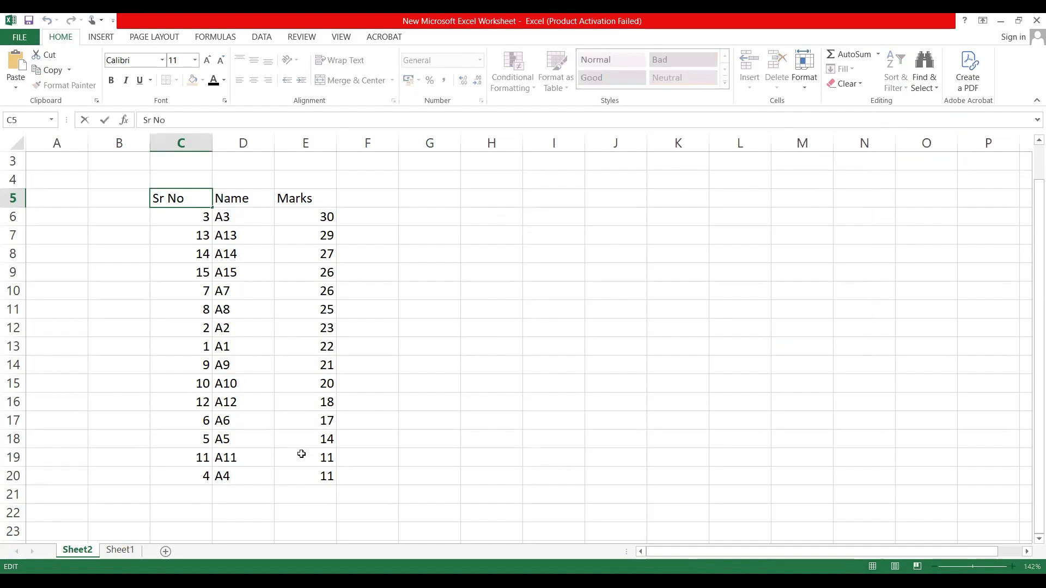
left_click(303, 471, "shift")
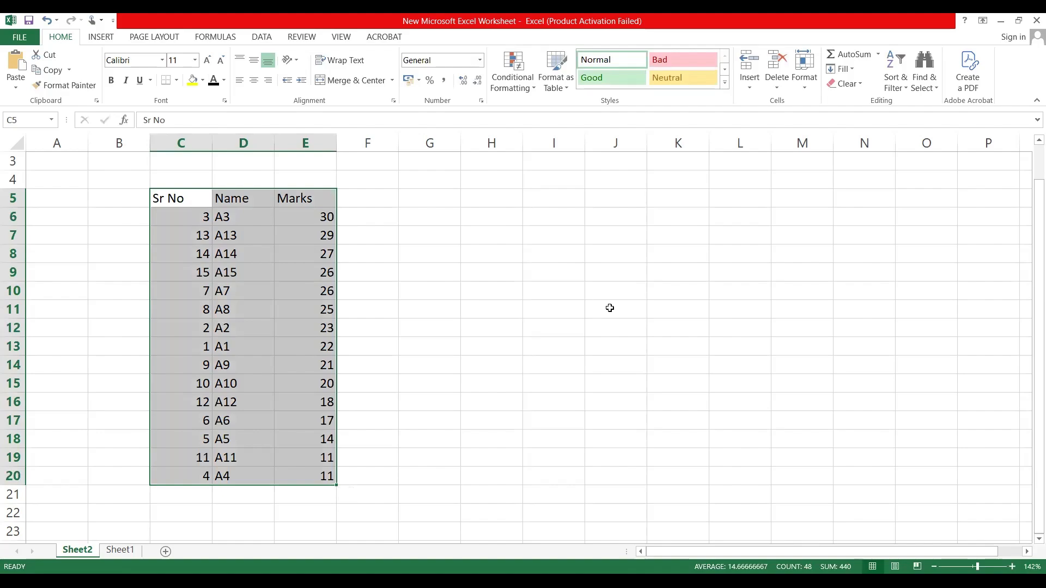
left_click(907, 90)
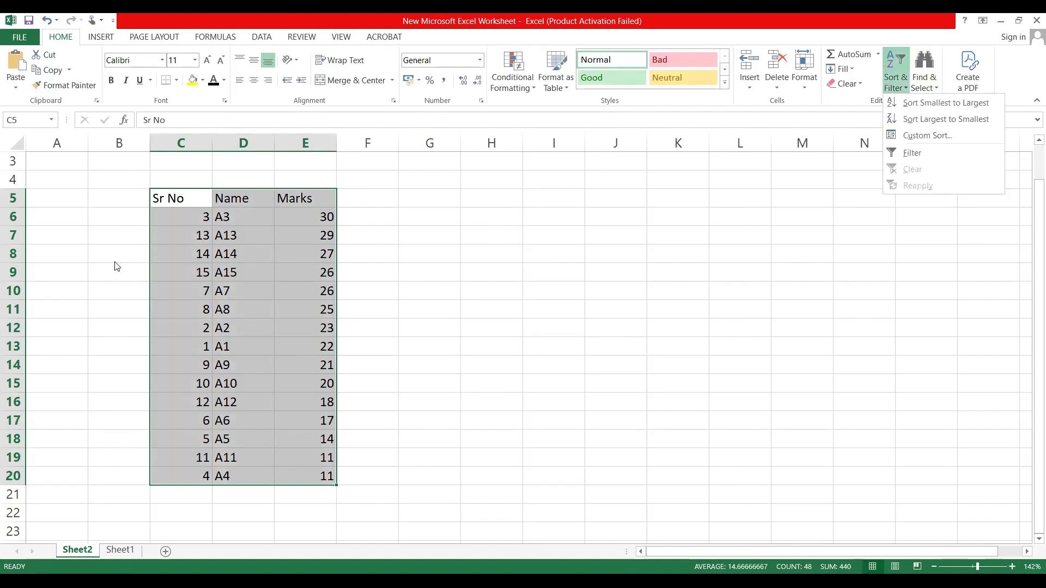
right_click(187, 202)
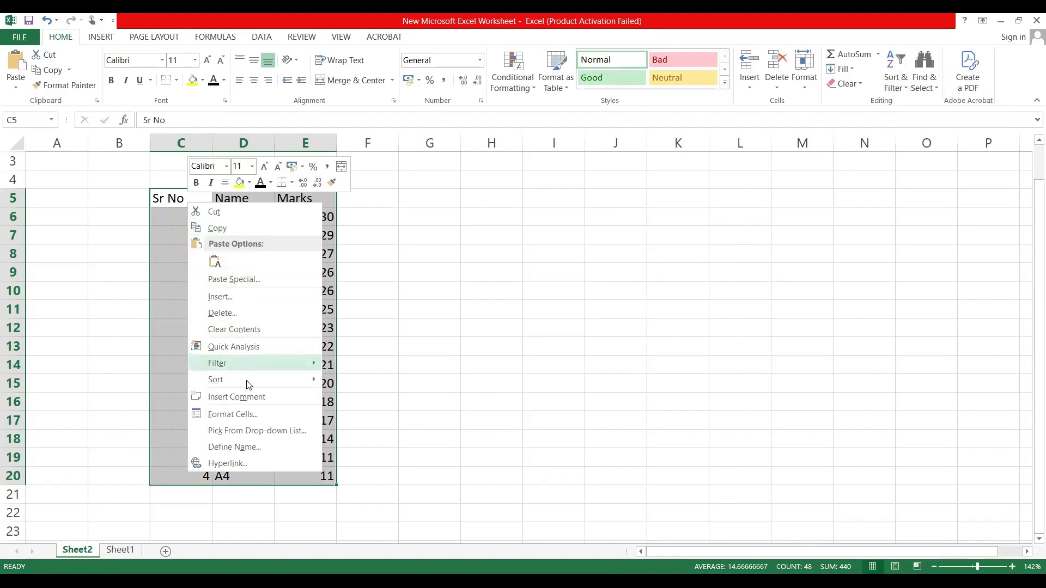
mouse_move(248, 385)
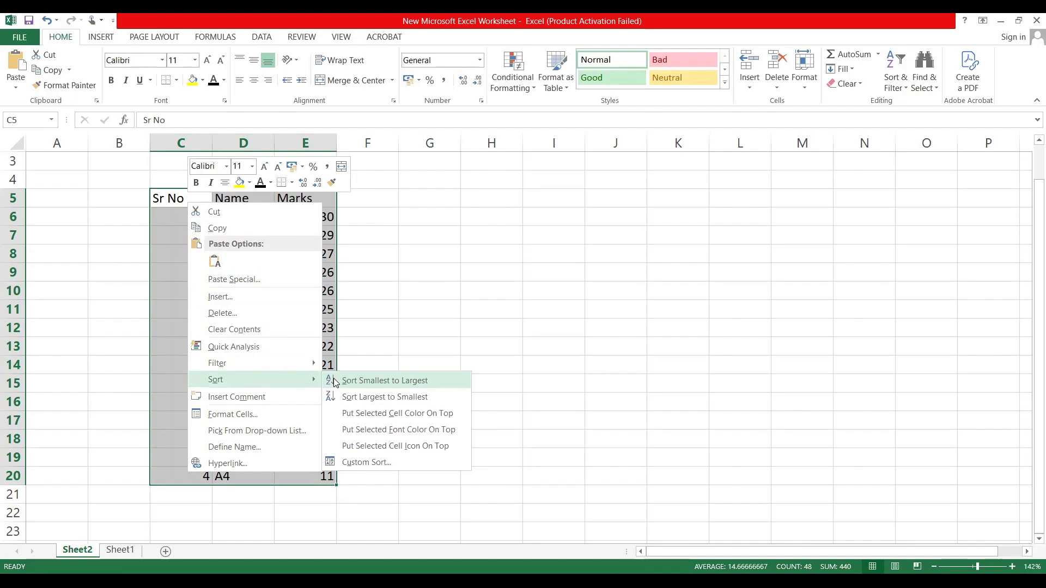
left_click(380, 466)
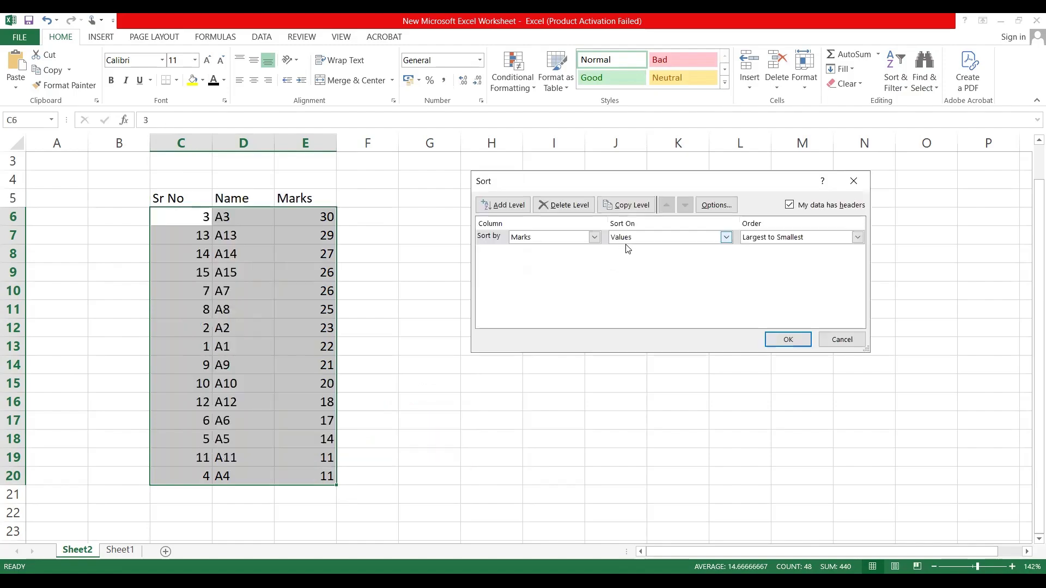
Step: Custom-sort the table by Sr No on values, from largest to smallest
left_click(595, 236)
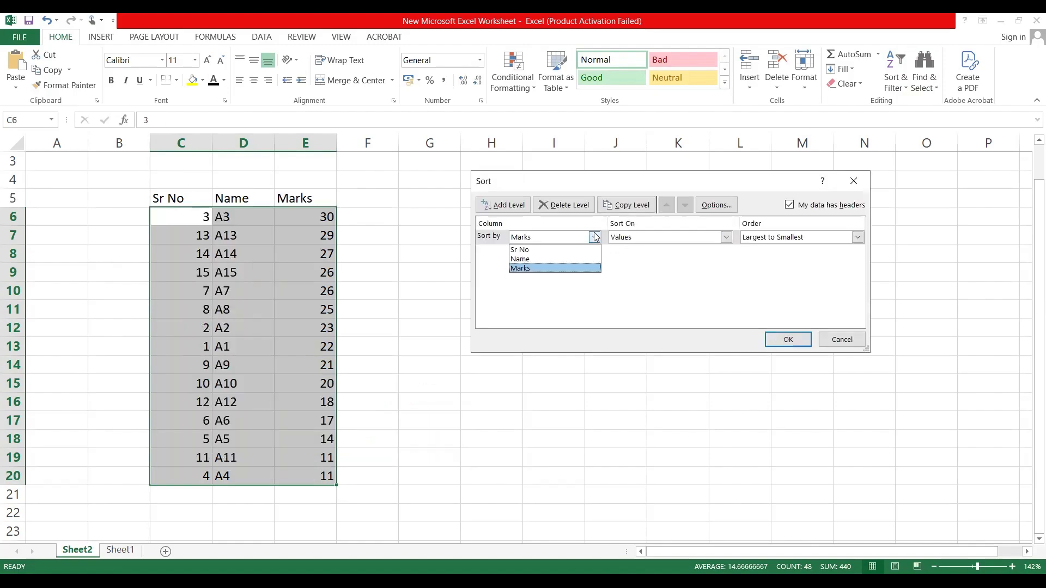
left_click(549, 250)
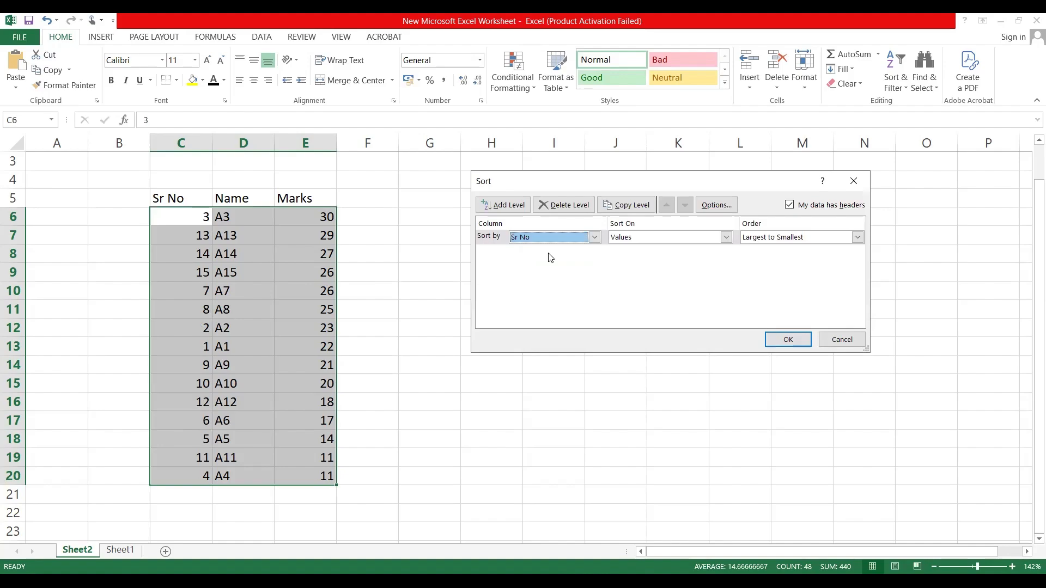
left_click(701, 237)
left_click(701, 238)
left_click(701, 237)
left_click(702, 237)
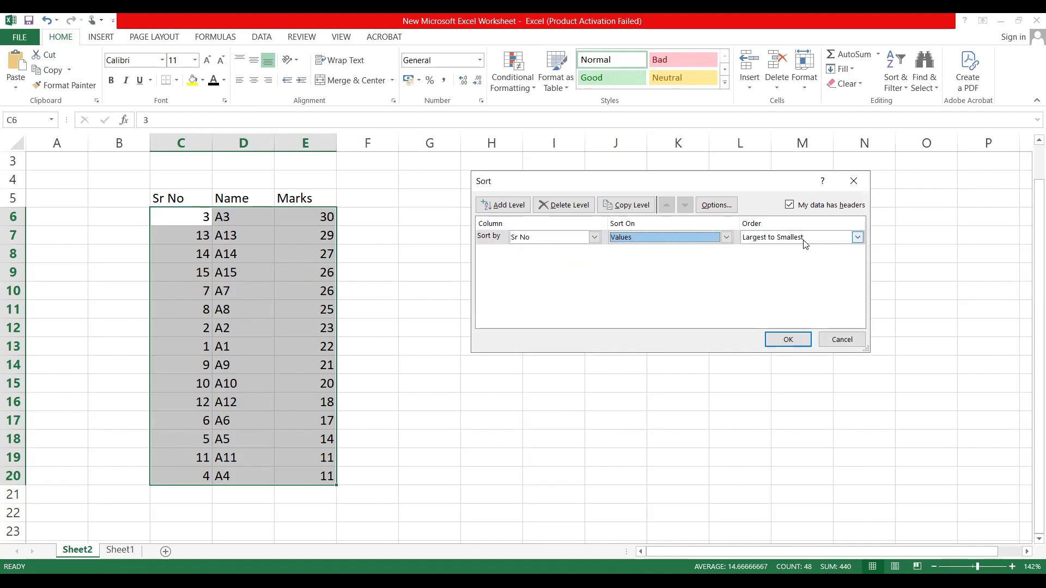
left_click(781, 342)
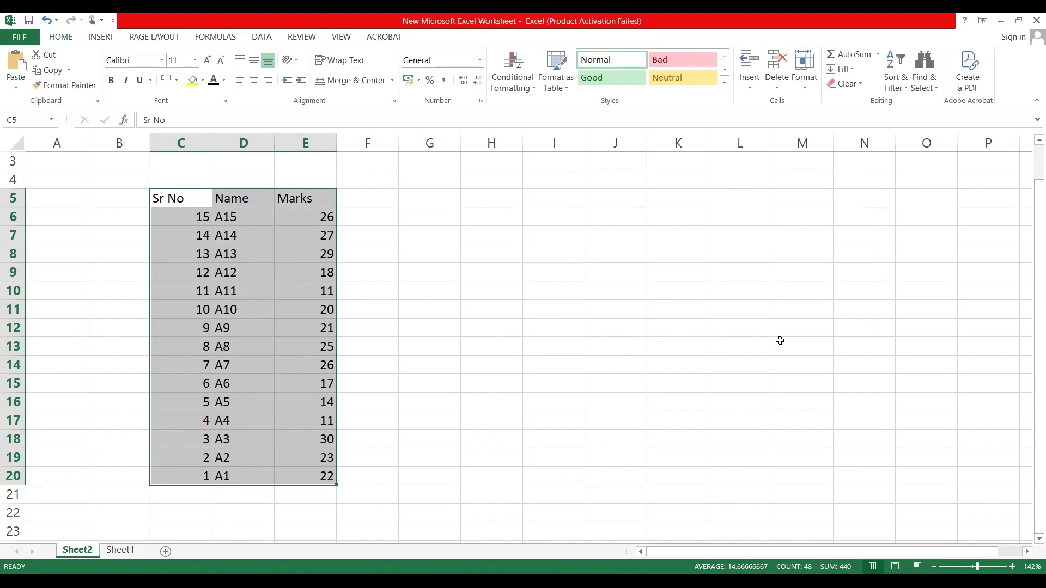
Step: Fill the marks cells E13 and E19 with yellow
left_click(299, 350)
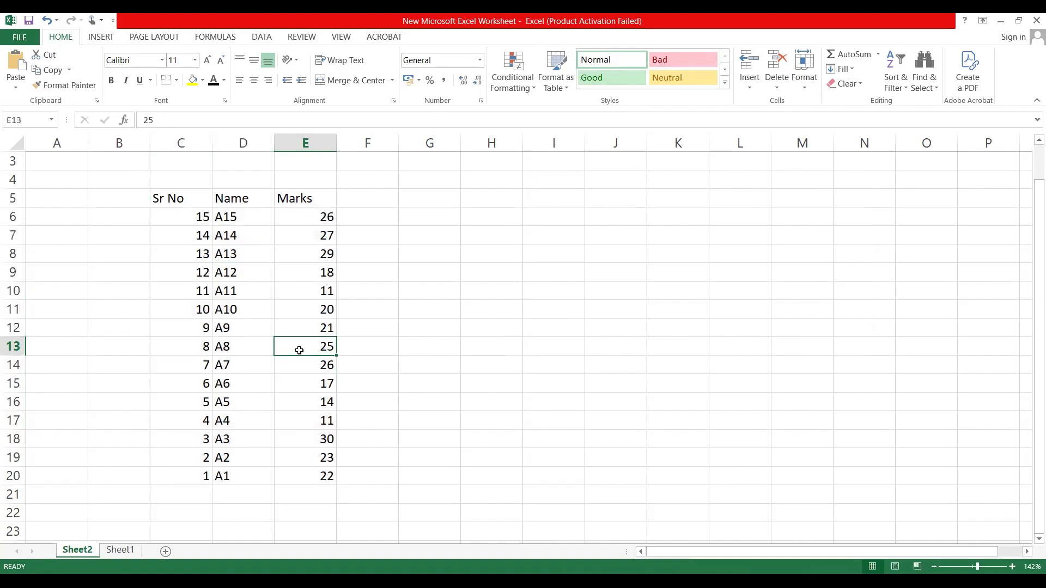
left_click(193, 80)
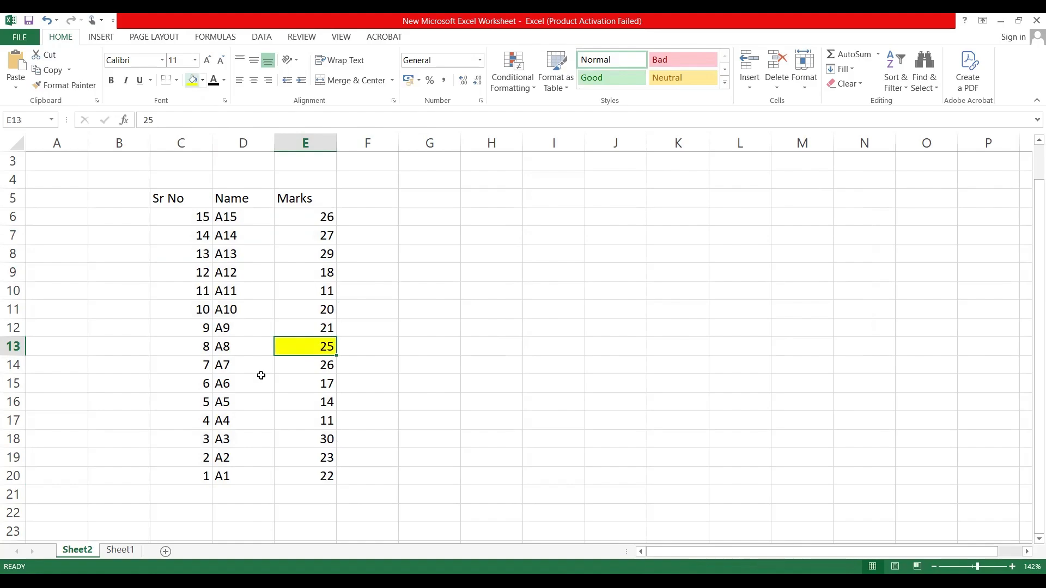
left_click(299, 458)
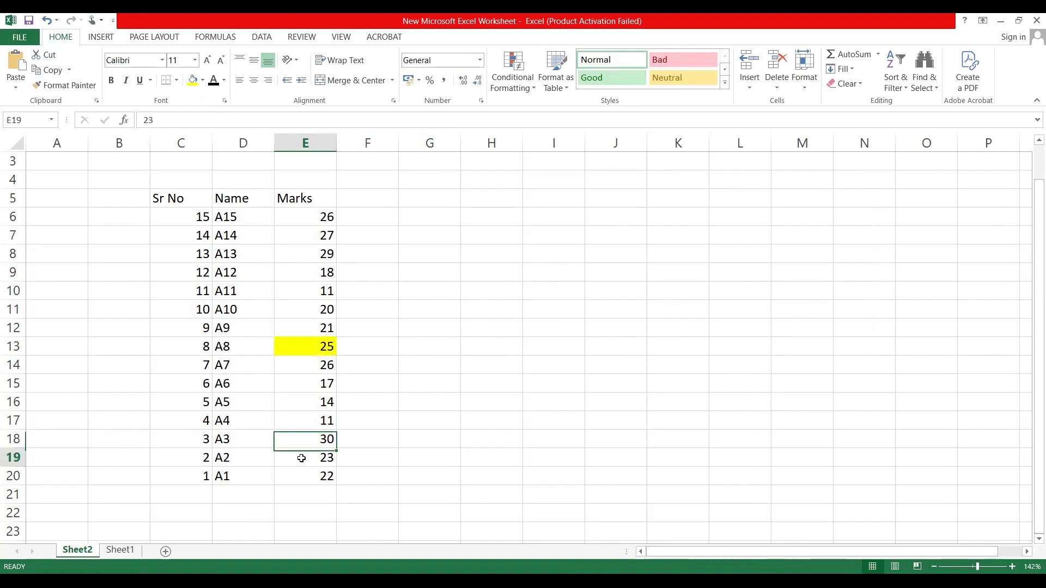
left_click(192, 80)
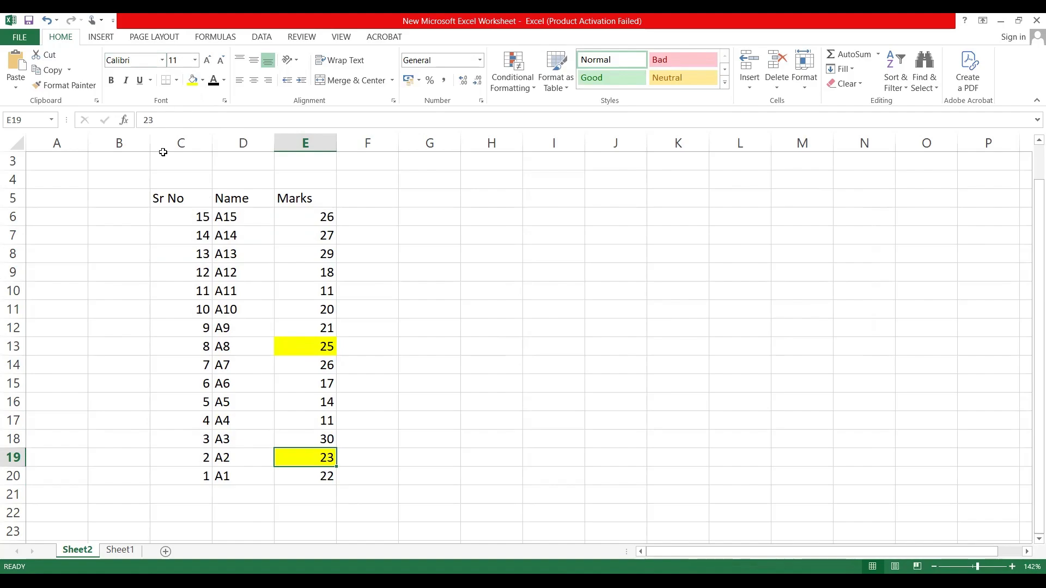
Step: Custom-sort the whole table C5:E20 by Marks on cell color, with No Cell Color on top
left_click(163, 196)
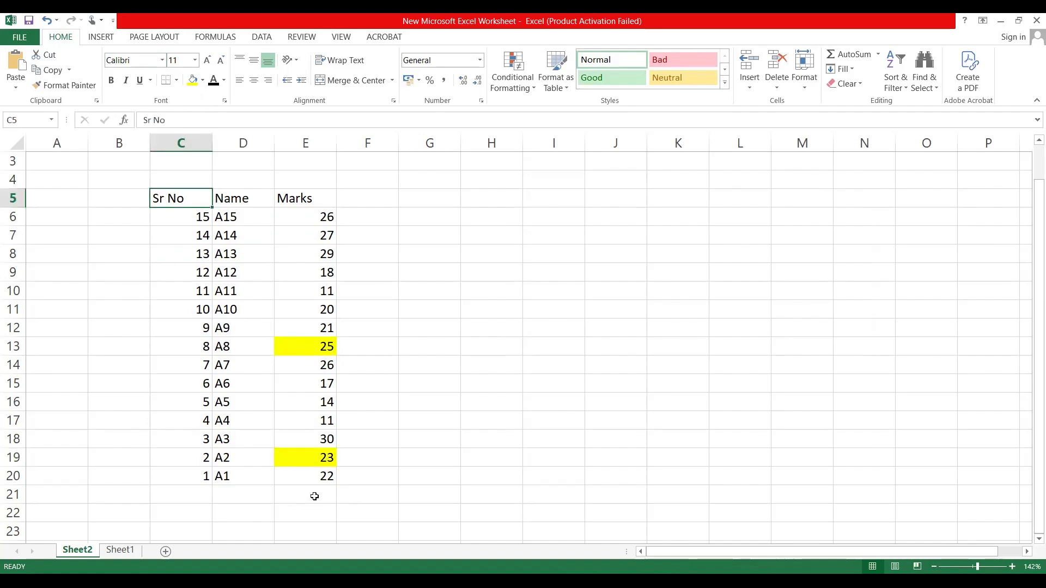
left_click(310, 477, "shift")
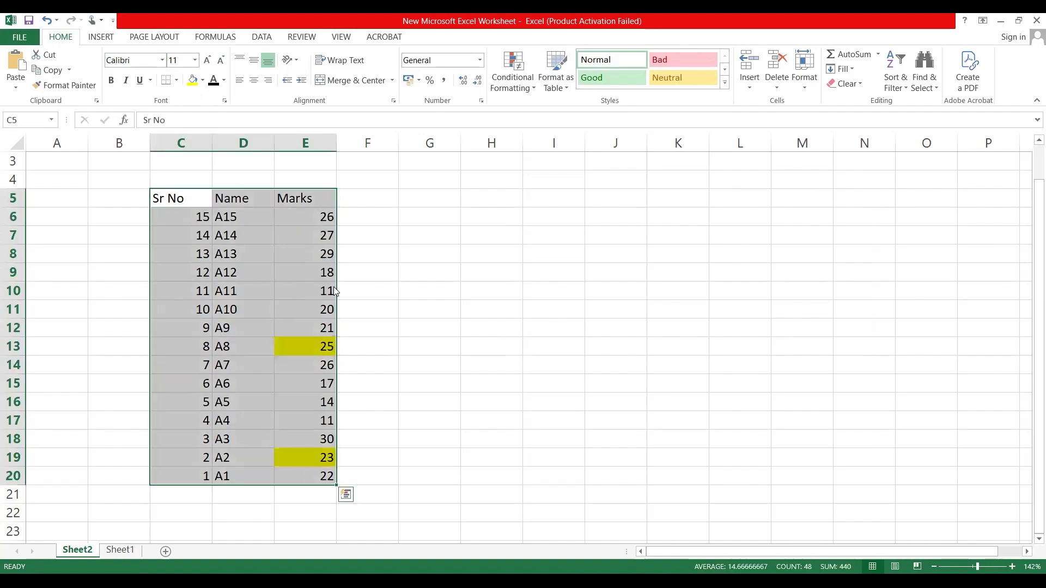
key("ctrl+t")
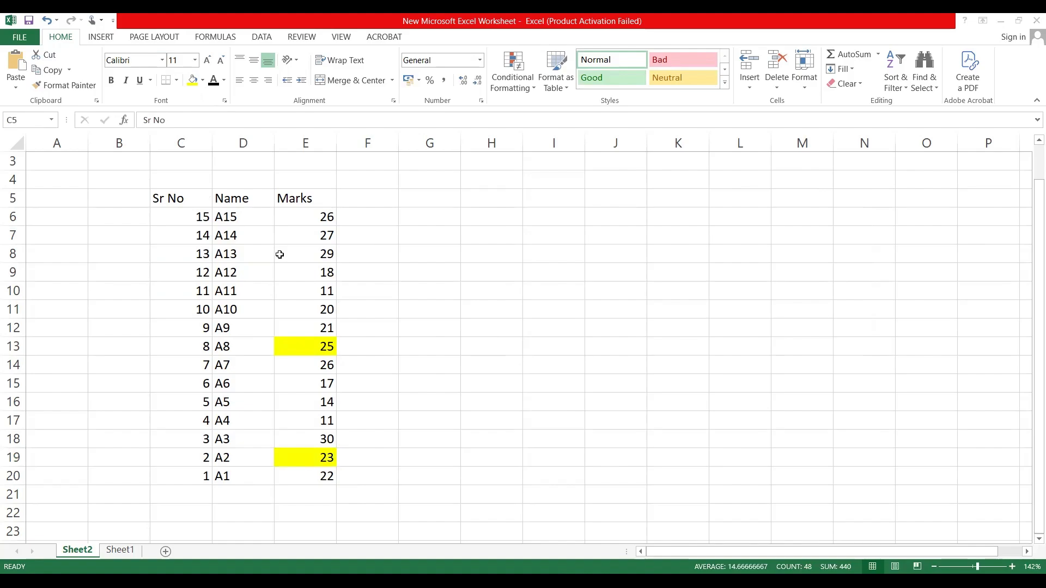
right_click(265, 341)
right_click(264, 341)
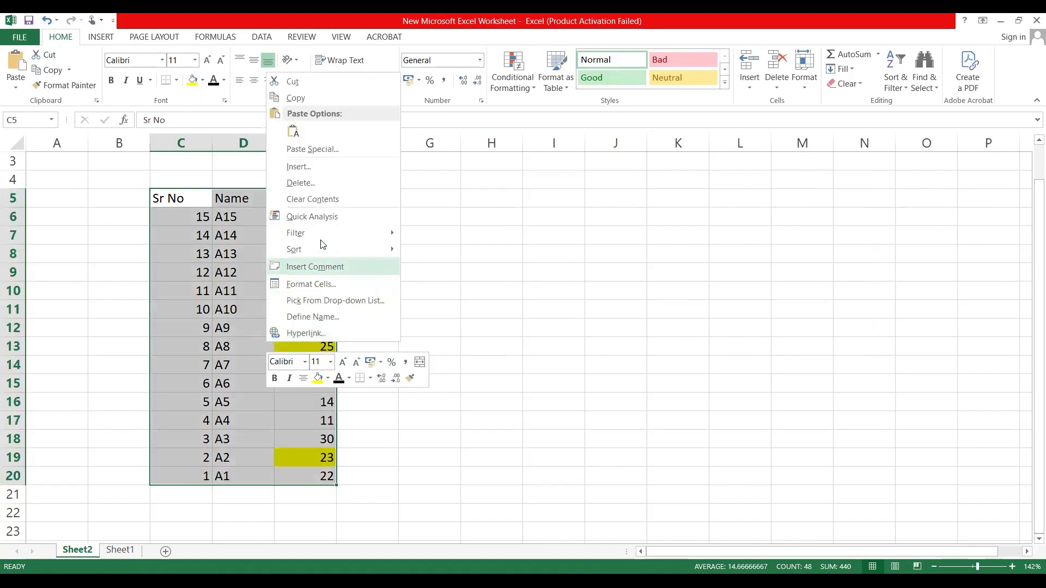
mouse_move(329, 254)
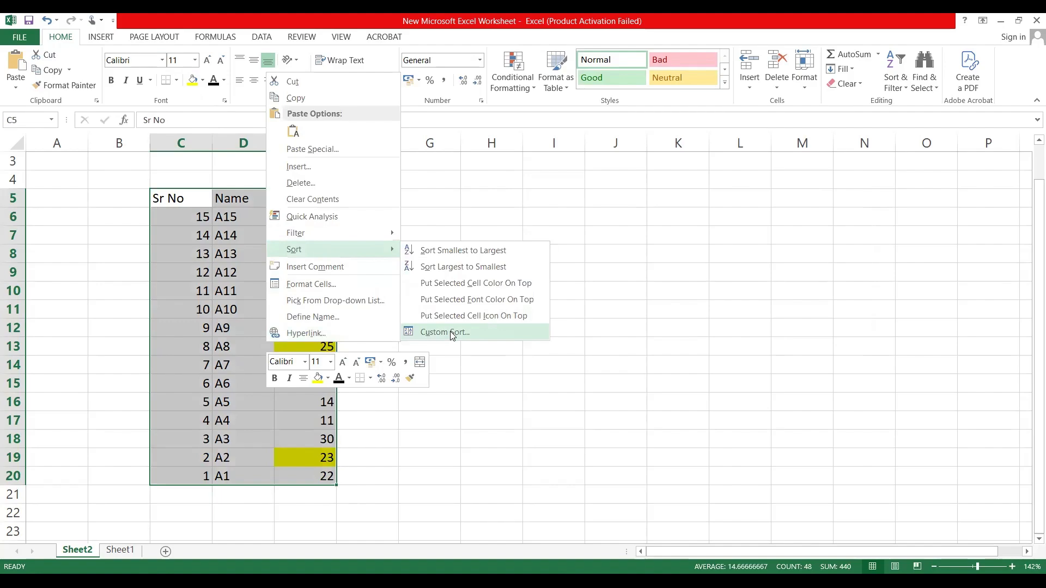
left_click(450, 331)
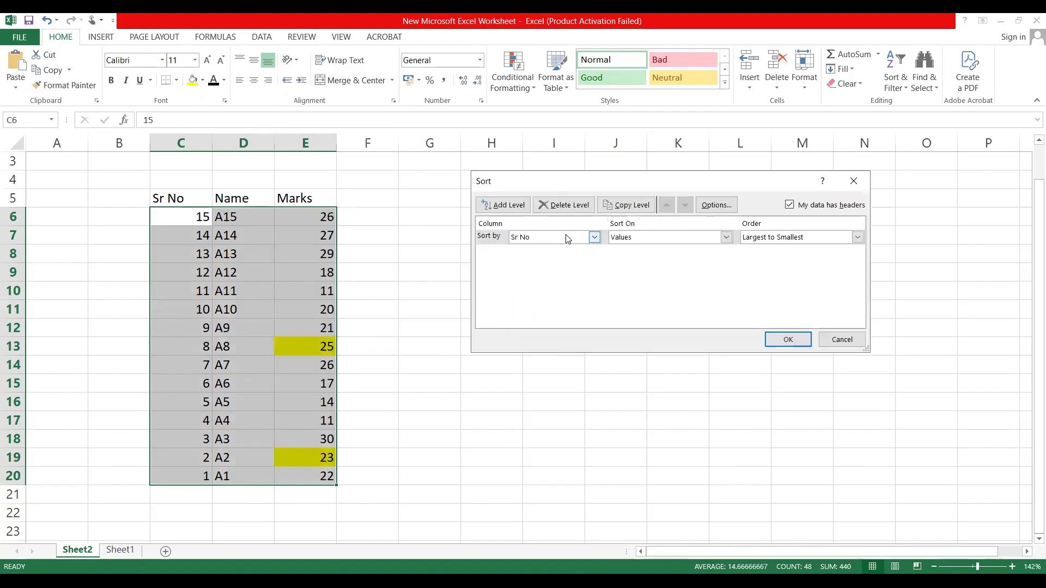
left_click(594, 238)
left_click(557, 268)
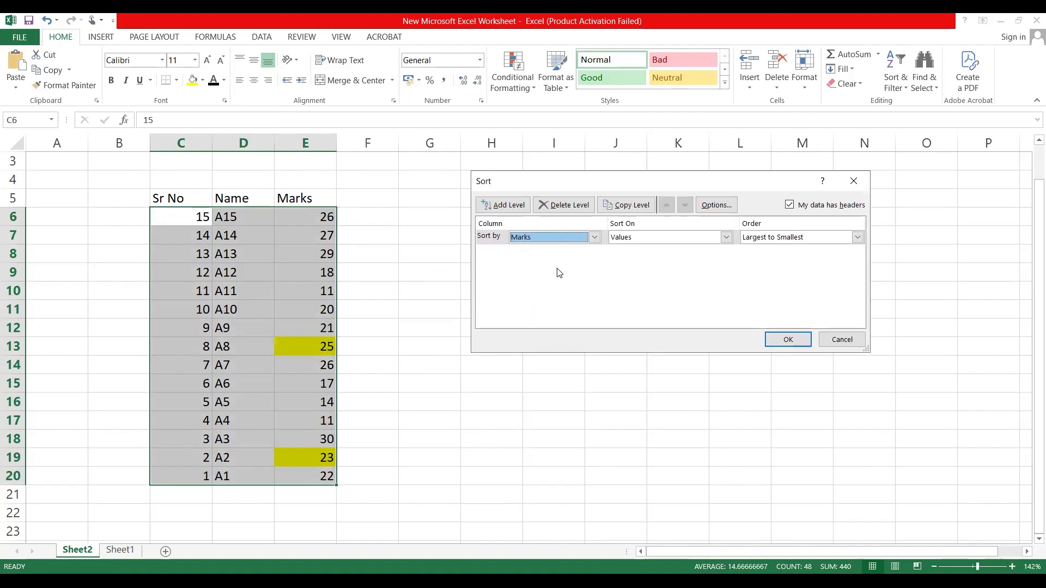
left_click(667, 236)
left_click(668, 260)
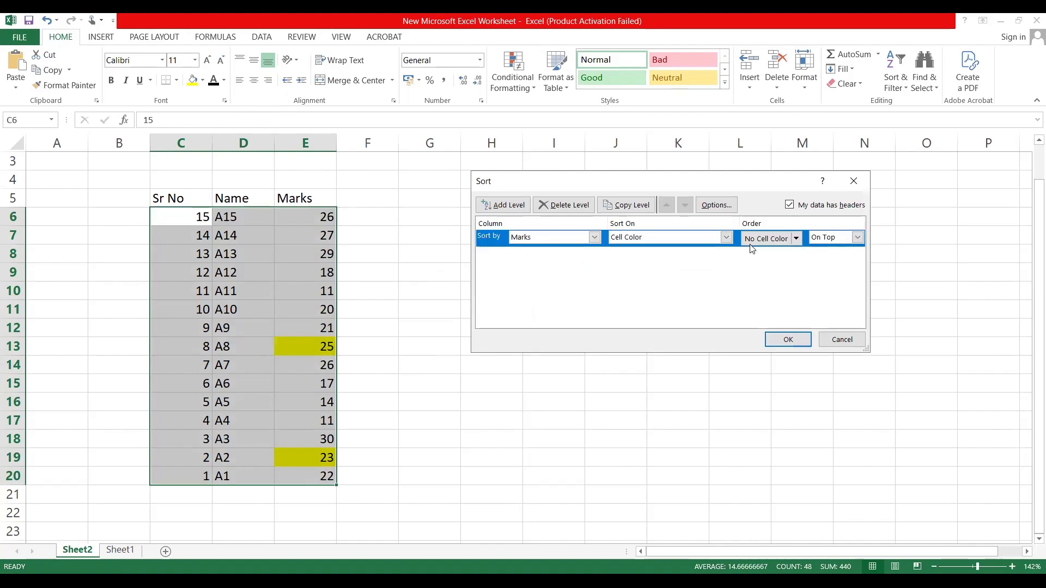
left_click(859, 238)
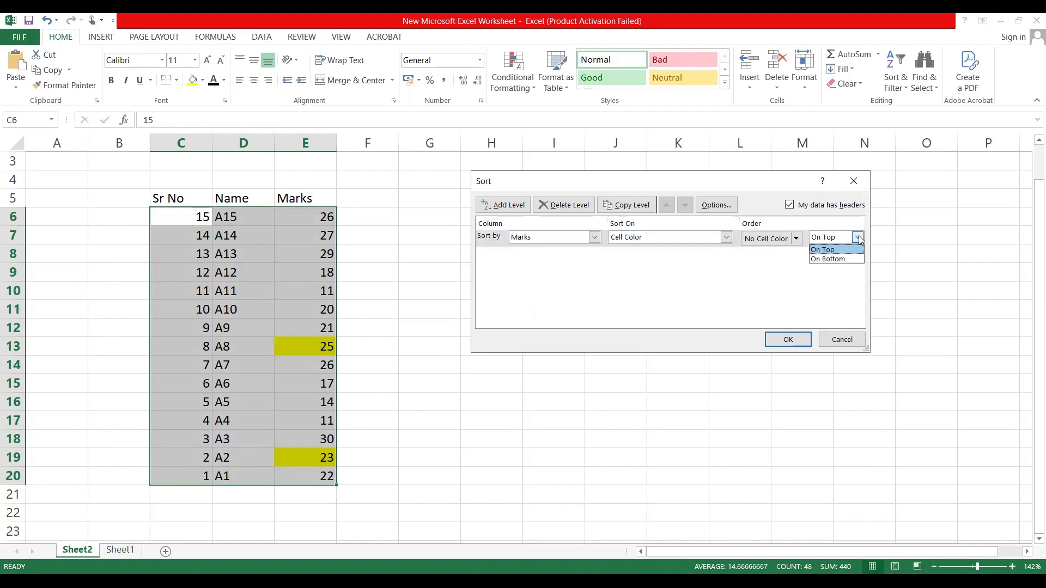
left_click(858, 236)
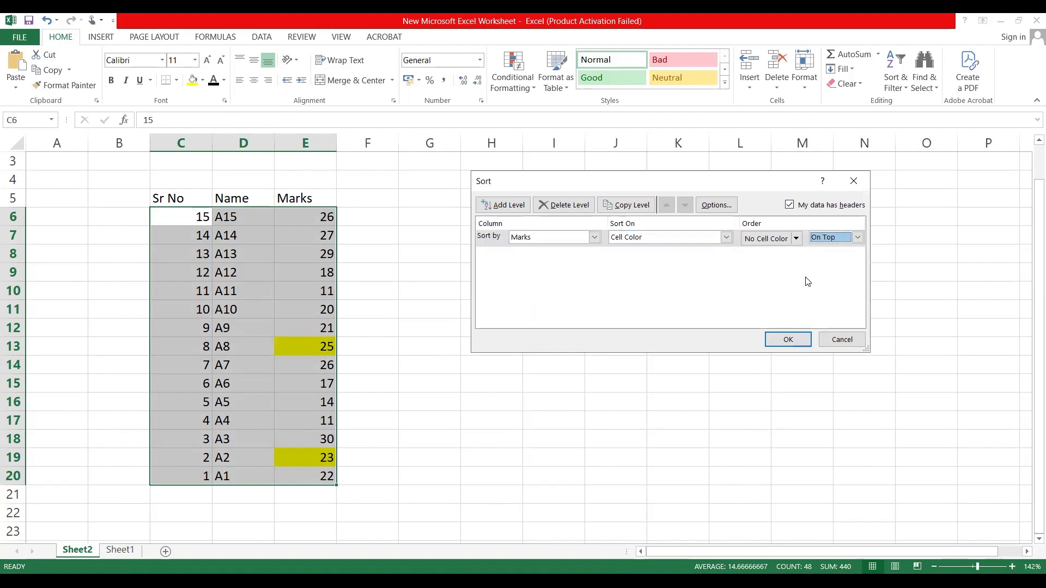
left_click(788, 340)
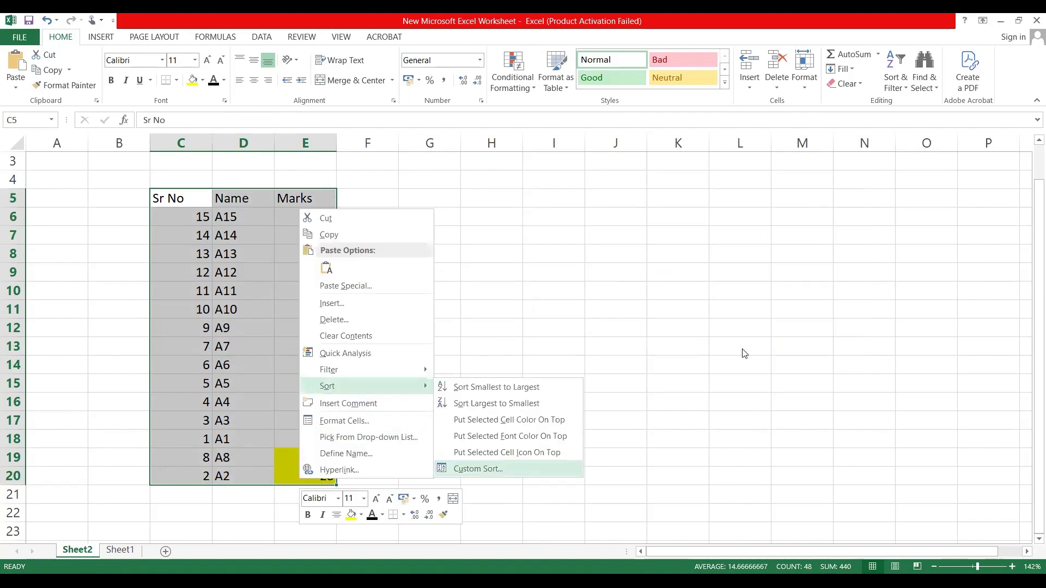
Step: Custom-sort the table by Marks on cell color again, with yellow on top
left_click(795, 241)
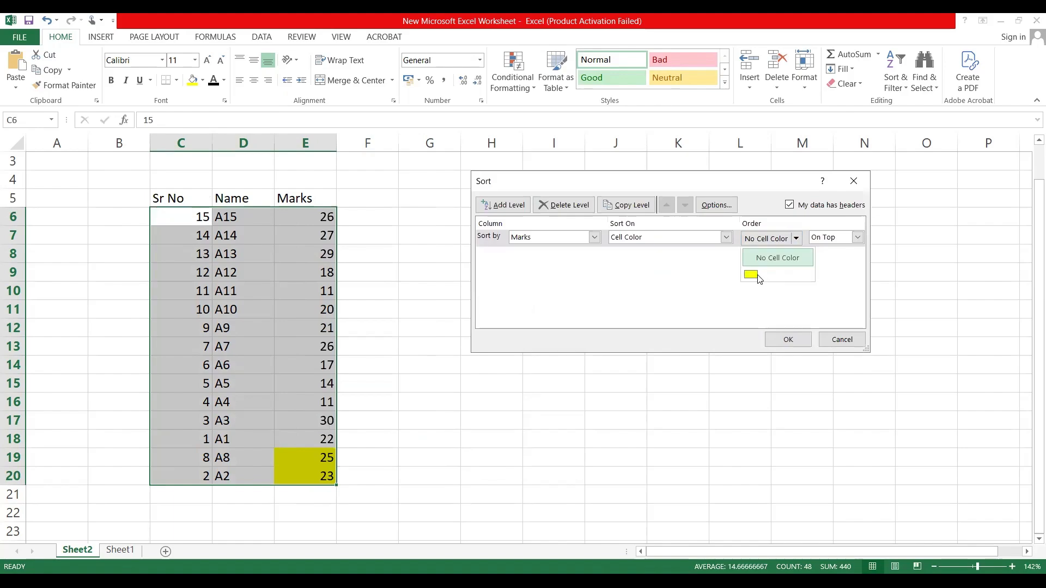
left_click(751, 276)
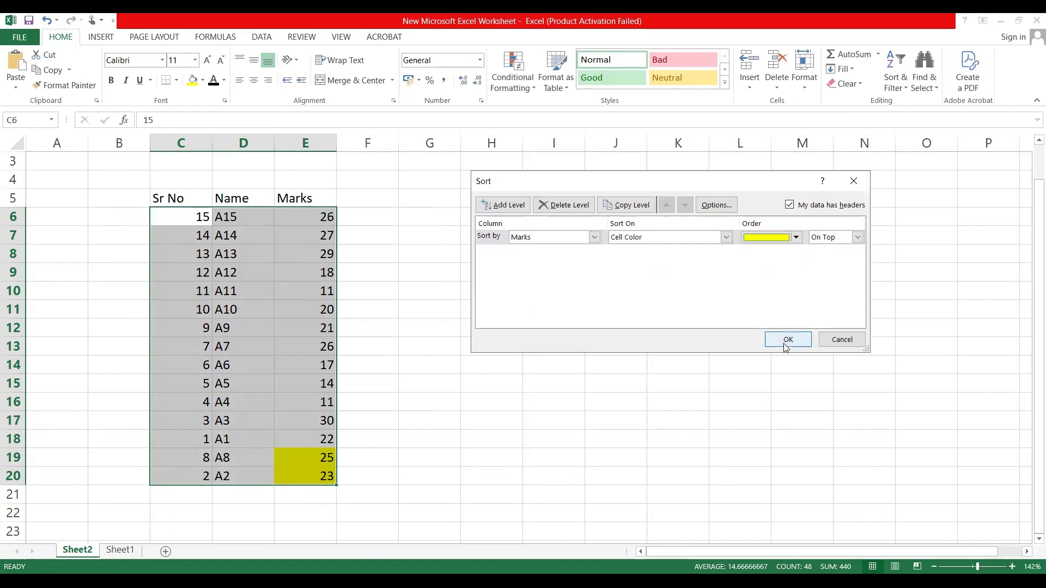
left_click(785, 339)
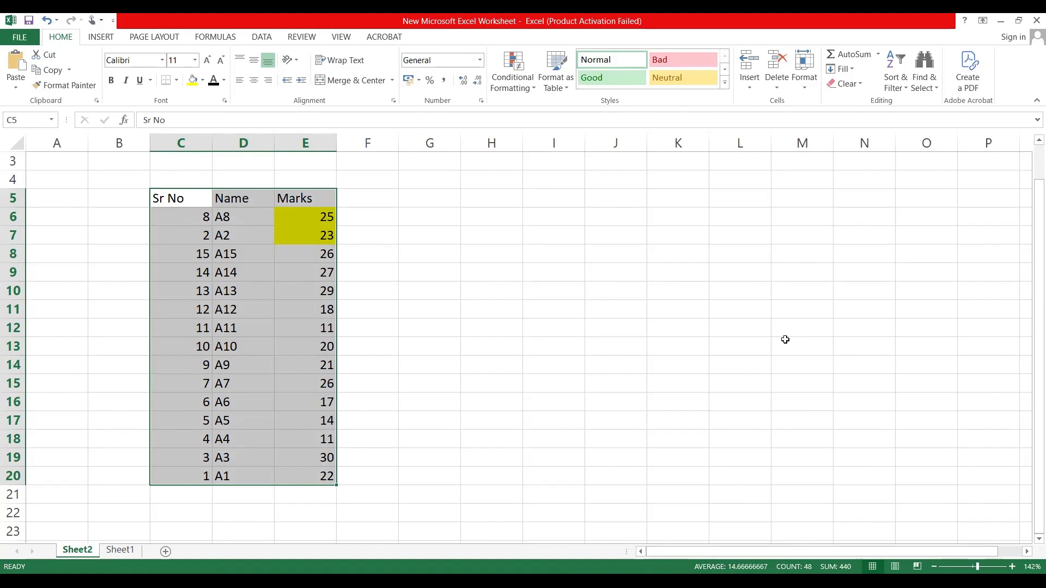
Step: Undo the cell color sorts and the yellow fills in the Marks column
left_click(418, 294)
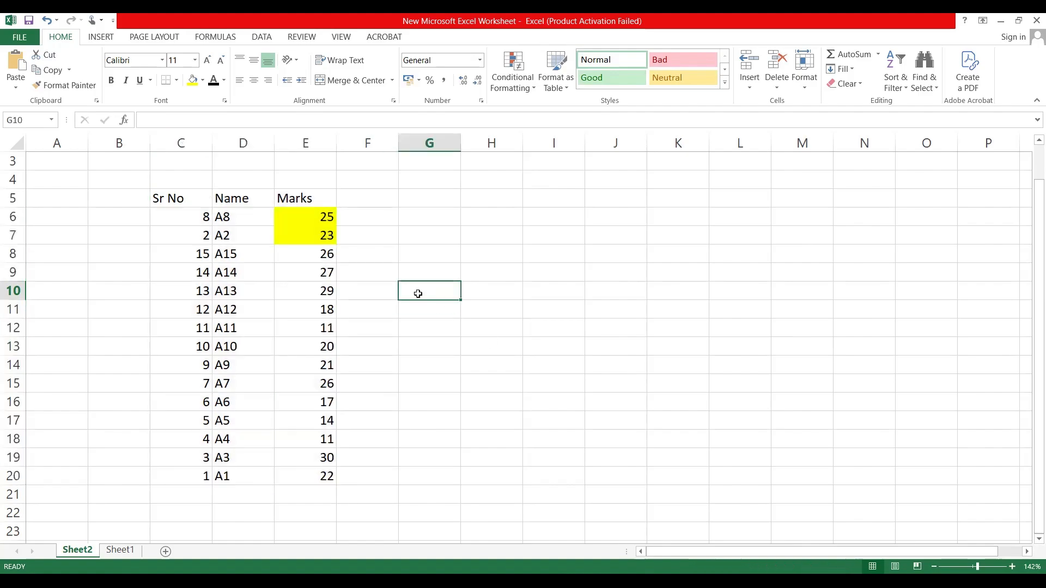
key("ctrl+z")
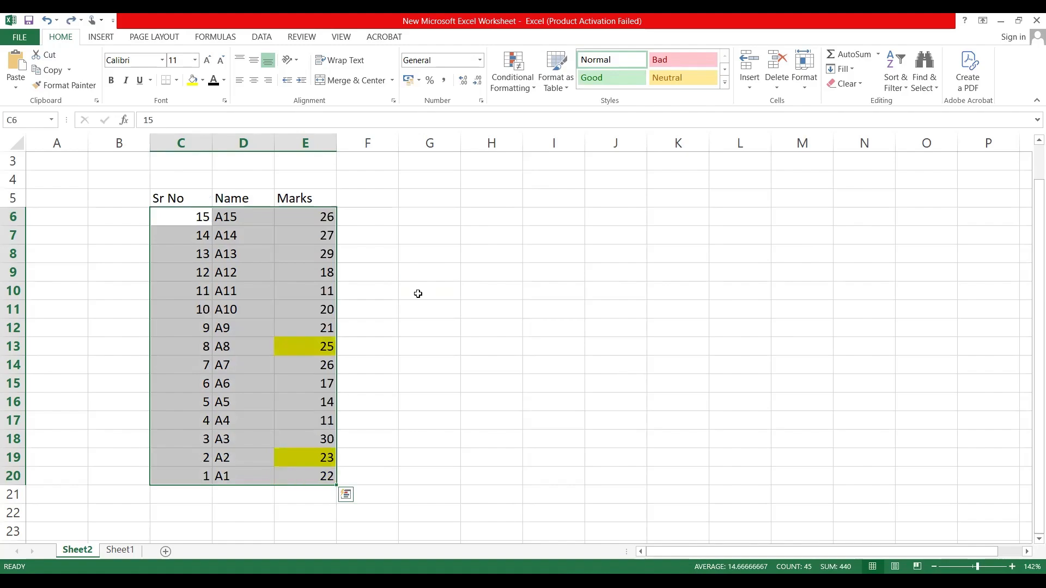
key("ctrl+z")
key("ctrl+z")
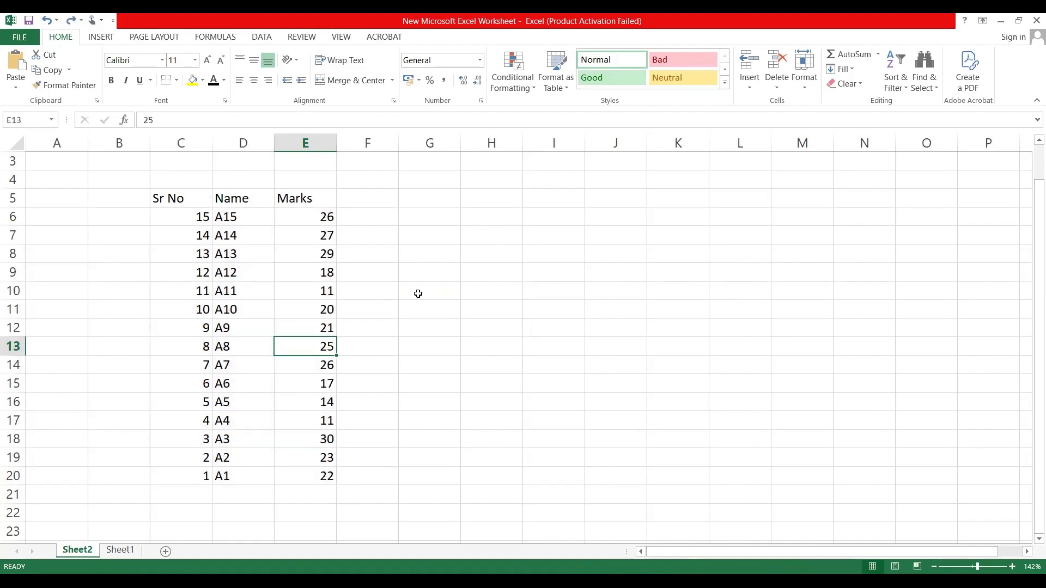
Step: Set the font color of the marks in cells E9, E16 and E20 to red
left_click(374, 262)
left_click(300, 275)
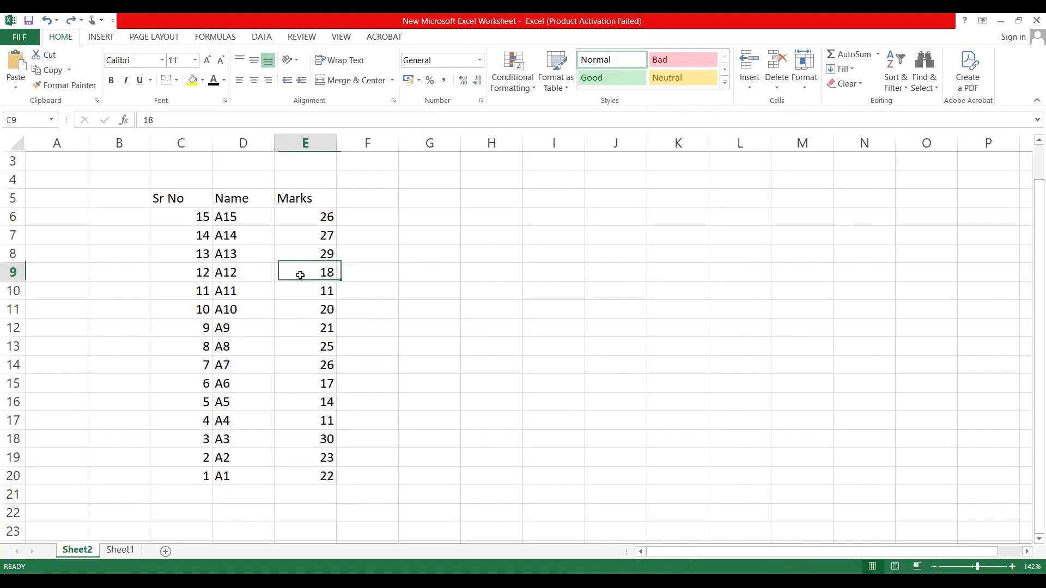
left_click(224, 80)
left_click(224, 197)
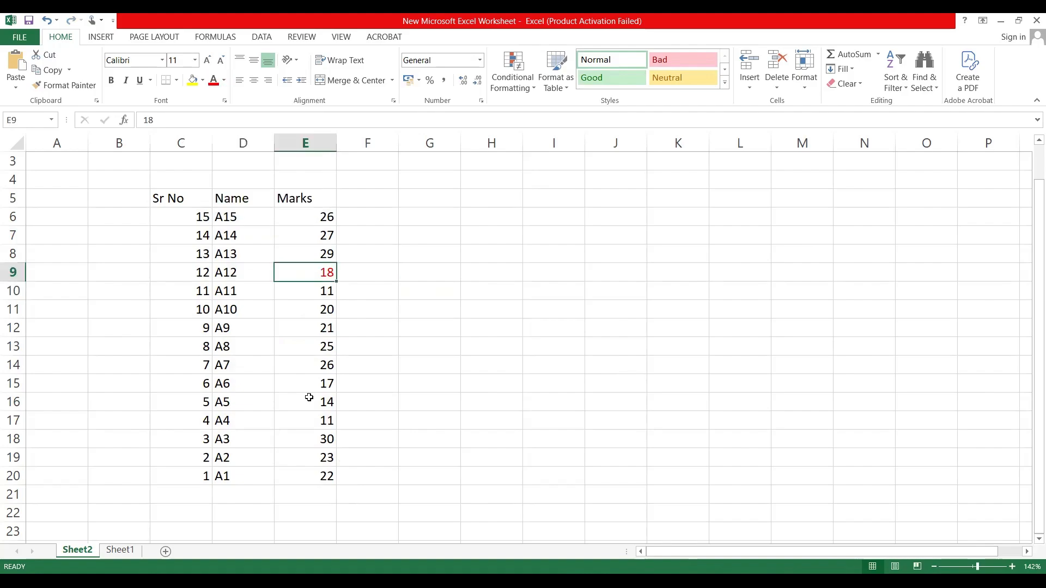
left_click(309, 401)
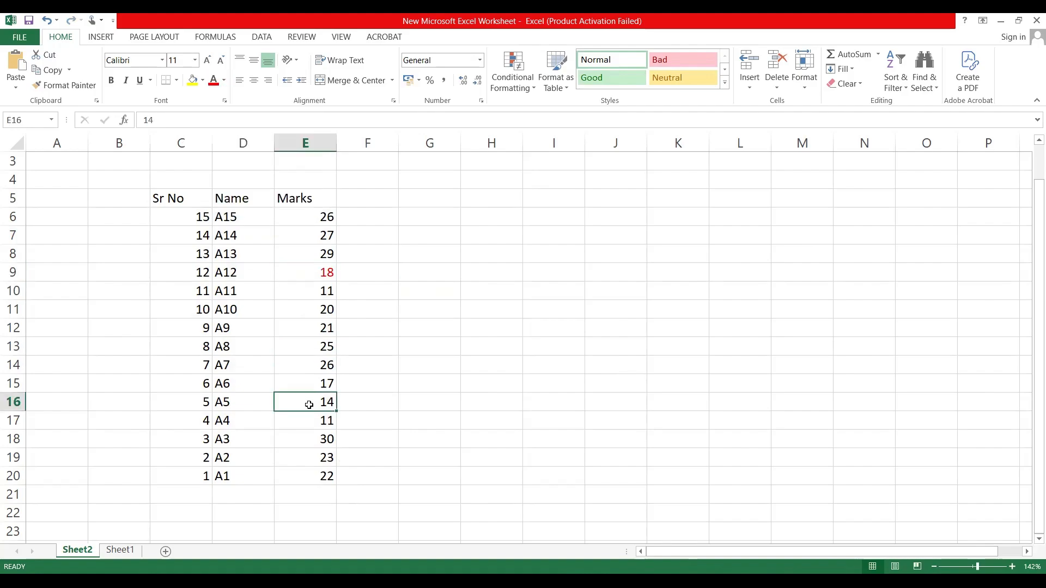
left_click(213, 80)
left_click(165, 198)
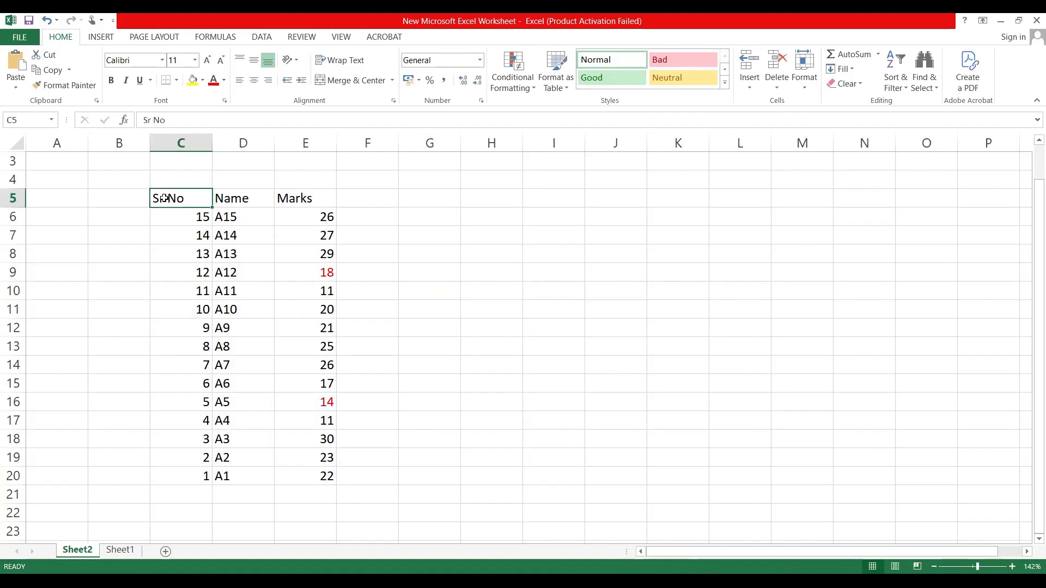
left_click(327, 476)
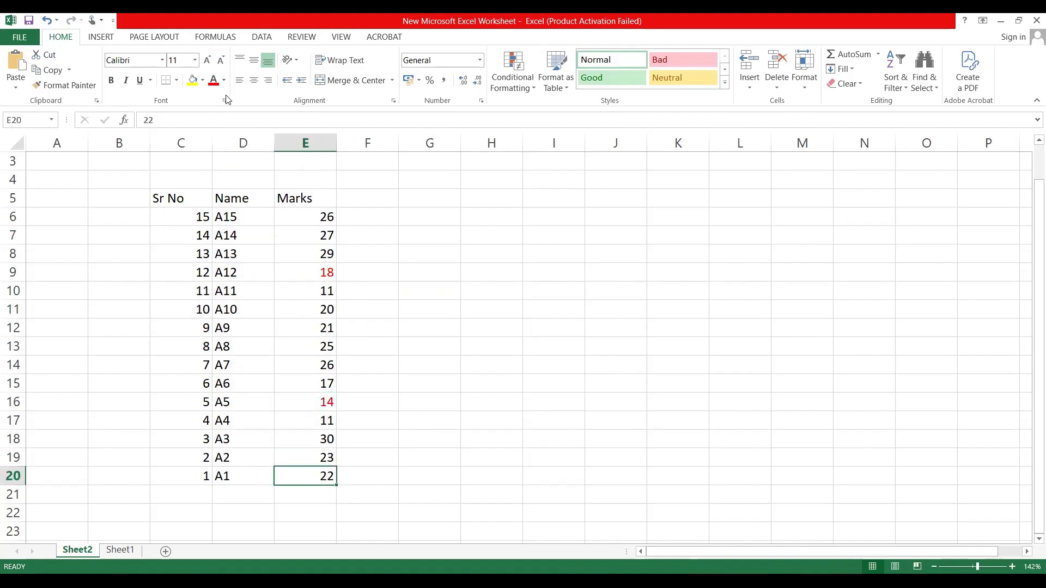
left_click(213, 80)
Step: Custom-sort the whole table C5:E20 by Marks on font color, with red on top
left_click(186, 197)
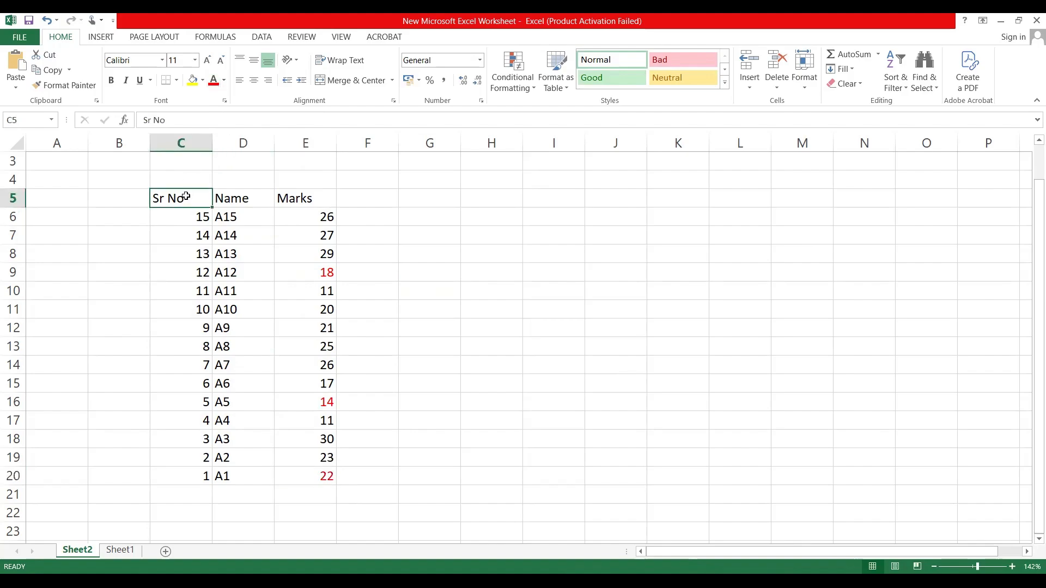
left_click(316, 470, "shift")
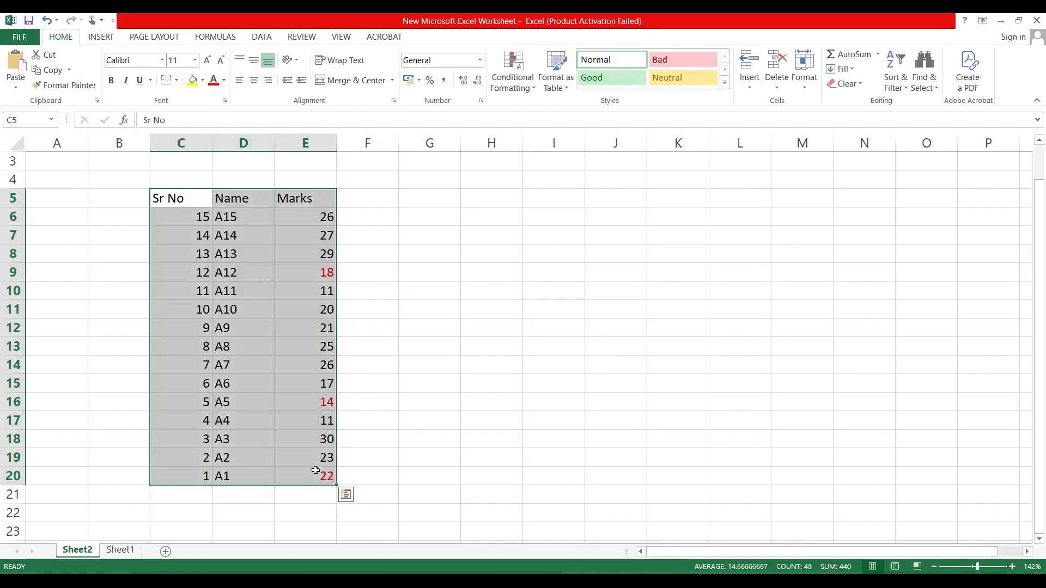
right_click(291, 357)
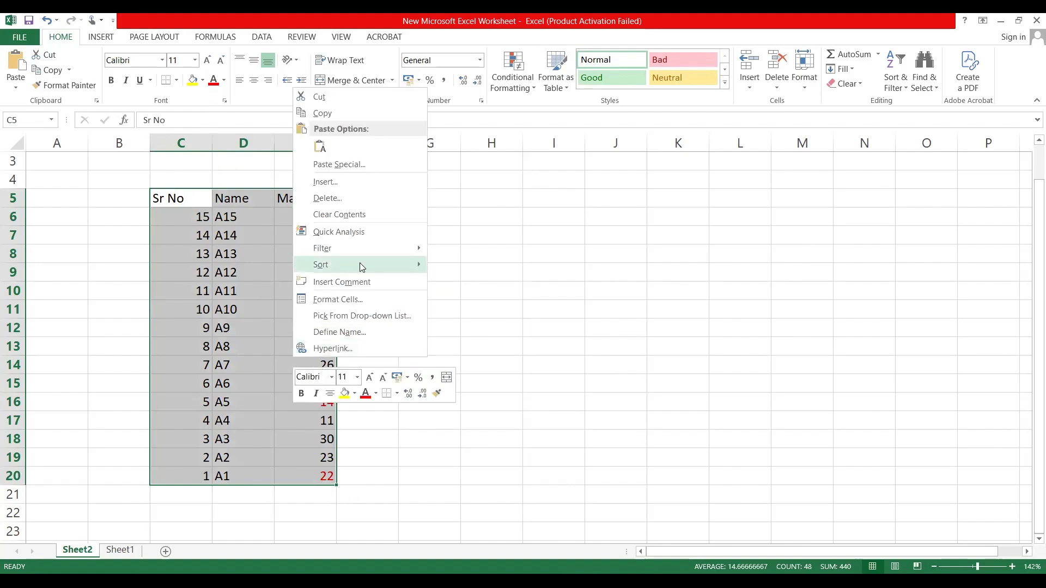
mouse_move(361, 265)
left_click(466, 349)
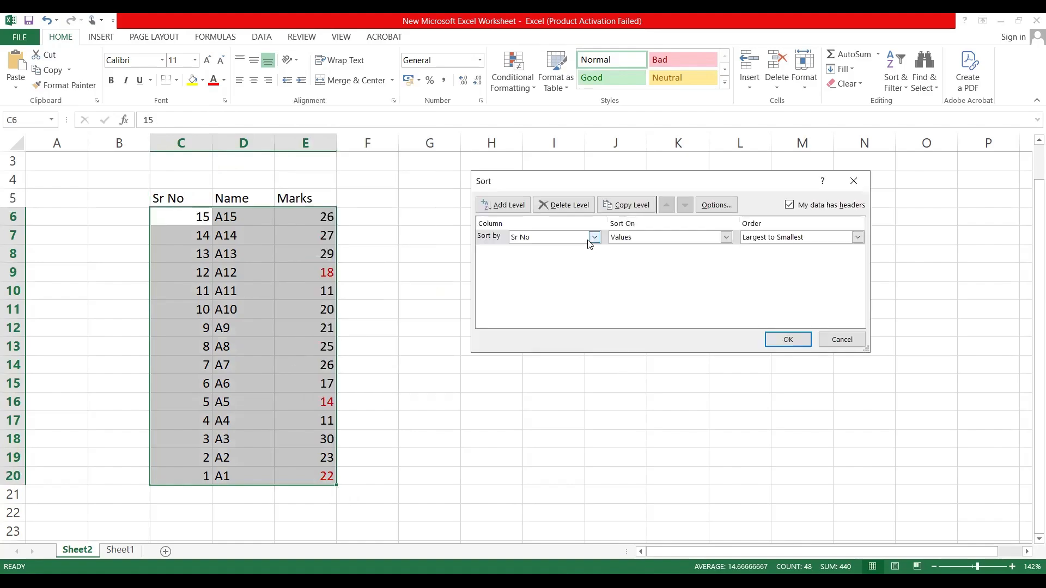
left_click(594, 238)
left_click(550, 270)
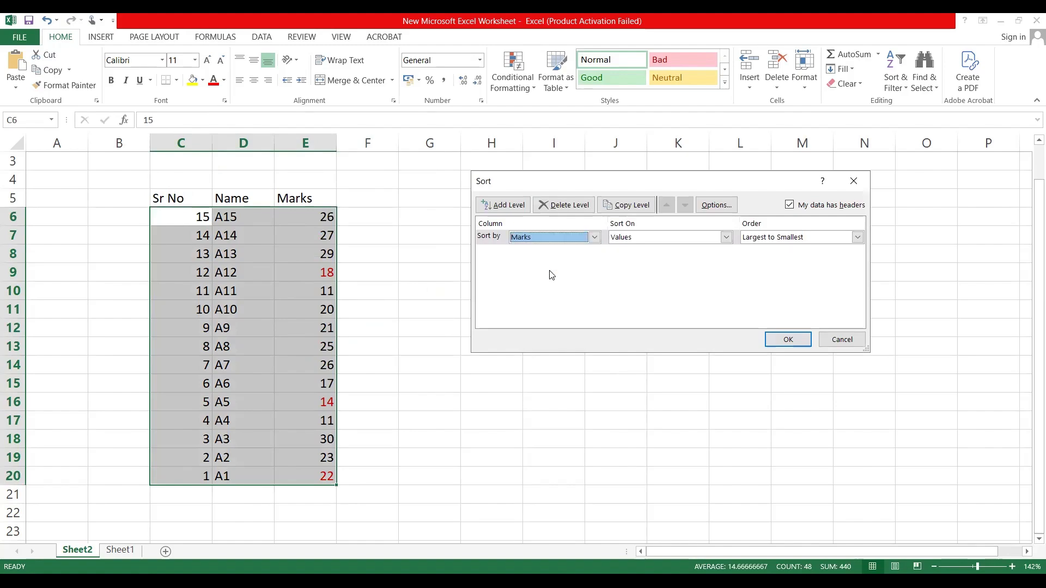
left_click(678, 238)
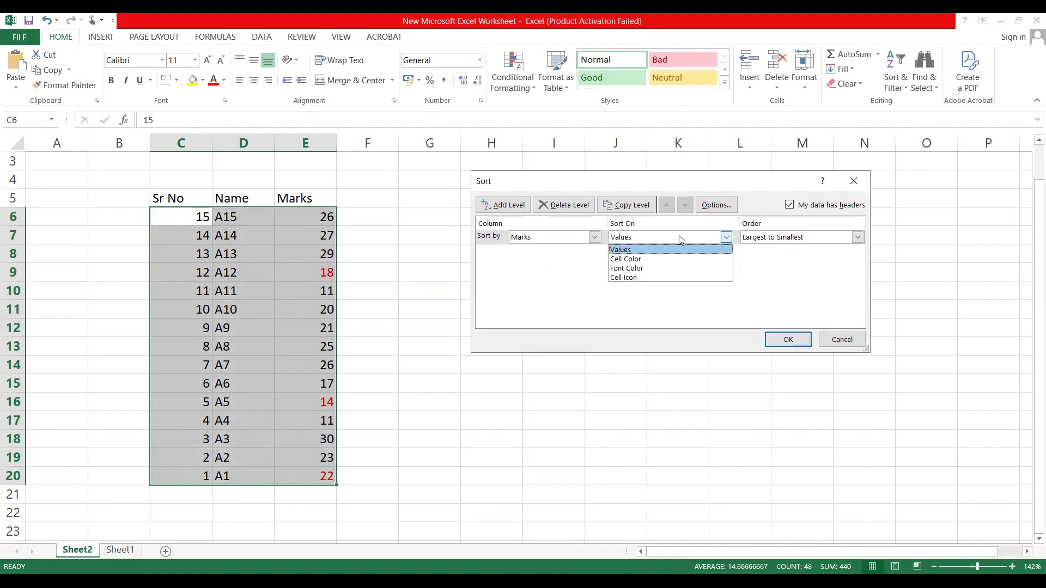
left_click(668, 269)
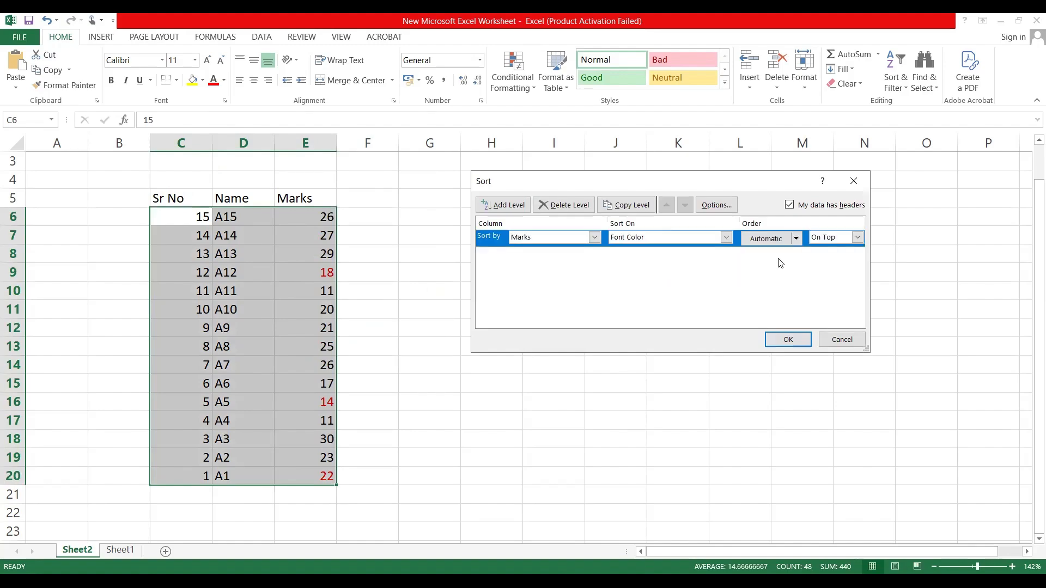
left_click(797, 240)
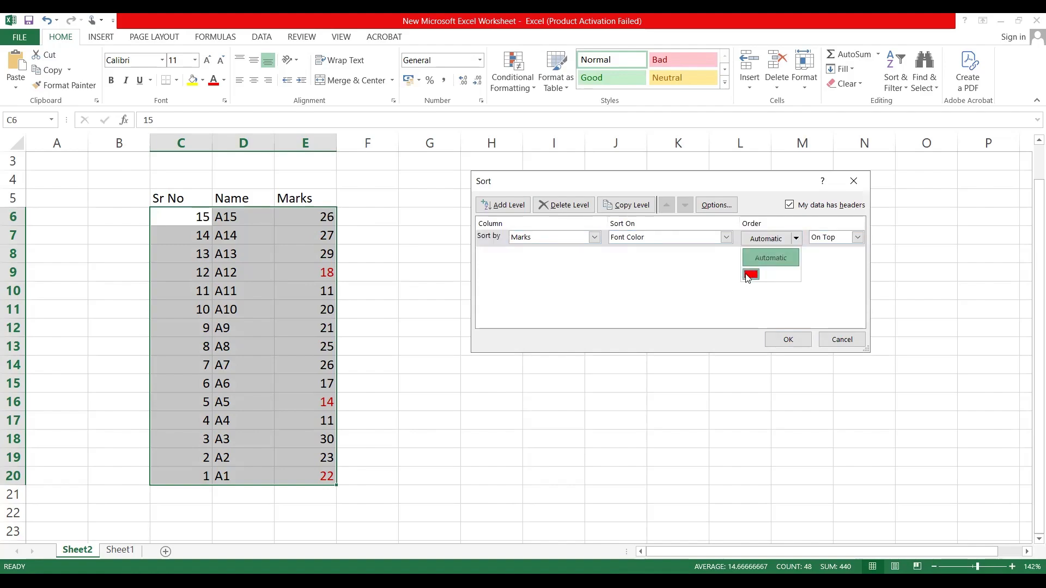
left_click(751, 275)
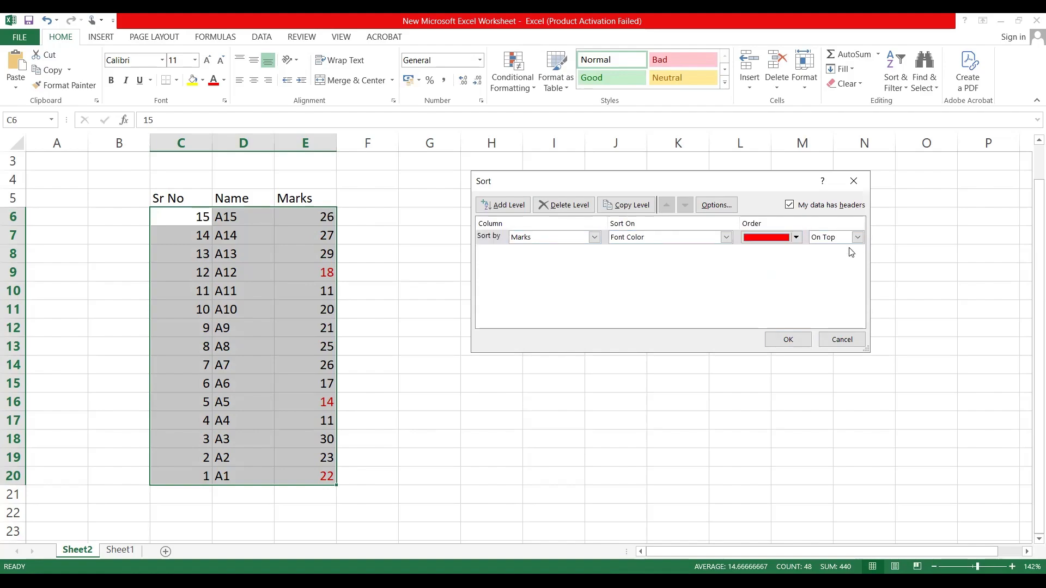
left_click(775, 341)
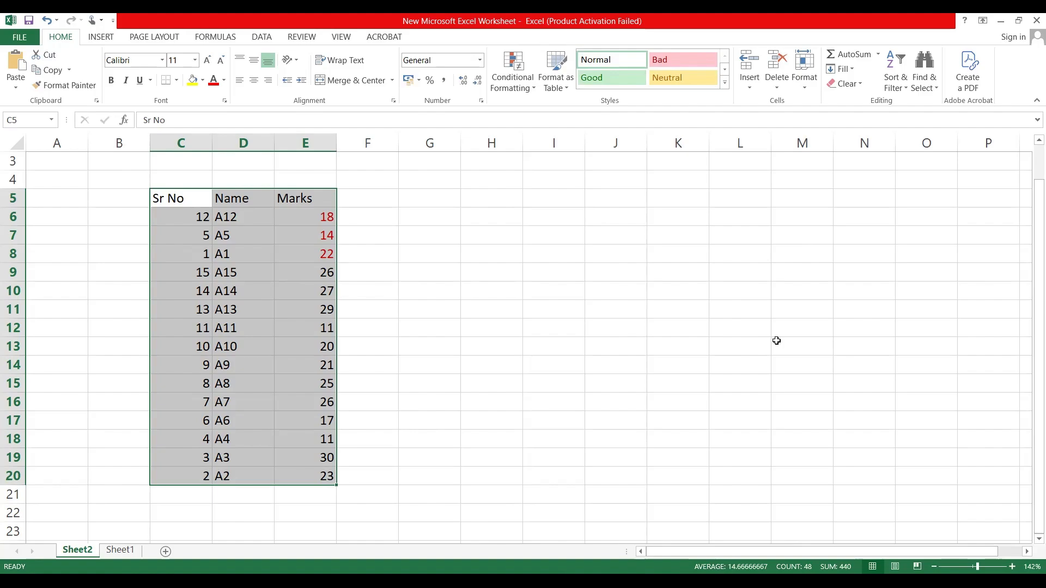
Step: Undo the font color sort and the red font in cell E20
left_click(179, 195)
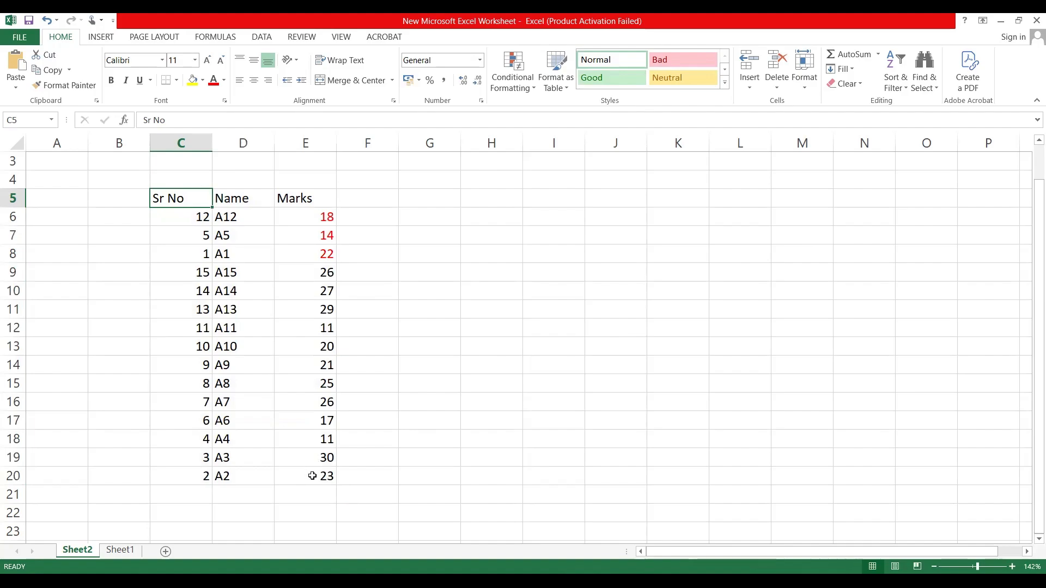
left_click(412, 359)
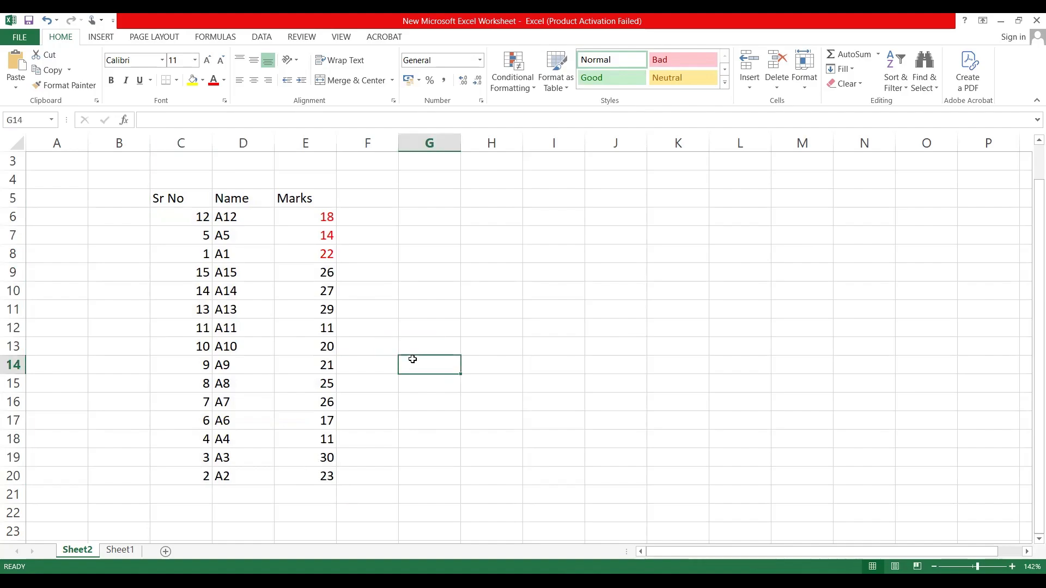
key("ctrl+z")
key("ctrl+z")
key("ctrl+z")
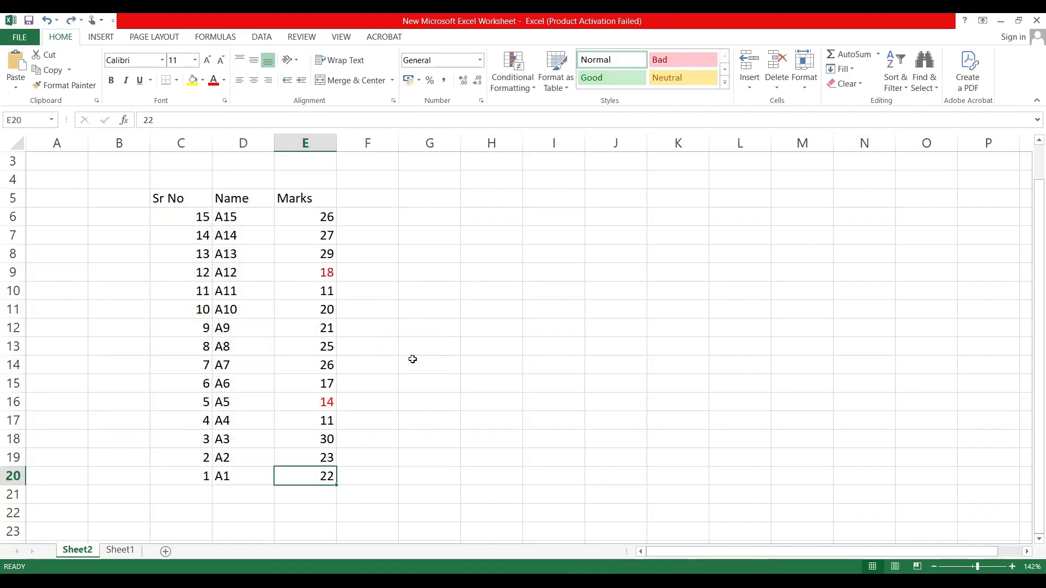
Step: Undo the remaining red font on the marks in cells E9 and E16
key("ctrl+z")
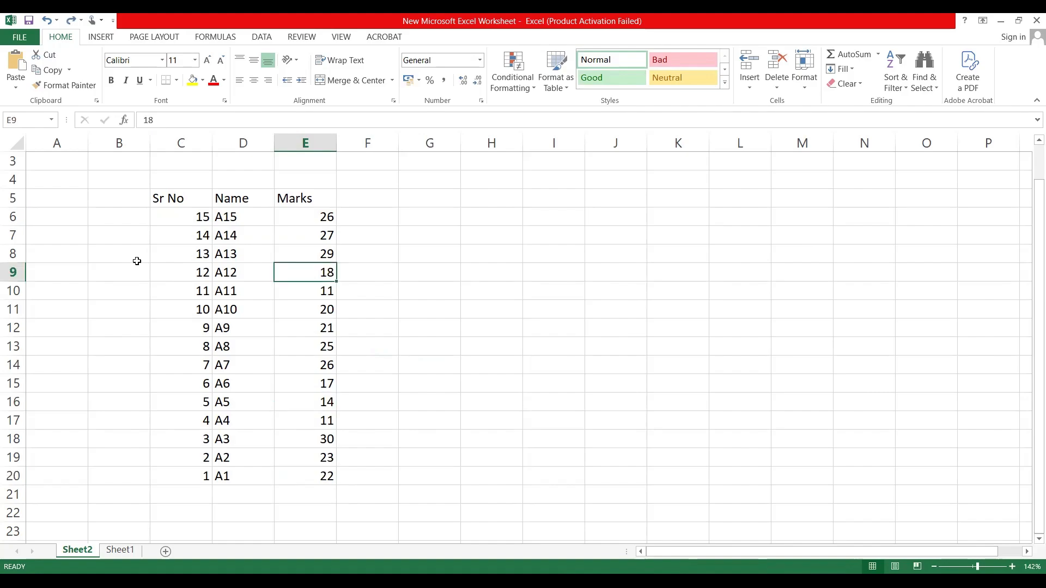
left_click(182, 198)
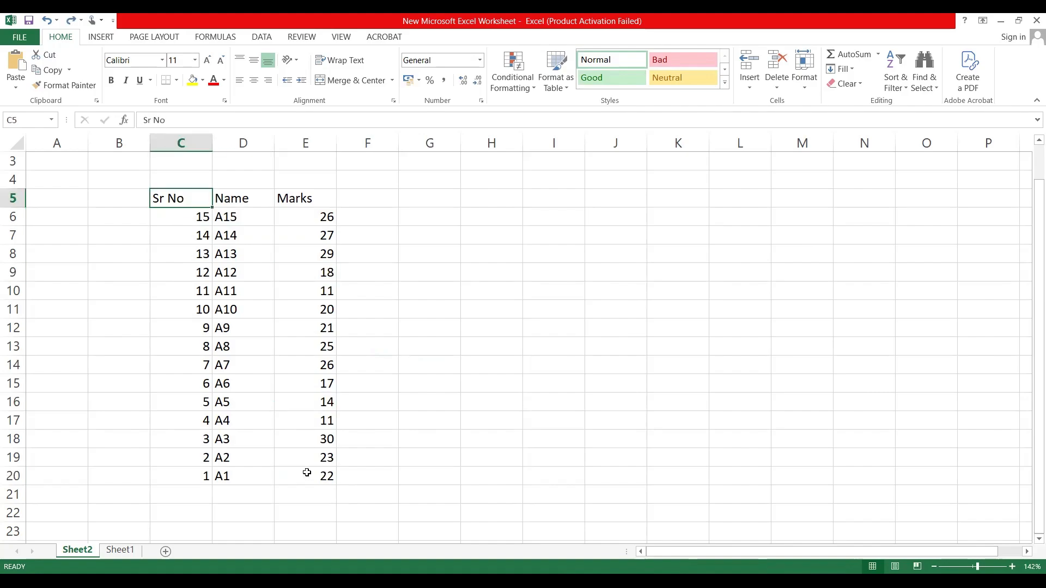
left_click(307, 475, "shift")
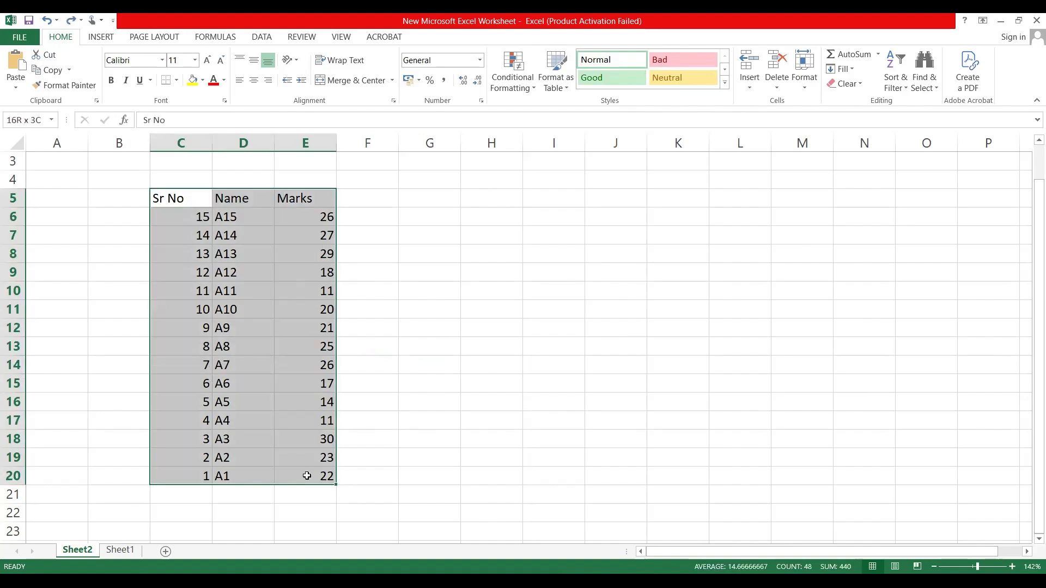
left_click(282, 303)
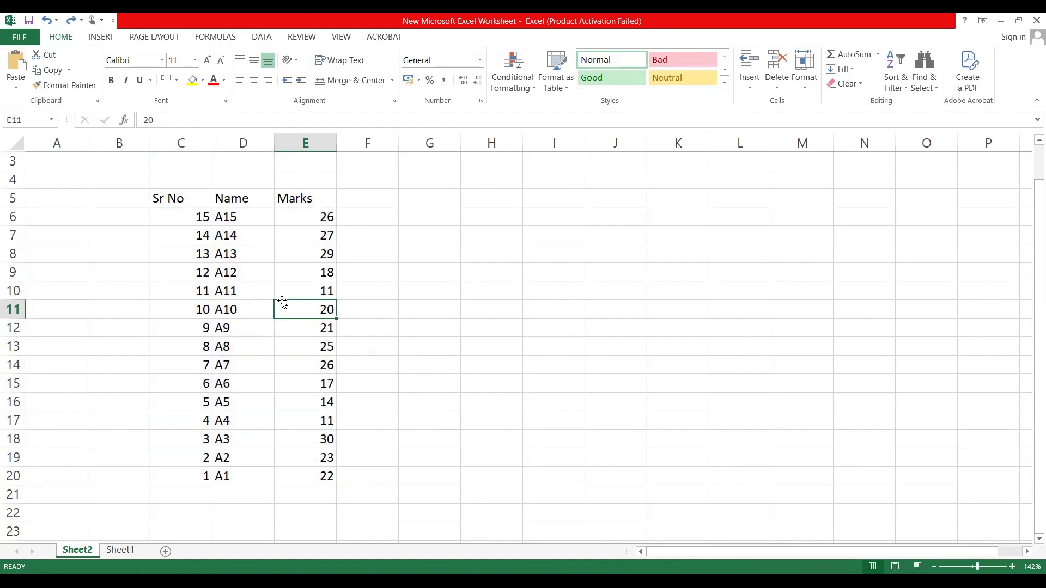
left_click(155, 193)
left_click(301, 470, "shift")
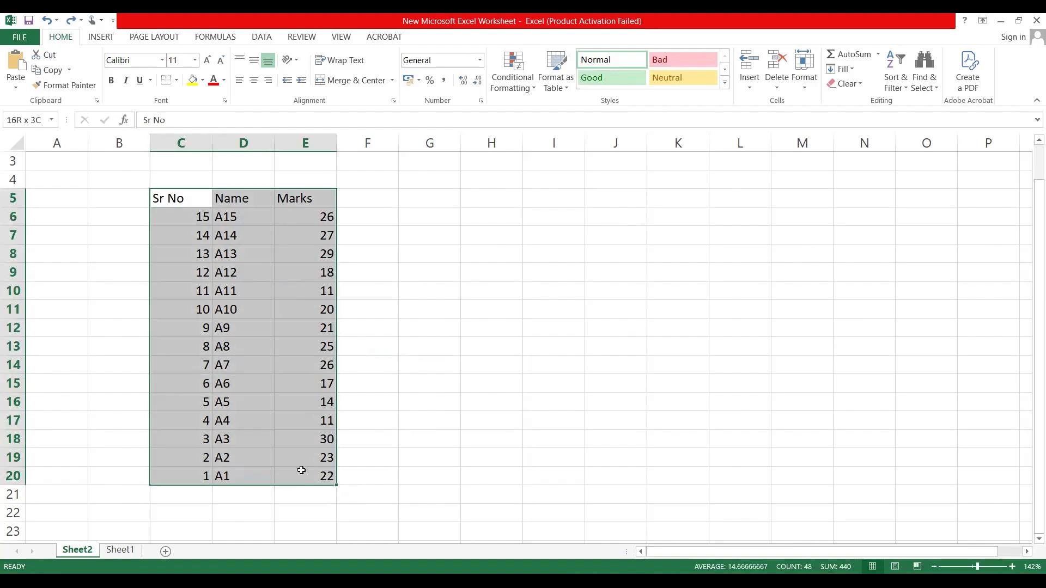
right_click(301, 470)
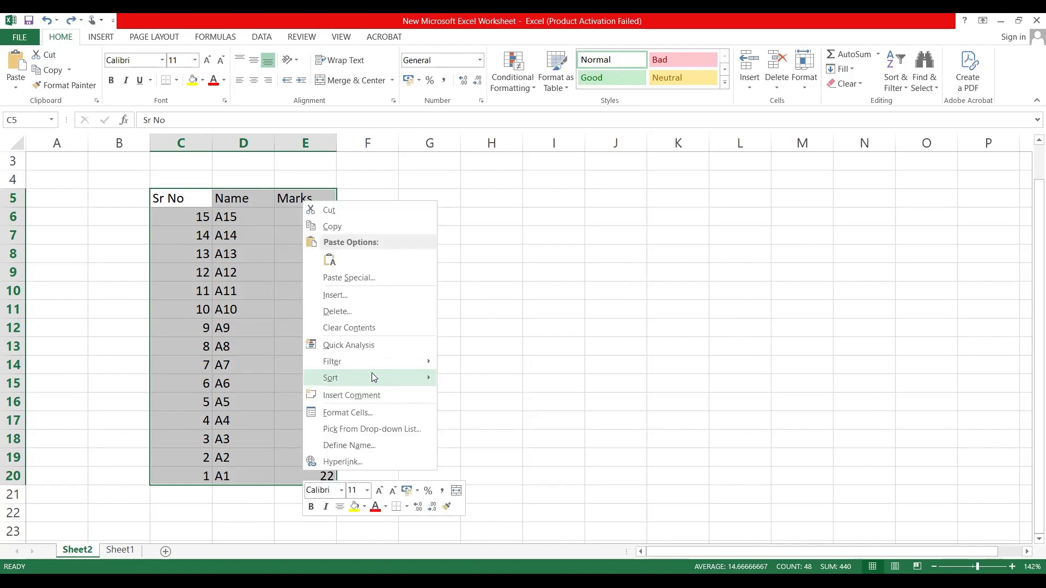
mouse_move(373, 377)
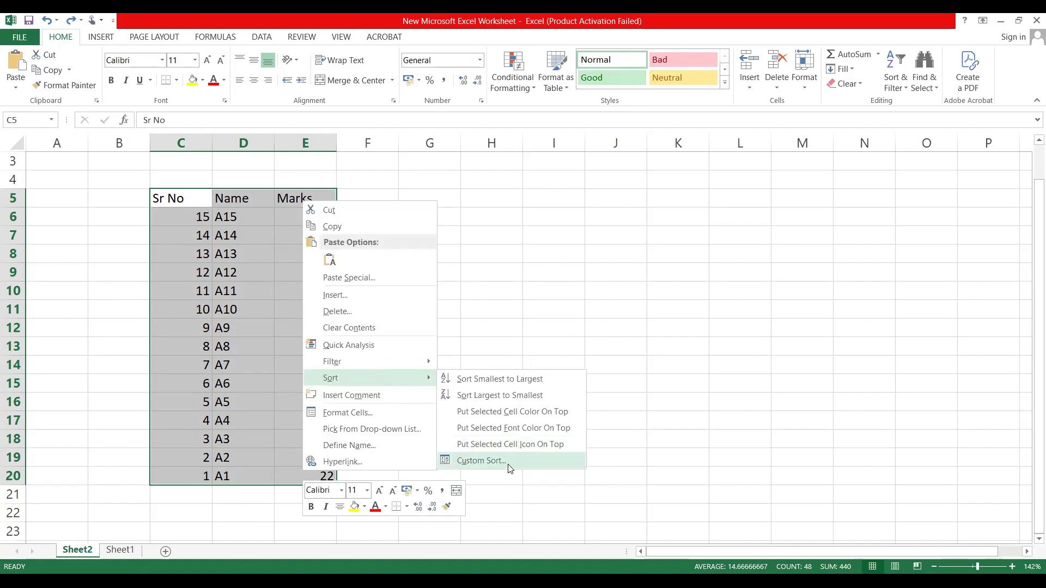
left_click(480, 461)
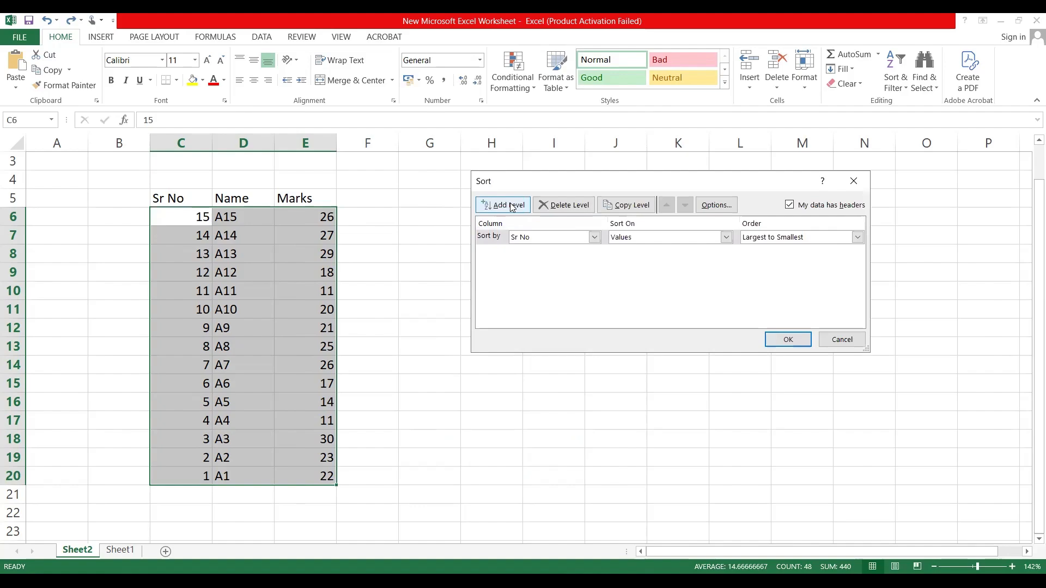
left_click(512, 206)
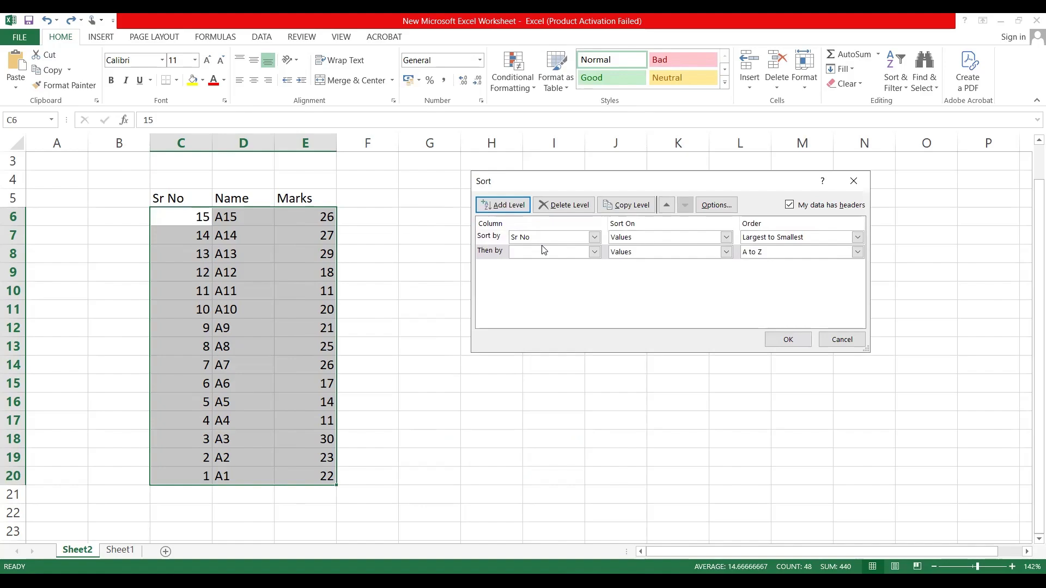
left_click(572, 240)
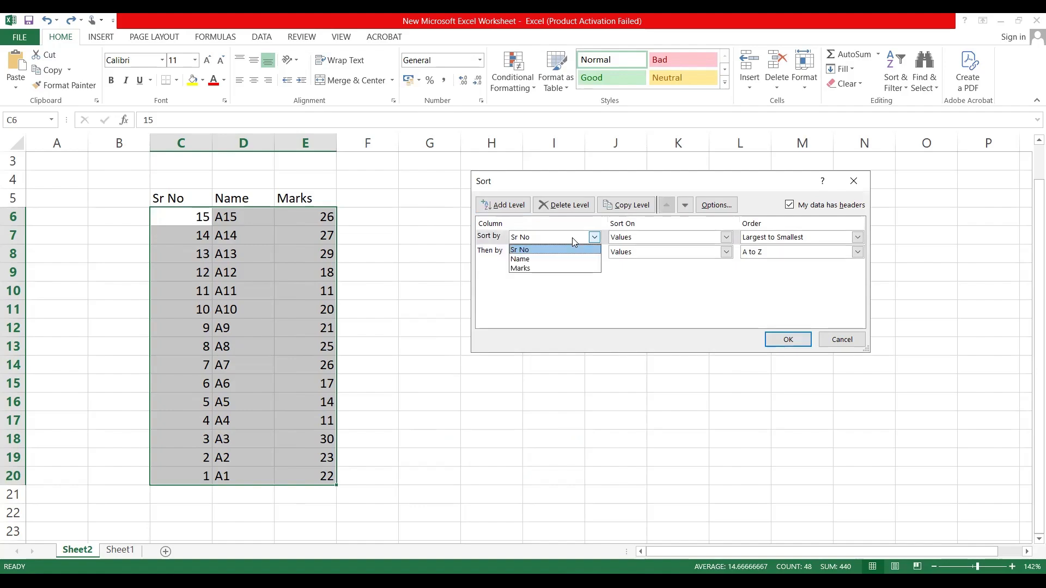
left_click(551, 261)
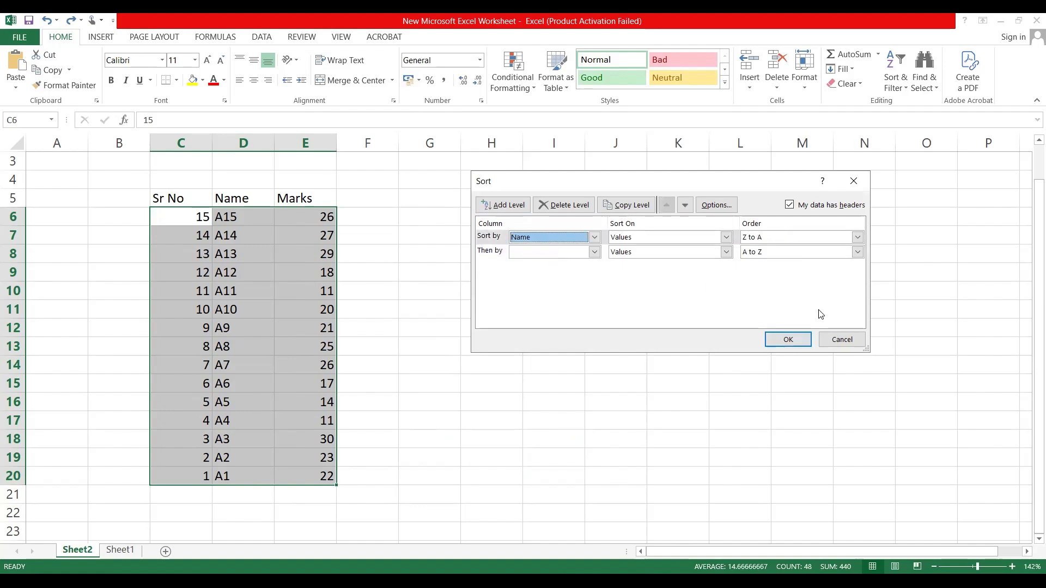
left_click(841, 340)
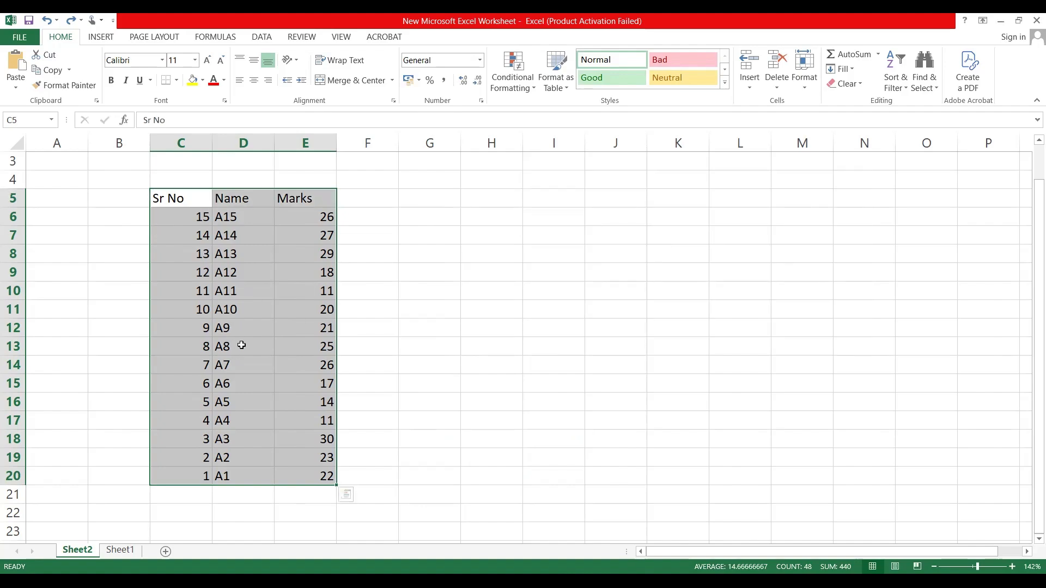
Step: Change the names in cells D14 and D15 to A8
left_click(237, 363)
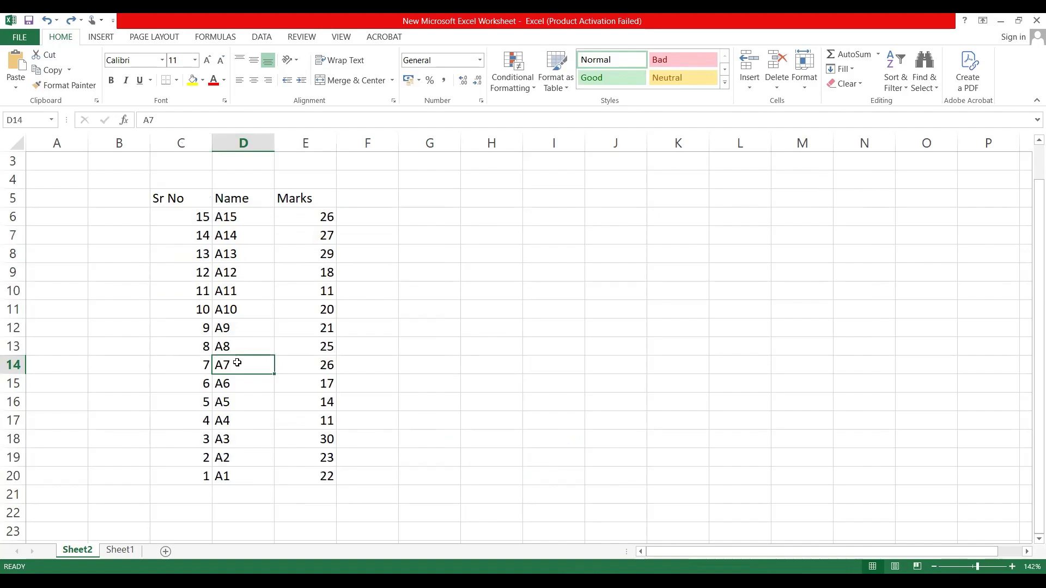
type("A*")
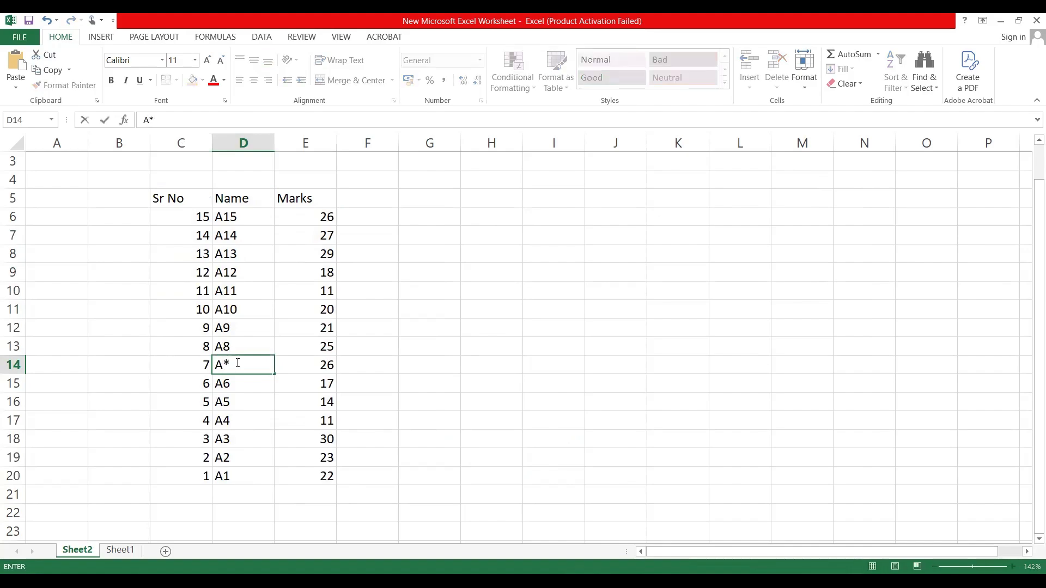
key("BackSpace")
type("8")
key("Return")
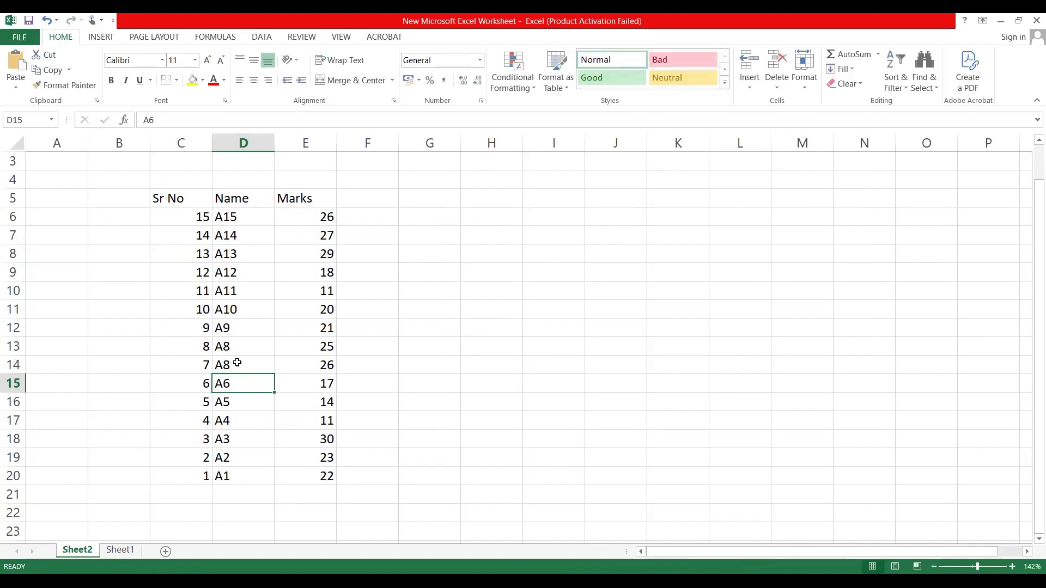
type("A8")
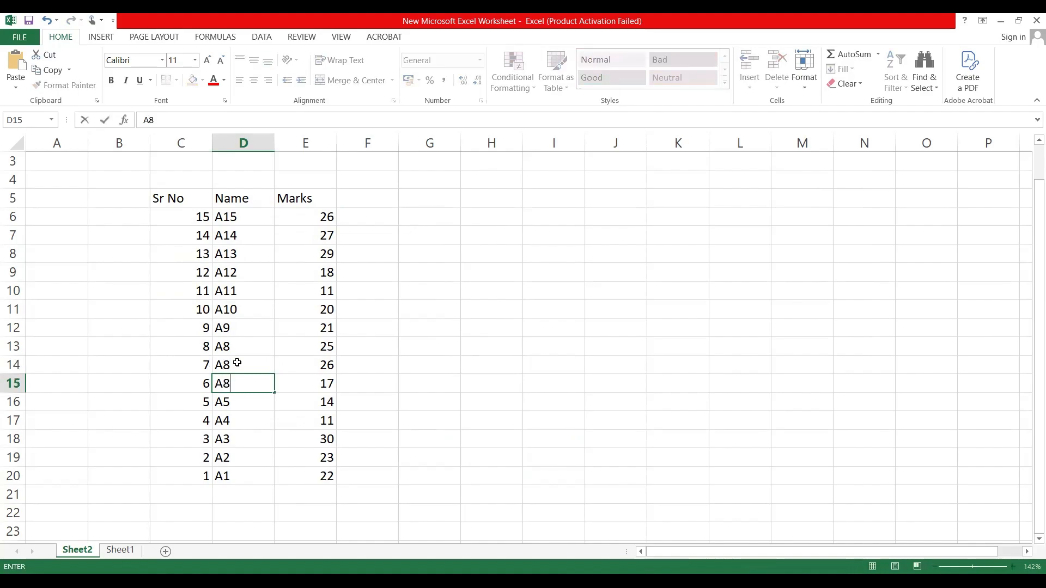
left_click(374, 341)
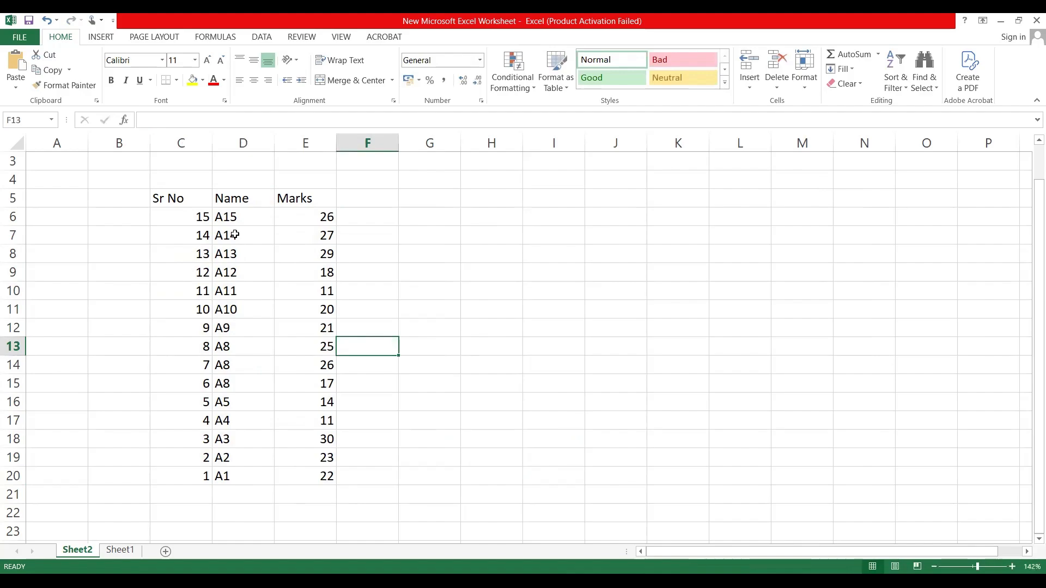
Step: Start a custom sort of table C5:E20 with an added second level, and set the first level to Name on Values, A to Z
left_click(191, 204)
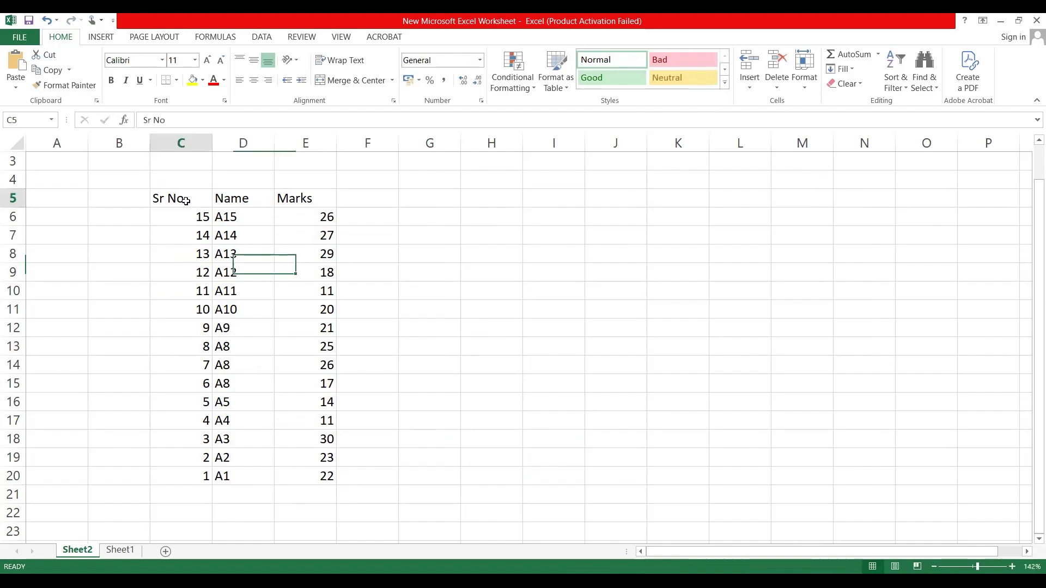
left_click(311, 472, "shift")
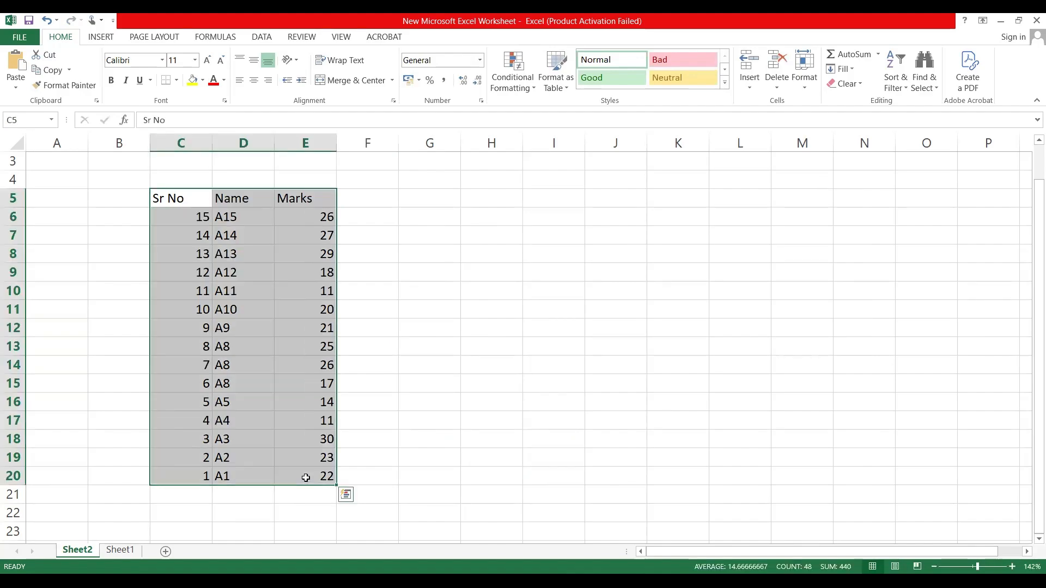
right_click(318, 301)
mouse_move(376, 219)
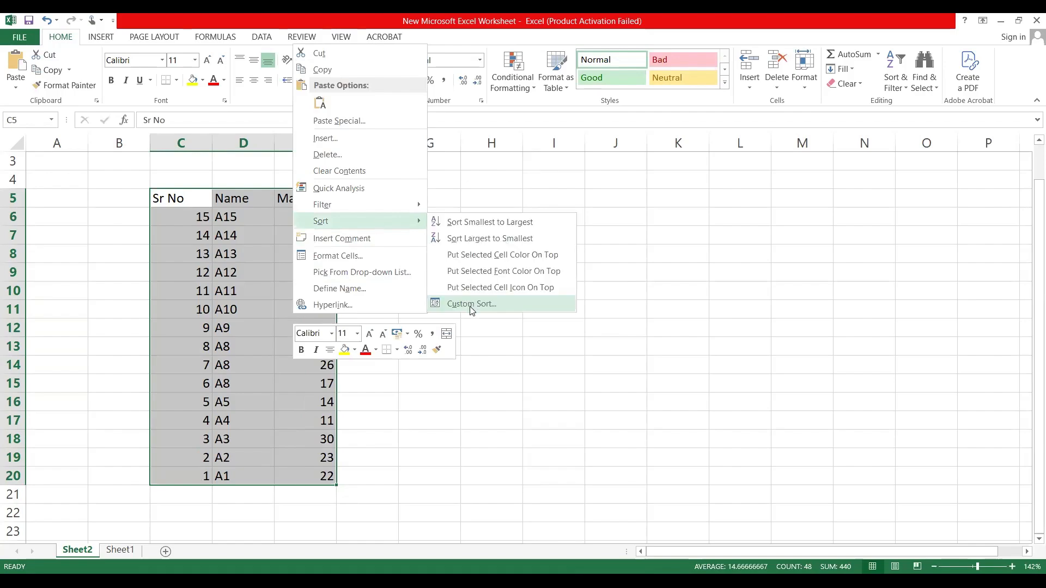
left_click(472, 304)
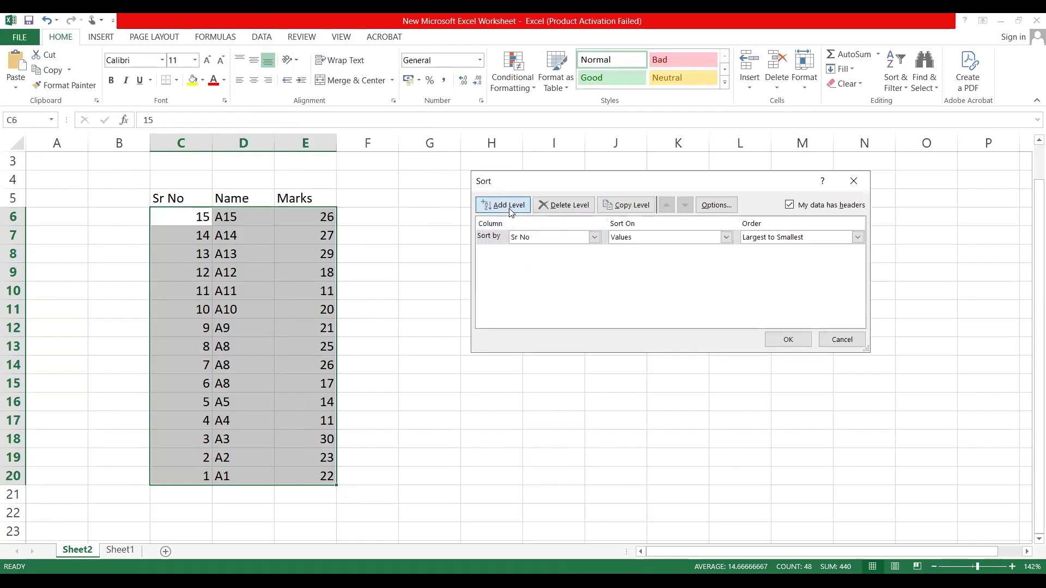
left_click(510, 206)
left_click(595, 237)
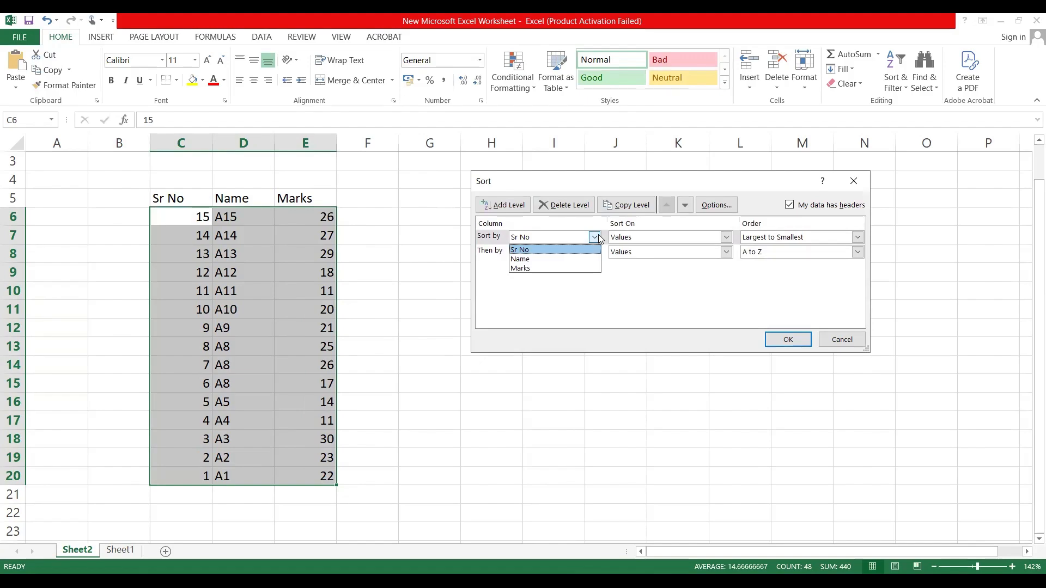
left_click(547, 258)
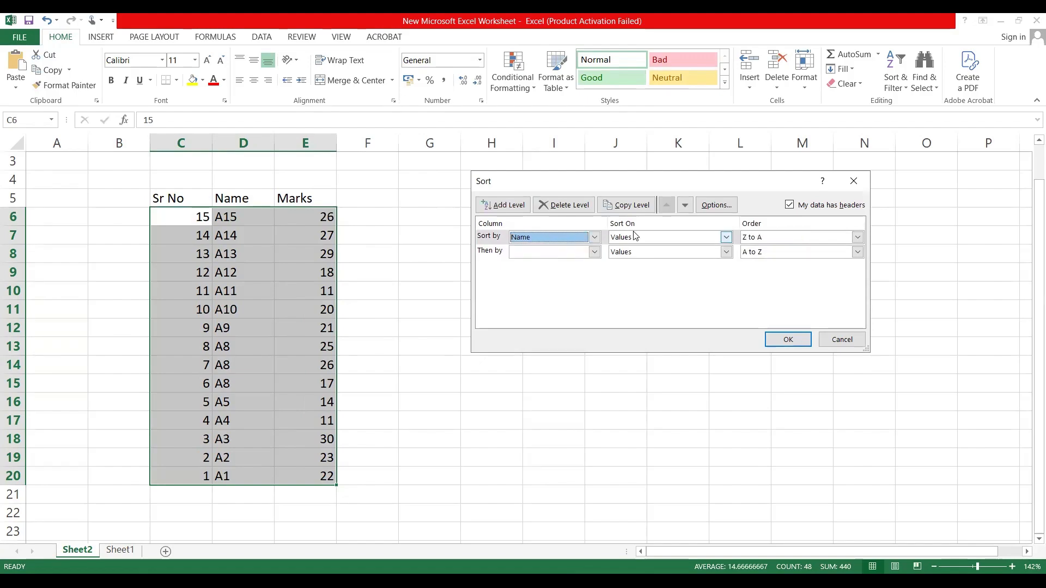
left_click(655, 238)
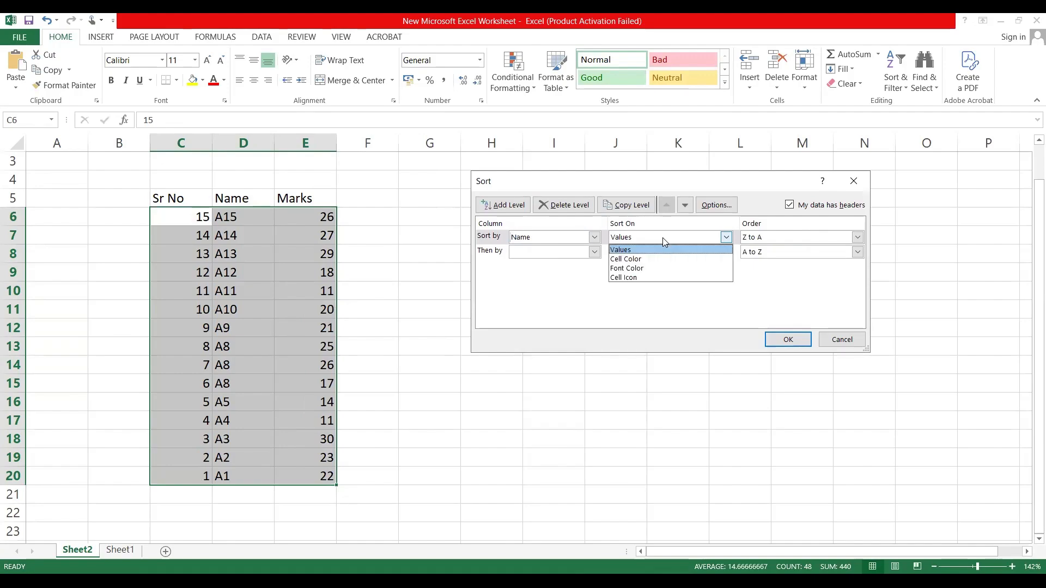
left_click(662, 238)
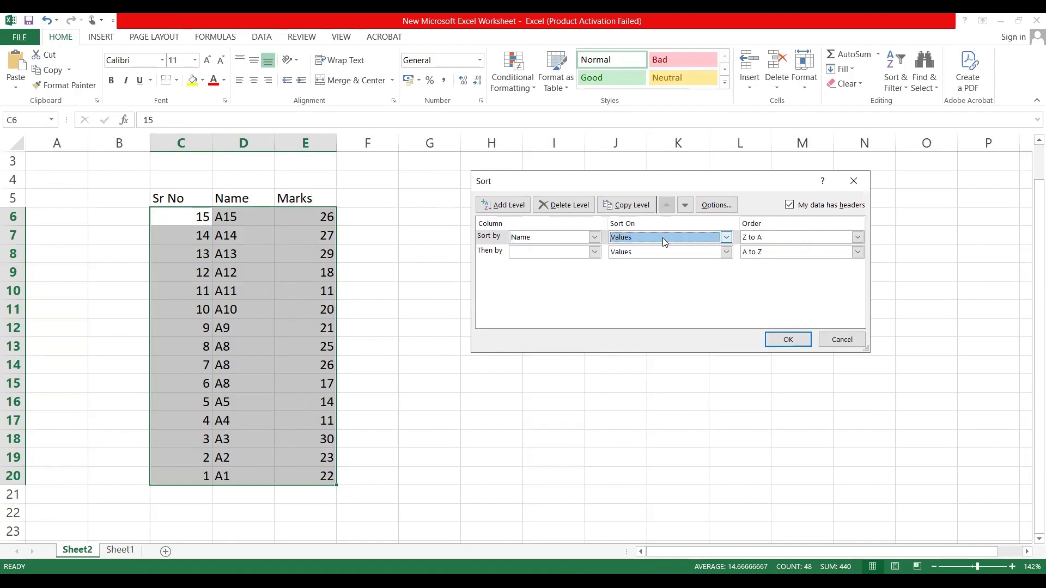
left_click(778, 241)
left_click(768, 259)
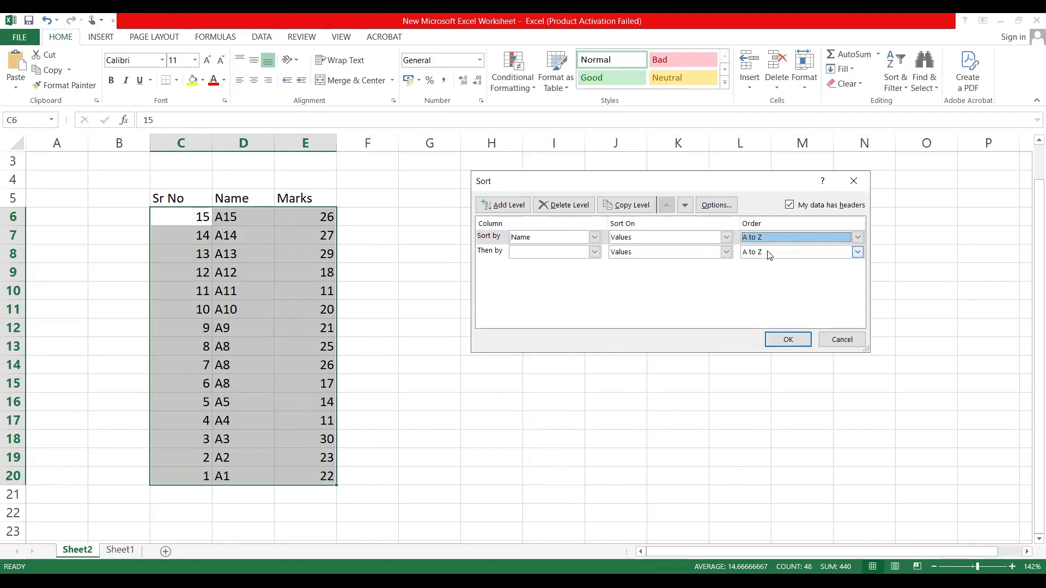
Step: Set the second sort level to Marks, Largest to Smallest, and apply the sort
left_click(558, 252)
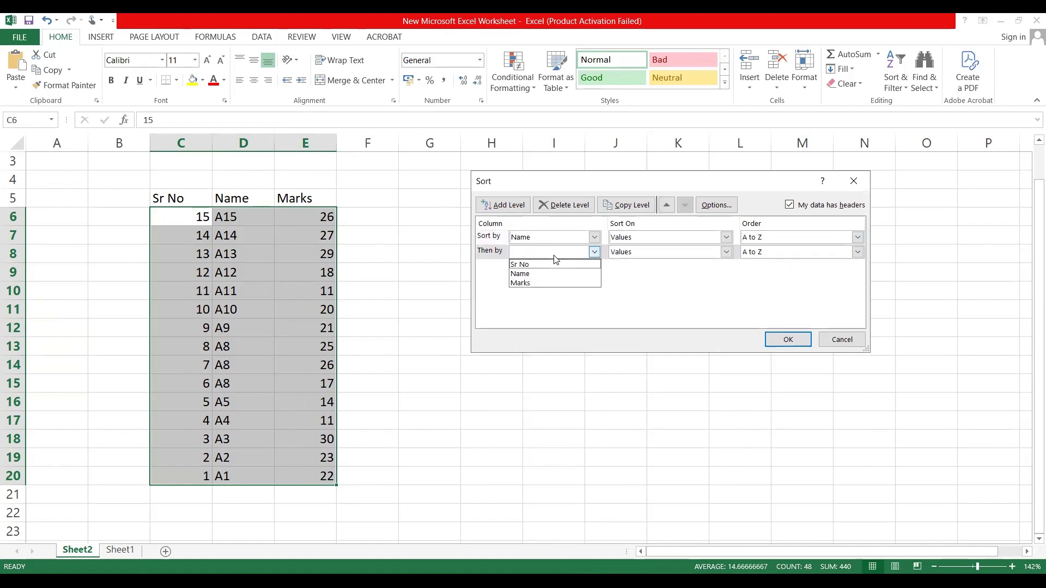
left_click(539, 283)
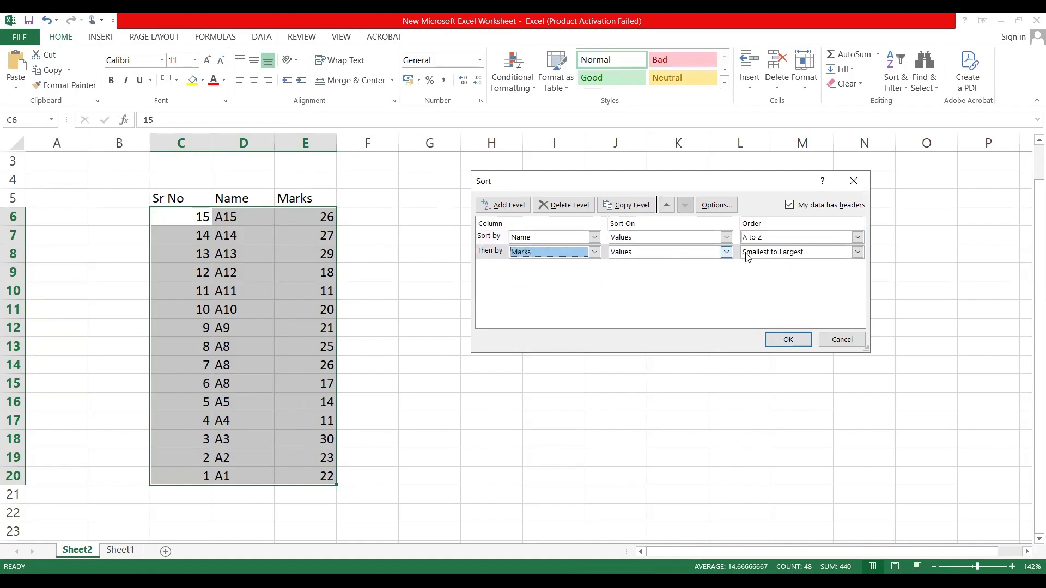
left_click(779, 256)
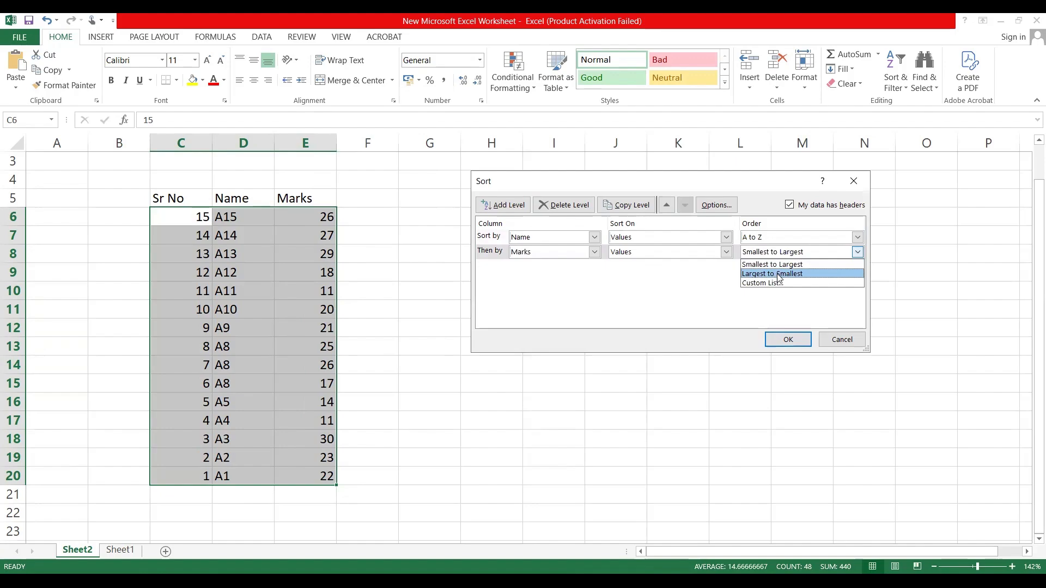
left_click(779, 277)
left_click(783, 339)
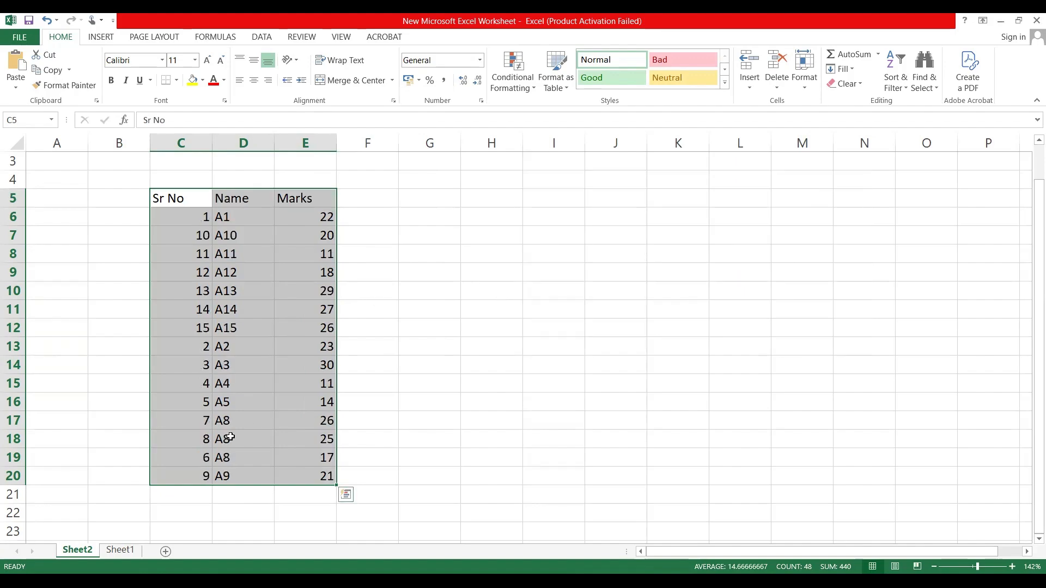
Step: Examine the order of the marks for the repeated A8 names in D17:E19
left_click(238, 415)
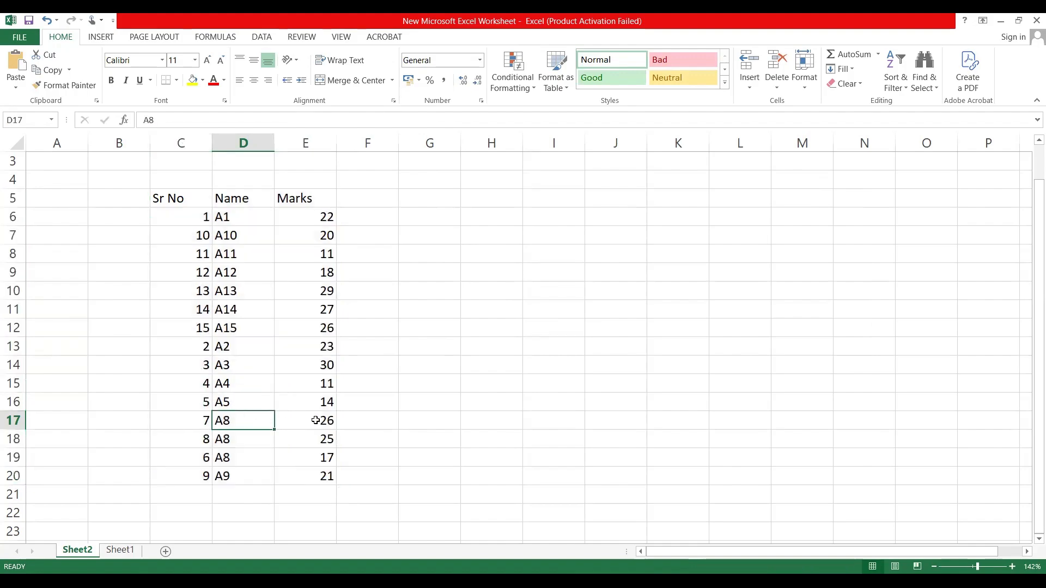
left_click(318, 457, "shift")
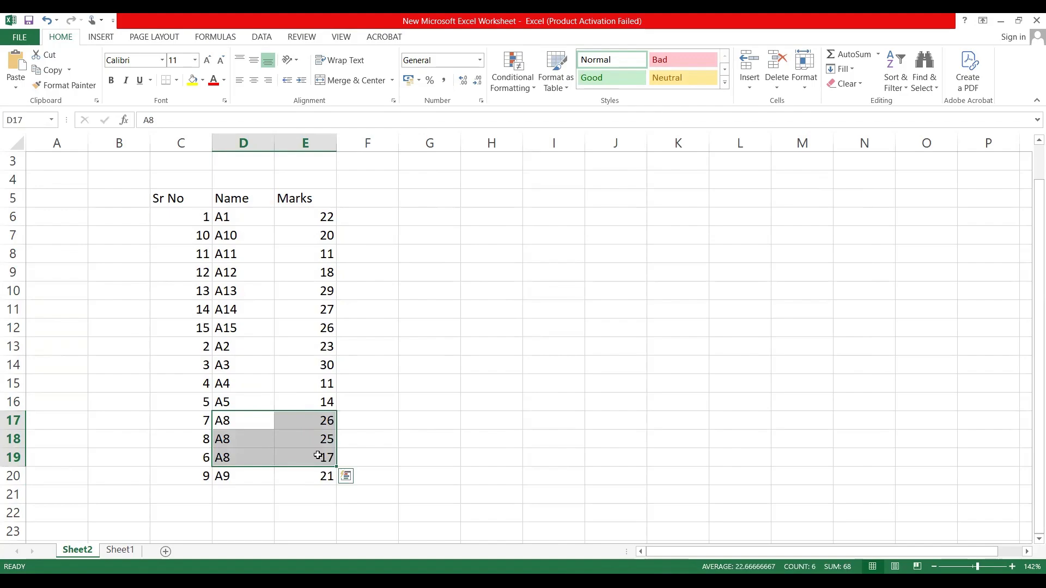
left_click(236, 417)
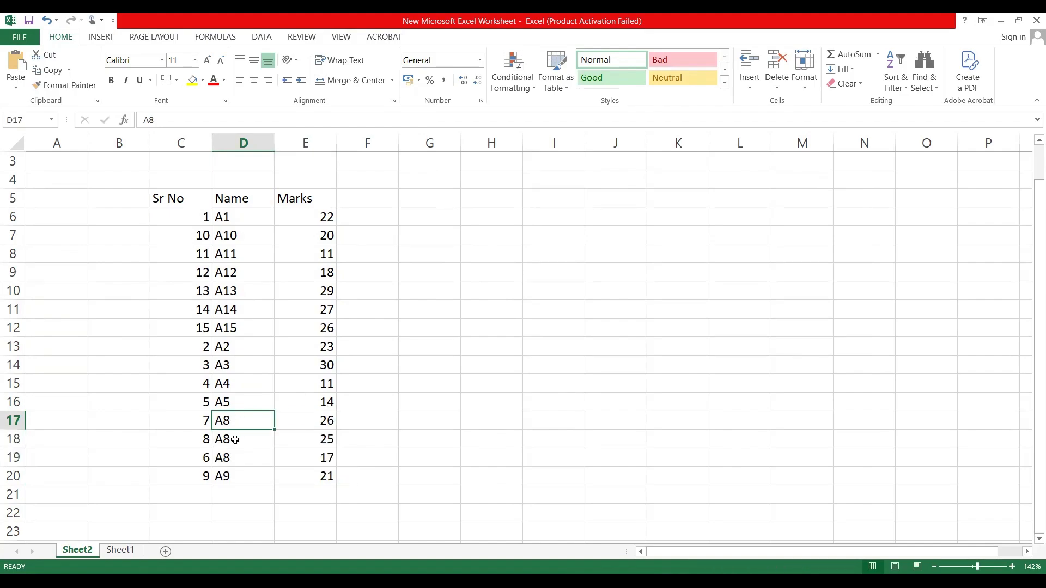
left_click(235, 440)
left_click(240, 418)
left_click_drag(240, 418, 238, 456)
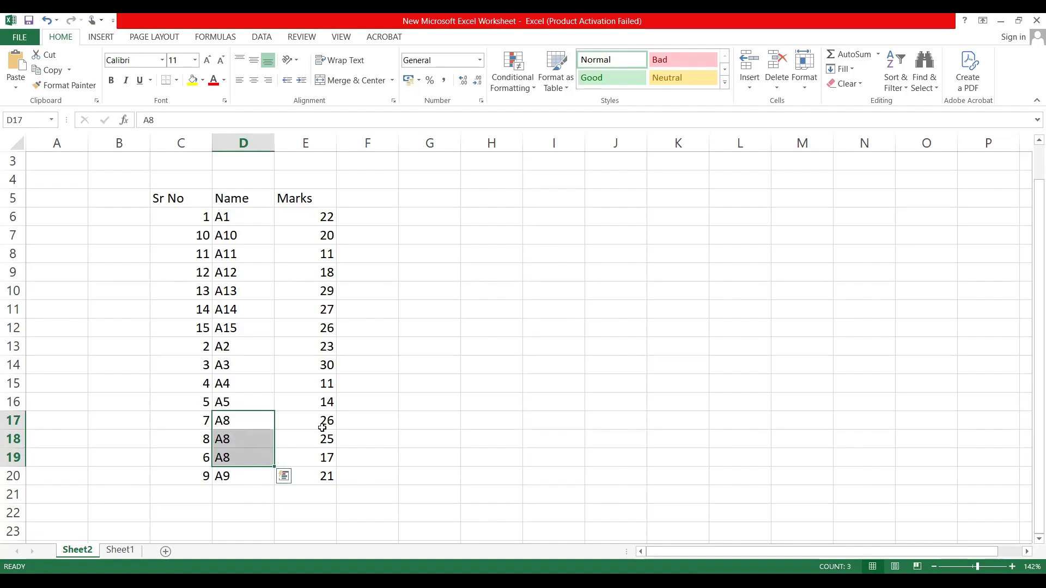
left_click_drag(322, 420, 318, 461)
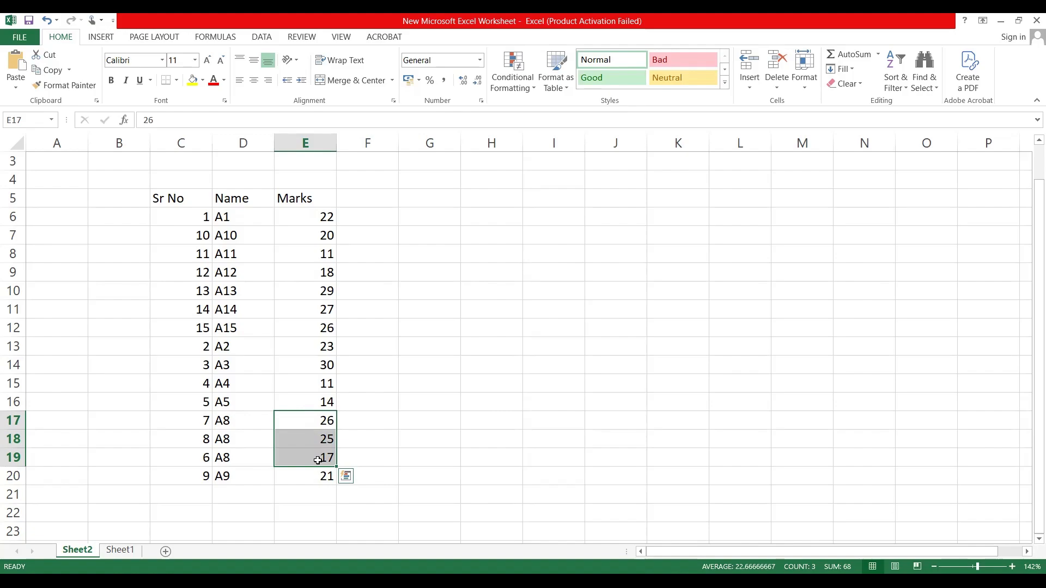
Step: Turn on filtering for the Sr No, Name and Marks headers of the table, starting from the Marks header cell E5
key("ctrl+a")
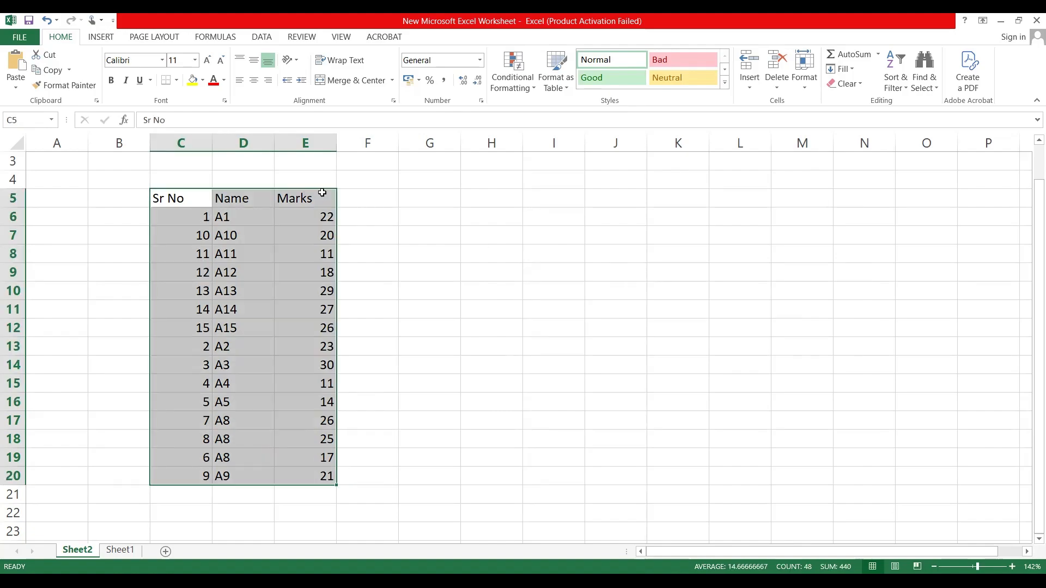
left_click(322, 192)
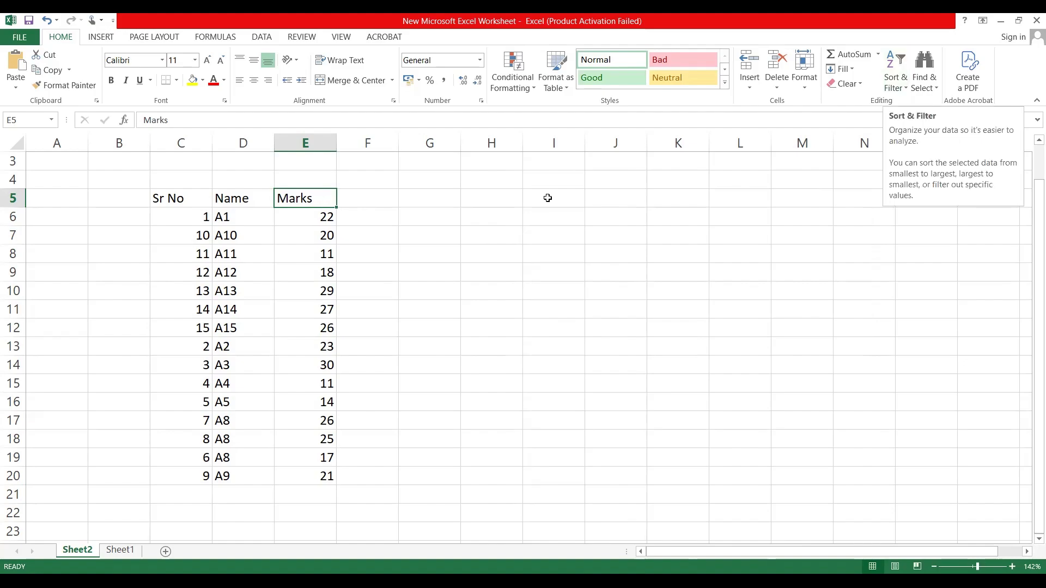
right_click(318, 202)
mouse_move(446, 358)
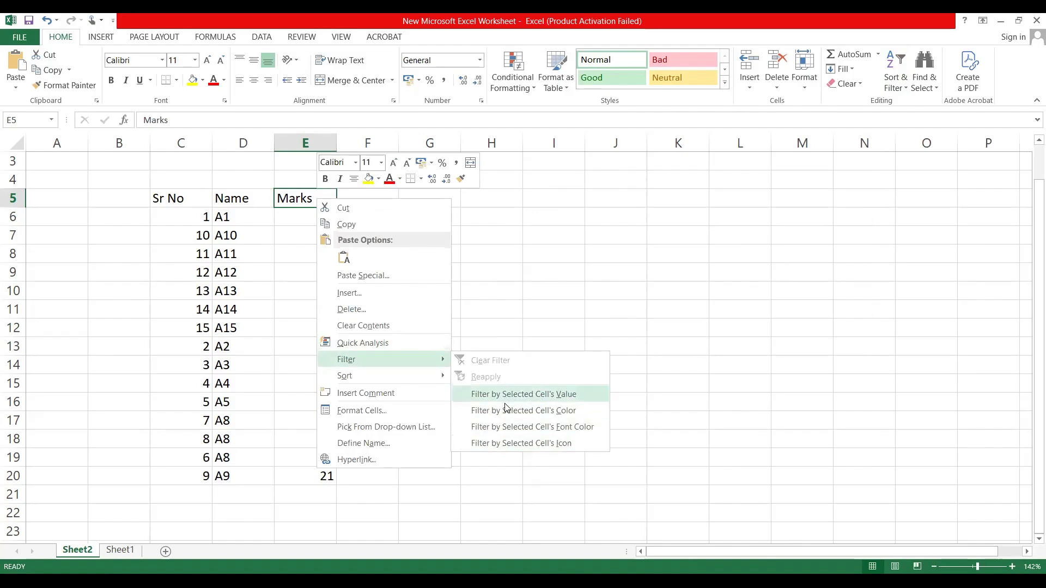
left_click(369, 228)
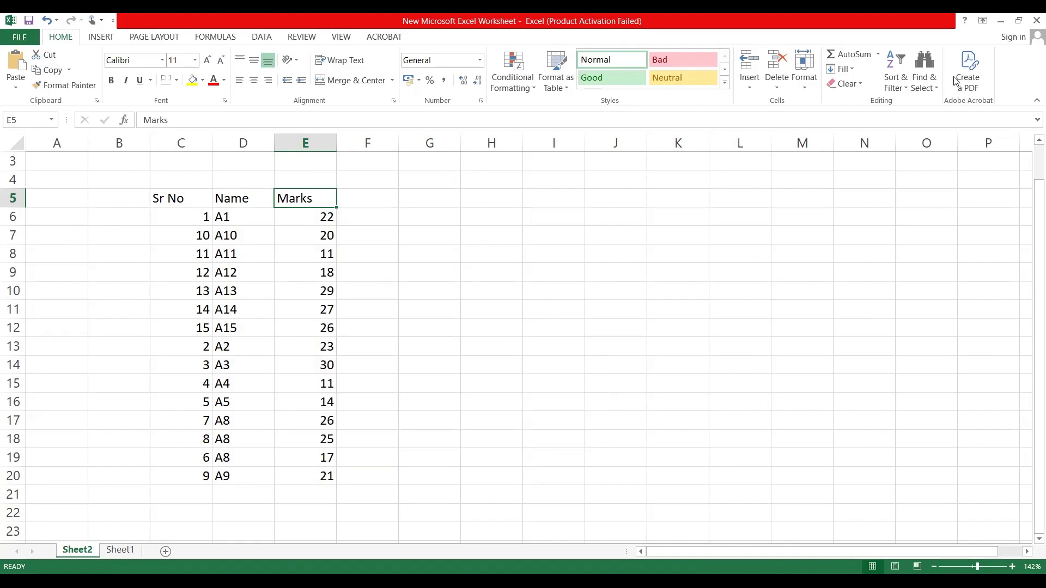
left_click(909, 91)
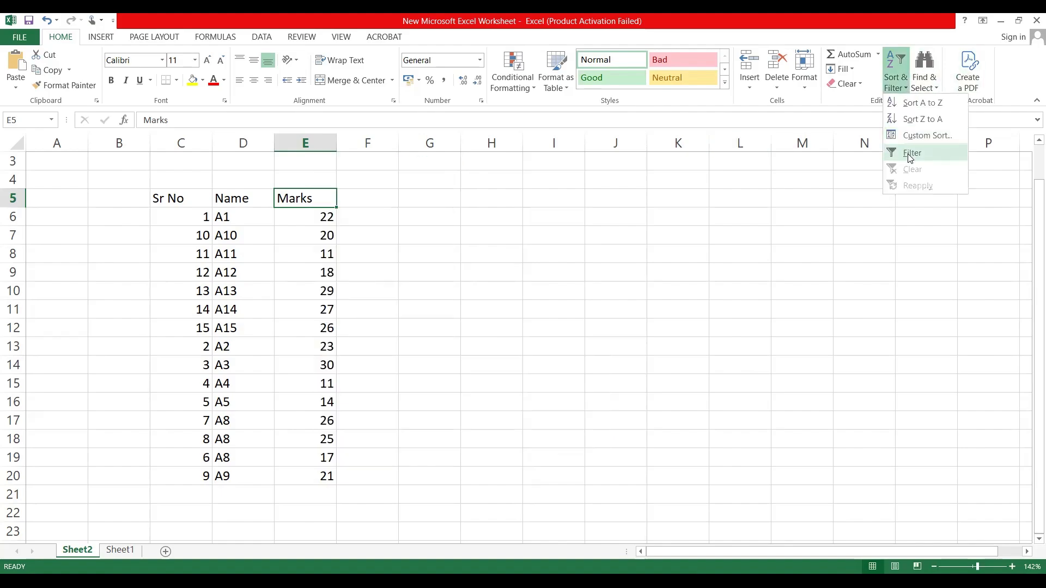
left_click(910, 155)
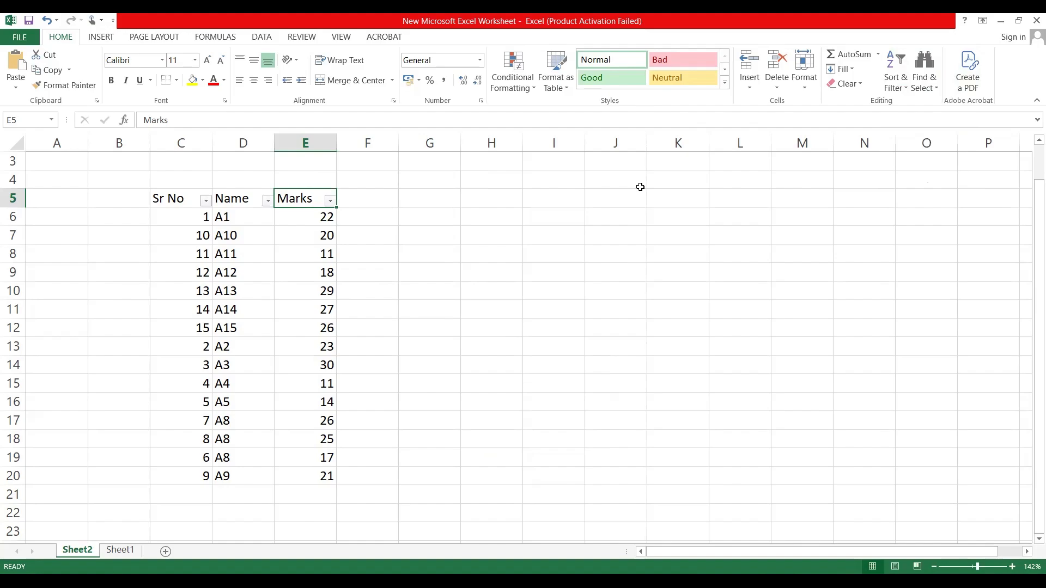
scroll(640, 187, "up", 4)
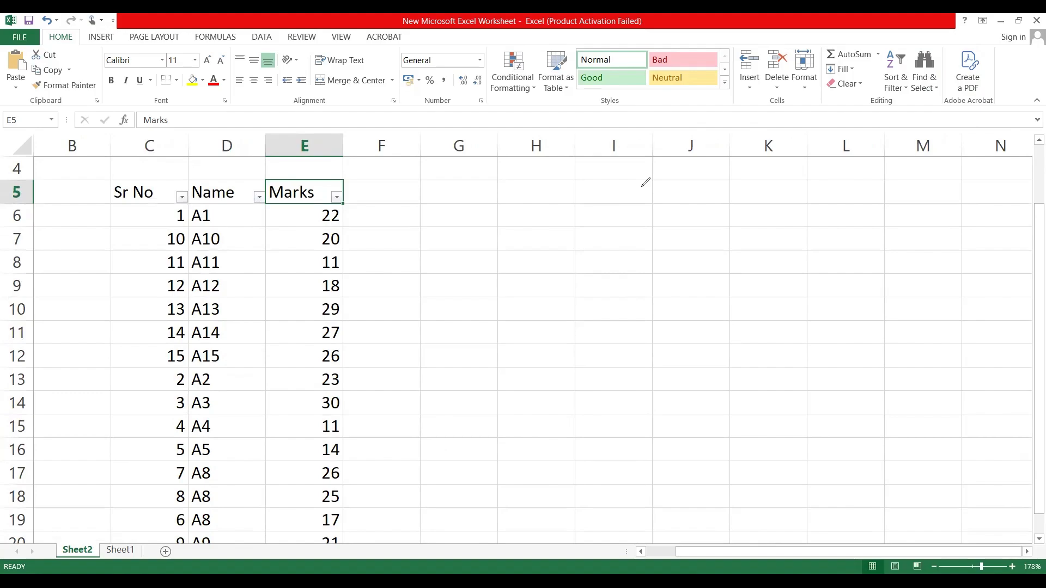
mouse_move(343, 146)
left_mouse_down()
mouse_move(365, 186)
mouse_move(300, 146)
left_mouse_up()
mouse_move(153, 157)
left_mouse_down()
mouse_move(115, 179)
mouse_move(197, 179)
mouse_move(136, 153)
left_mouse_up()
mouse_move(244, 146)
left_mouse_down()
mouse_move(198, 188)
mouse_move(252, 157)
left_mouse_up()
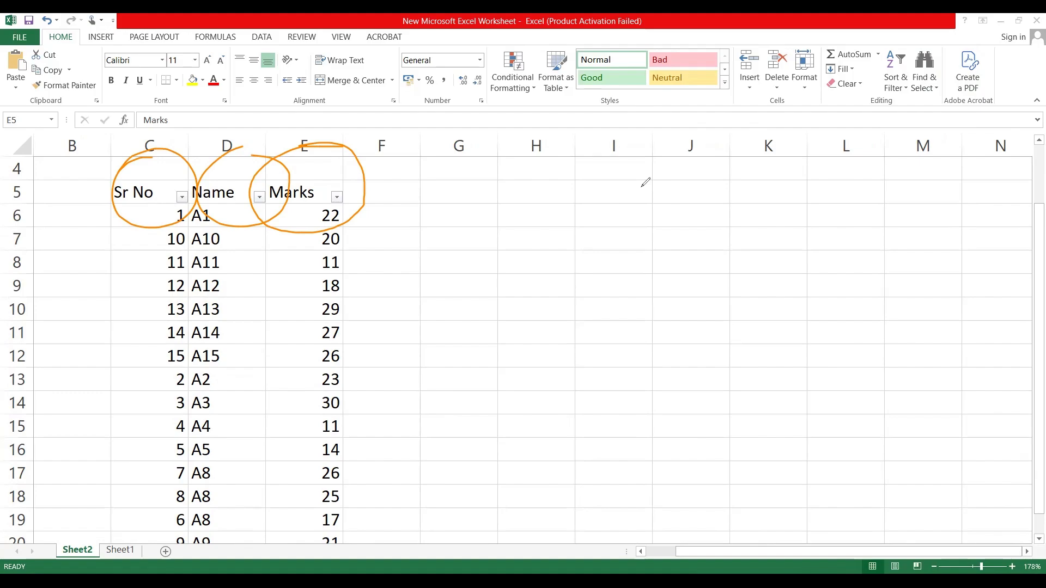
left_click_drag(354, 218, 343, 256)
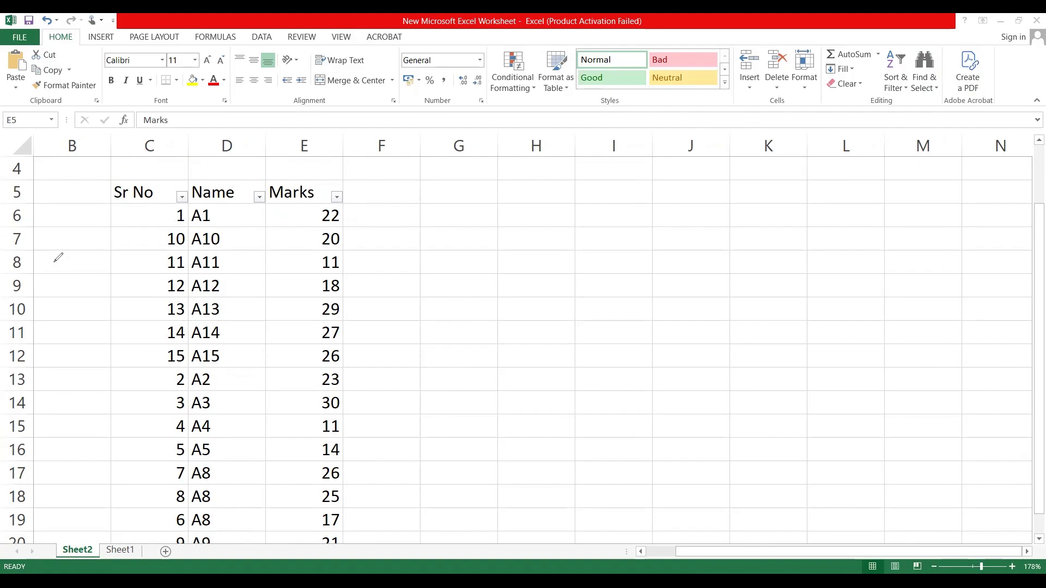
scroll(53, 267, "down", 3, "ctrl")
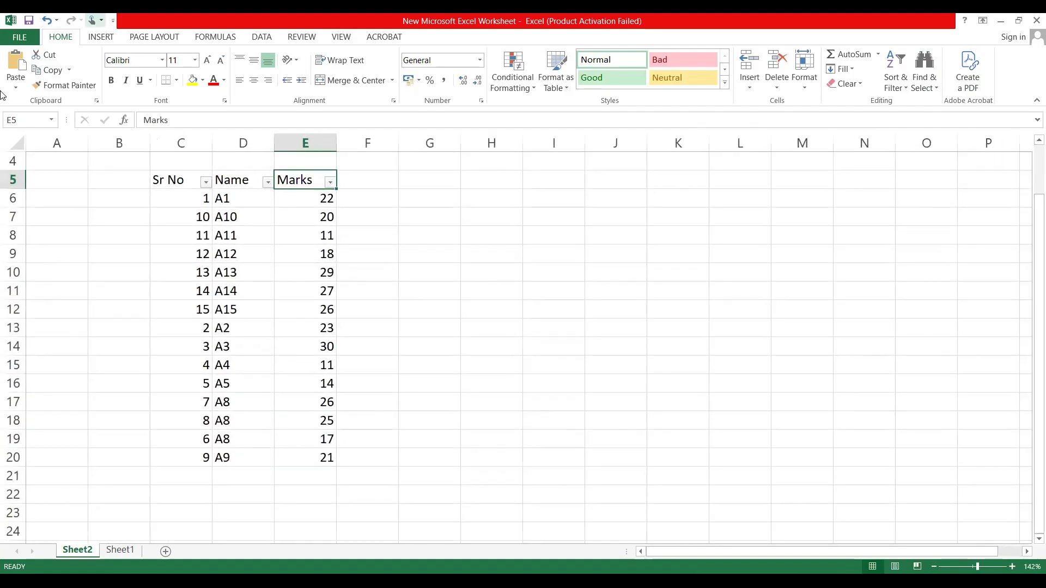
Step: Filter the Marks column to show only the rows with marks 20 and 21
left_click(330, 182)
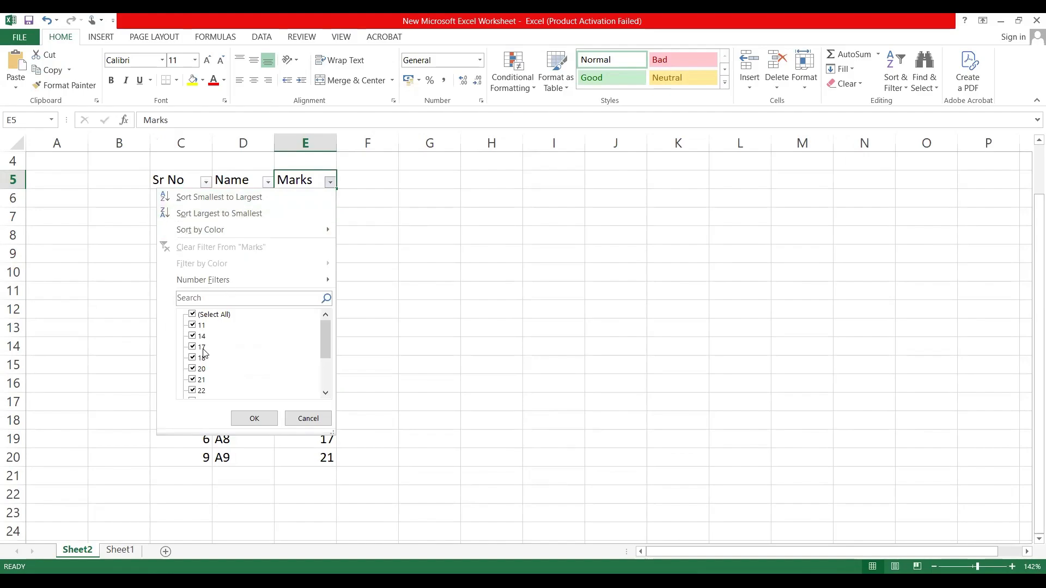
left_click(365, 290)
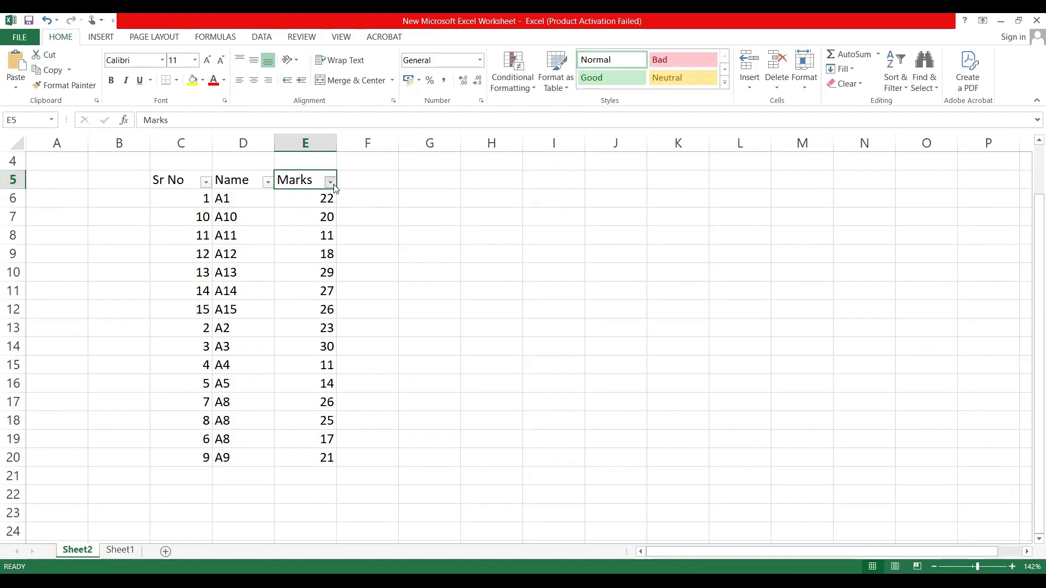
left_click(332, 184)
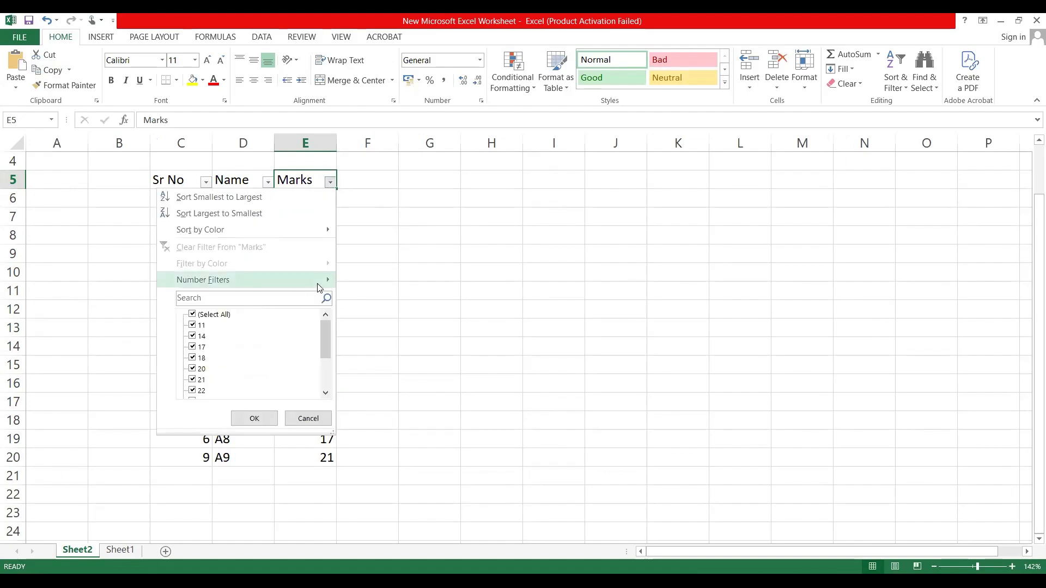
mouse_move(319, 287)
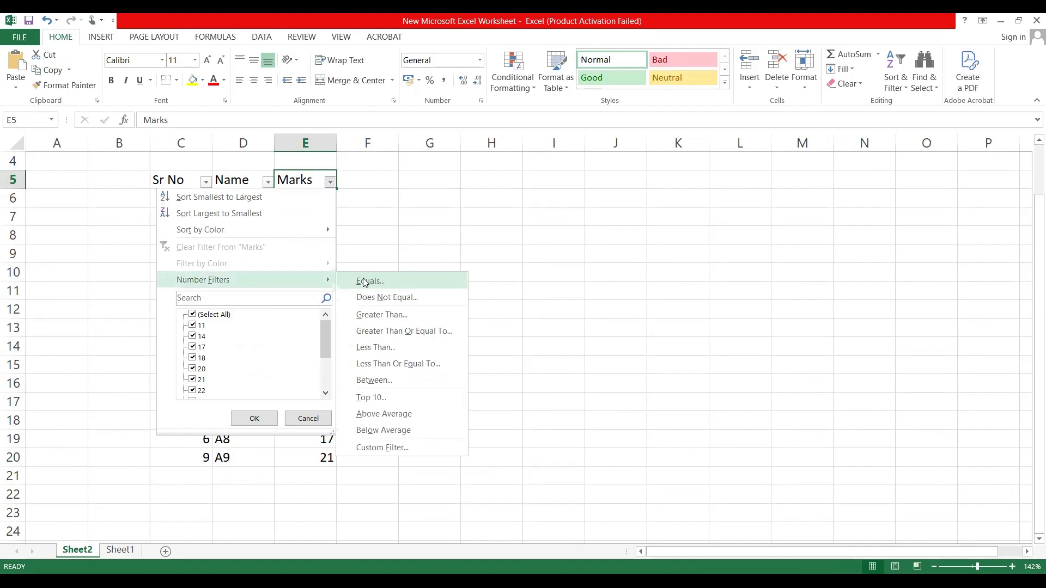
left_click(325, 330)
left_click_drag(325, 335, 328, 318)
left_click(194, 314)
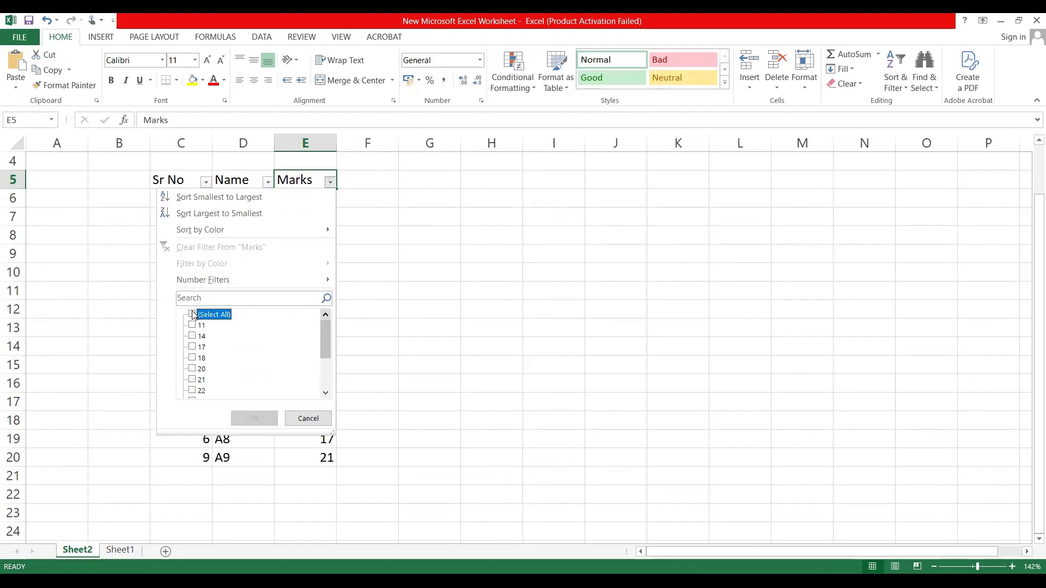
left_click(192, 371)
left_click(192, 379)
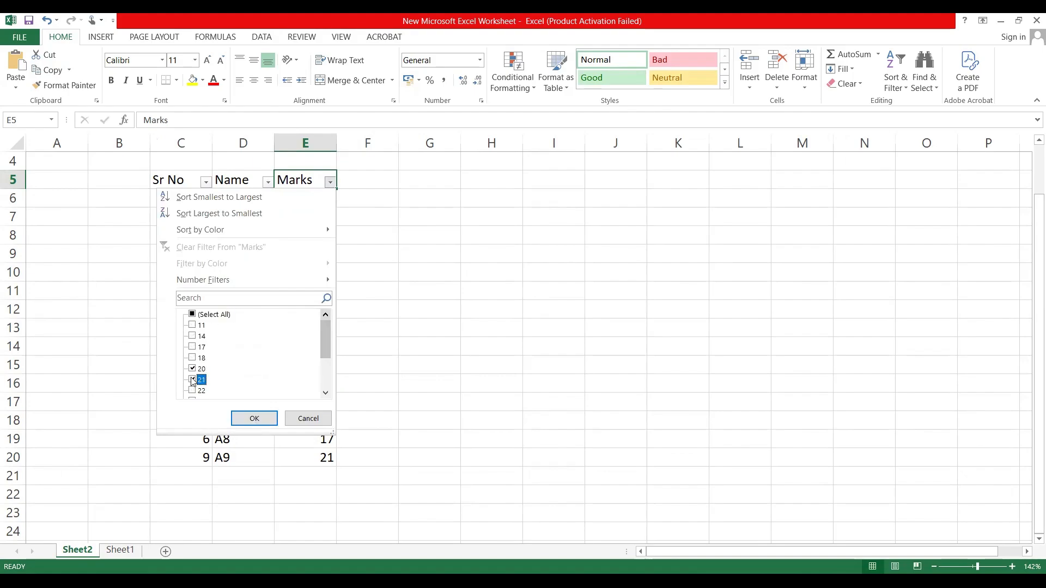
left_click(255, 420)
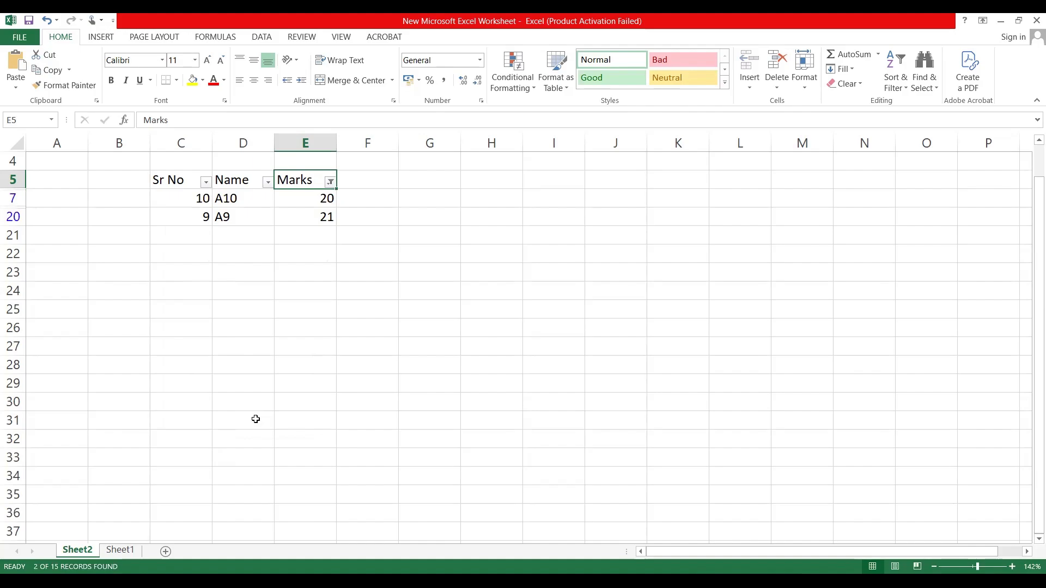
Step: Reselect all values in the Marks filter to show every row of the table again
left_click(331, 181)
left_click(192, 314)
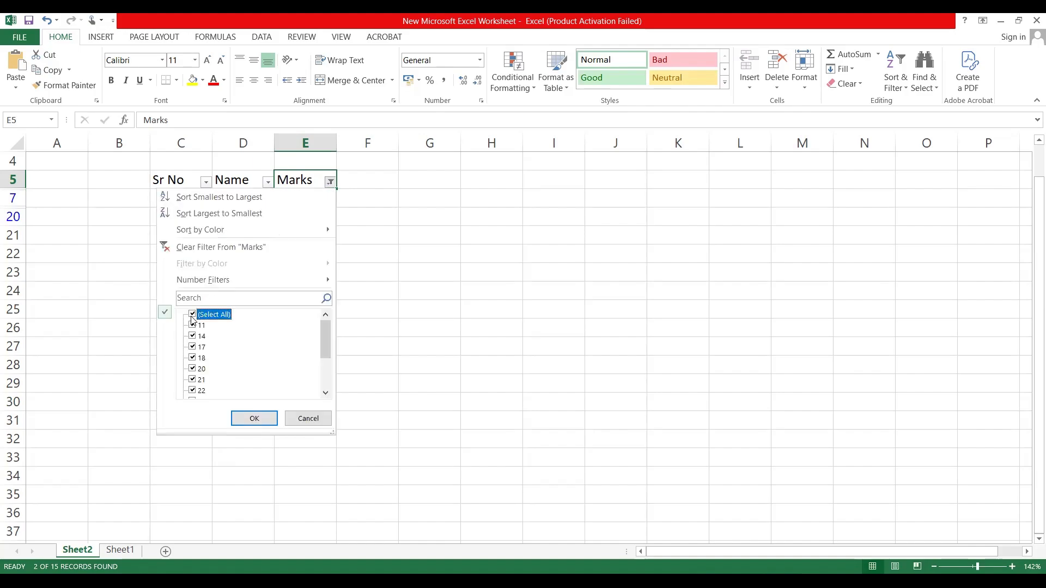
left_click(240, 423)
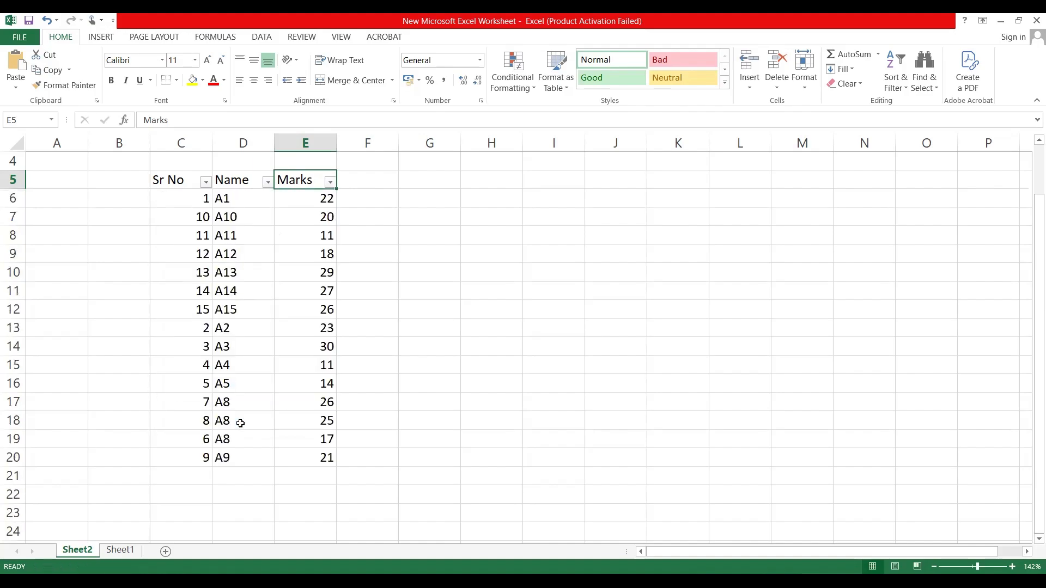
Step: Filter the Name column to show only the rows for A13, A14 and A15
left_click(267, 182)
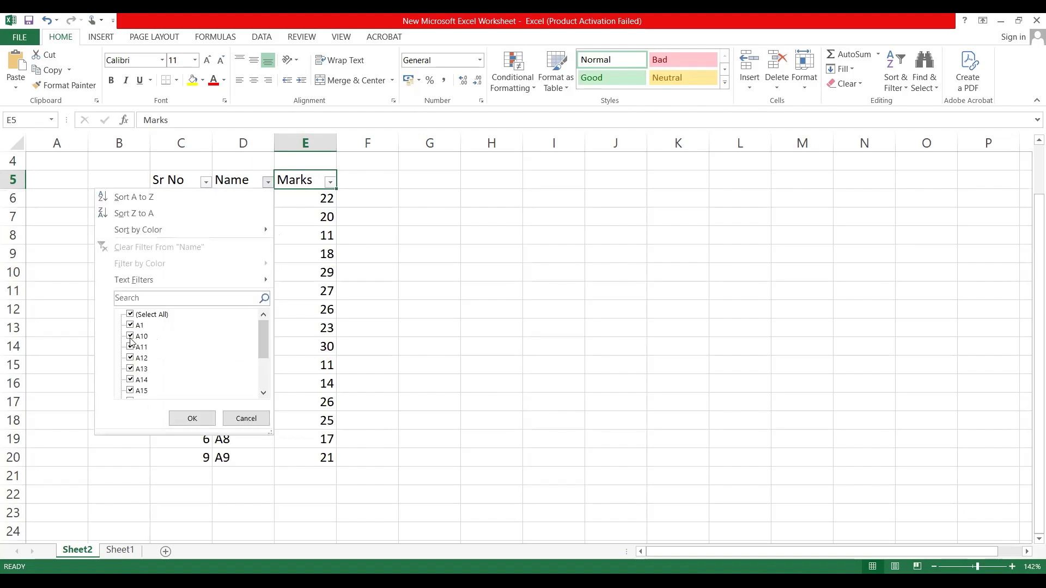
left_click(130, 315)
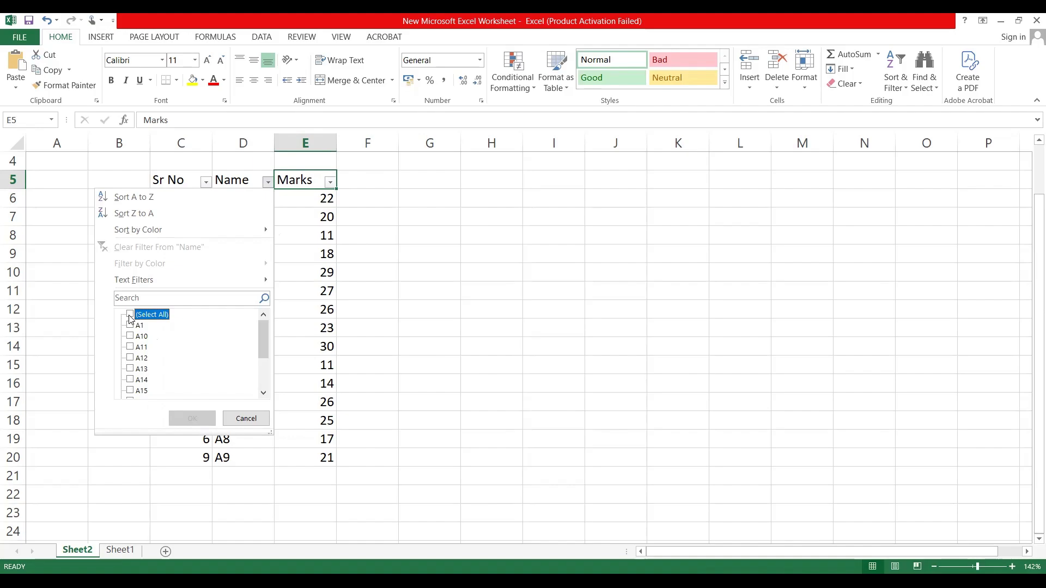
left_click(130, 369)
left_click(131, 380)
left_click(130, 391)
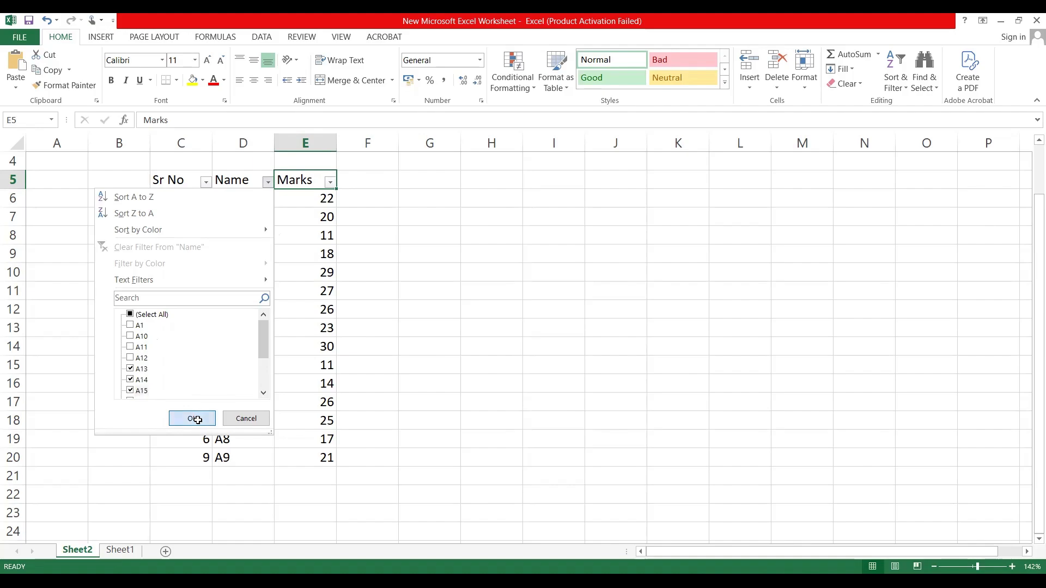
left_click(197, 420)
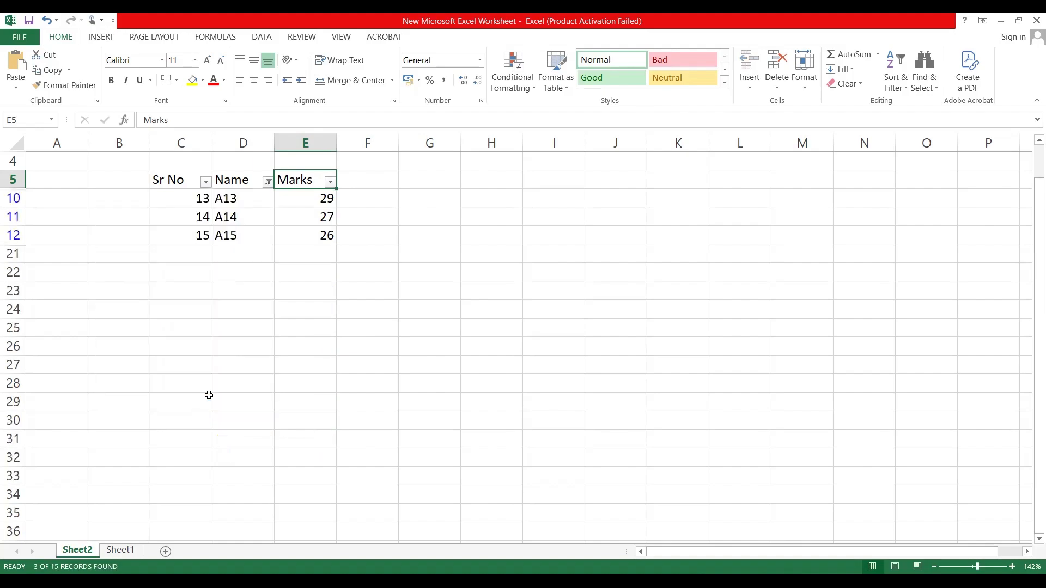
Step: Reselect all names in the Name filter to bring back the hidden rows
left_click(267, 184)
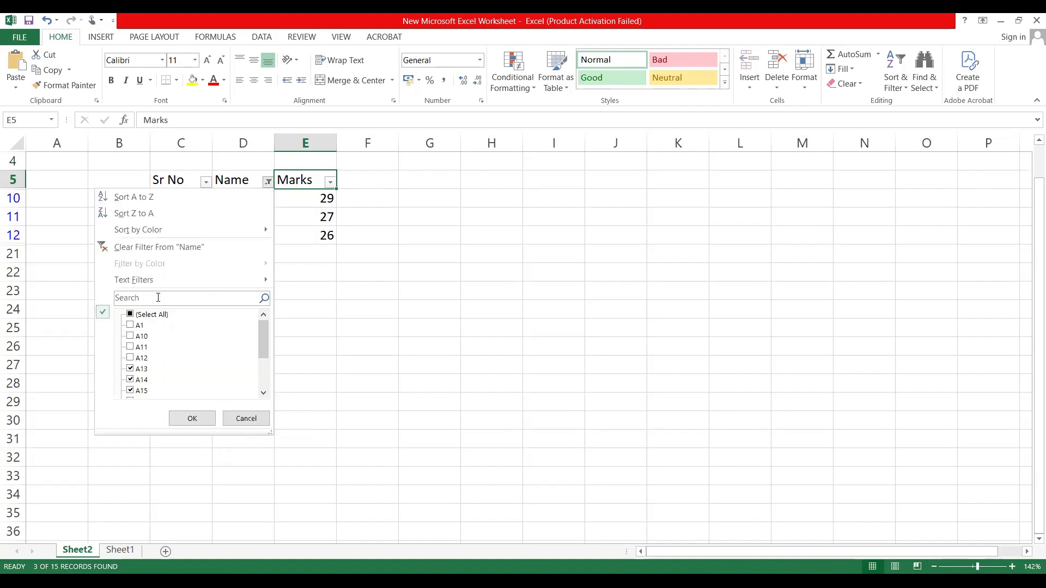
left_click(130, 315)
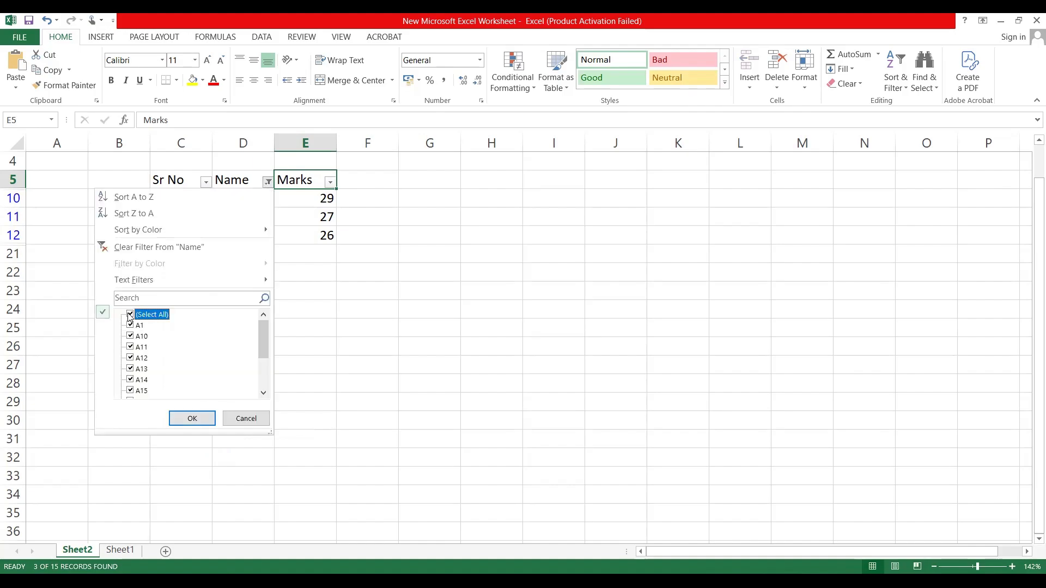
left_click(181, 417)
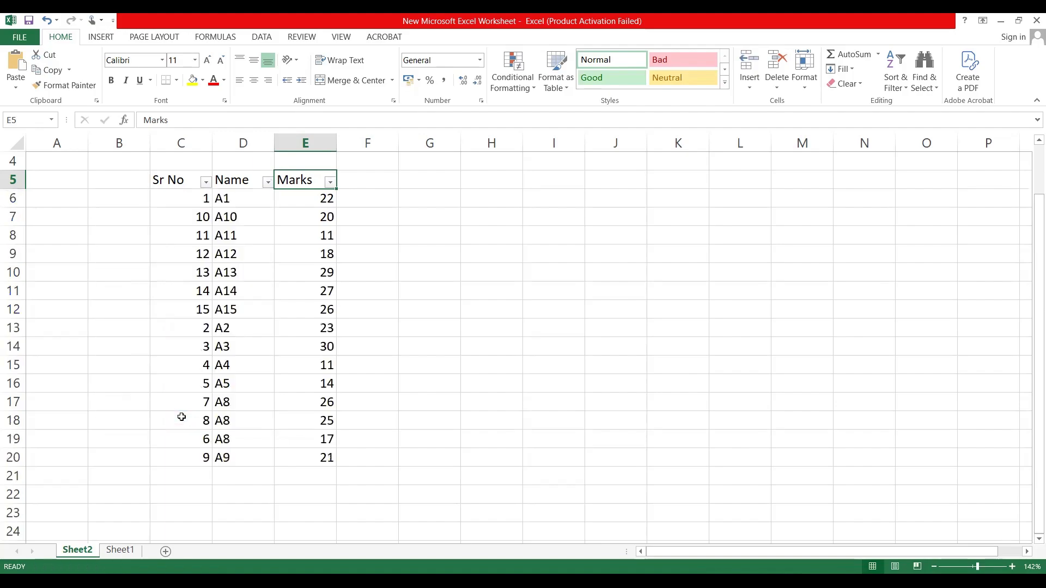
Step: Examine the list of serial numbers offered by the Sr No filter, and close it without filtering
left_click(206, 182)
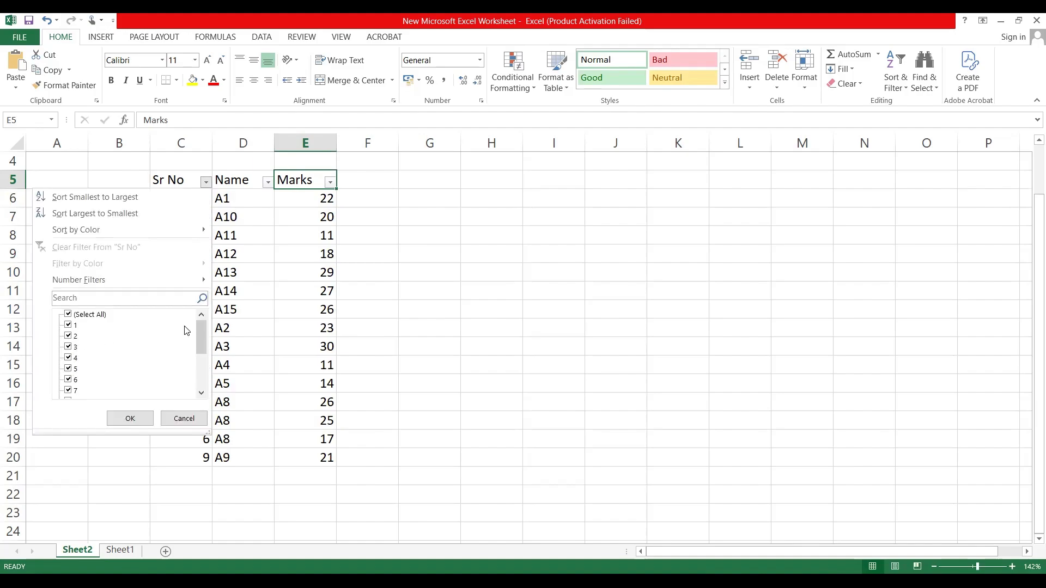
left_click_drag(204, 330, 192, 405)
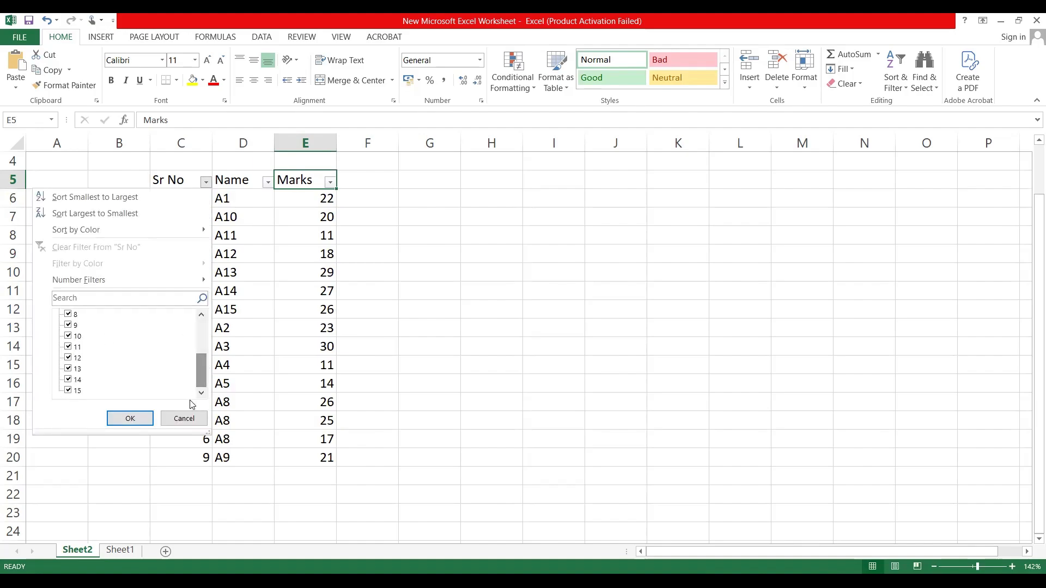
left_click_drag(202, 364, 201, 338)
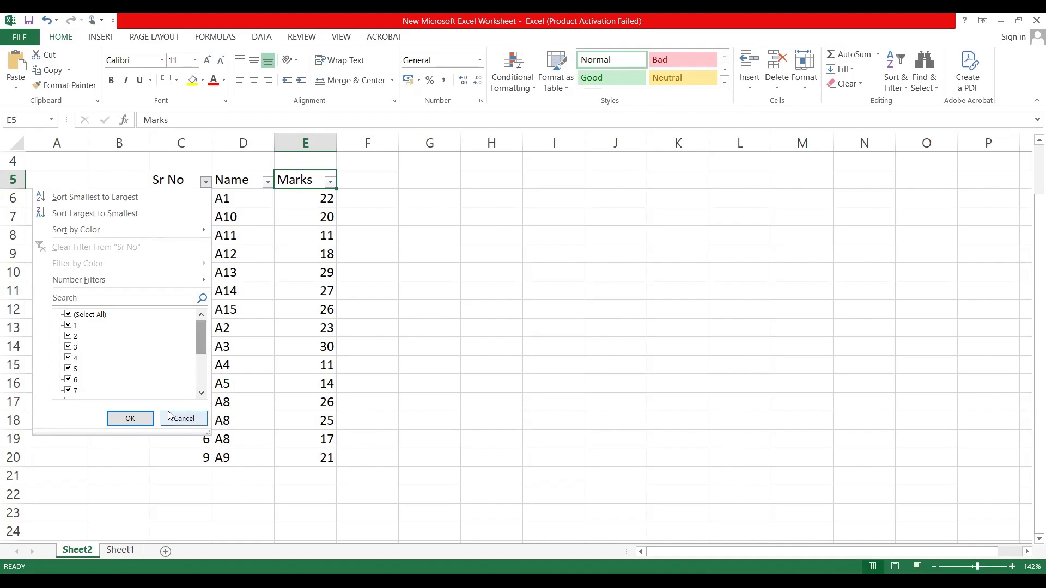
left_click(335, 199)
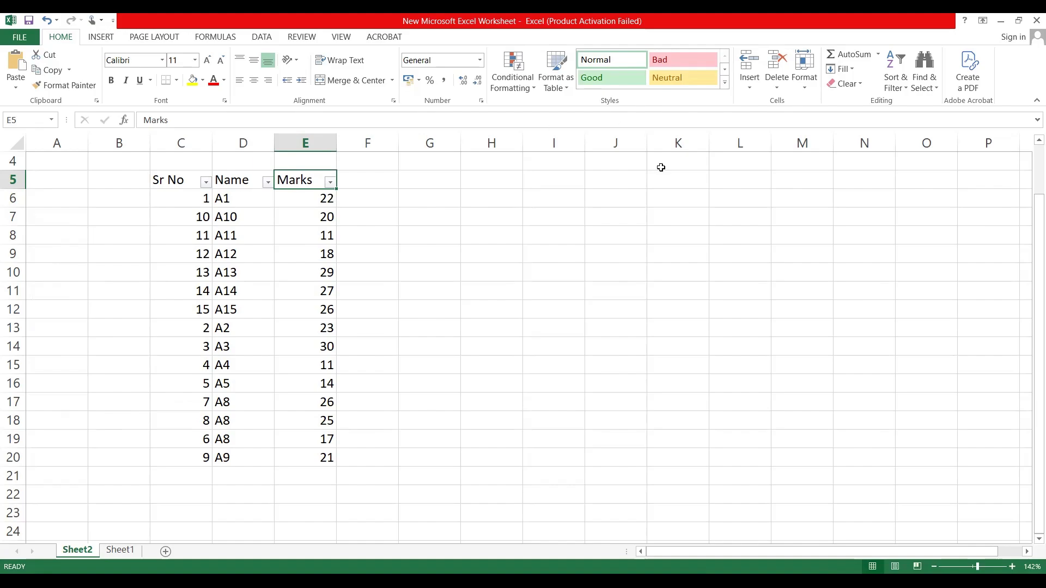
Step: Turn off filtering for the table, removing the filter arrows from the three headers
scroll(220, 408, "down", 1)
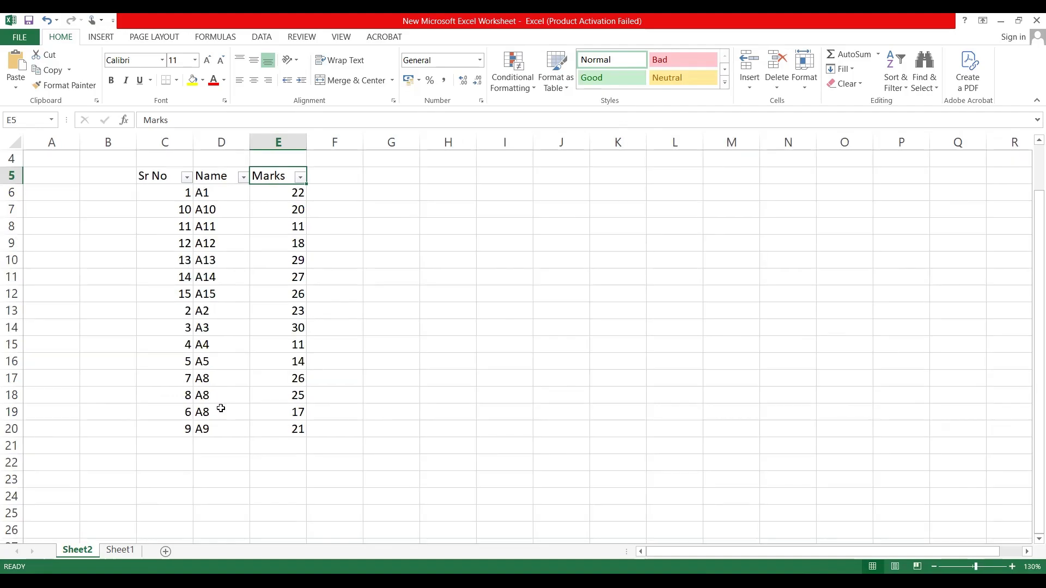
left_click(908, 92)
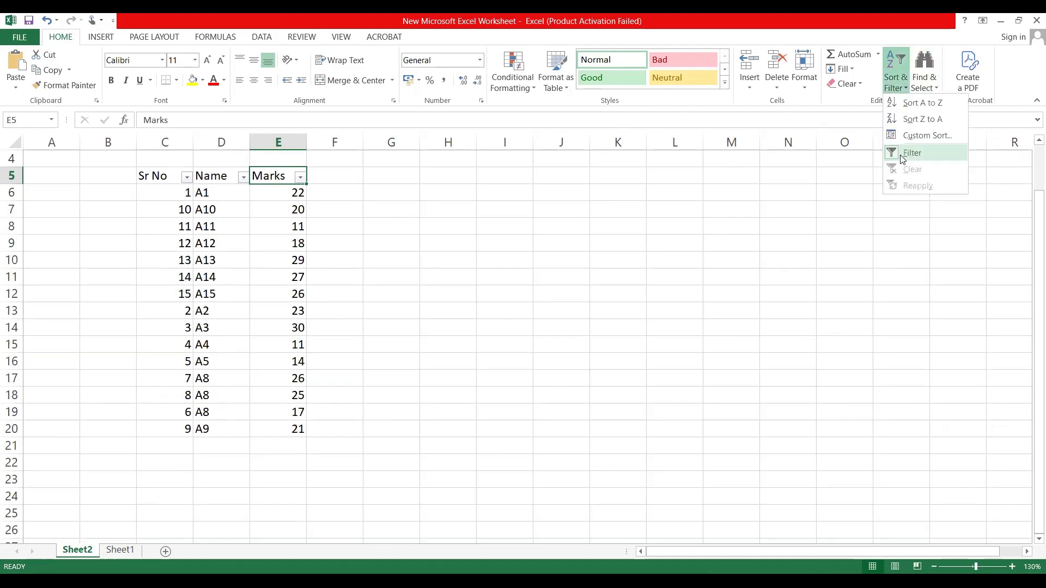
left_click(902, 156)
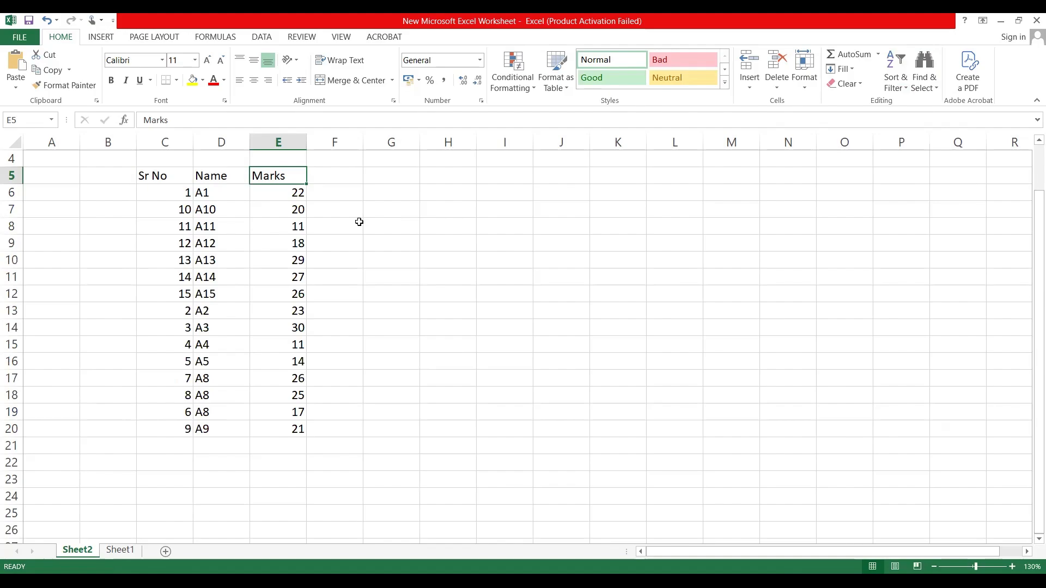
Step: Check the filter options for the Marks header, and fill the marks of A13, A14 and A15 with yellow
right_click(284, 176)
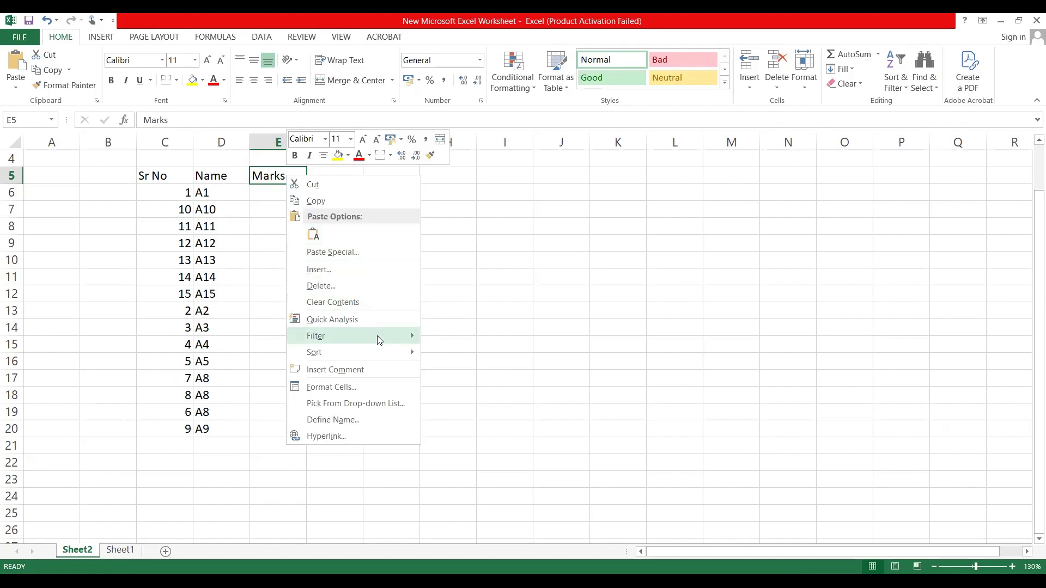
mouse_move(380, 340)
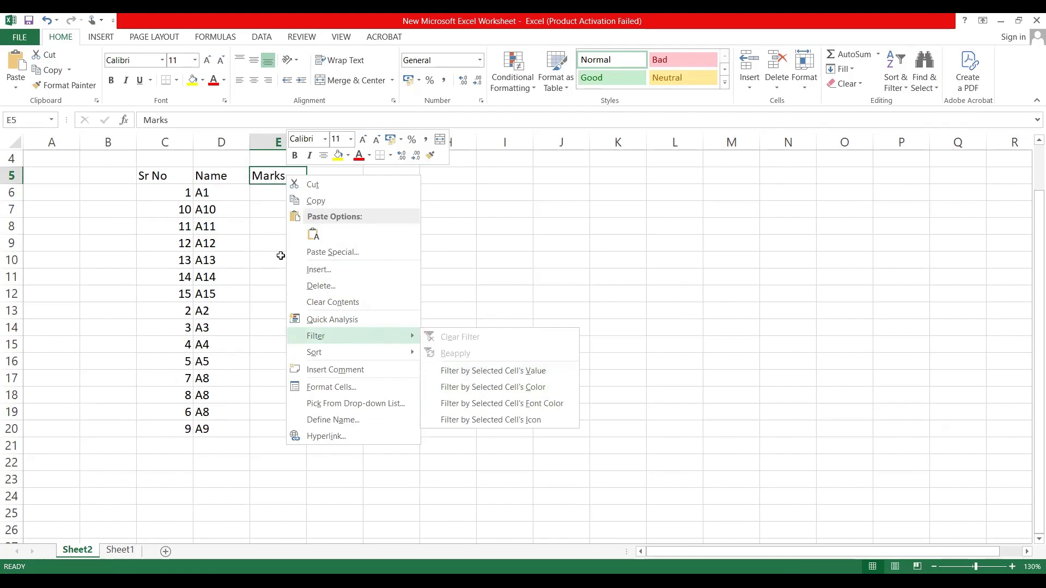
left_click_drag(280, 255, 278, 289)
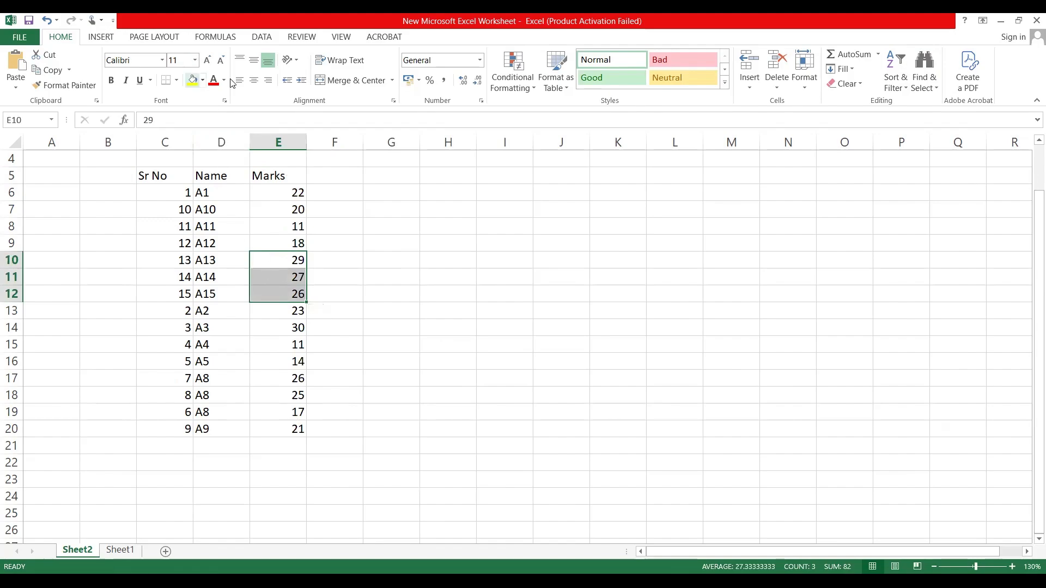
left_click(193, 81)
left_click(384, 277)
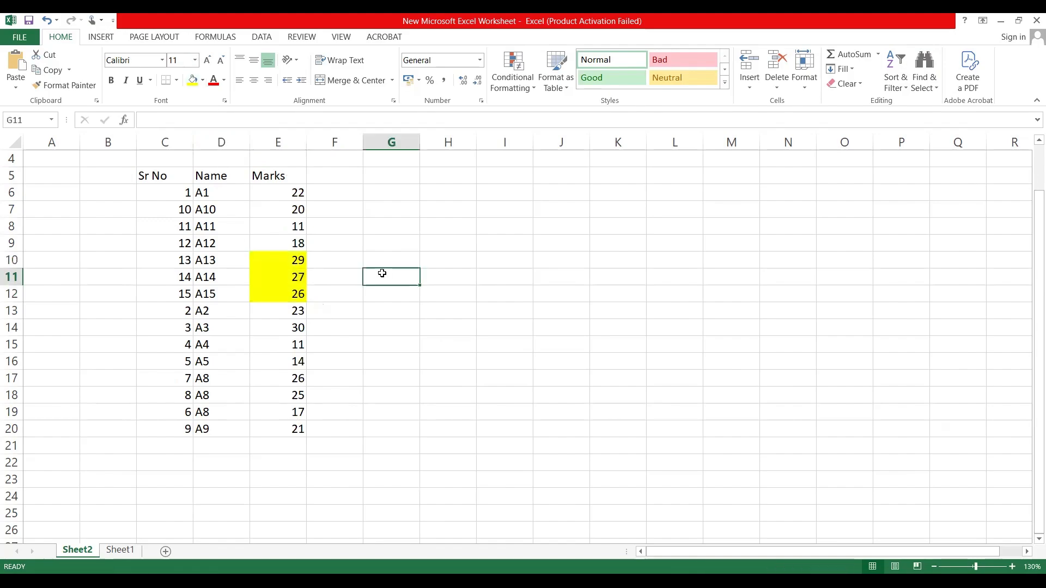
Step: Turn on filtering for the table and filter the Marks column by the yellow cell color
left_click(289, 174)
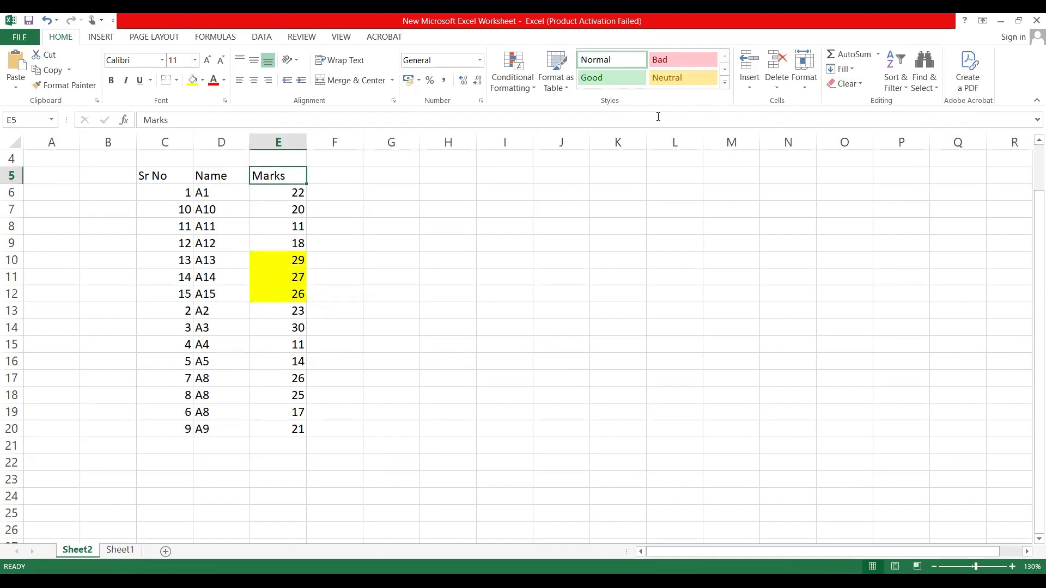
left_click(907, 88)
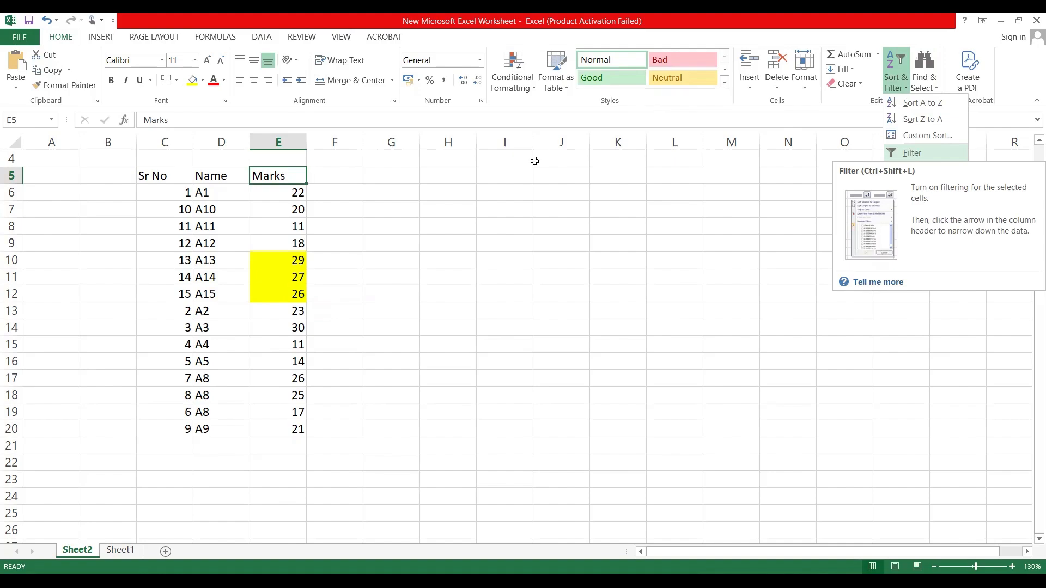
key("ctrl+shift+l")
left_click(299, 178)
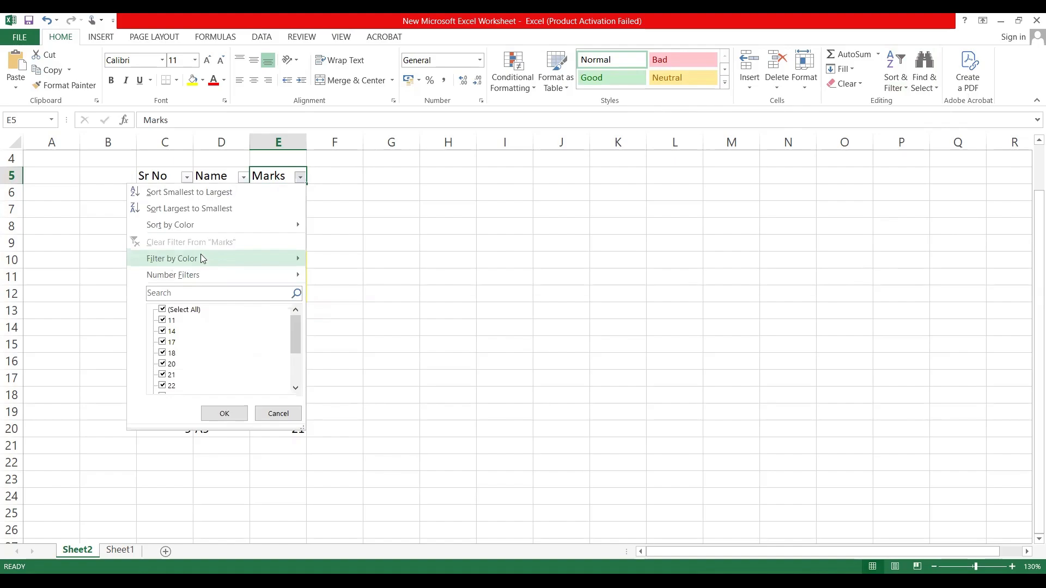
mouse_move(200, 258)
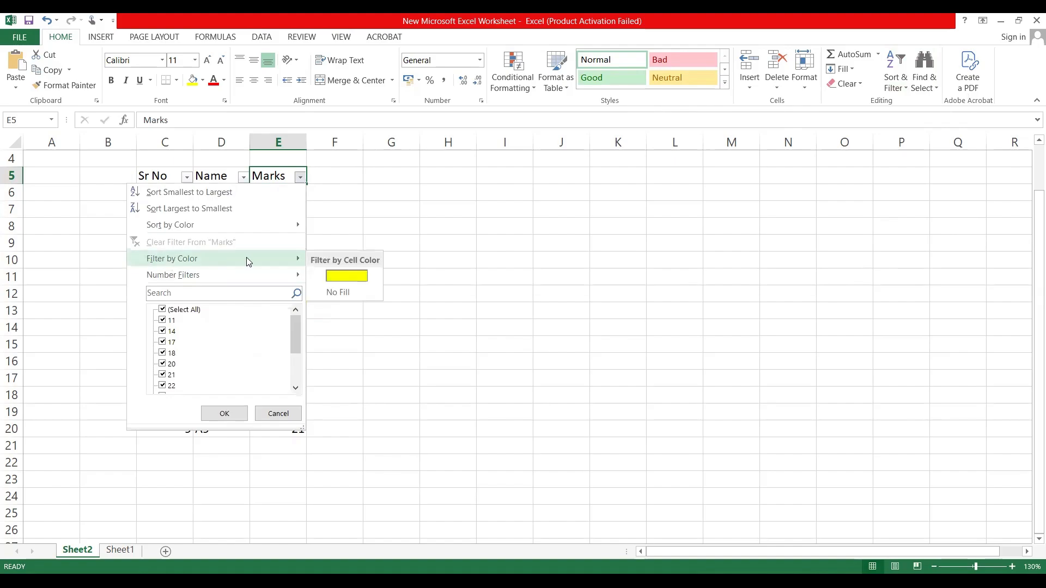
left_click(340, 279)
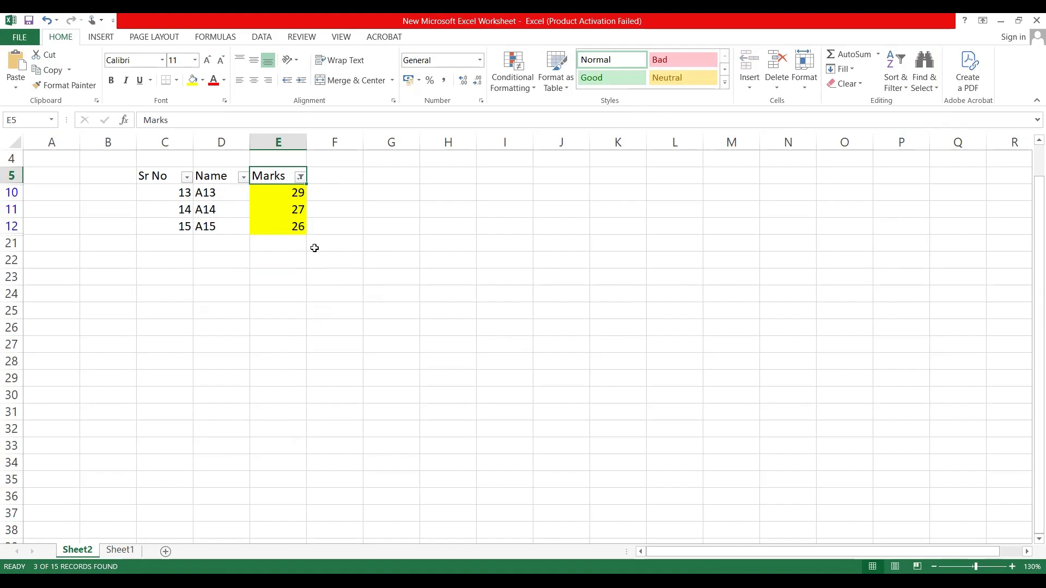
Step: Remove the yellow color filter from the Marks column to bring back all rows
left_click(300, 177)
mouse_move(247, 260)
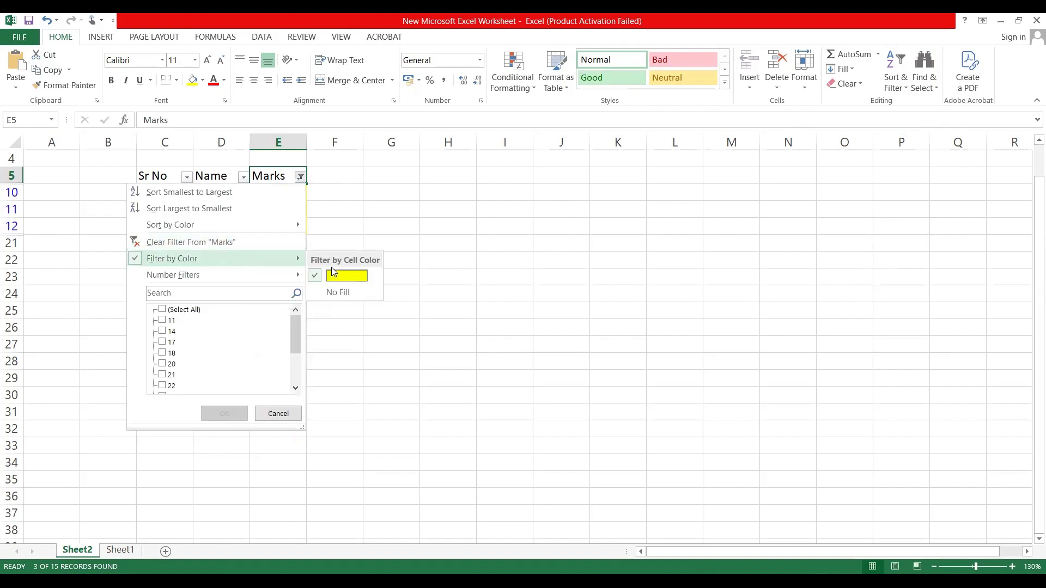
left_click(364, 278)
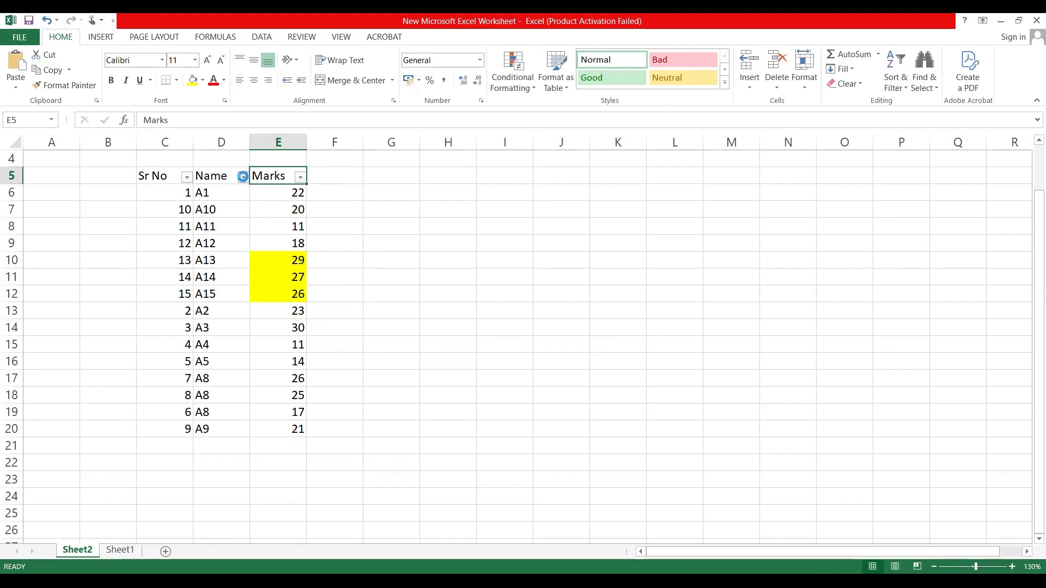
Step: Examine the Name column's filter options and its cells for colors to filter by
left_click(243, 177)
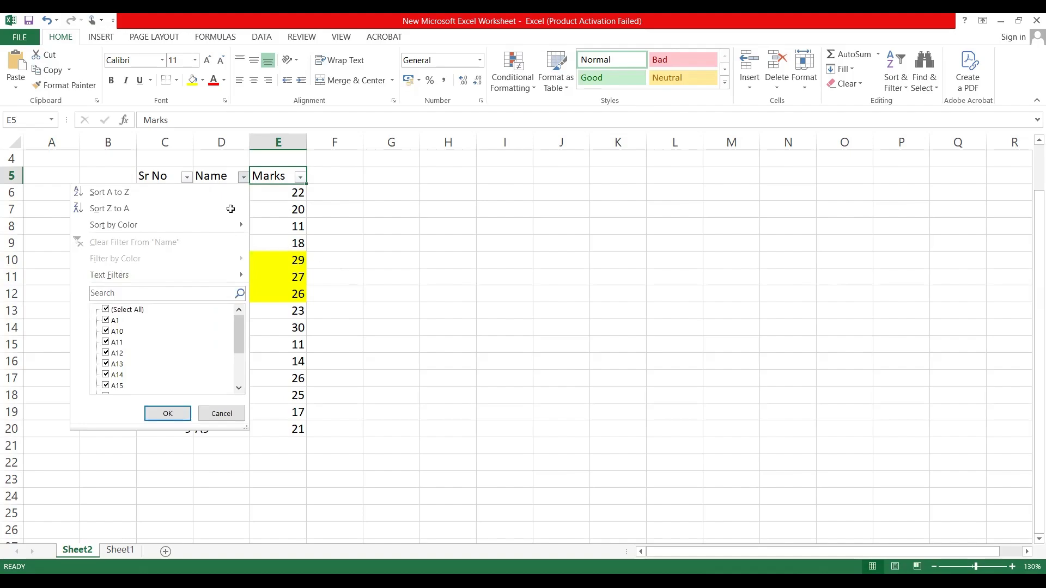
left_click_drag(230, 188, 209, 438)
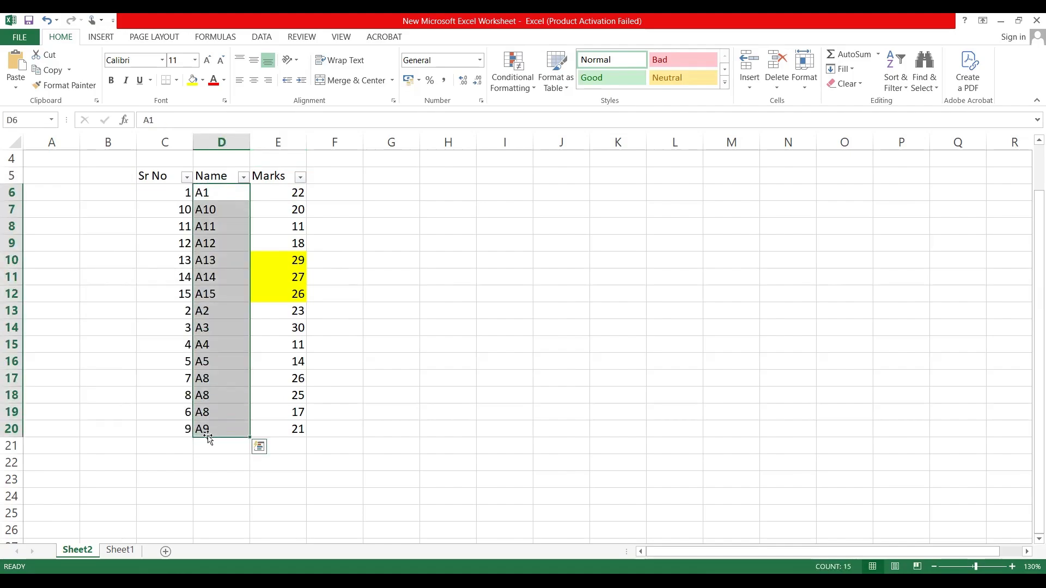
left_click(168, 197)
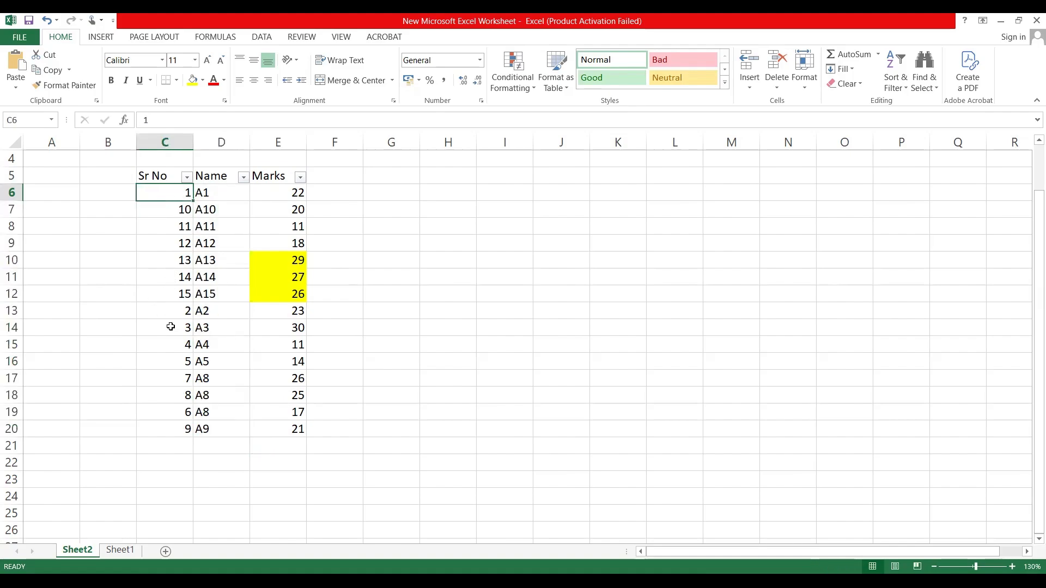
Step: Fill serial numbers 2 and 3 with yellow, 4 and 5 with red, and 7, 8 and 6 with light blue
left_click_drag(170, 312, 170, 362)
left_click(192, 79)
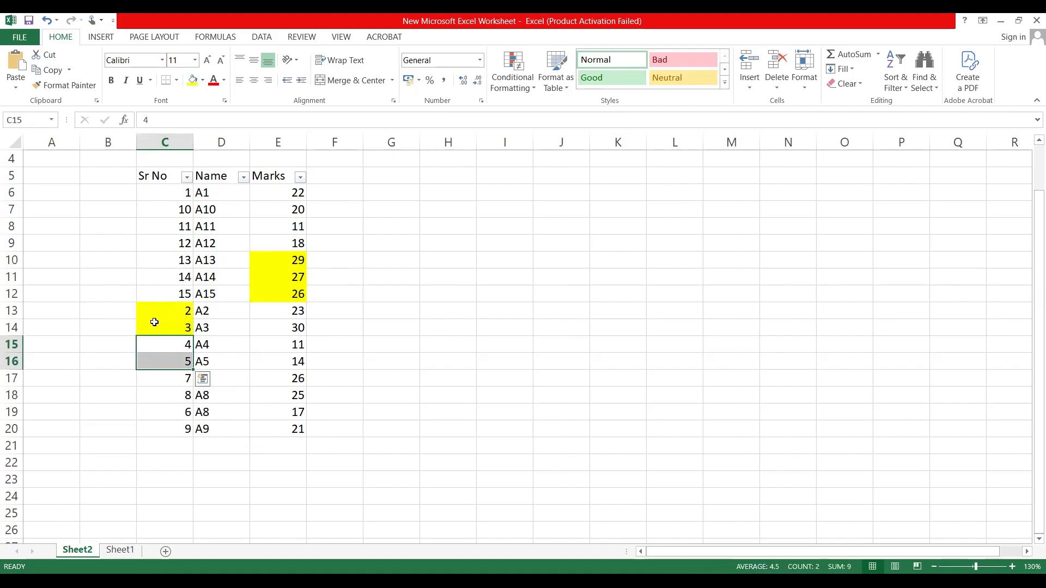
left_click(201, 80)
left_click(202, 181)
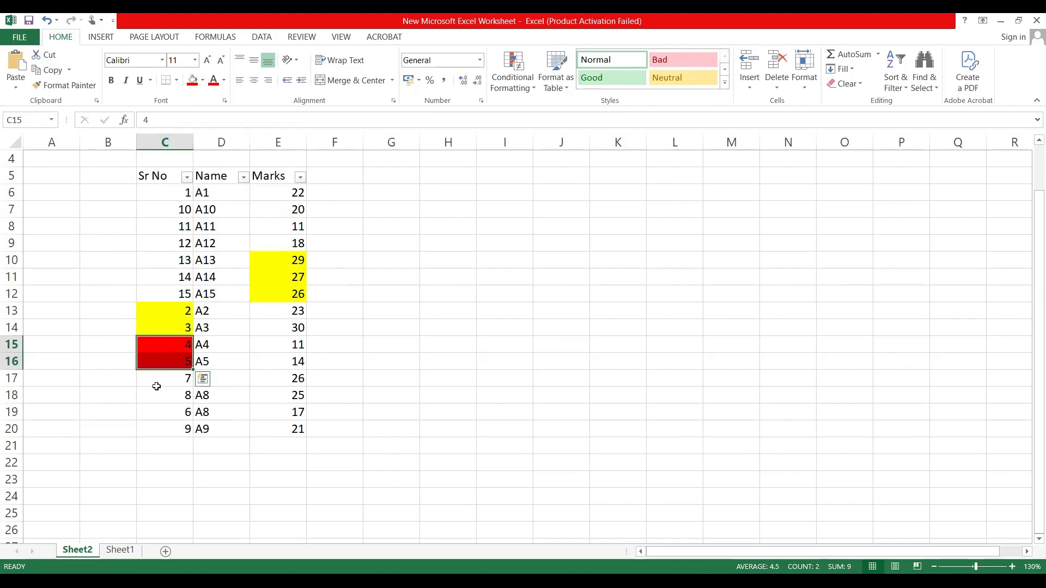
left_click_drag(157, 386, 158, 410)
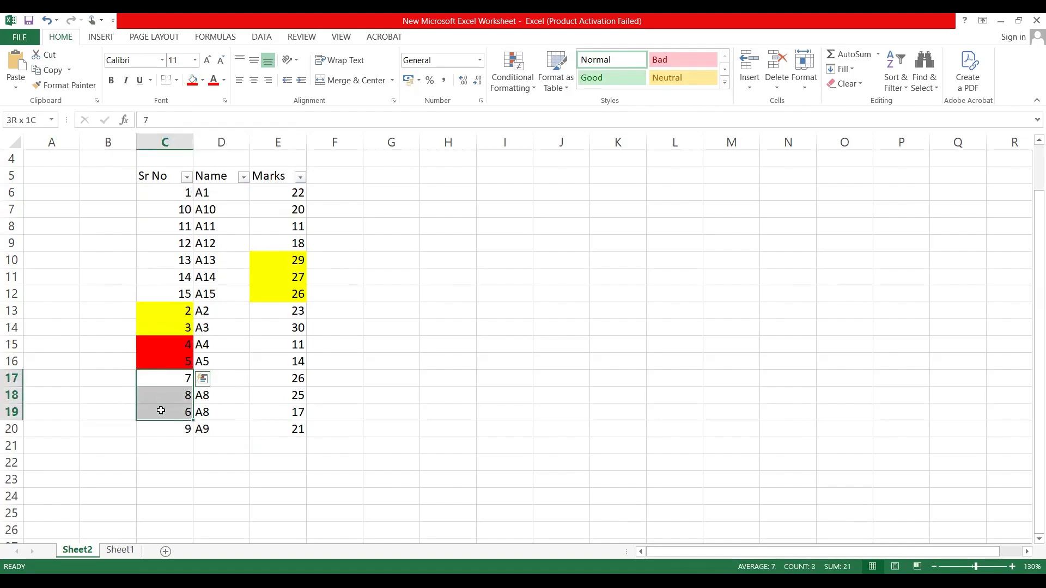
left_click(203, 82)
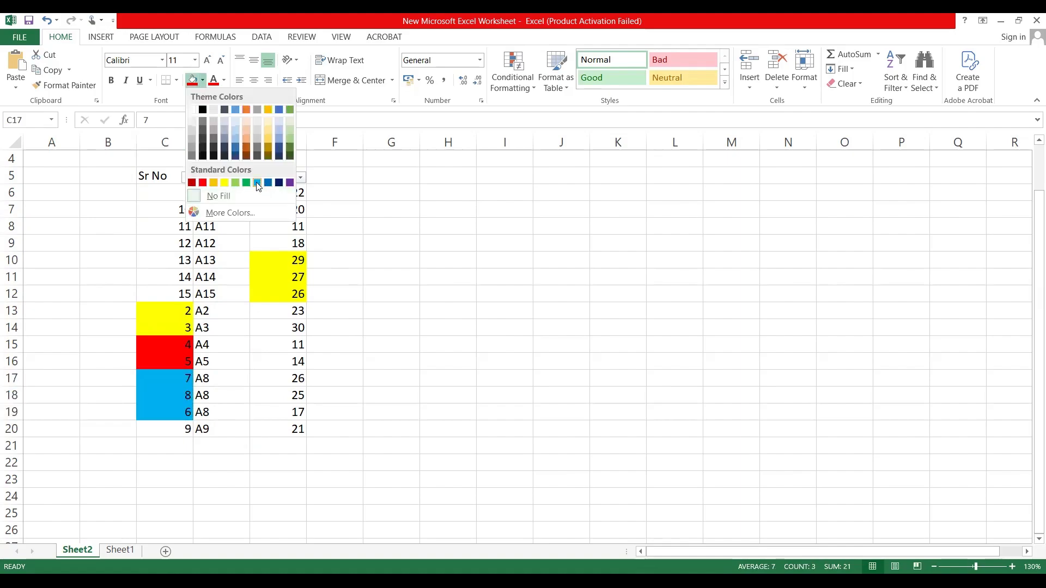
left_click(256, 182)
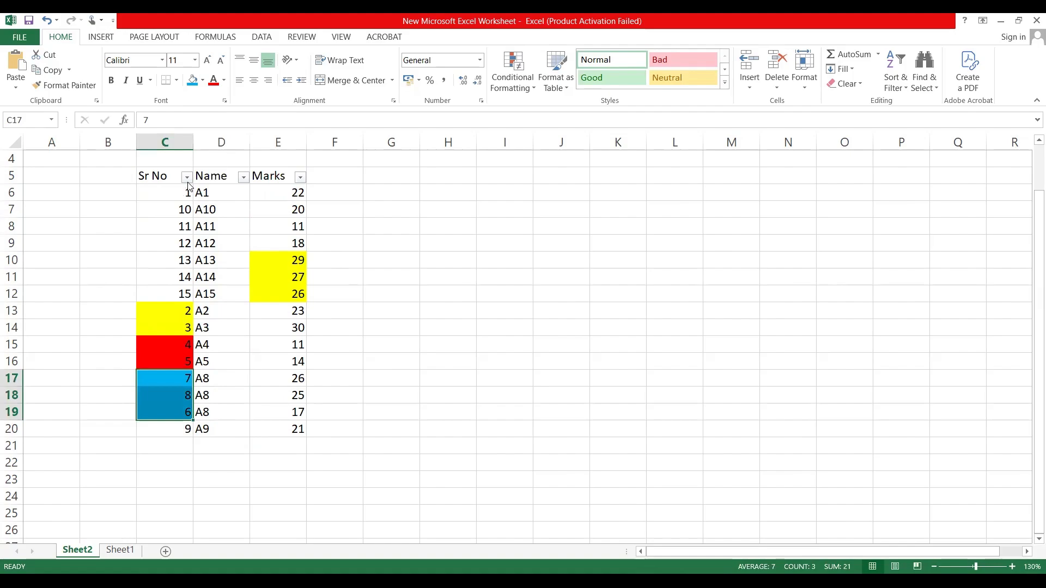
Step: Filter the Sr No column by the yellow cell color, and switch the filter to red
left_click(187, 177)
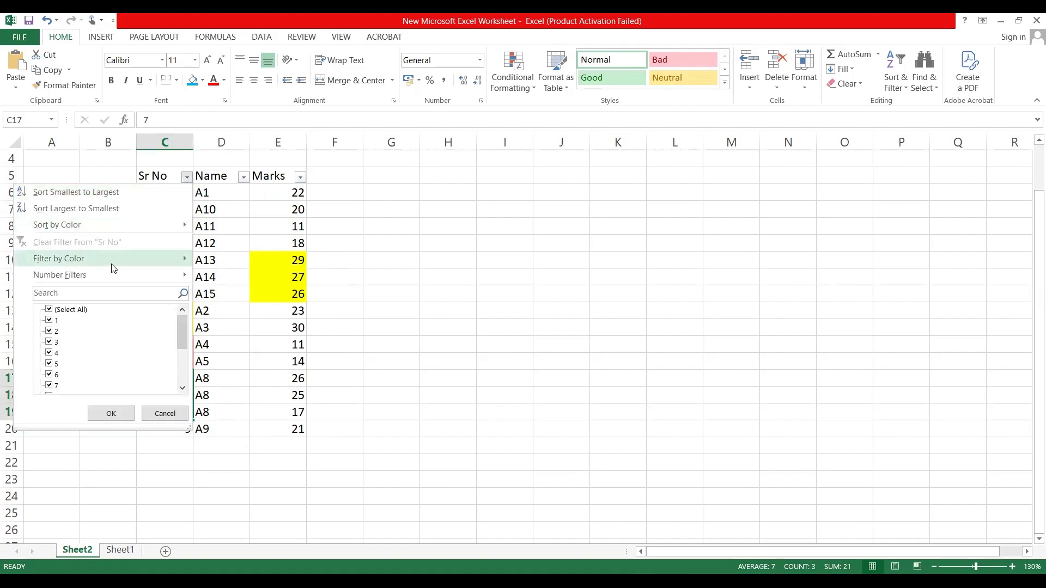
mouse_move(113, 267)
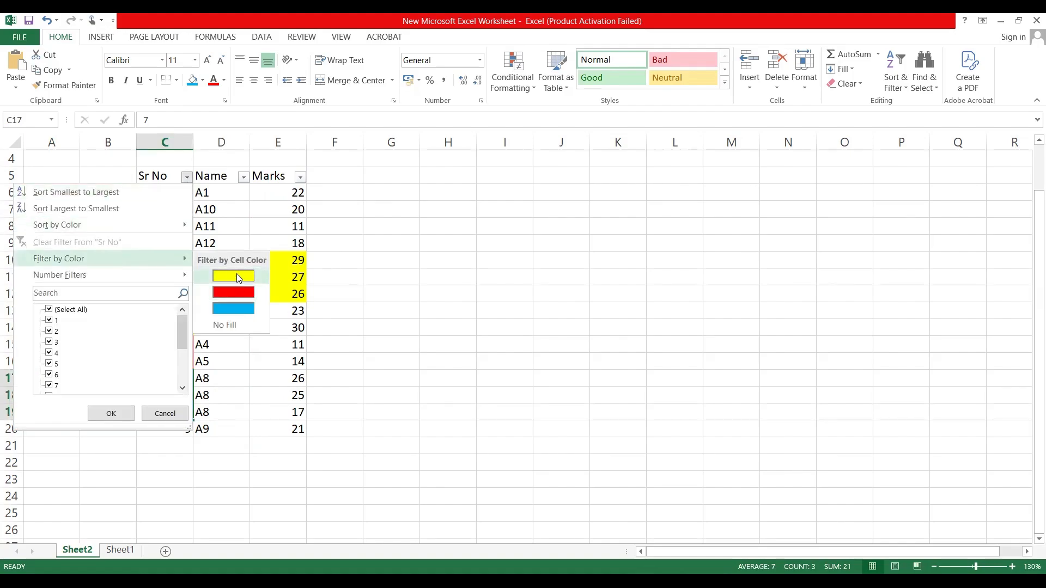
left_click(235, 276)
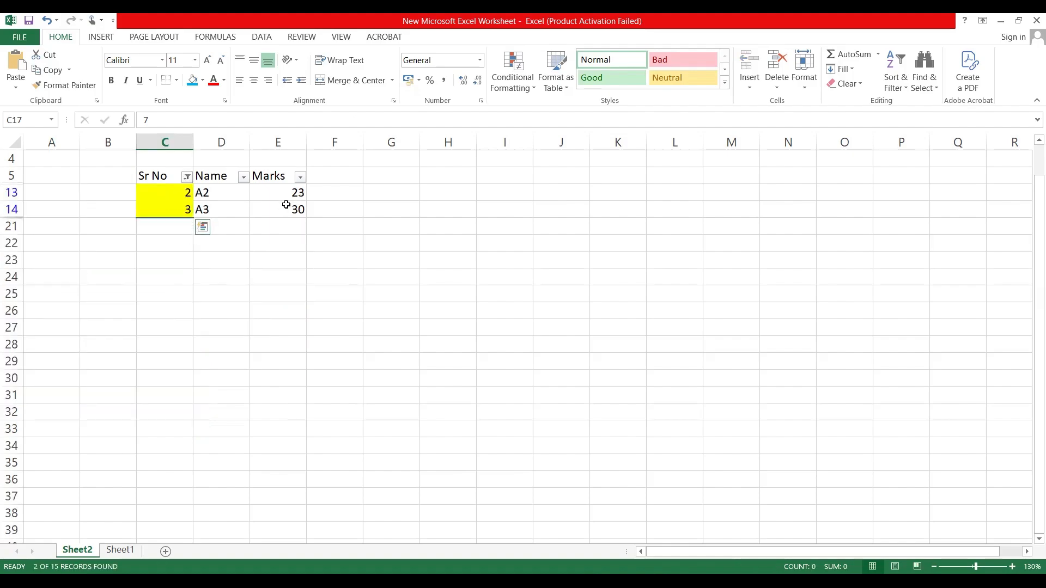
left_click(187, 177)
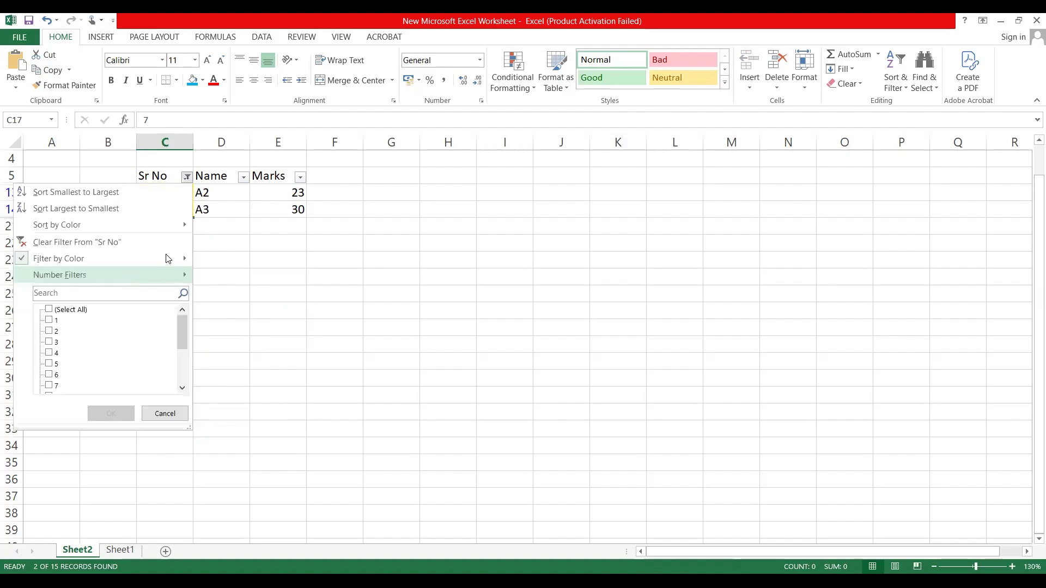
mouse_move(168, 258)
left_click(234, 293)
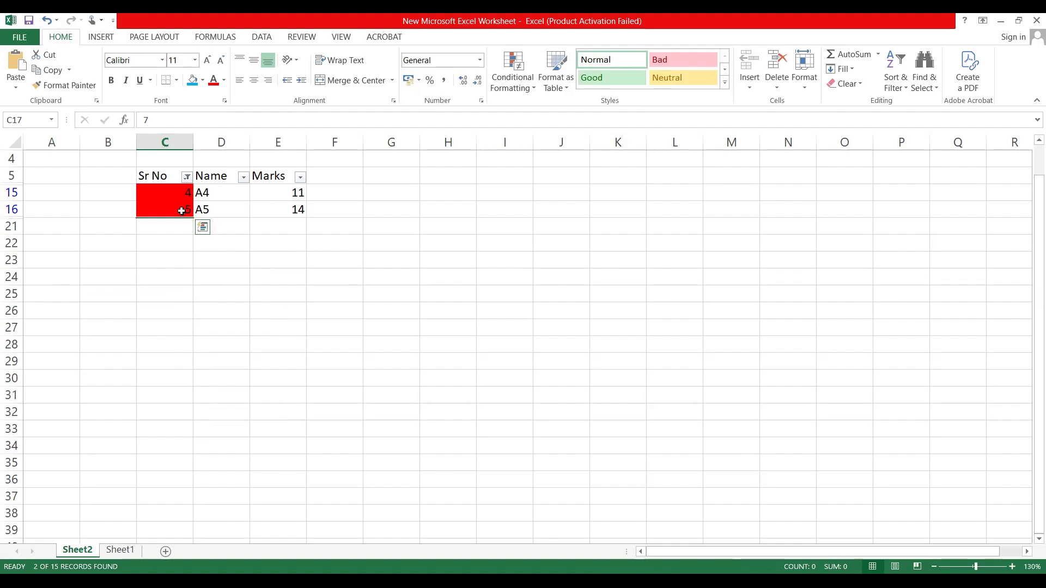
Step: Switch the Sr No color filter to light blue, and then to cells with no fill
left_click(187, 177)
mouse_move(149, 262)
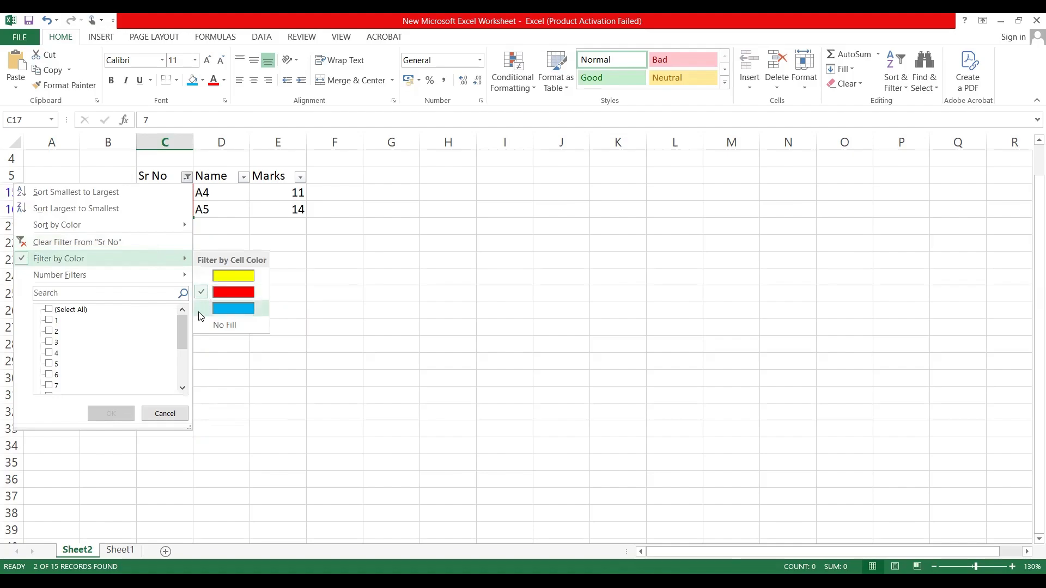
left_click(200, 310)
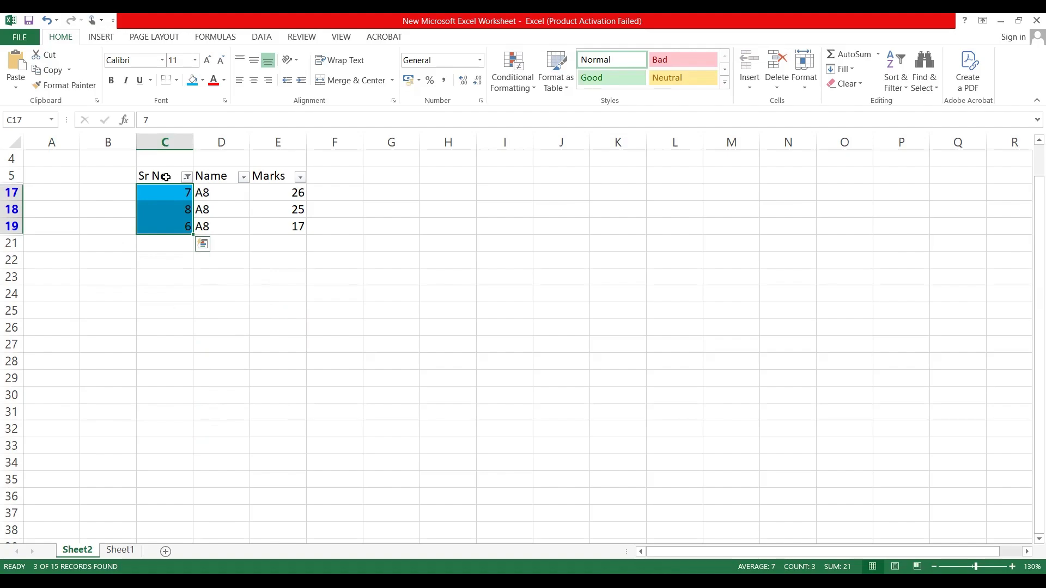
left_click(187, 178)
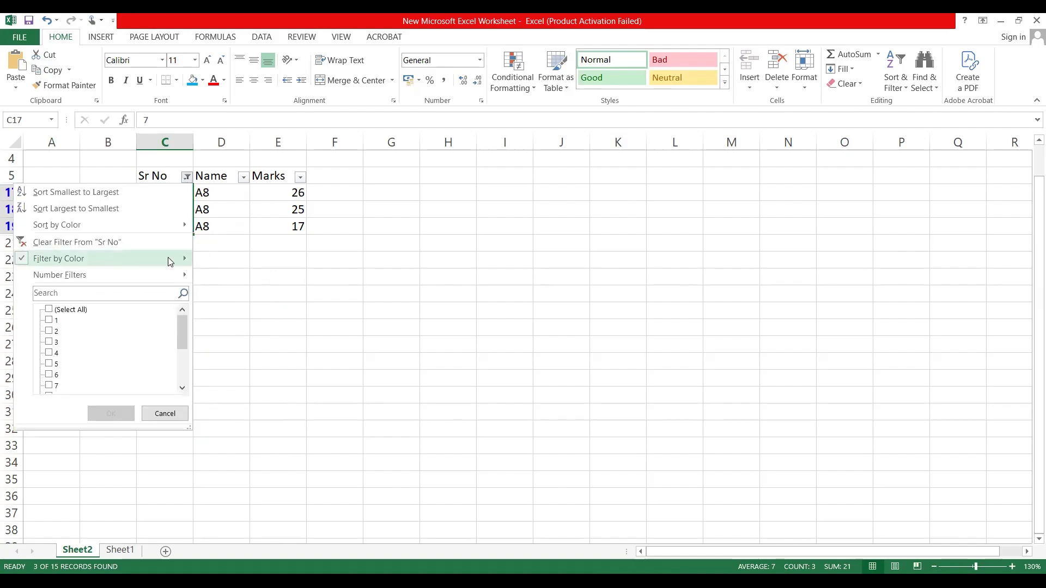
mouse_move(170, 260)
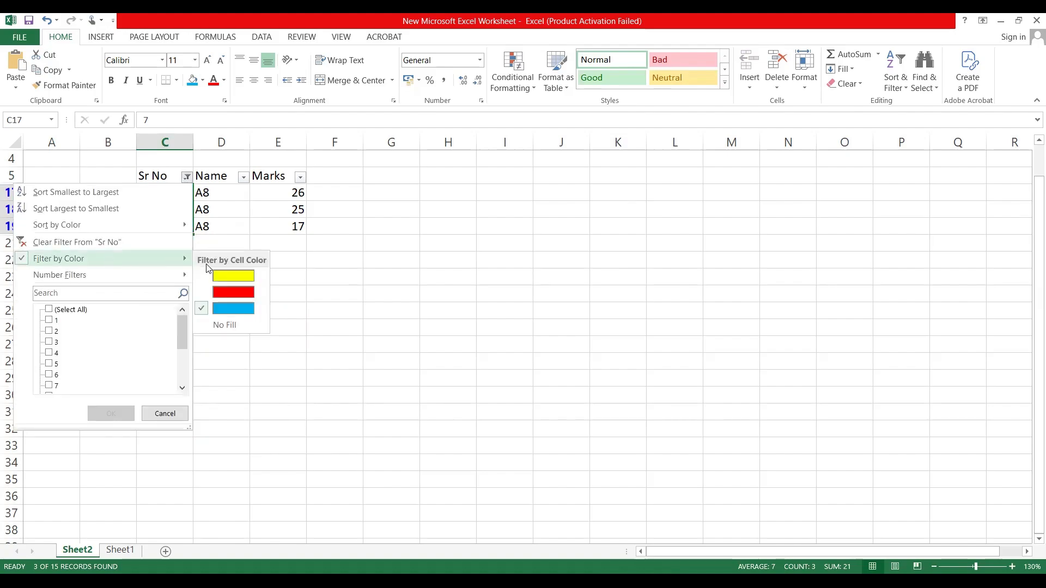
left_click(208, 325)
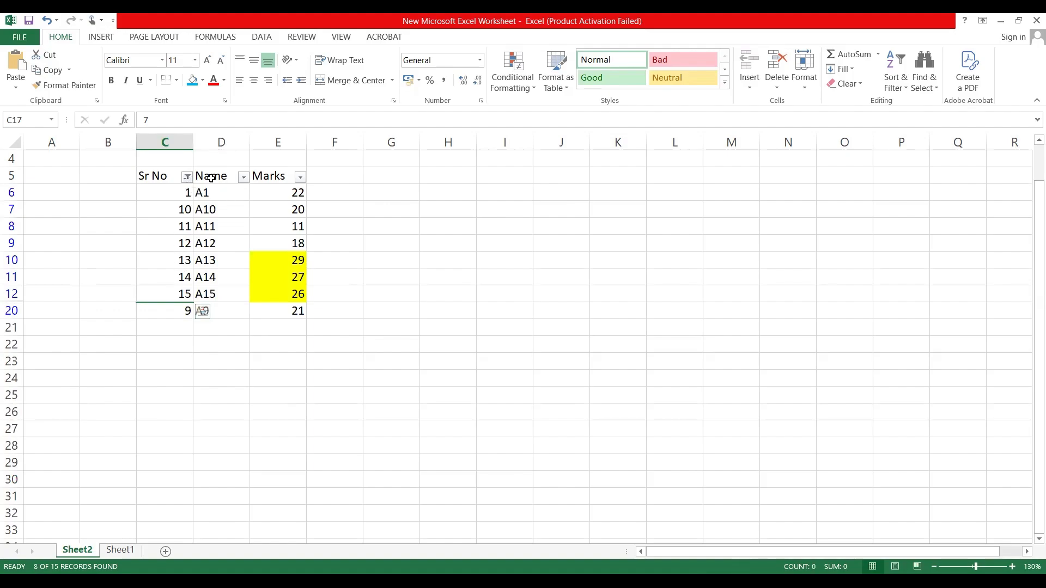
Step: Clear the active filter and turn off filtering for the table
left_click(278, 177)
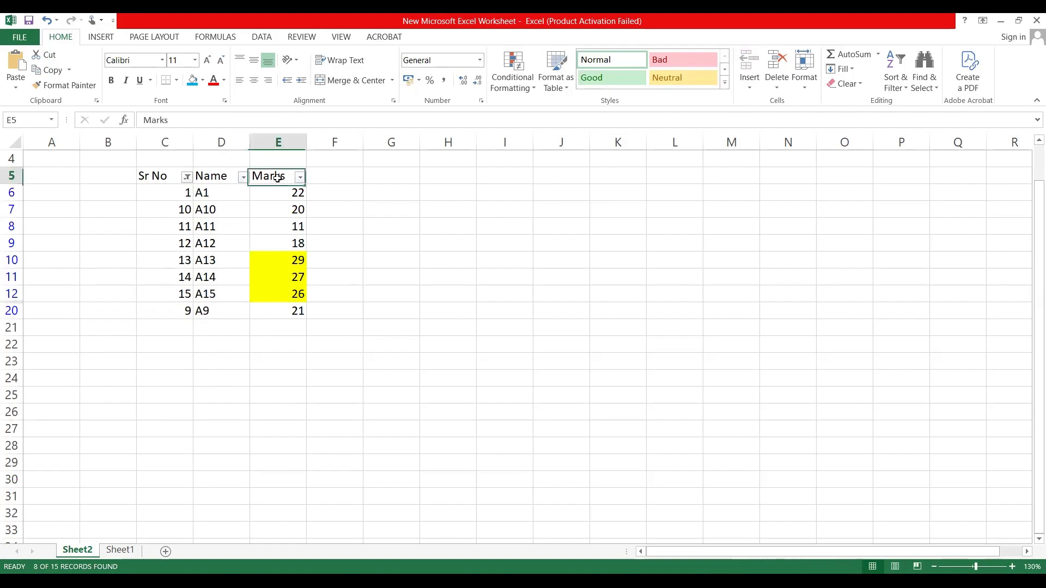
left_click(908, 93)
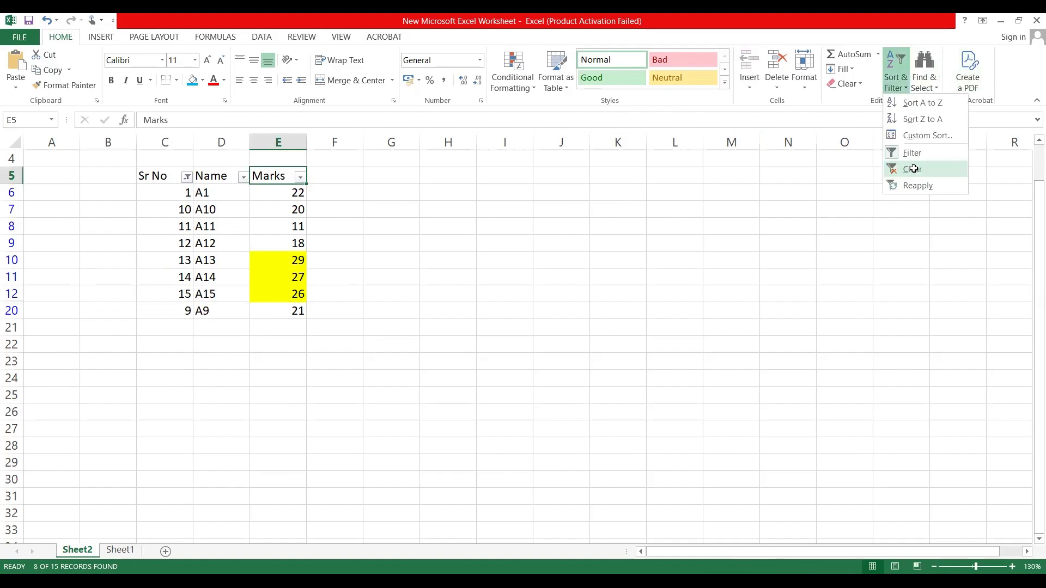
left_click(913, 168)
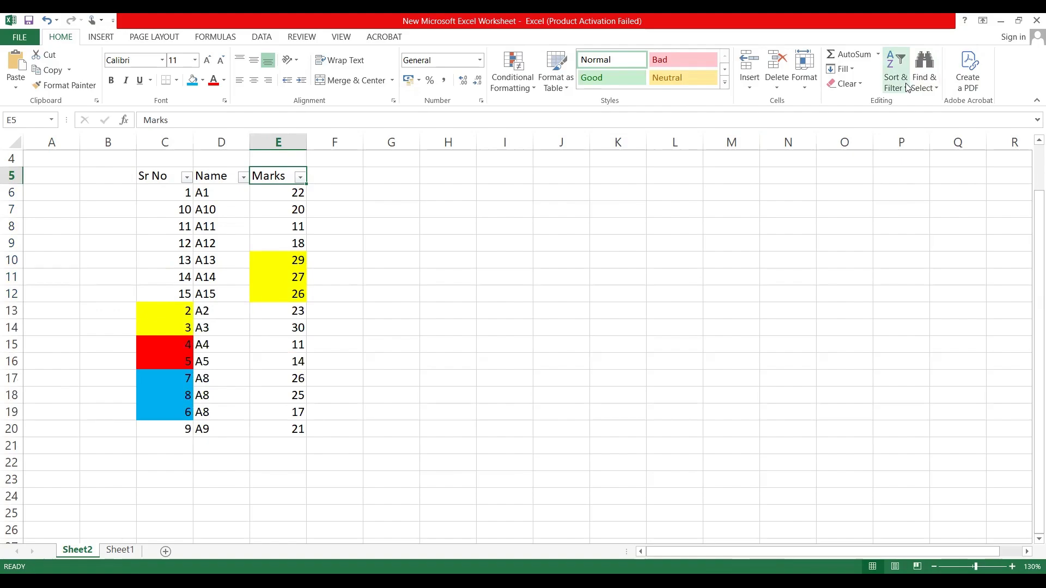
left_click(906, 88)
left_click(912, 152)
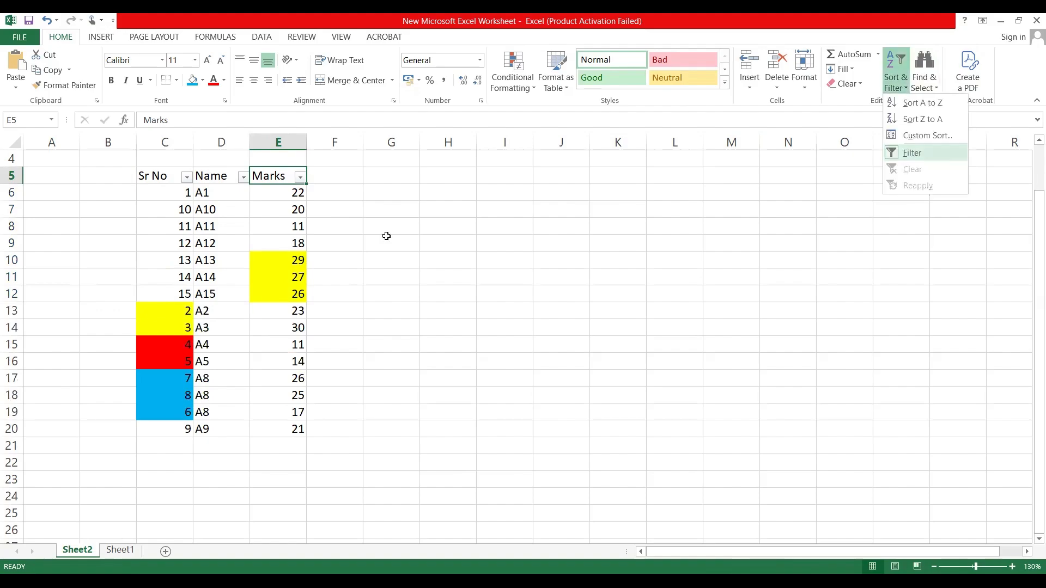
left_click(385, 236)
Step: Remove the fill color from the yellow Marks cells E10:E12 and the colored Sr No cells C13:C19
left_click_drag(269, 254, 268, 294)
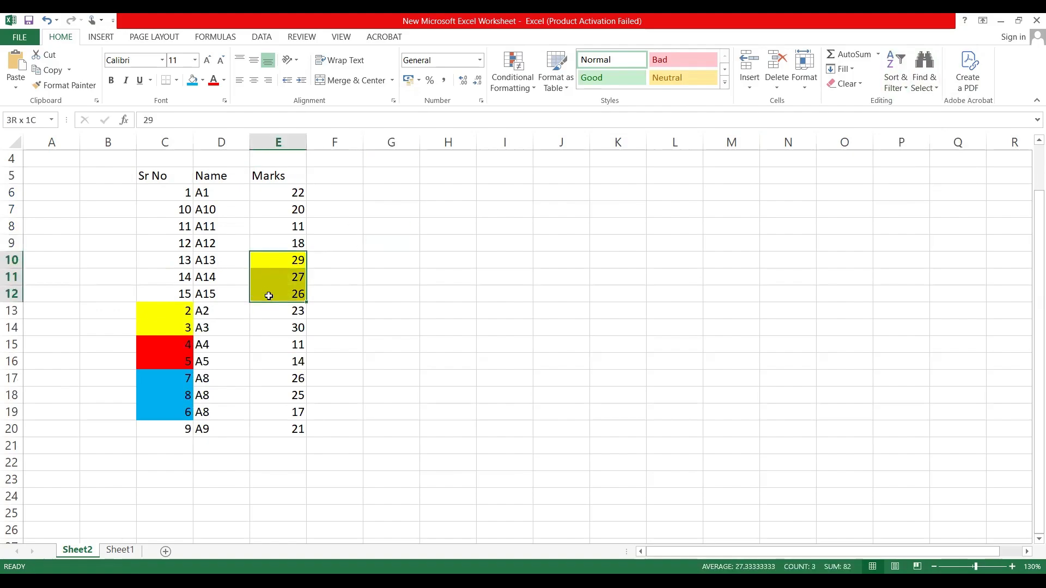
left_click(202, 80)
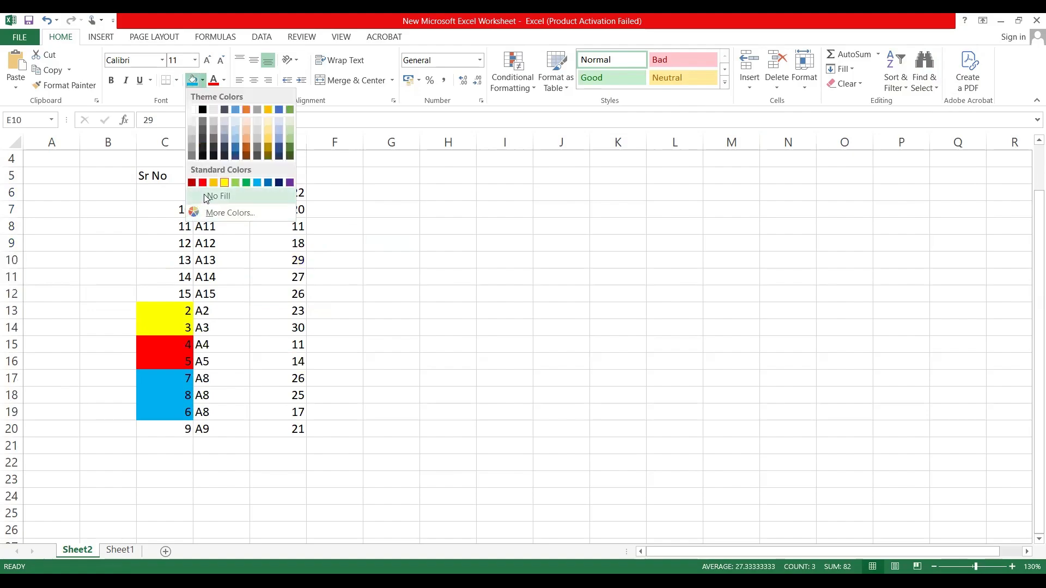
left_click(153, 322)
left_click(162, 308)
left_click_drag(160, 341, 159, 410)
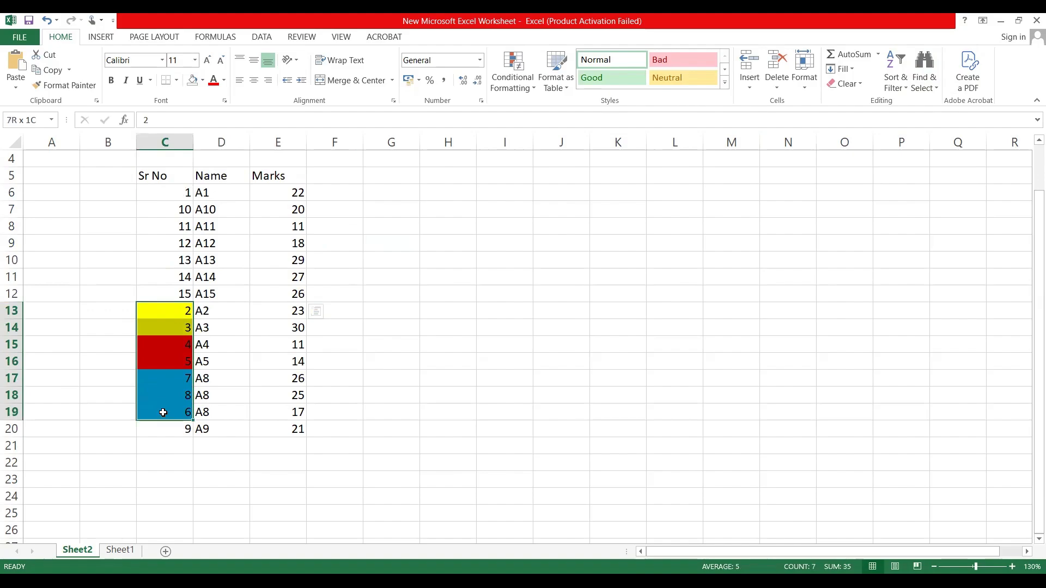
left_click(193, 80)
left_click(278, 306)
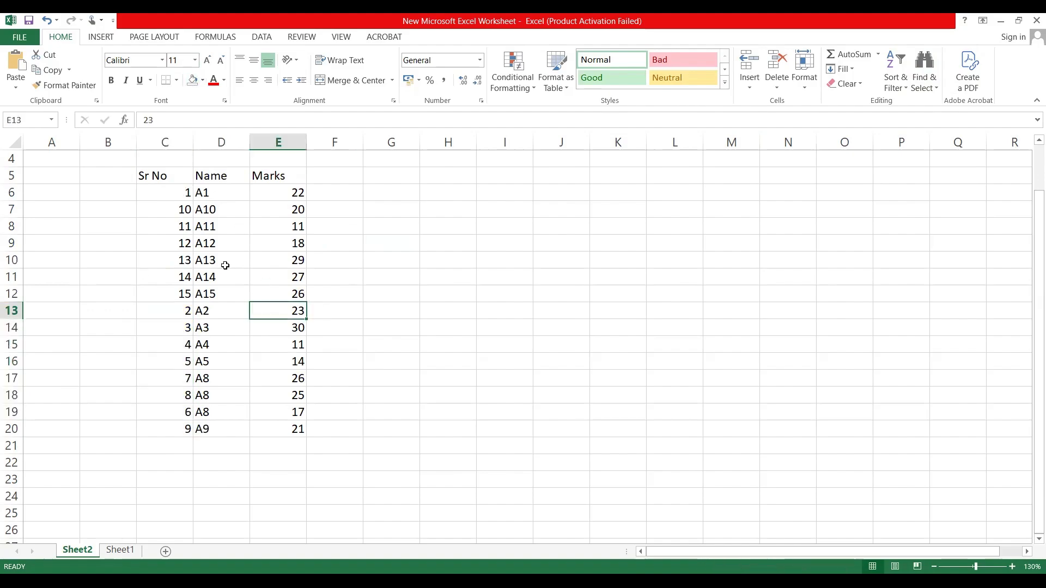
Step: Select the table C5:E20 and view the filter options in its context menu, without applying any
left_click_drag(154, 171, 283, 426)
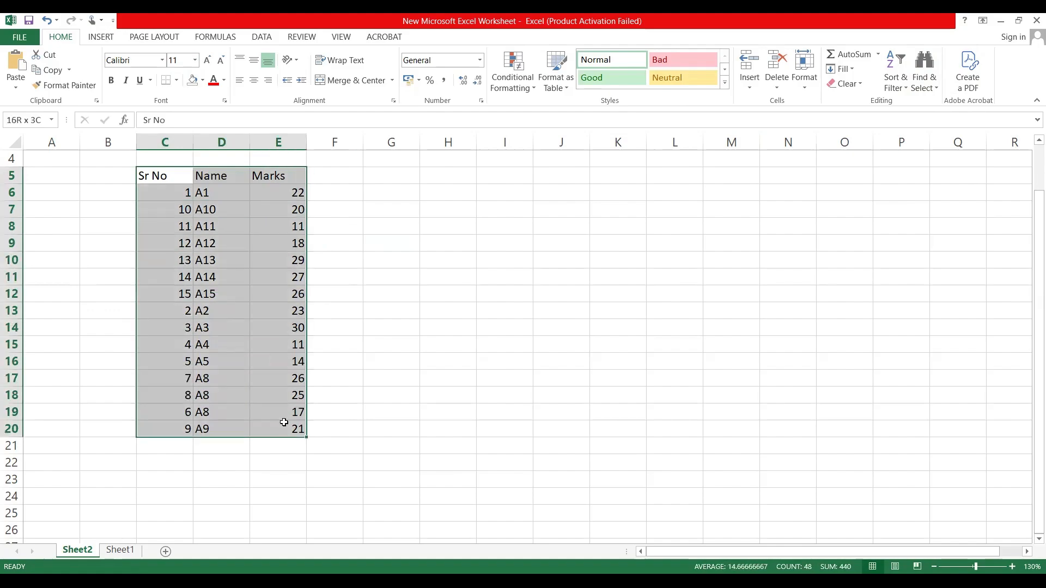
right_click(255, 259)
mouse_move(359, 425)
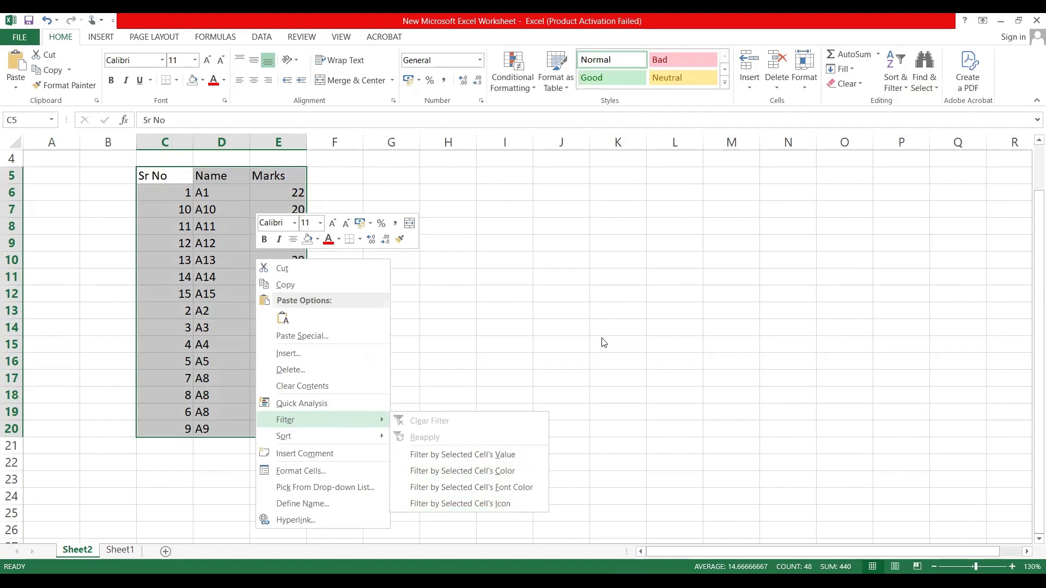
left_click(536, 274)
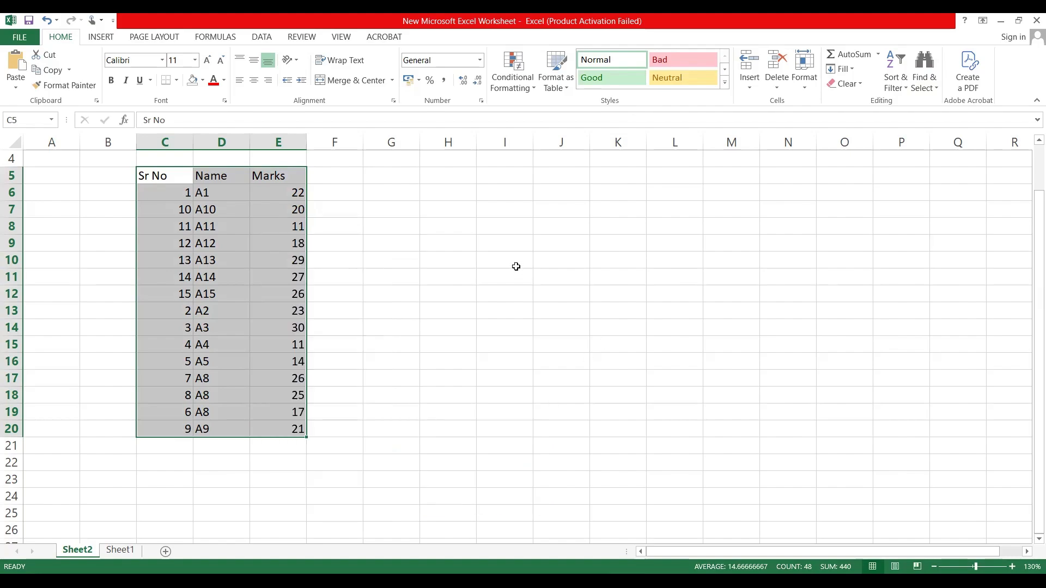
Step: Enter Sort in cell I10 and Filter in cell I11
left_click(514, 262)
type("So")
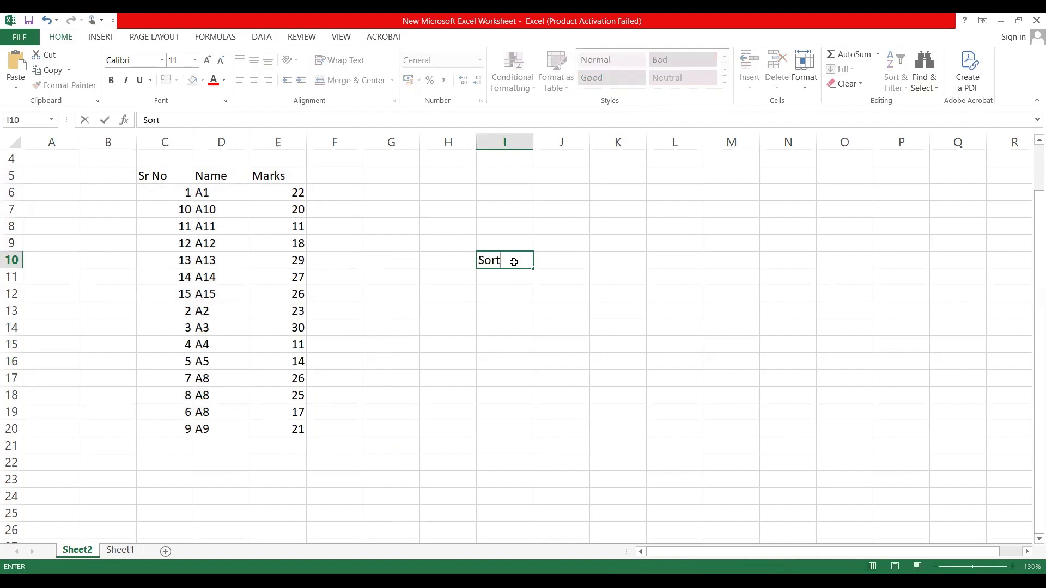
type("rt")
key("Return")
type("lter")
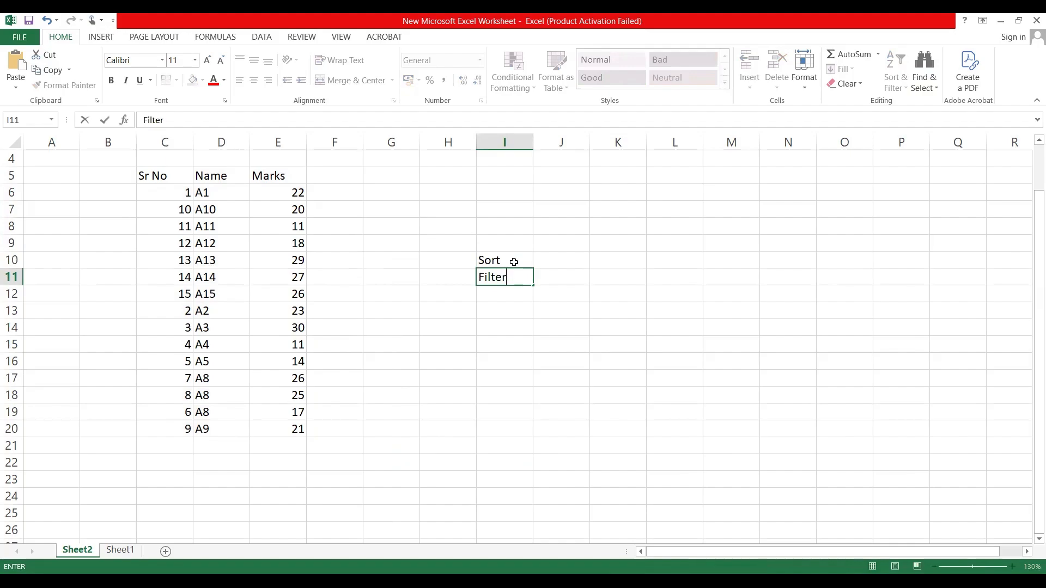
Step: Rename the Marks header to Marks1 and add a Marks 2 header in cell F5
left_click(335, 176)
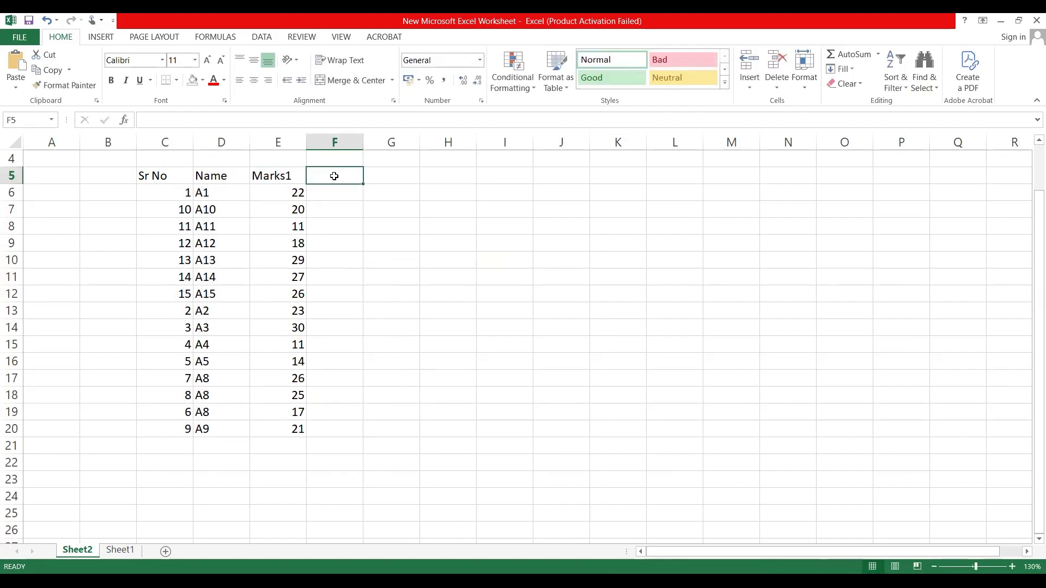
type("Ma")
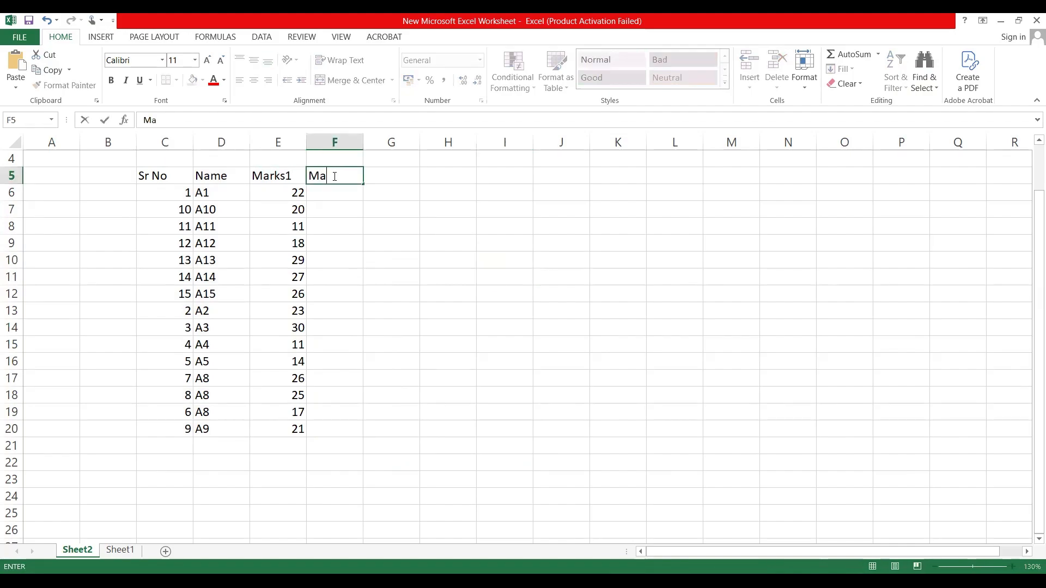
type("rks 2")
Step: Copy the BCA values E6:E20 from Sheet1 and paste them under Marks 2 on Sheet2, starting at F6
left_click(120, 550)
left_click(376, 235)
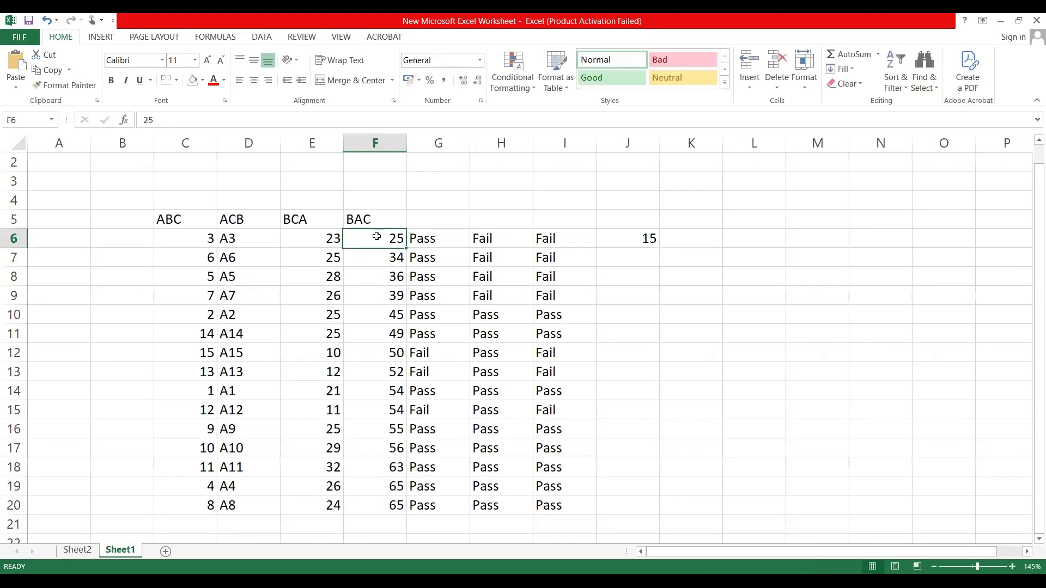
left_click(302, 233)
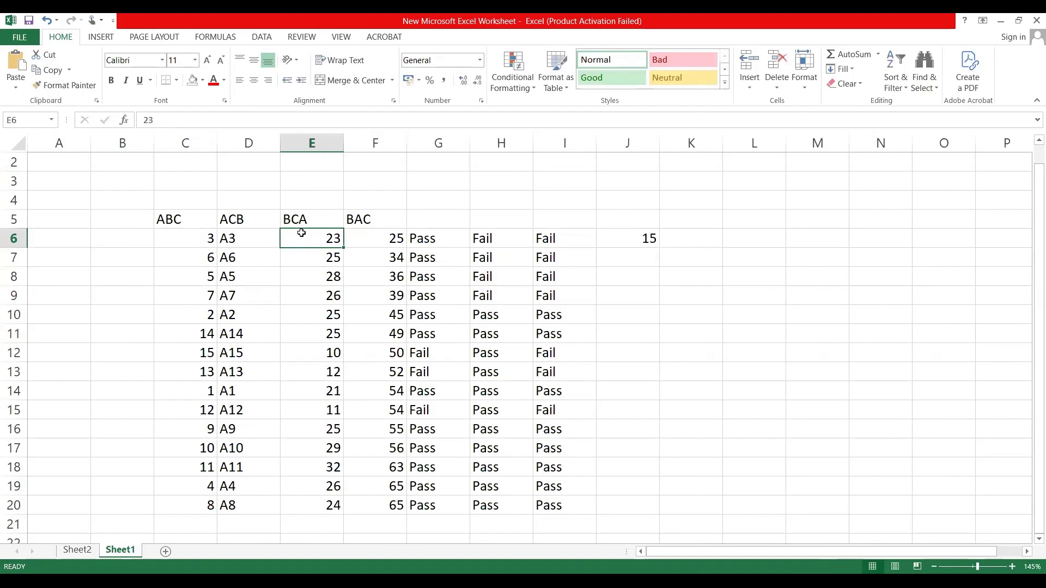
key("shift+Down")
key("shift+Down")
key("shift+Down")
key("shift+Down")
key("shift+Down")
key("shift+Down")
key("shift+Down")
key("shift+Down")
key("shift+Down")
key("shift+Down")
key("shift+Down")
key("shift+Down")
key("shift+Down")
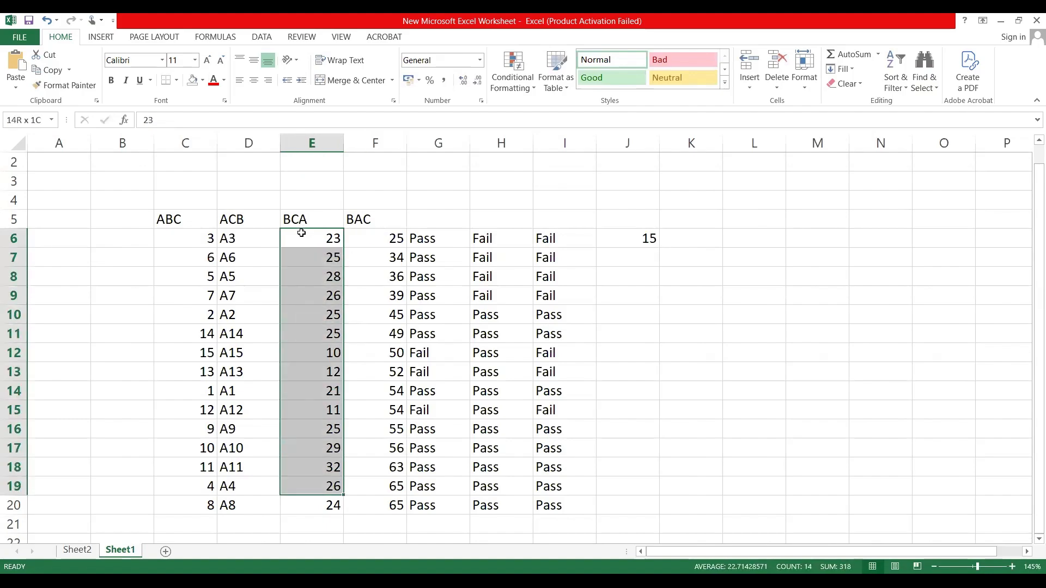
key("shift+Down")
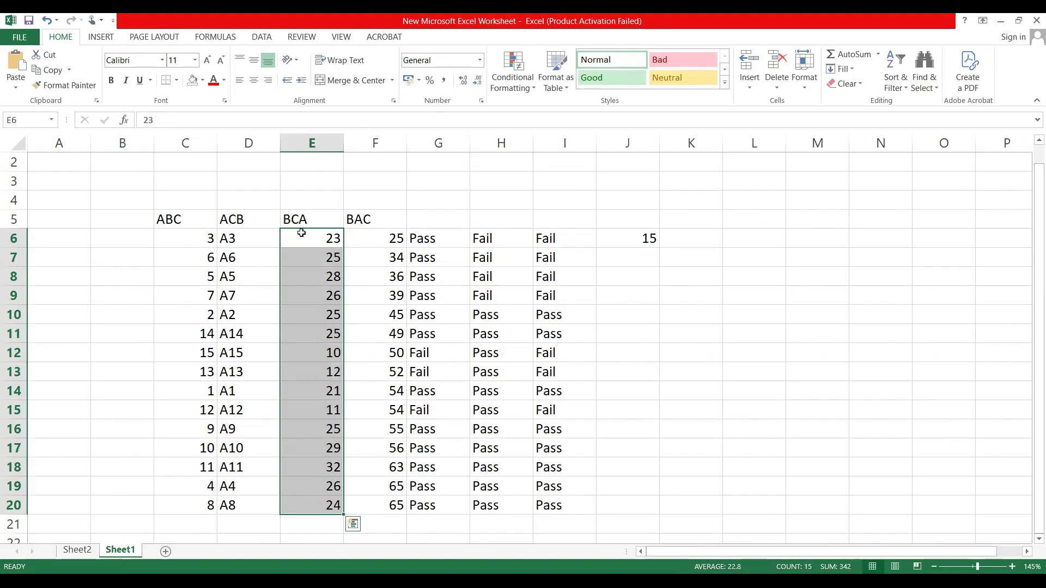
key("ctrl+c")
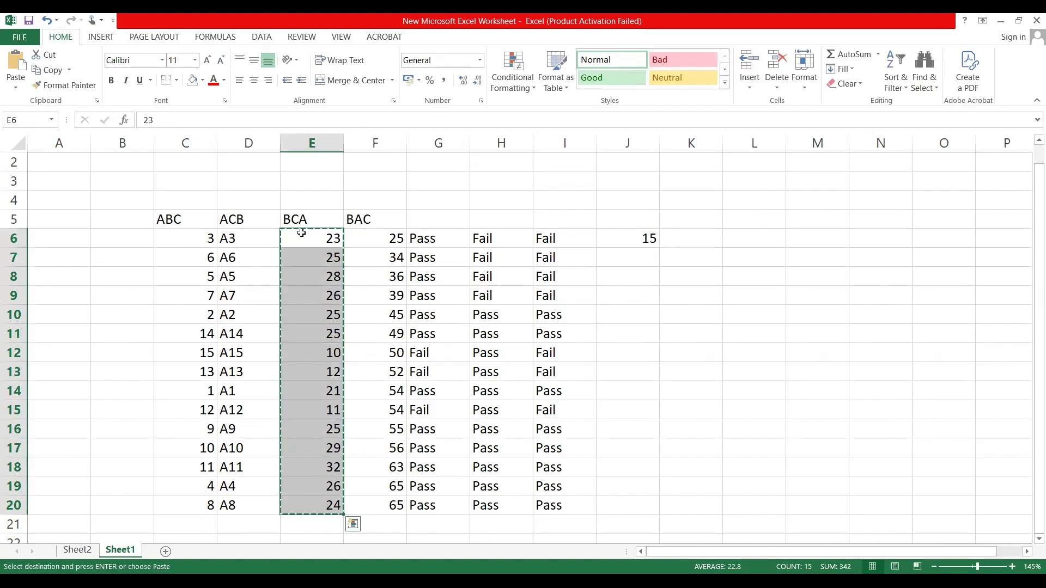
left_click(81, 549)
left_click(346, 192)
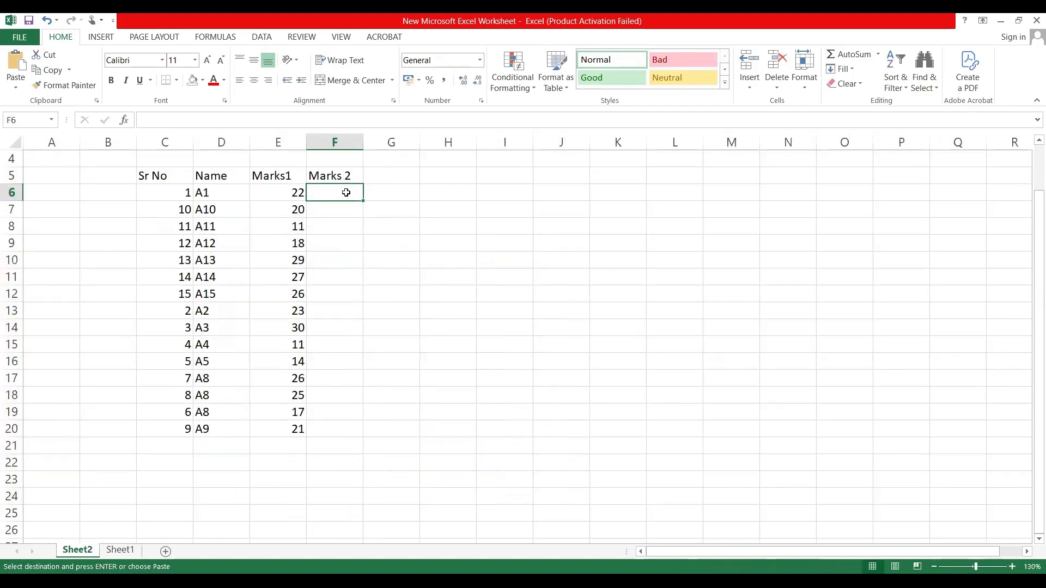
key("ctrl+v")
left_click(347, 223)
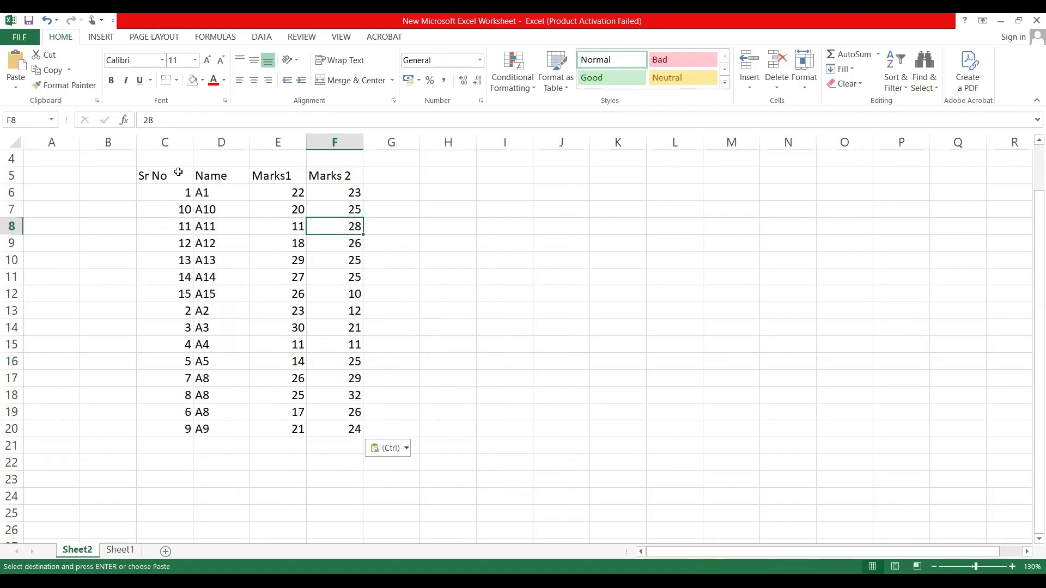
Step: Start a custom sort on the table C5:F20 and delete its Name sort level
left_click_drag(178, 172, 319, 437)
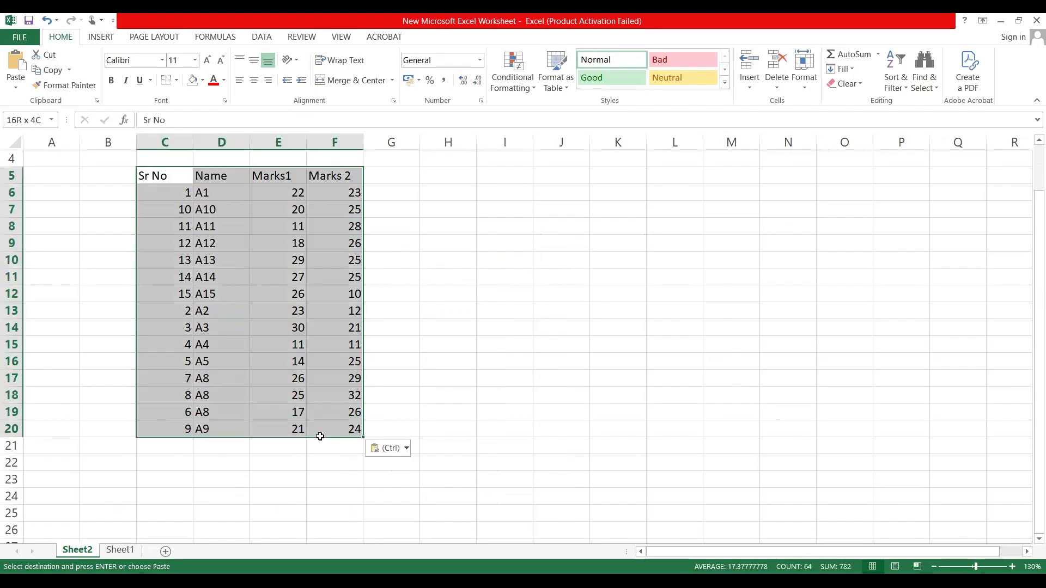
left_click(906, 91)
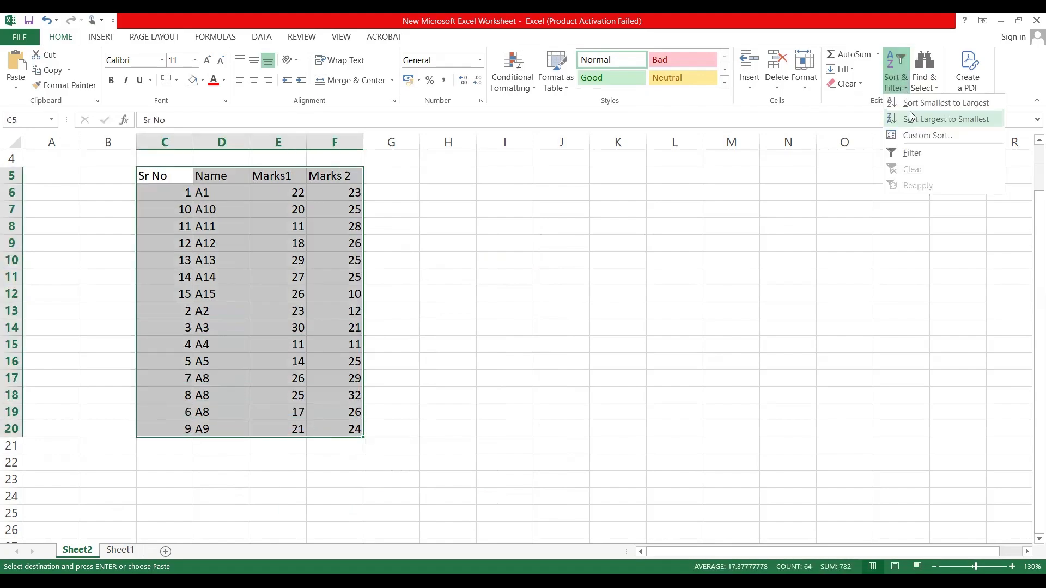
left_click(912, 141)
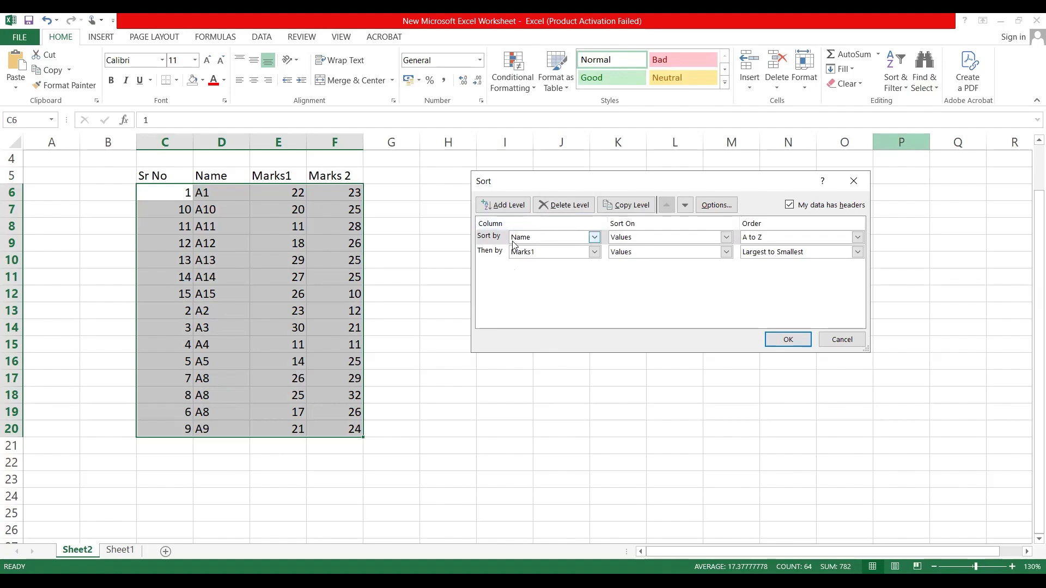
left_click(495, 237)
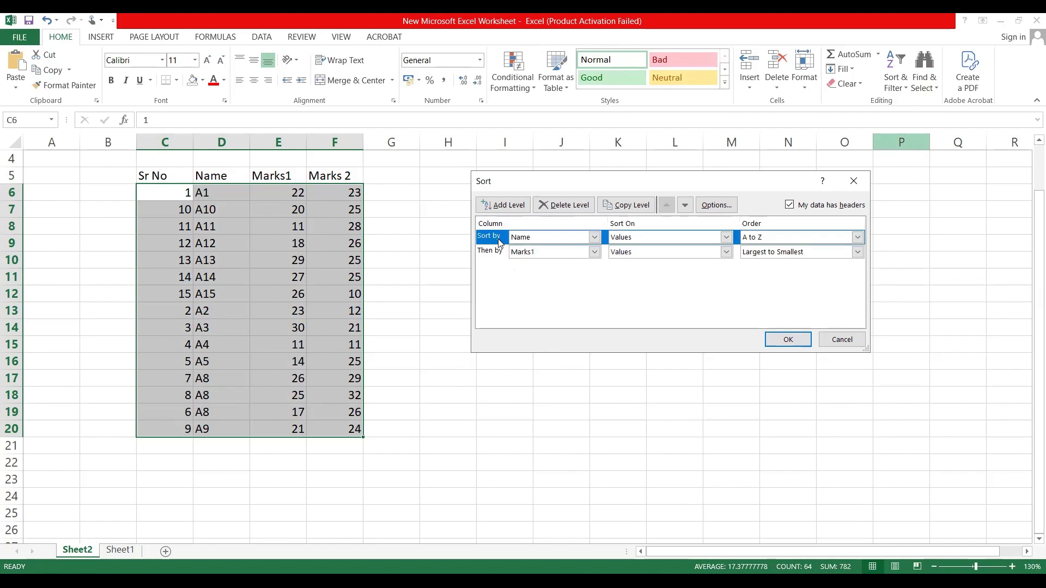
left_click(563, 204)
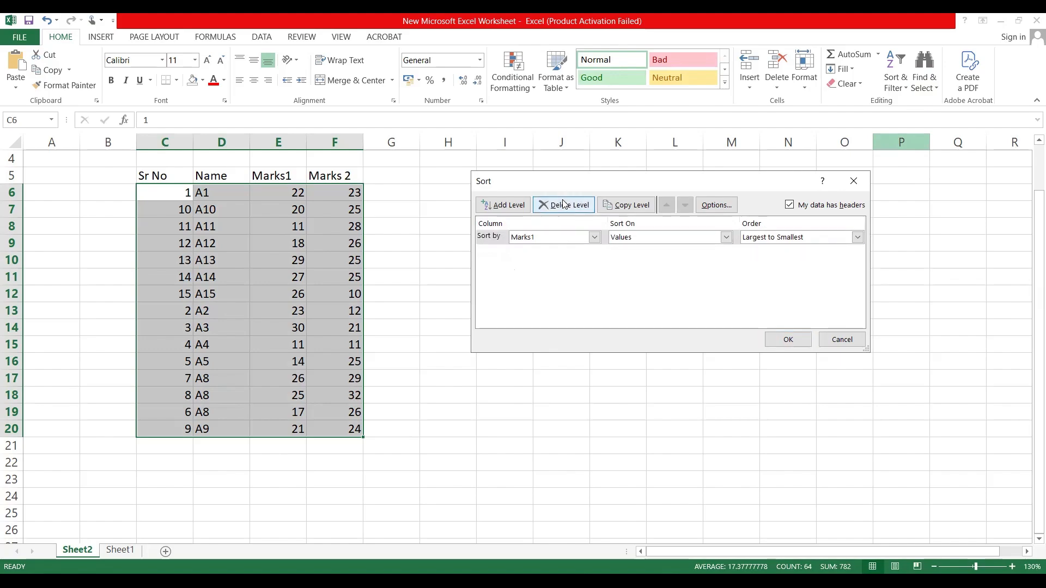
Step: Sort the table by Marks 2 values from largest to smallest, and select the Marks 2 values F6:F20
left_click(553, 240)
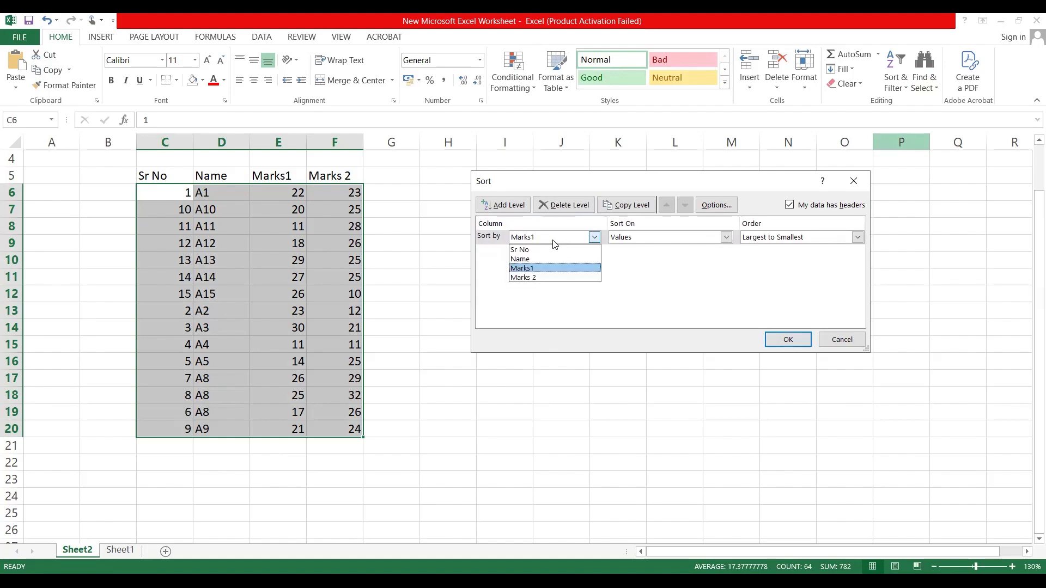
left_click(542, 277)
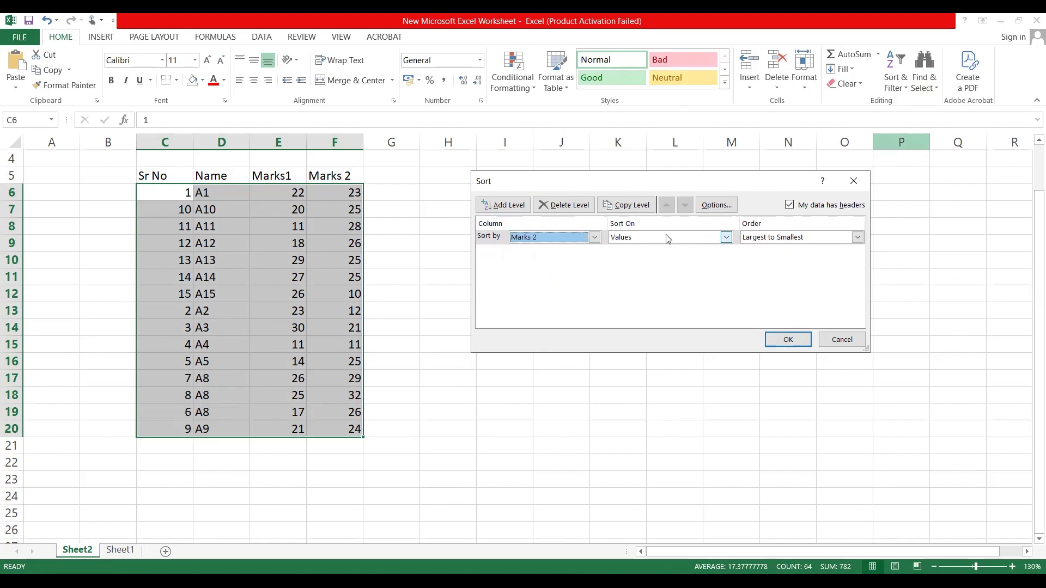
left_click(778, 340)
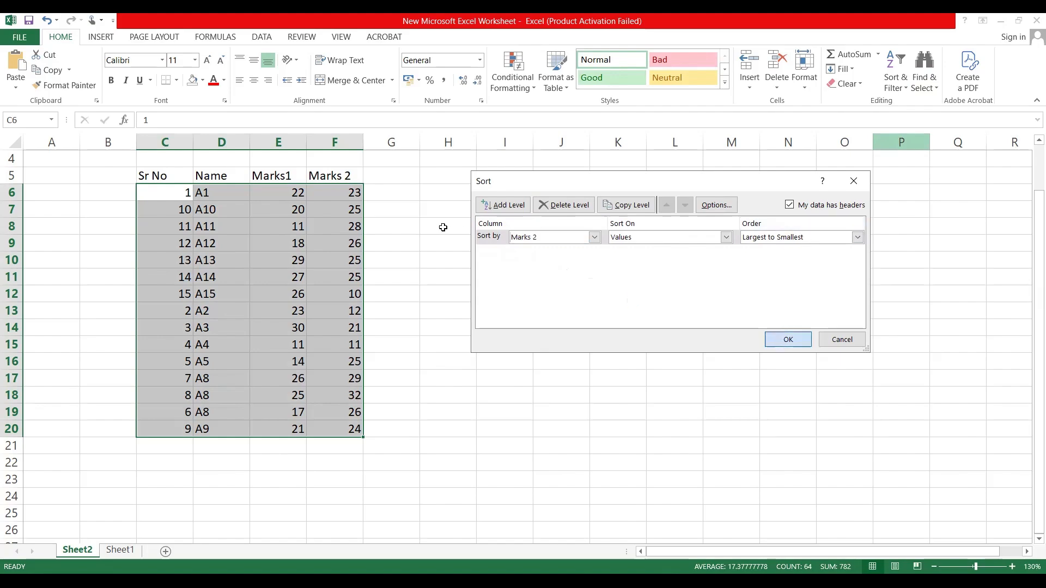
left_click(443, 227)
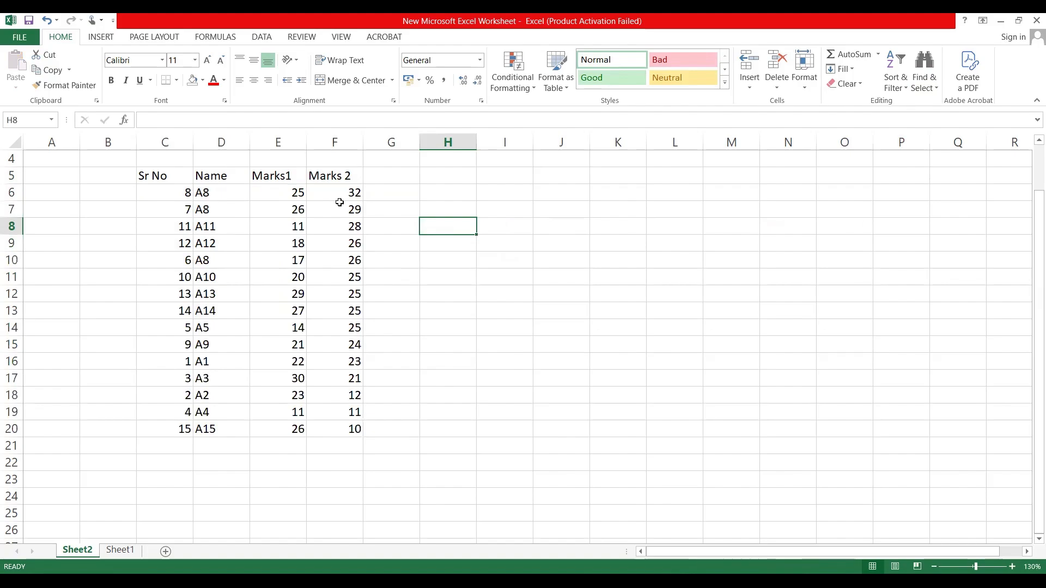
left_click_drag(349, 193, 353, 429)
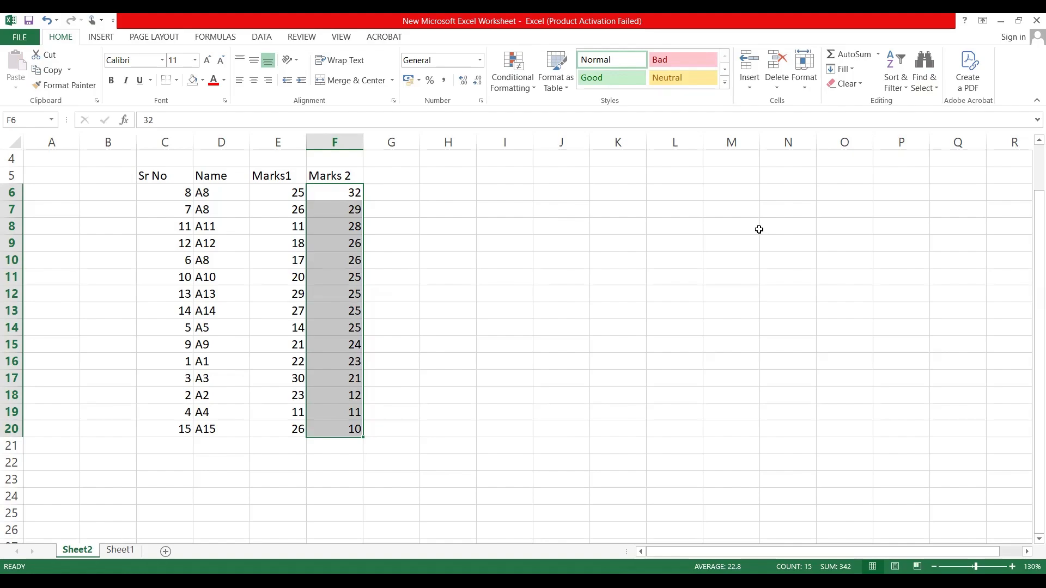
Step: Enter the city names Mumbai, Pune, Beed, Sangali and Satara down column I from I9 to I13
left_click_drag(223, 191, 229, 425)
left_click(519, 245)
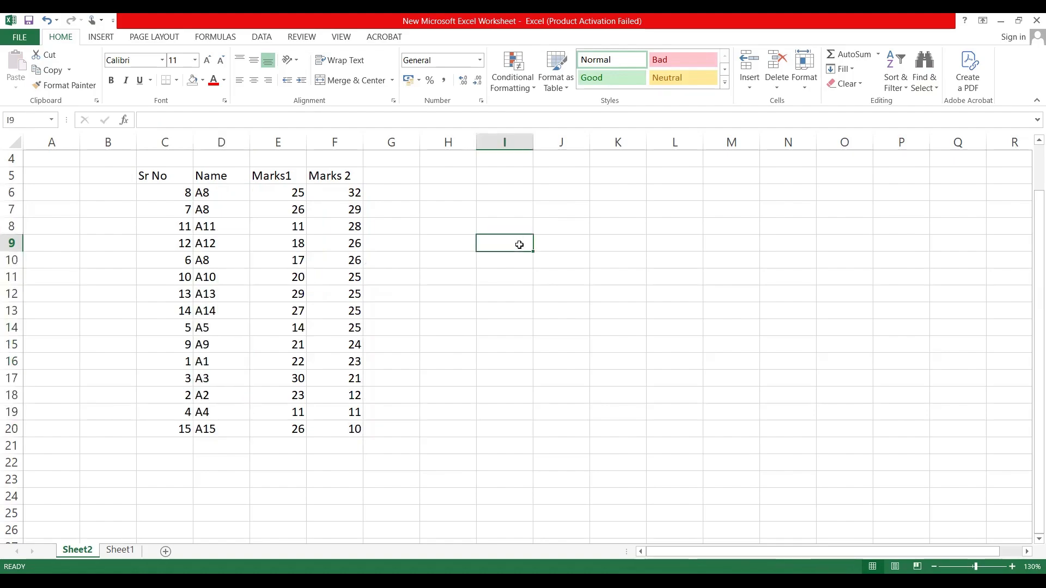
type("Mumbai")
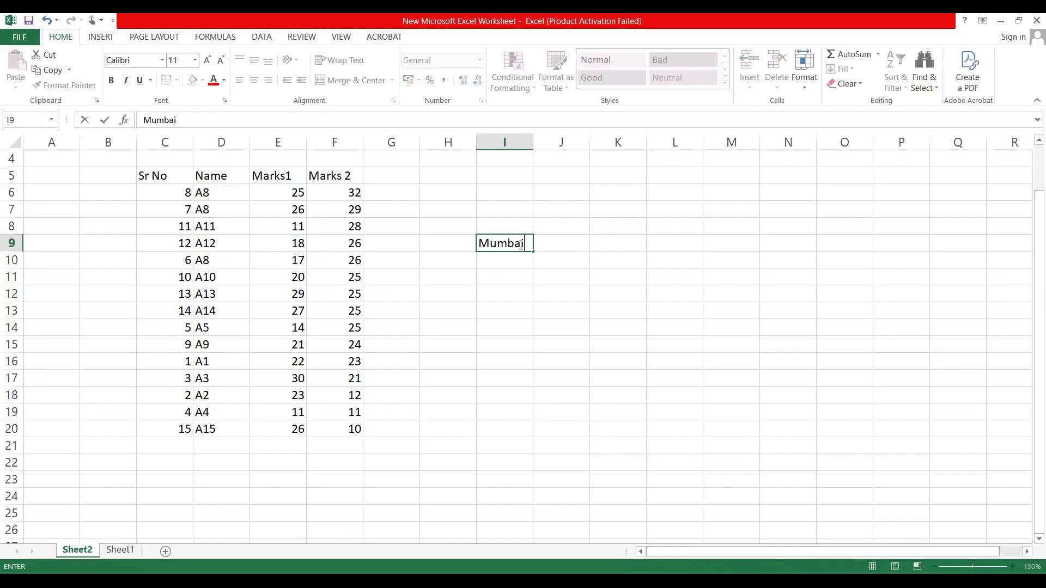
key("Return")
type("Pune")
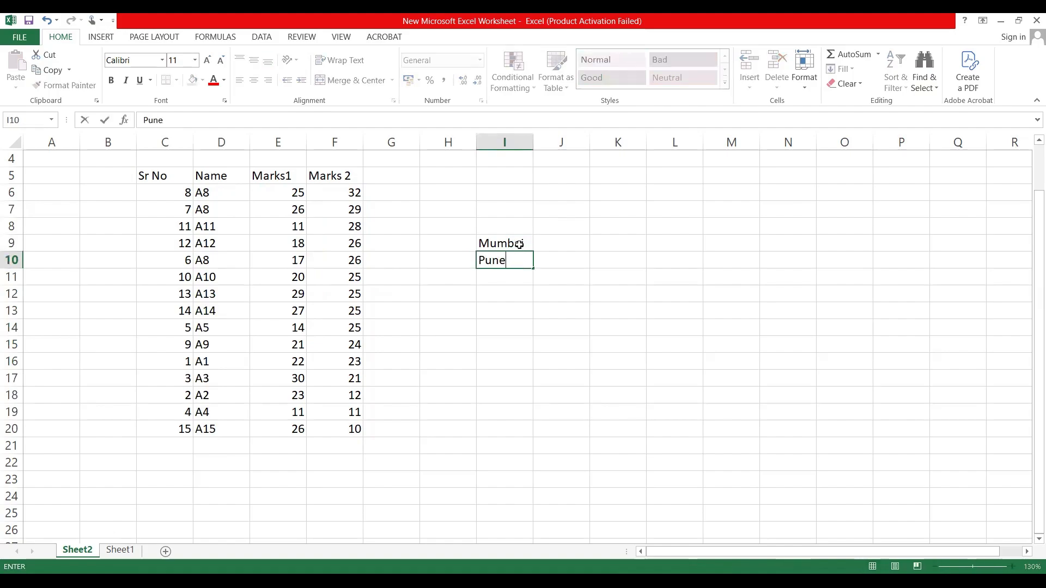
key("Return")
type("Beed")
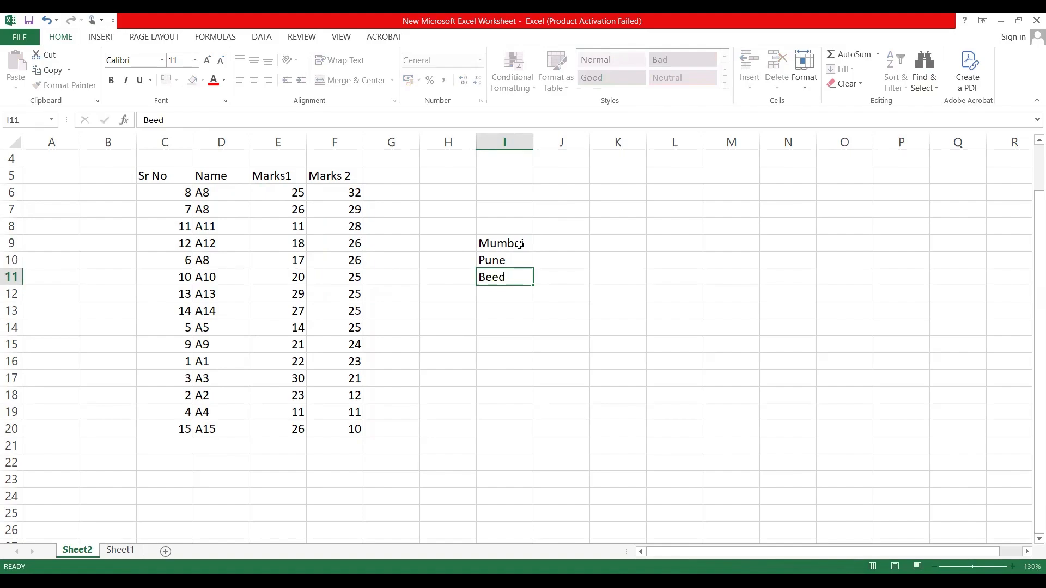
key("Return")
type("Sangali")
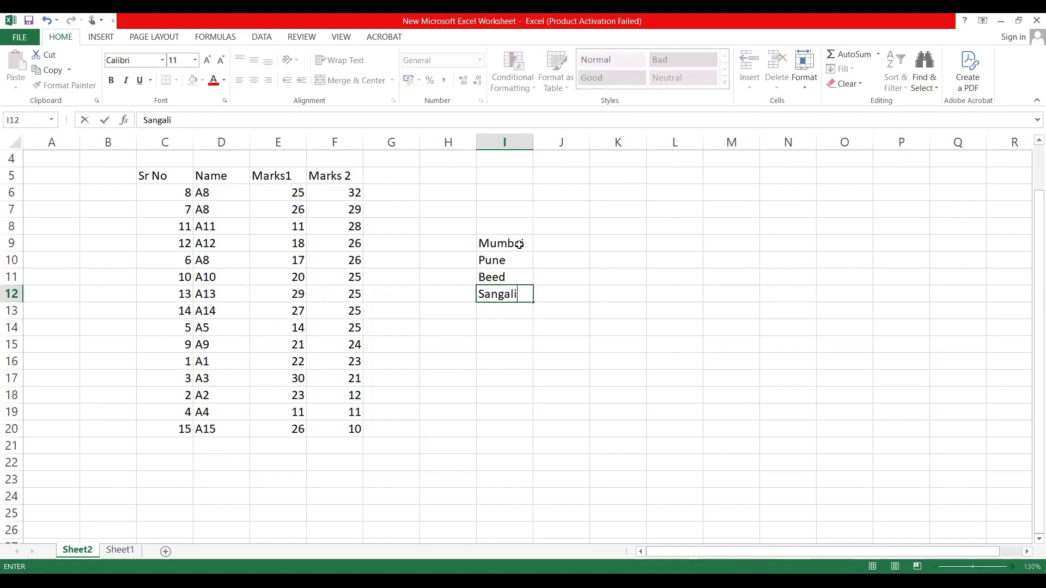
key("Return")
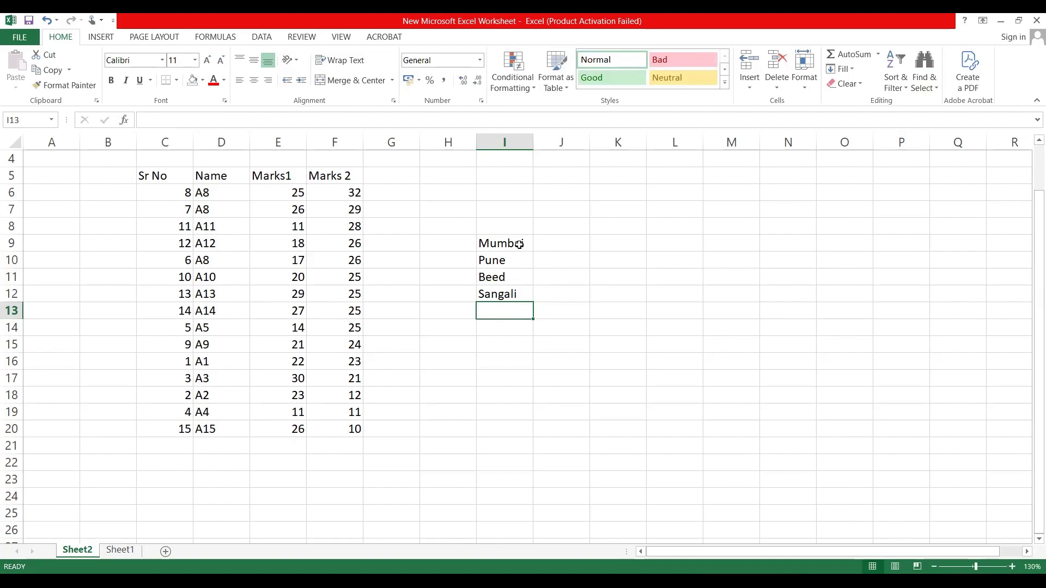
type("Say")
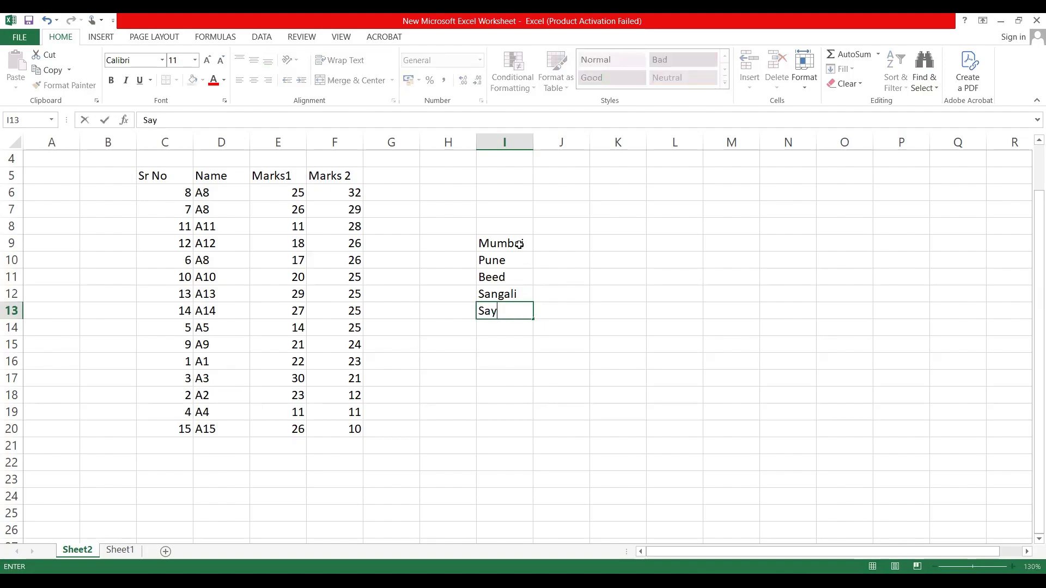
key("BackSpace")
type("tara")
key("Return")
Step: Sort the city names in I8:I13 from A to Z
left_click_drag(507, 226, 512, 314)
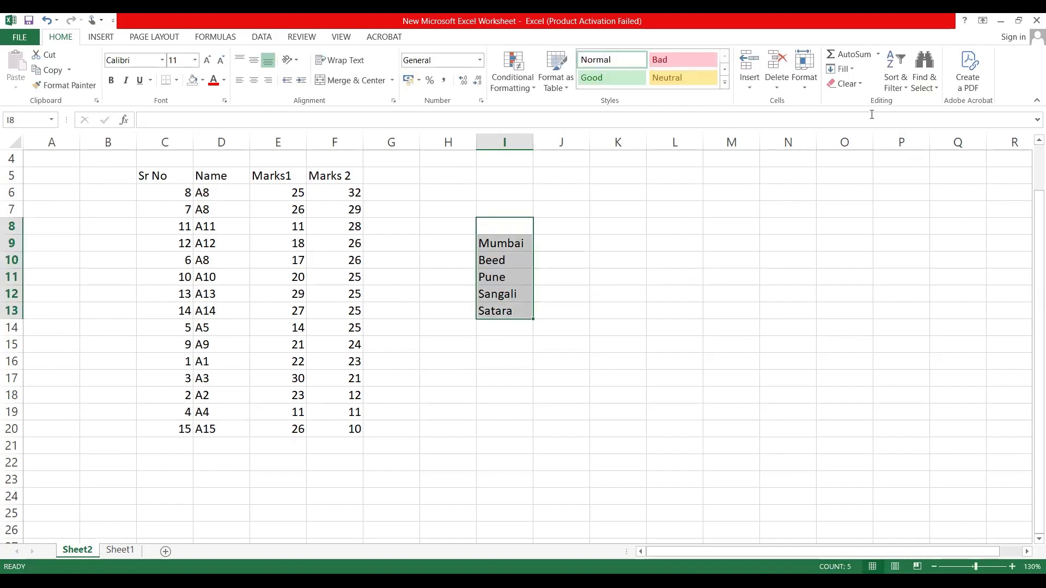
key("ctrl+q")
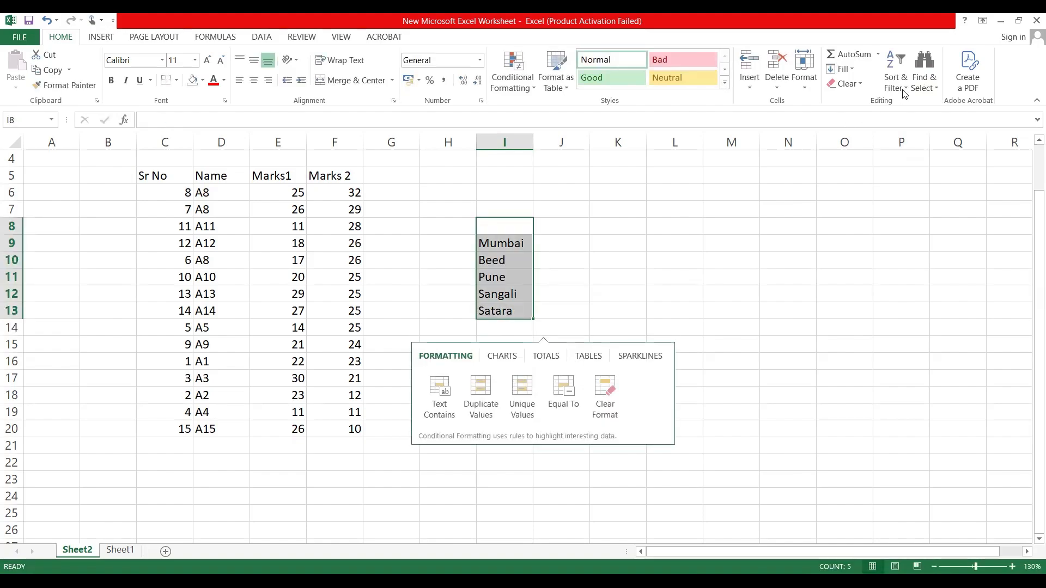
left_click(904, 87)
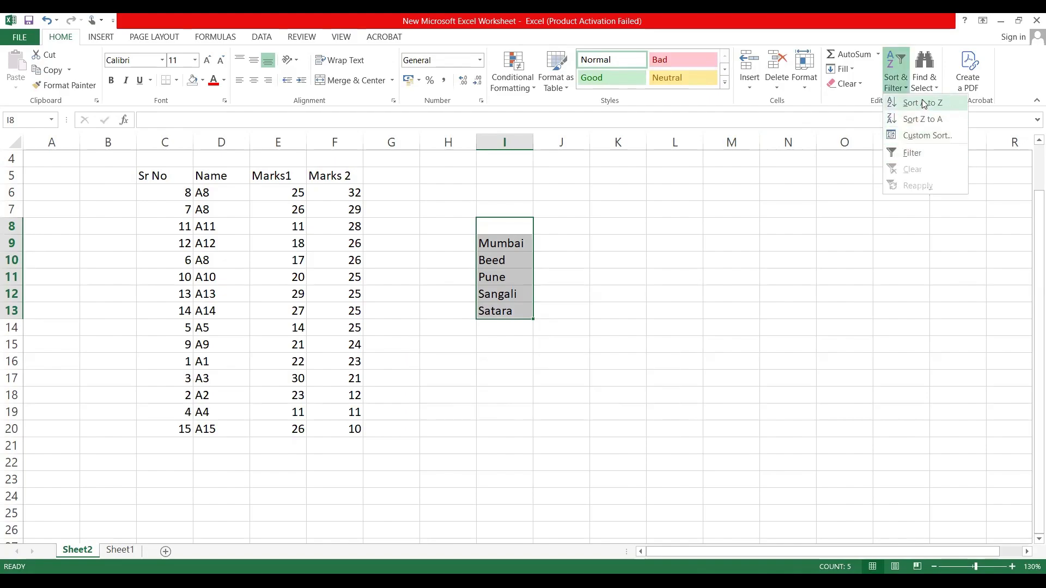
left_click(924, 104)
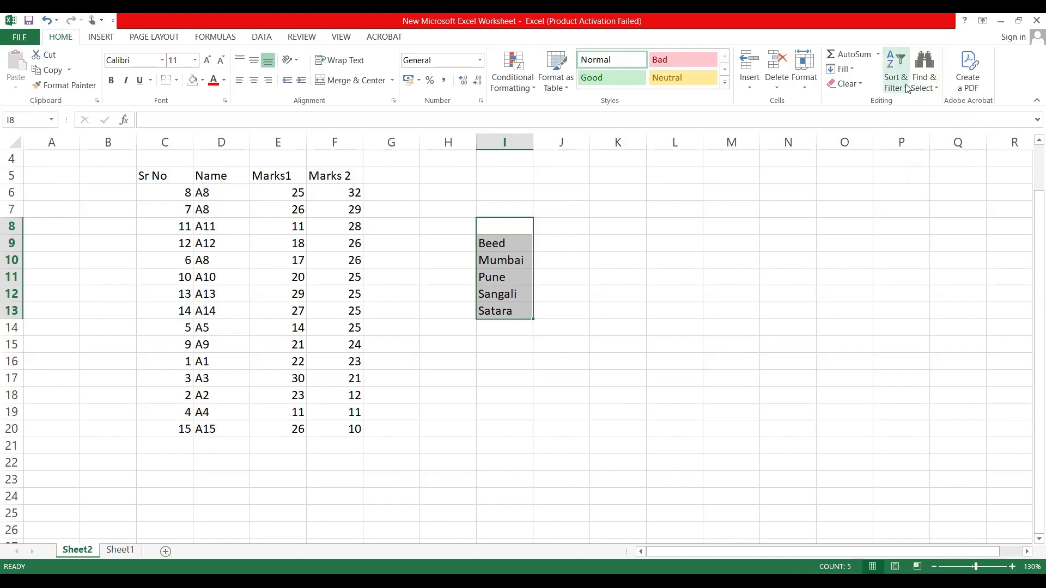
Step: Sort the city names in I8:I13 from Z to A
left_click(907, 89)
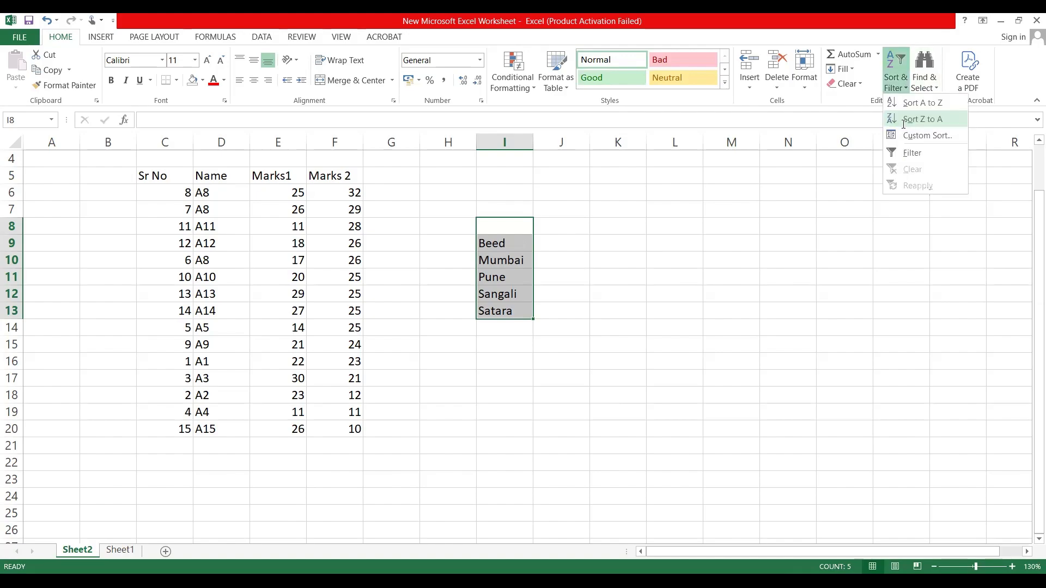
left_click(921, 119)
left_click(618, 292)
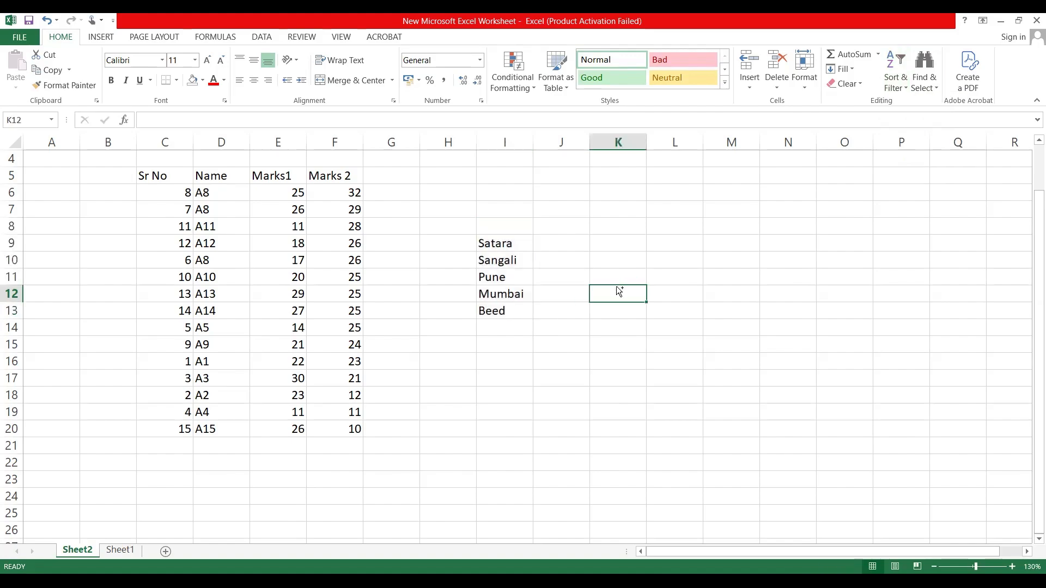
Step: Undo the Z to A sort of the city names in column I
key("ctrl+z")
key("ctrl+z")
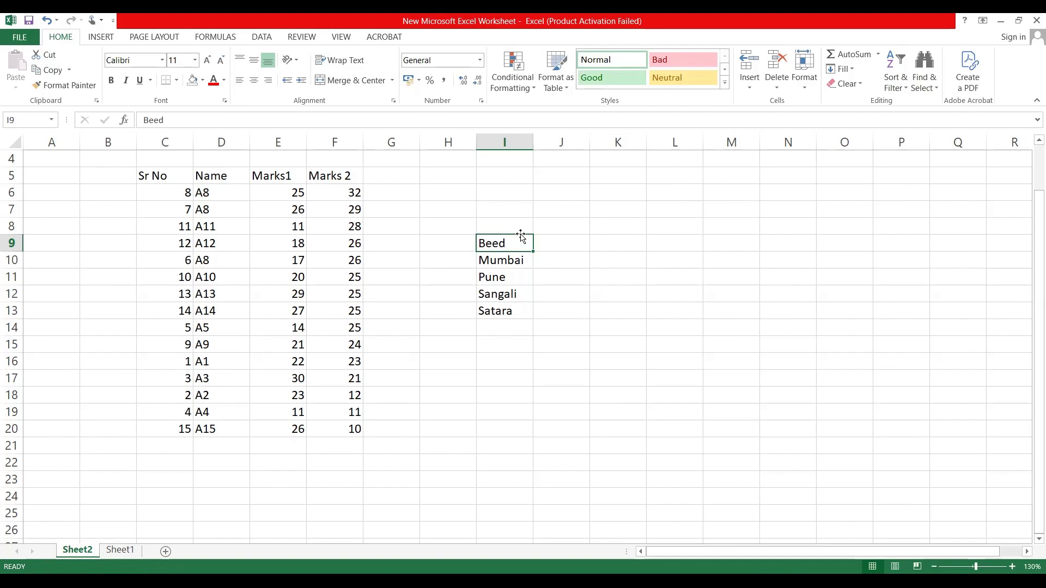
left_click(510, 312, "shift")
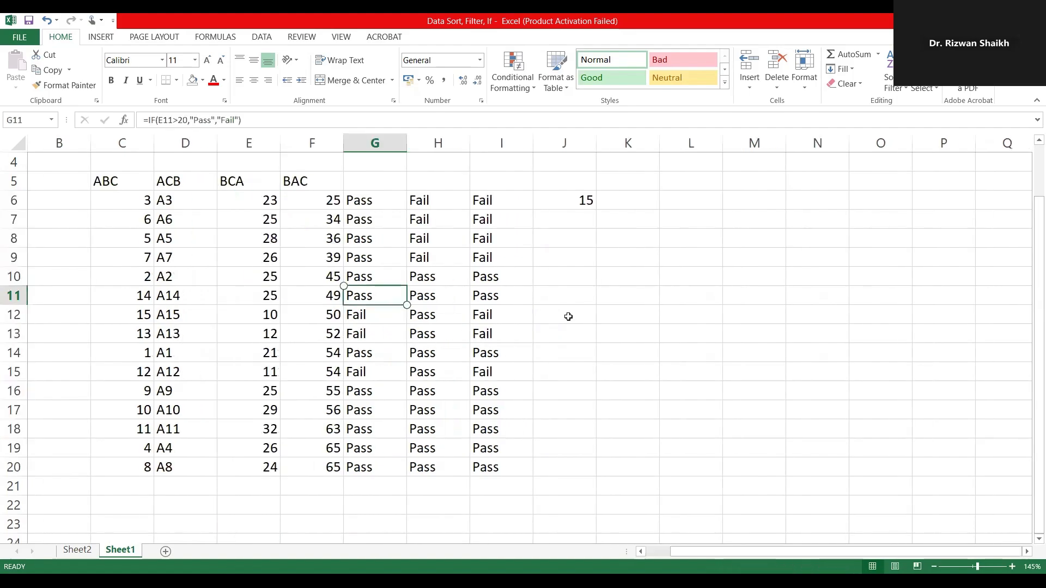
Step: On Sheet1 of the Data Sort, Filter, If workbook, rename header C5 to Roll No and D5 to Name
left_click(138, 174)
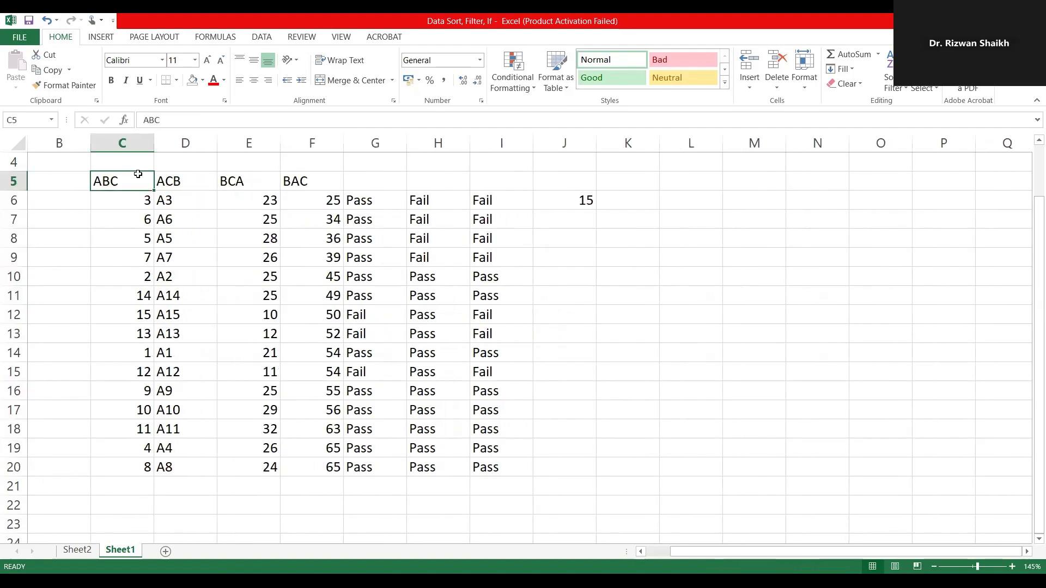
left_click(184, 179)
left_click(115, 183)
type("Ro")
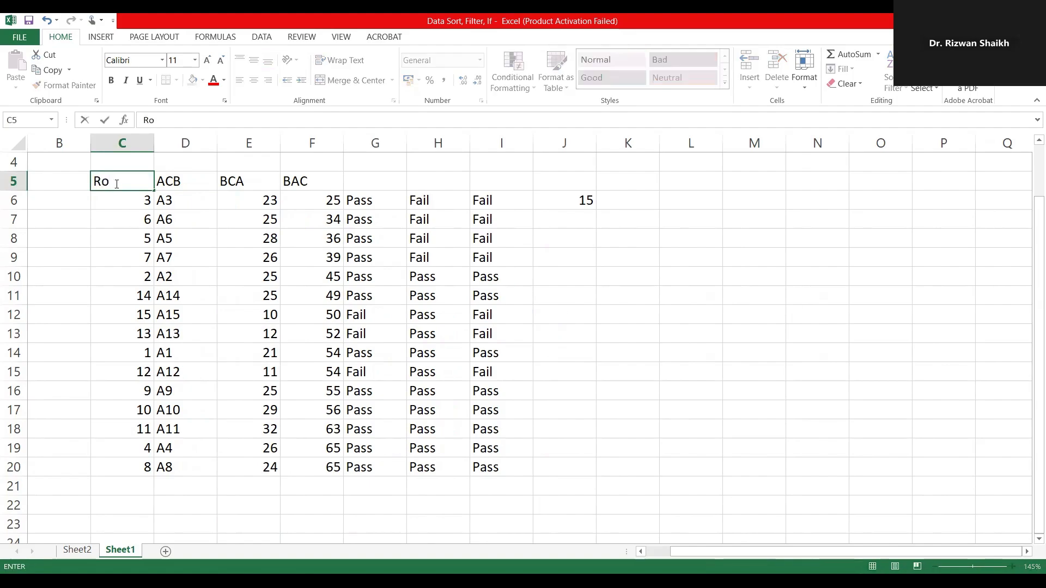
type("ll No")
key("Tab")
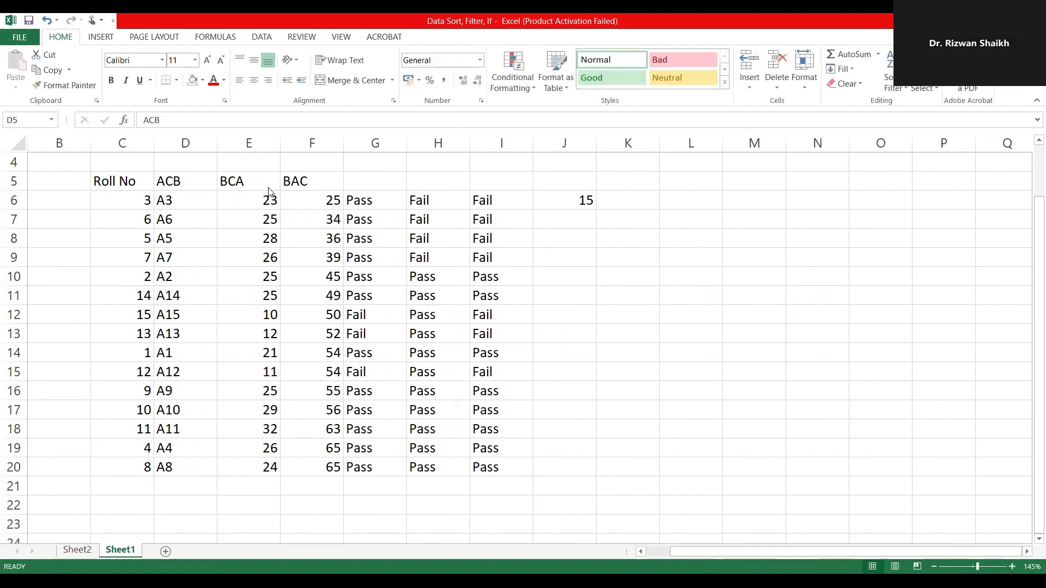
left_click(170, 186)
type("Name")
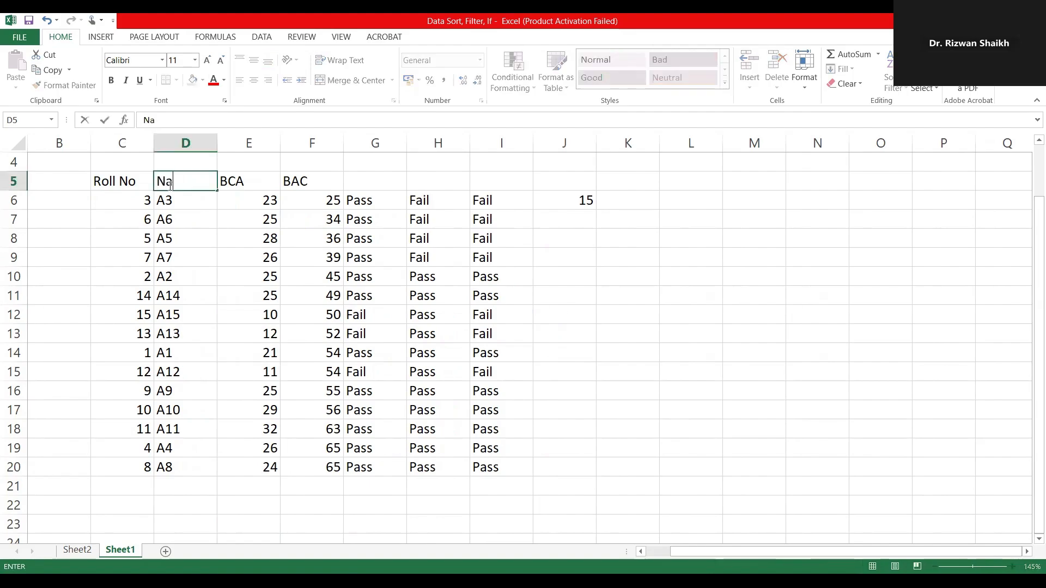
Step: Rename the headers in E5 and F5 to M1 and M2
left_click(263, 178)
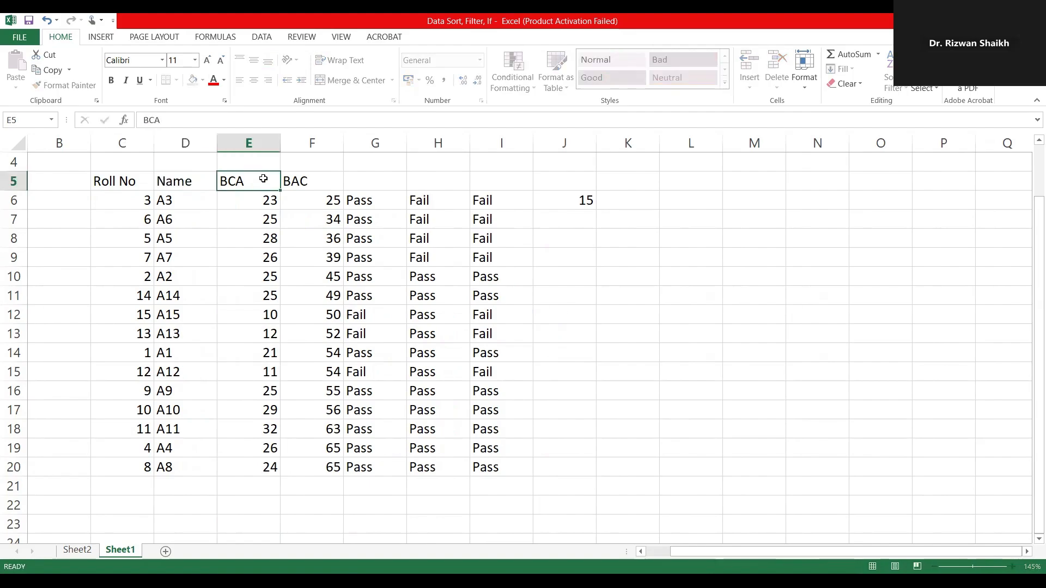
type("M1")
left_click(305, 177)
type("M")
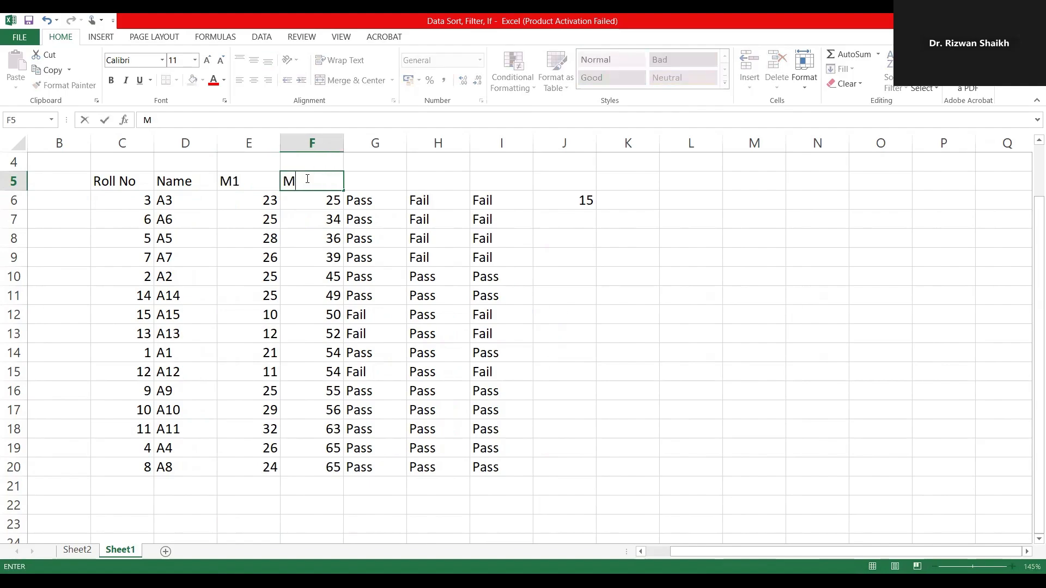
type("2")
left_click(364, 201)
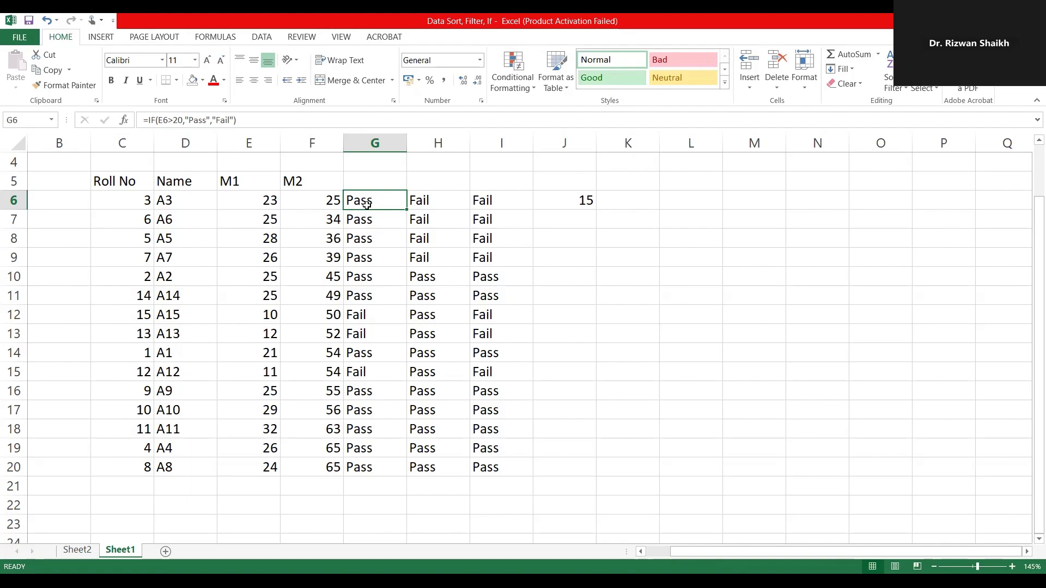
Step: Rename the two marks column headers to S1 in E5 and S2 in F5
left_click(233, 194)
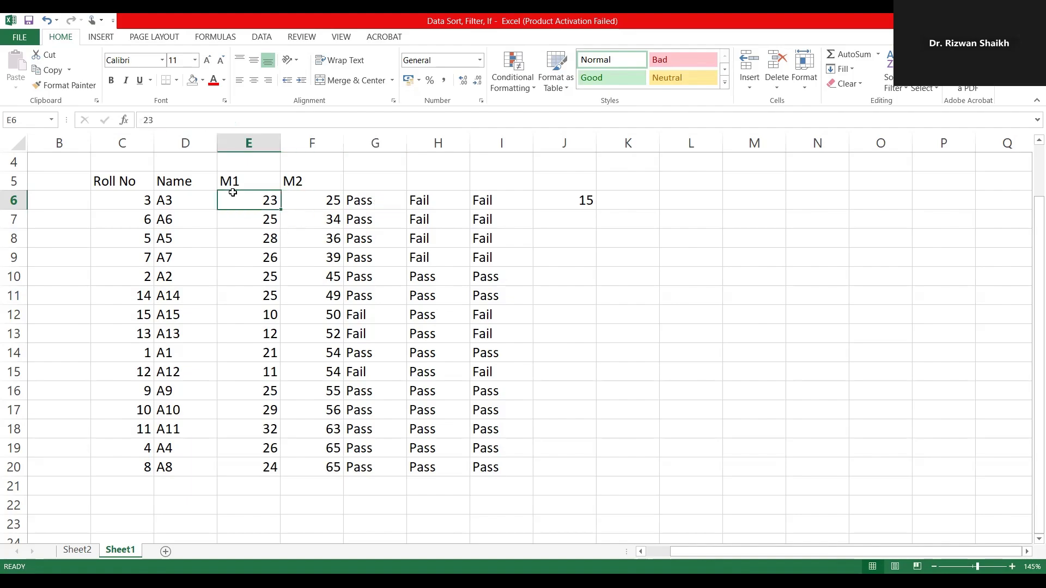
double_click(262, 182)
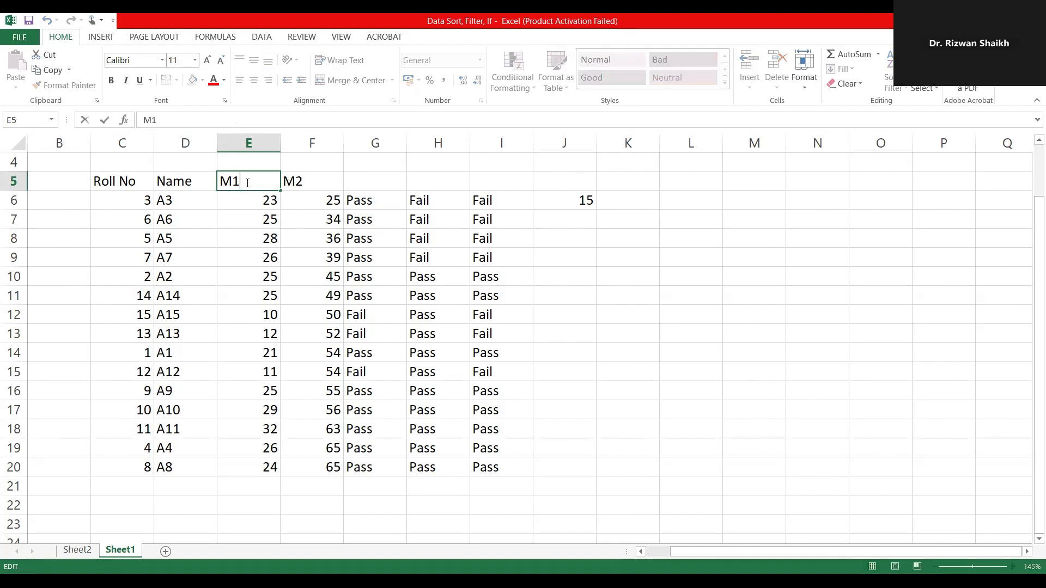
left_click_drag(267, 181, 193, 185)
type("S1")
left_click(309, 181)
type("S2")
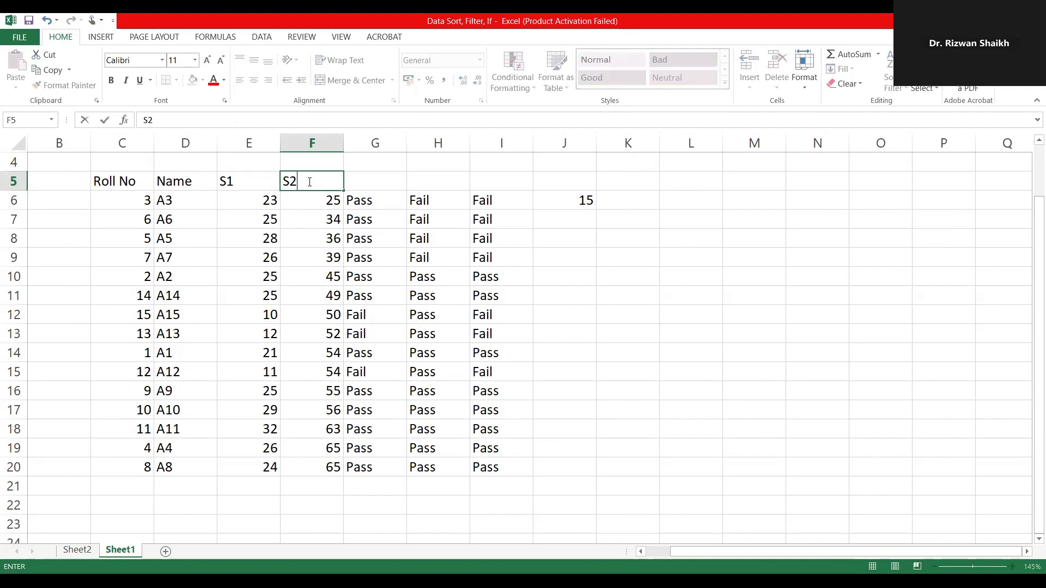
left_click(243, 205)
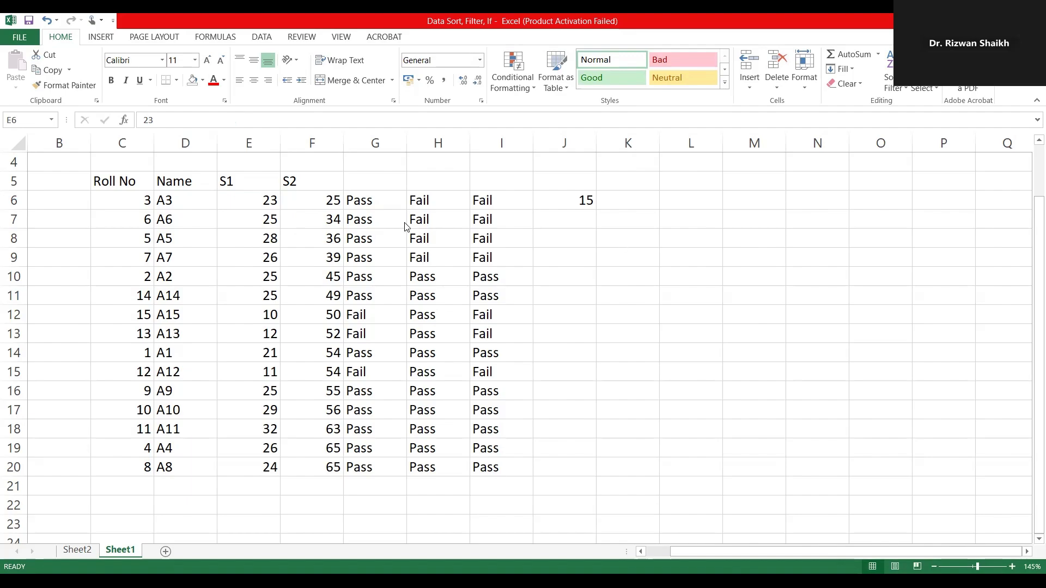
Step: Add the headers M1 in G5 and M2 in H5 above the Pass/Fail columns
left_click(382, 203)
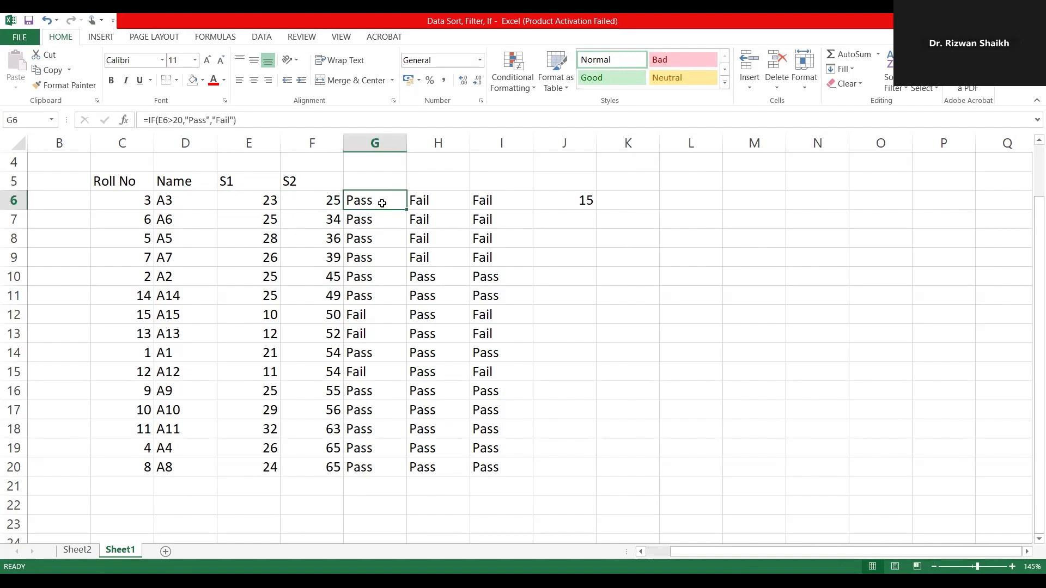
left_click(252, 204)
left_click(375, 201)
left_click(376, 183)
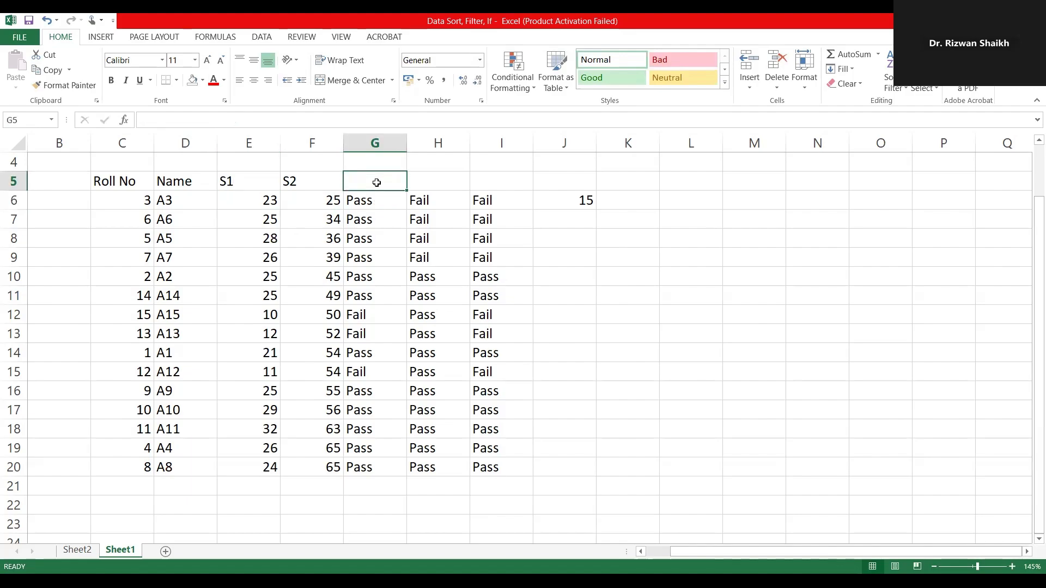
type("M1")
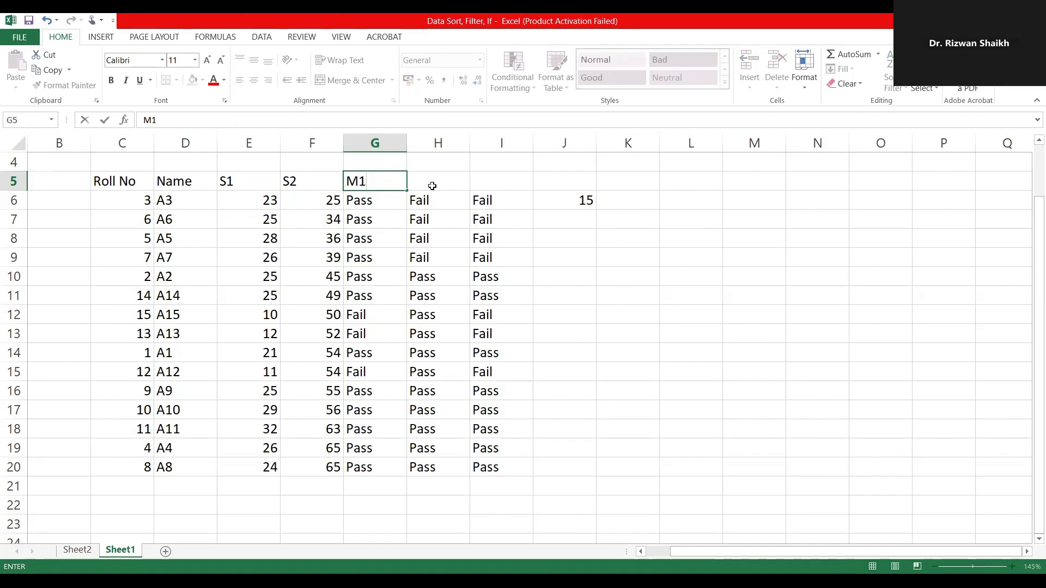
left_click(432, 186)
type("M2")
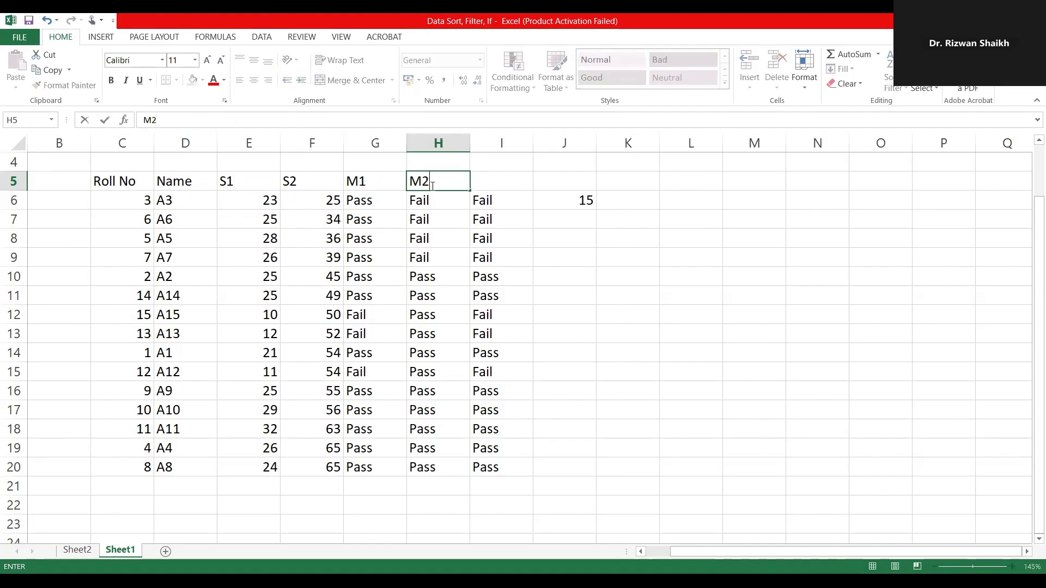
Step: Clear the existing IF formulas from G6:G20 under the M1 header
left_click(365, 204)
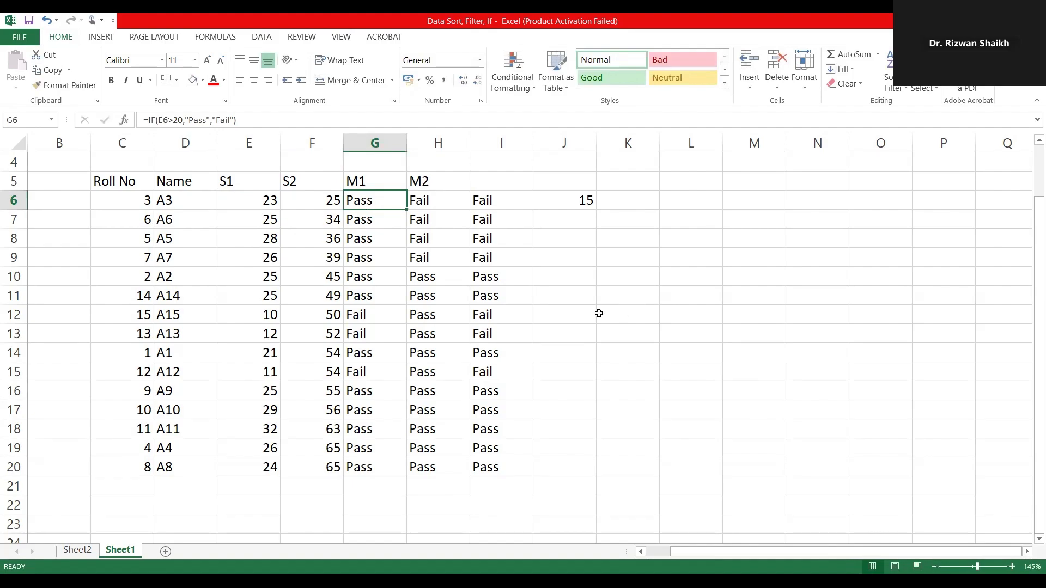
key("shift+Down")
key("shift+Down")
key("shift+Down")
key("shift+Down")
key("shift+Down")
key("shift+Down")
key("shift+Down")
key("shift+Down")
key("shift+Down")
key("shift+Down")
key("shift+Down")
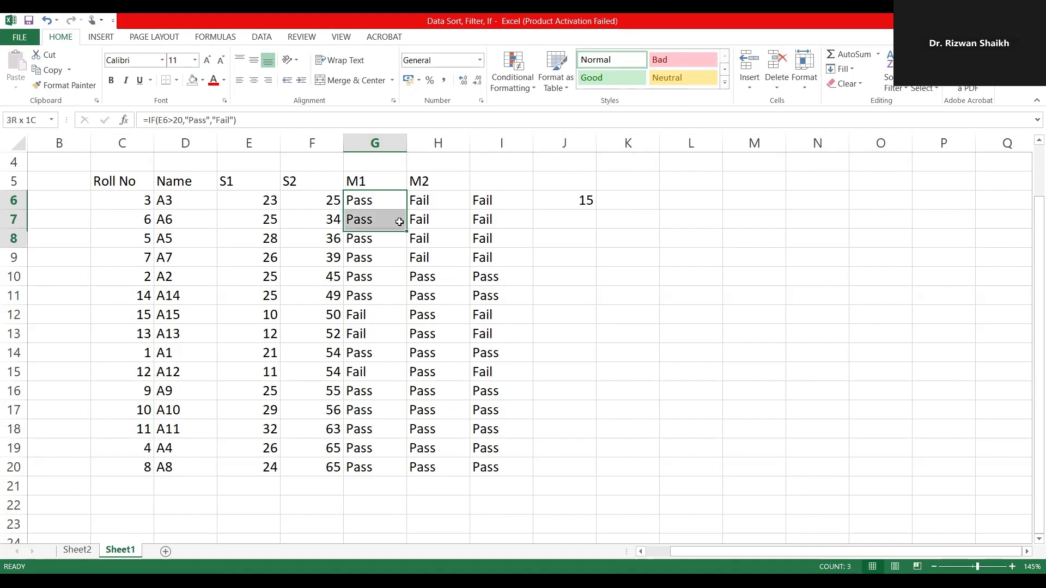
key("shift+Down")
key("shift+Down")
key("shift+Down")
key("shift+Down")
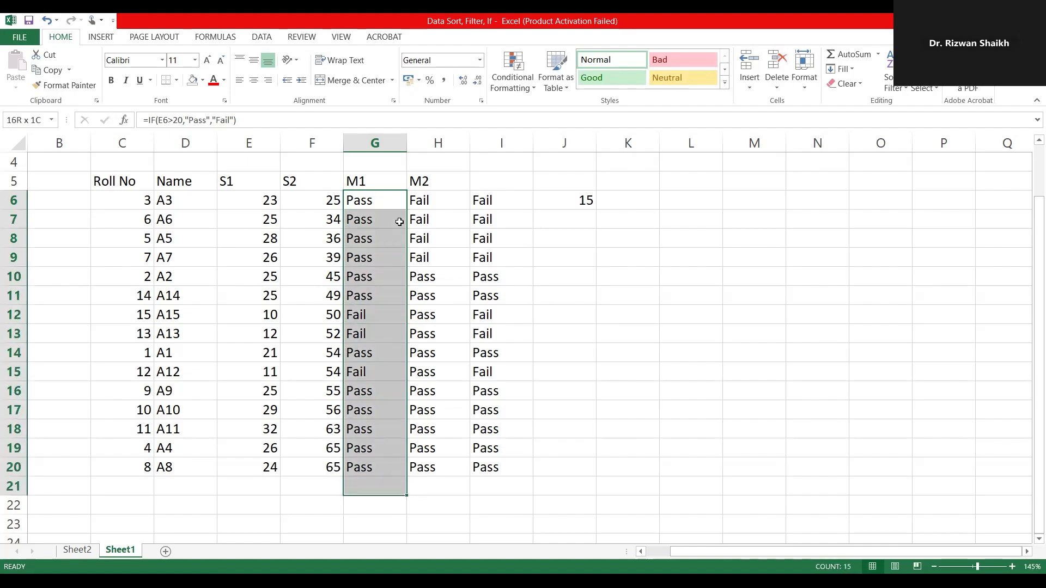
key("shift+Up")
key("Delete")
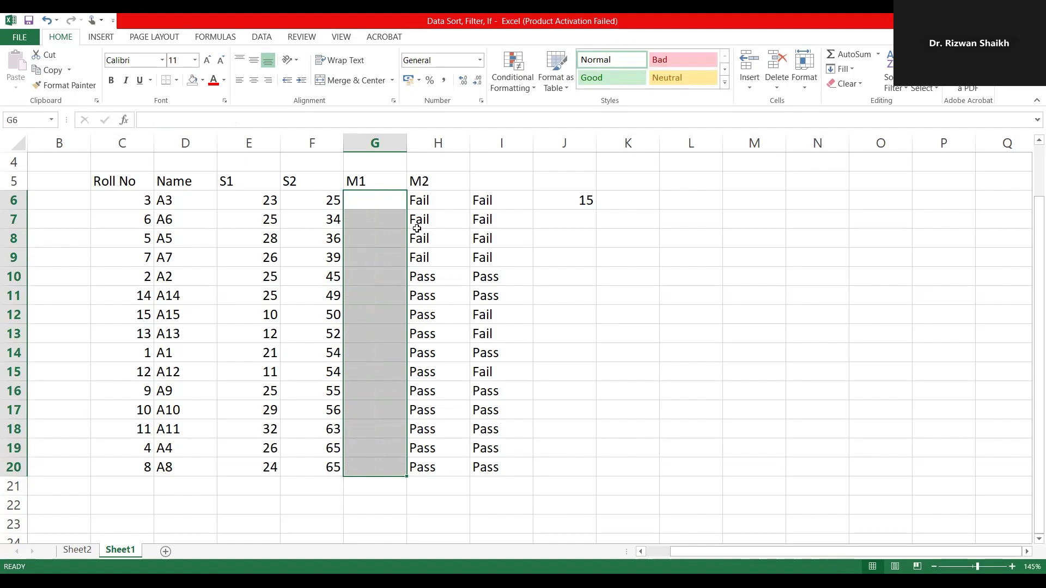
Step: Begin an IF formula in G6, the first result cell under the M1 header
left_click(365, 199)
double_click(366, 200)
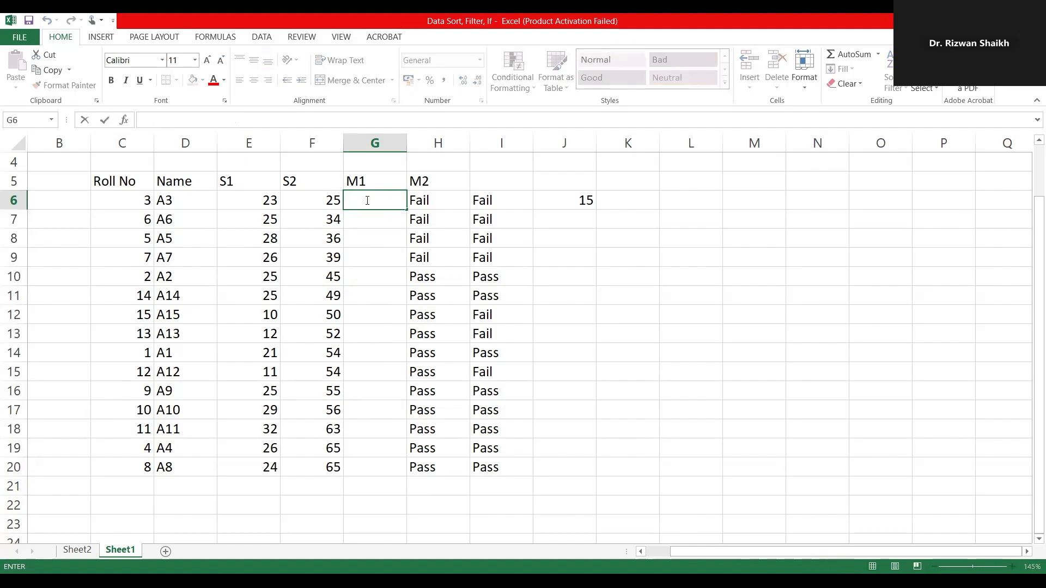
type("=")
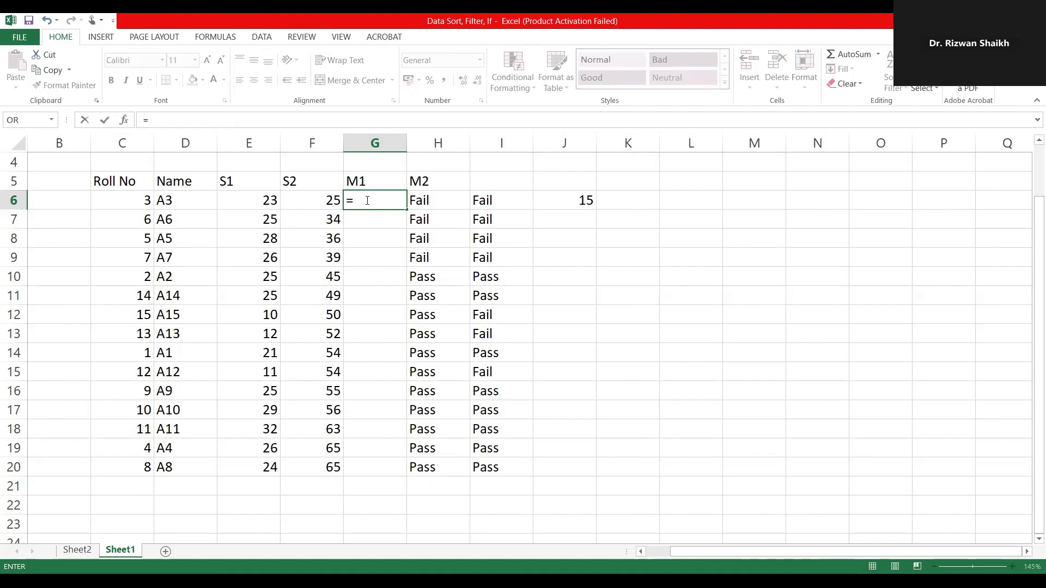
type("if")
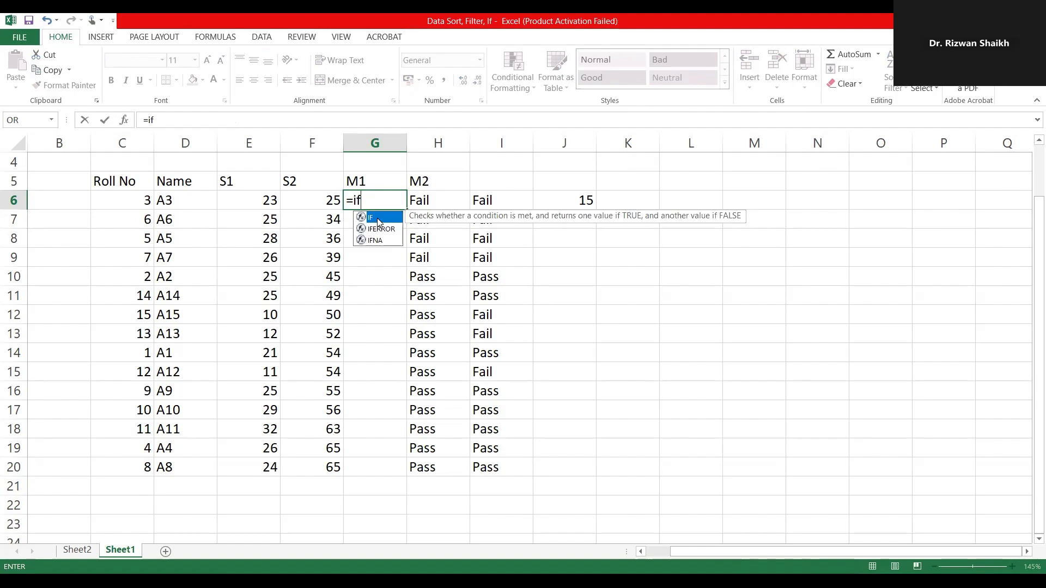
double_click(379, 220)
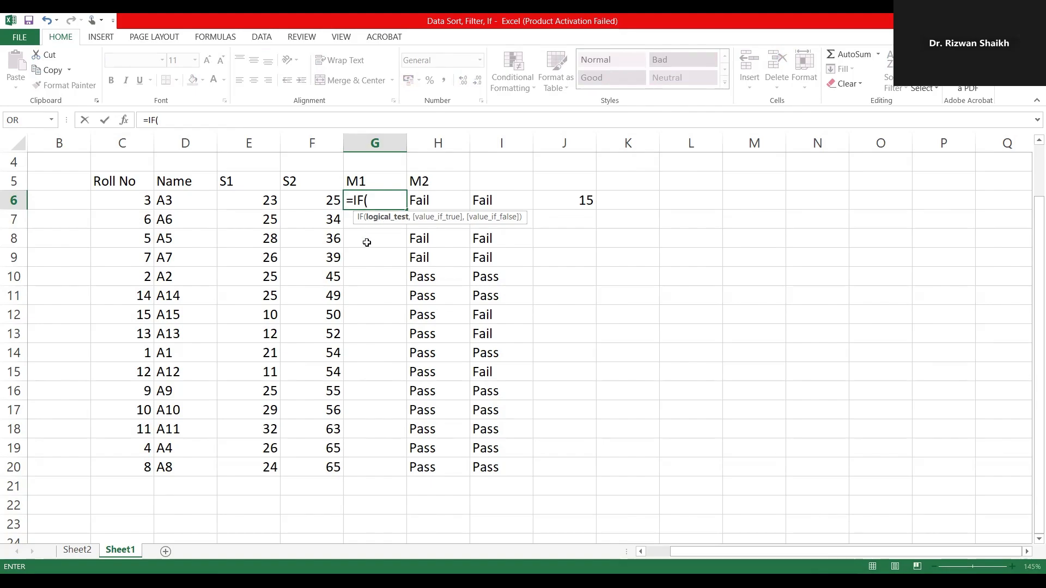
scroll(366, 242, "up", 1)
scroll(367, 242, "down", 2)
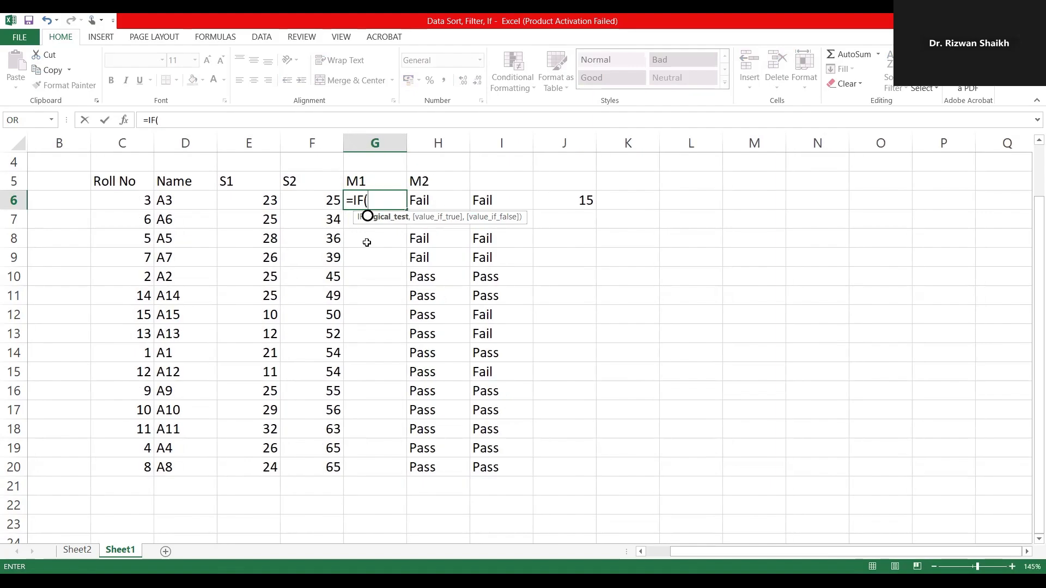
scroll(366, 243, "up", 1)
scroll(366, 242, "down", 1)
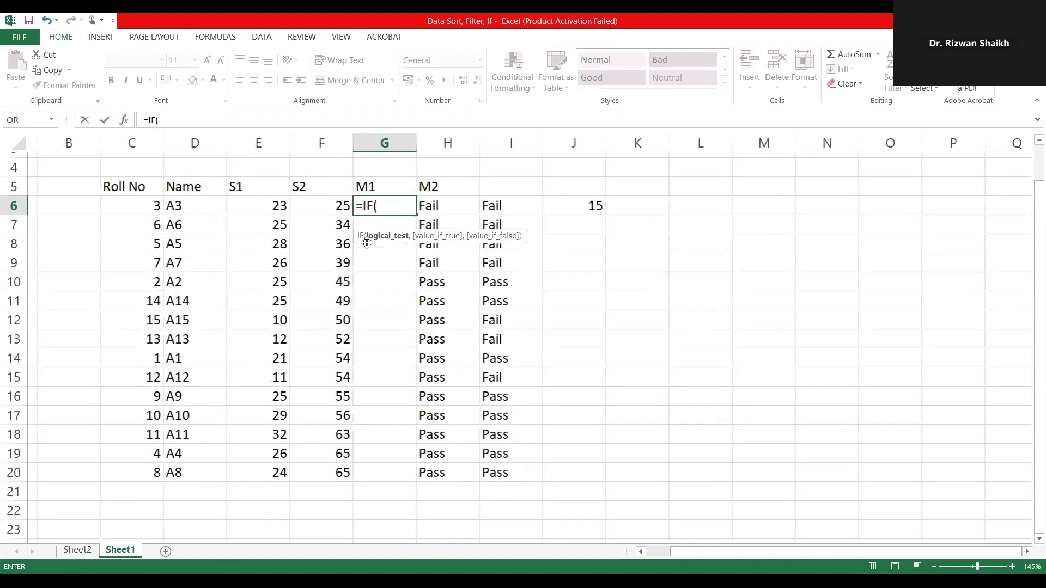
scroll(366, 243, "up", 1)
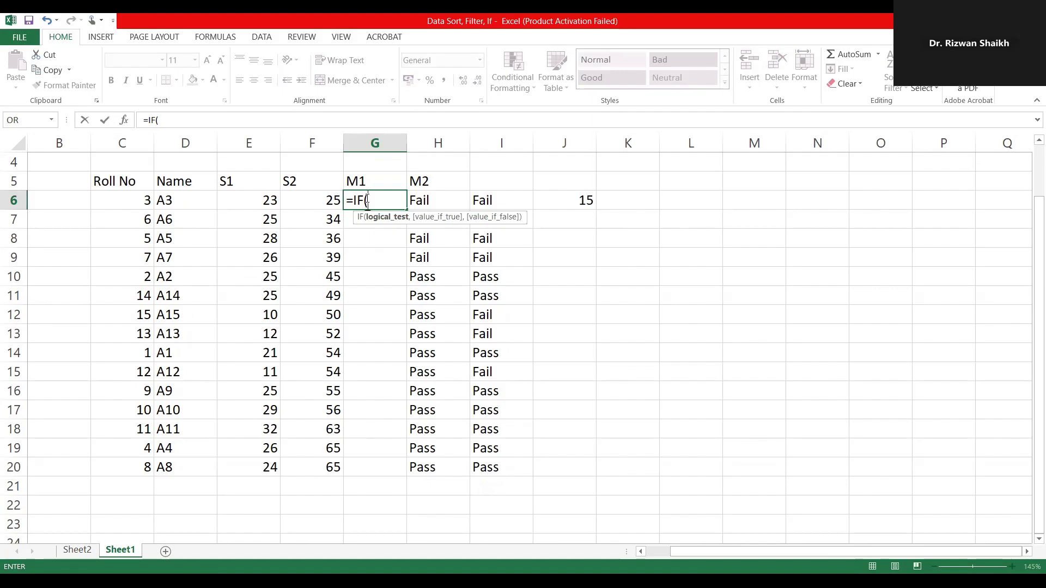
Step: Enter E6>15 as the logical test of the IF formula in G6
left_click(258, 200)
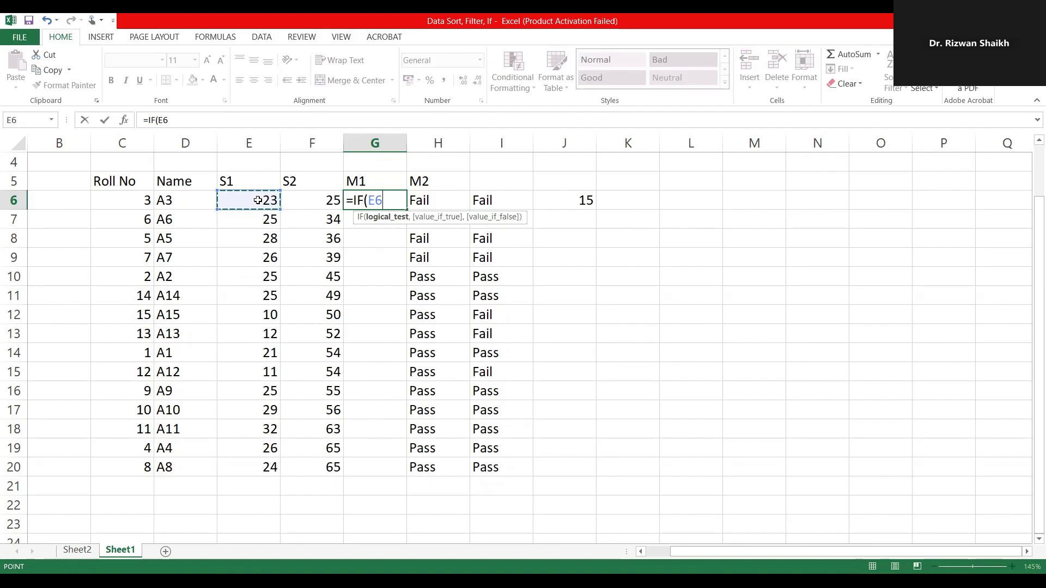
key("F8")
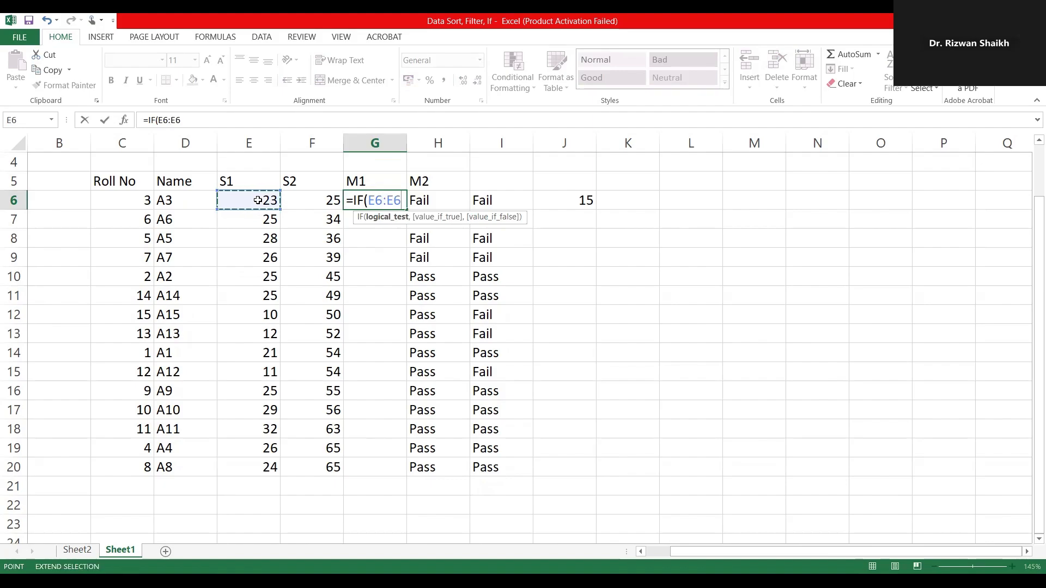
key("BackSpace")
key("BackSpace")
key("BackSpace")
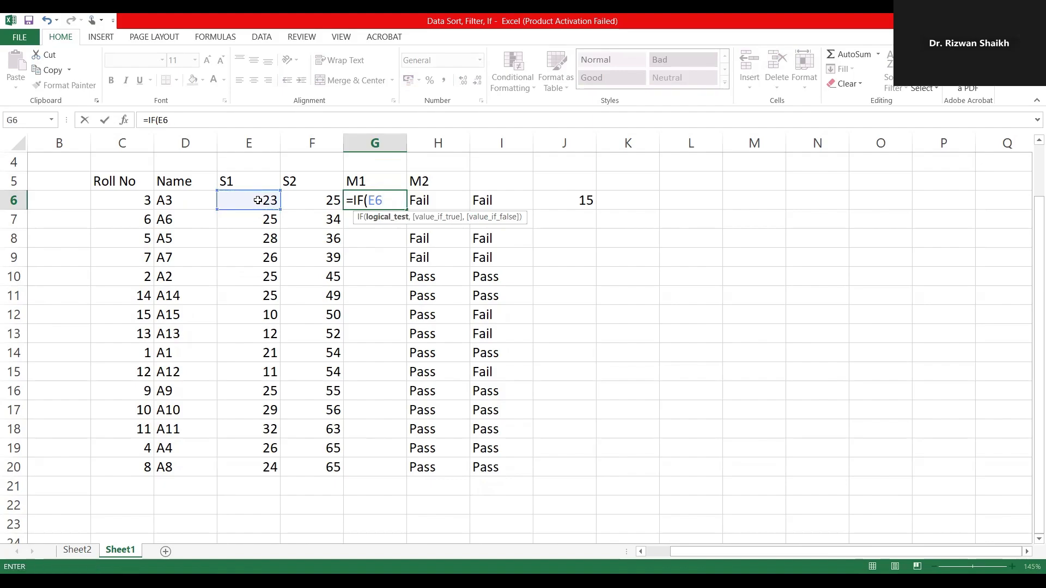
type(">15")
type(",")
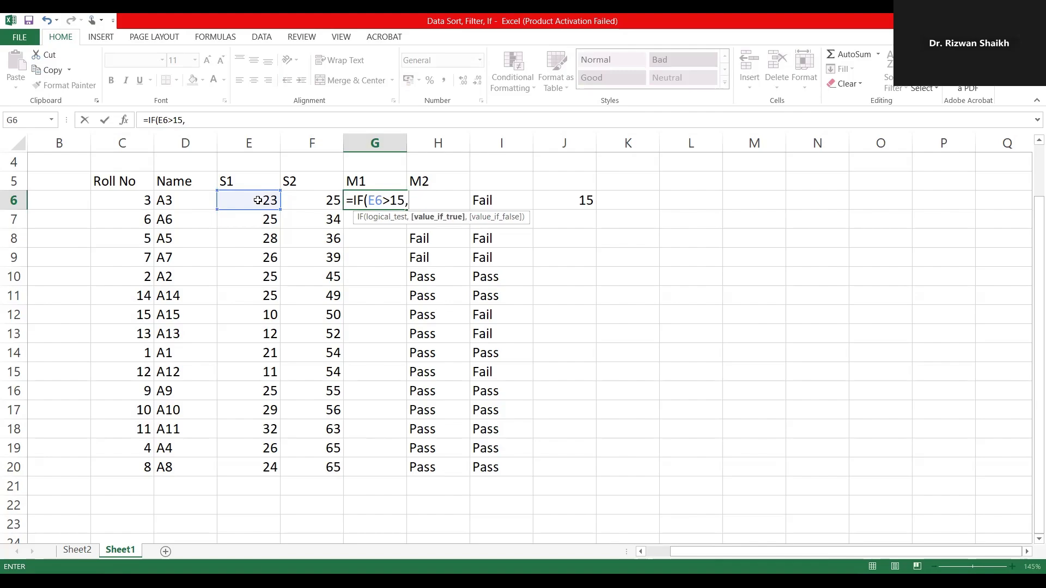
type("'")
Step: Complete the IF formula in G6 with "Pass" as the value if true and Fail as the value if false
key("BackSpace")
type("\"Pass\",\"Fail")
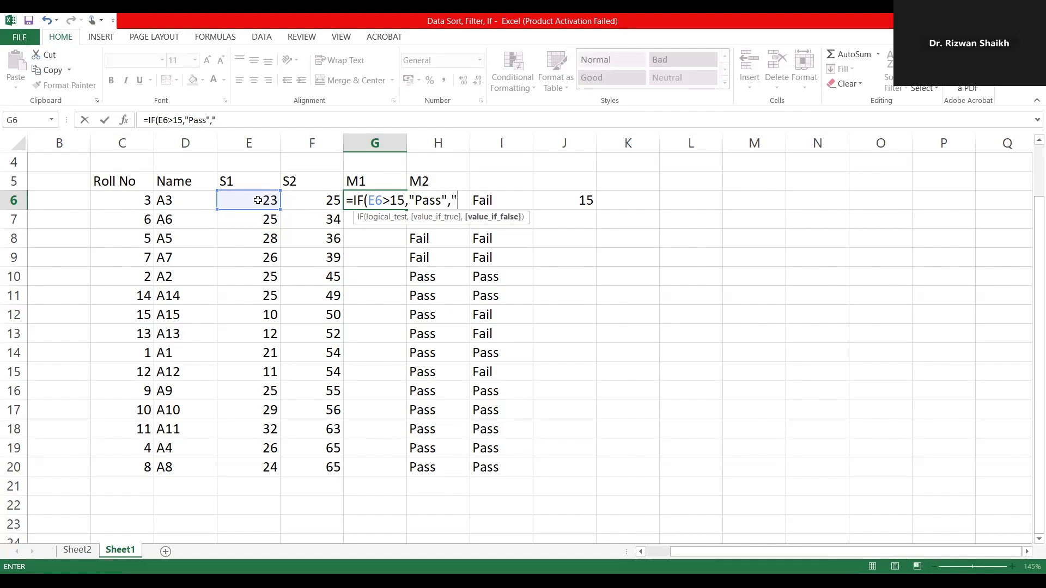
type("\")")
key("Return")
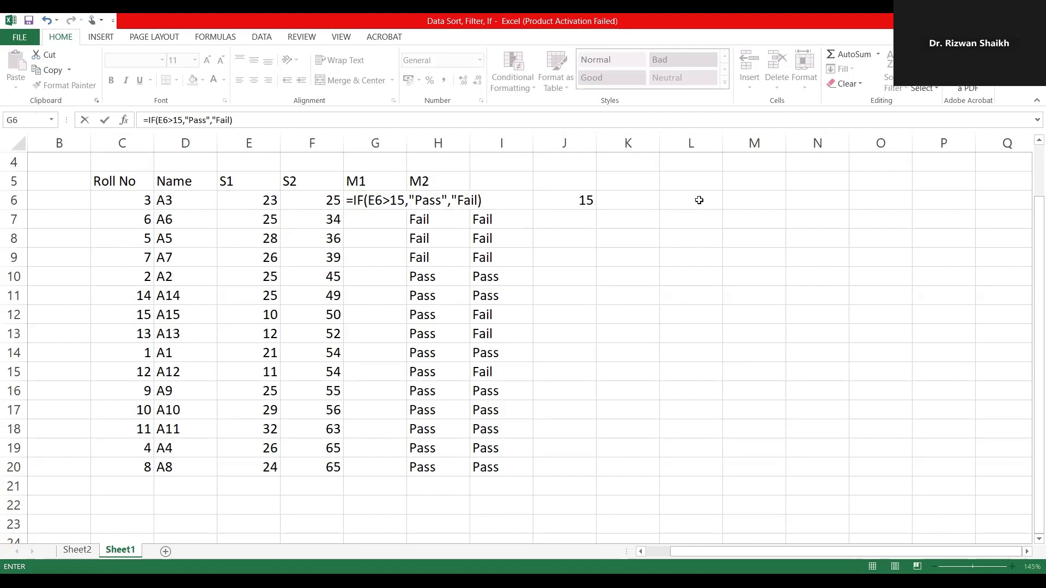
Step: Review the arguments of the formula in G6 and commit it as =IF(E6>15,"Pass","Fail"), accepting the proposed correction
left_click(699, 200)
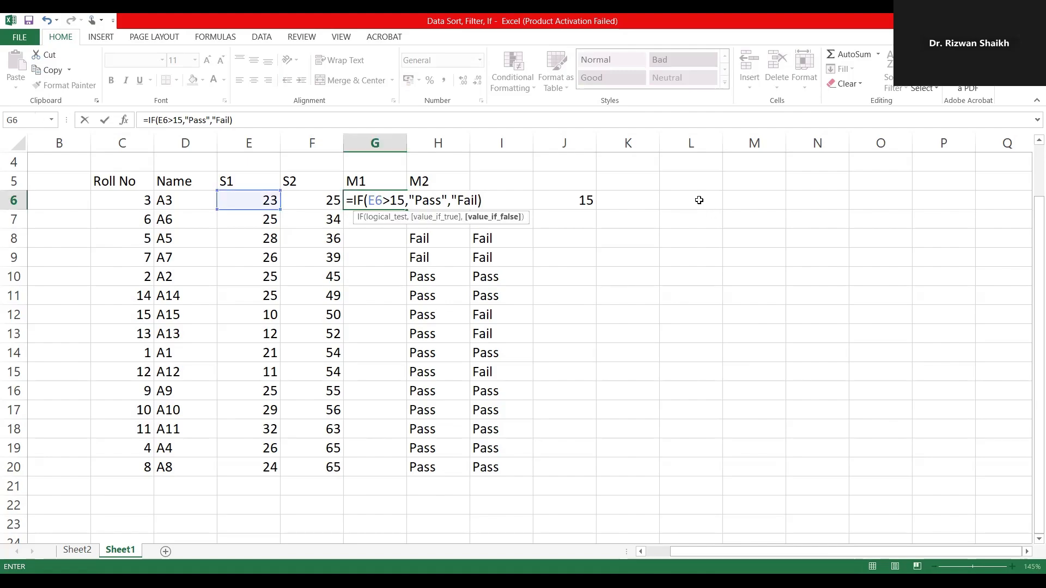
key("Return")
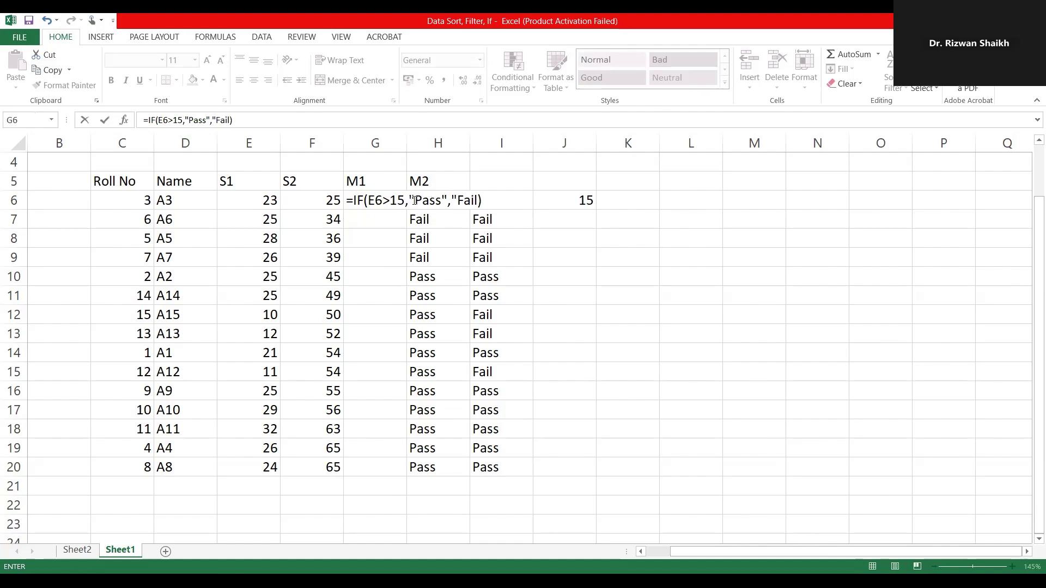
key("Return")
left_click_drag(415, 200, 495, 194)
left_click_drag(373, 200, 437, 200)
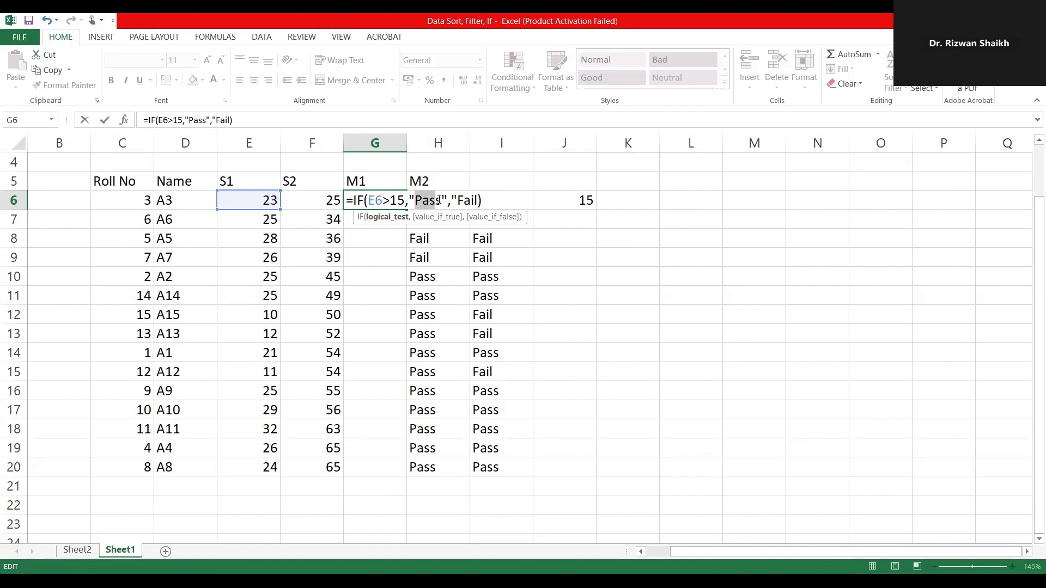
left_click_drag(368, 201, 387, 201)
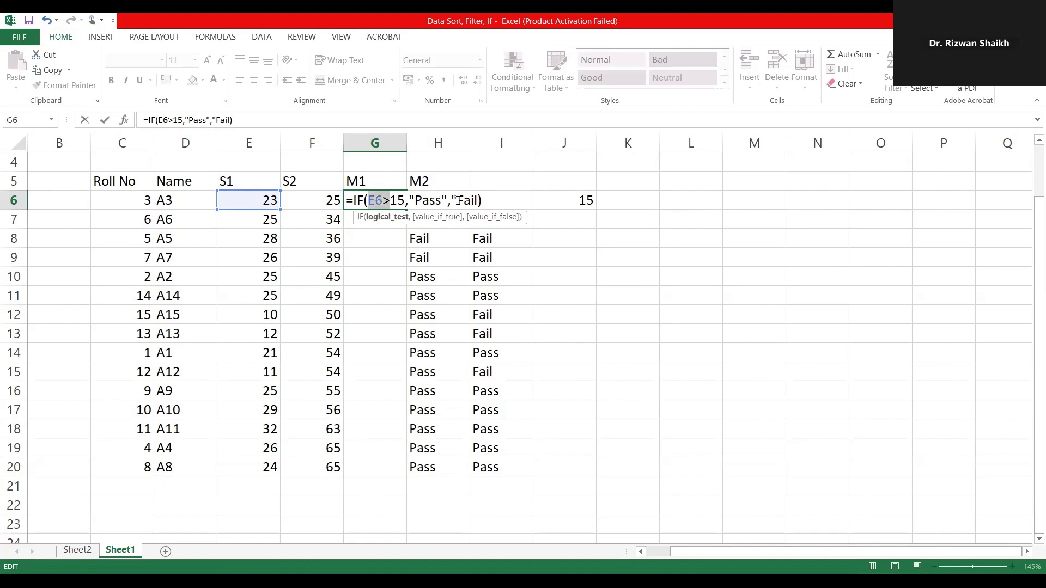
left_click_drag(457, 200, 477, 201)
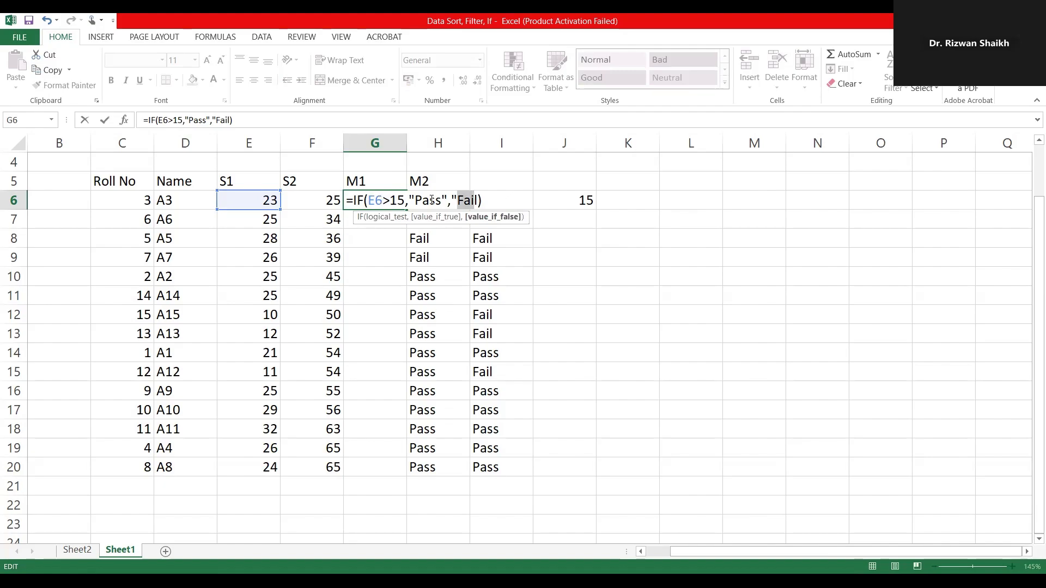
left_click(481, 200)
key("Return")
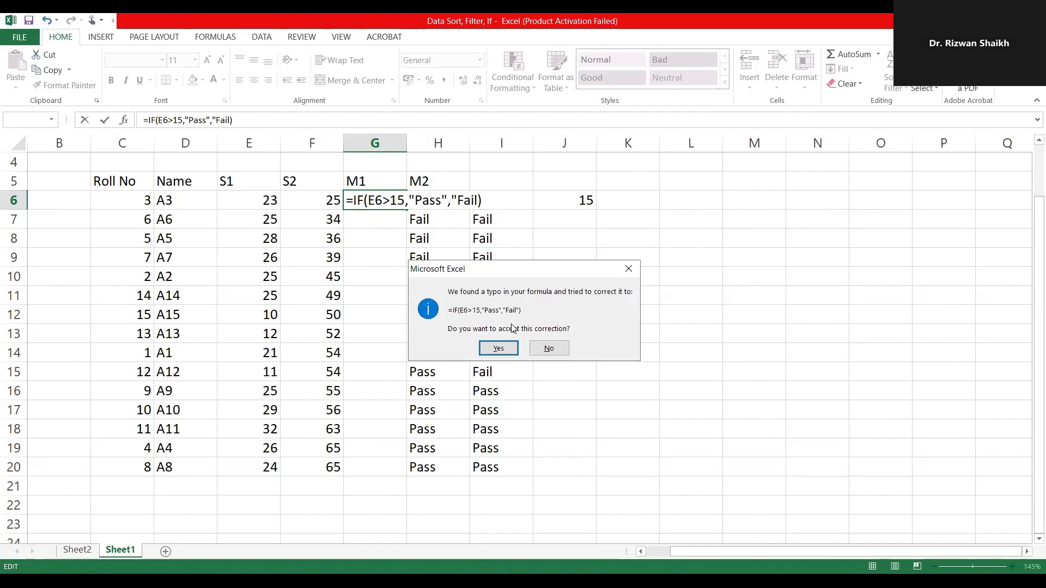
left_click(489, 349)
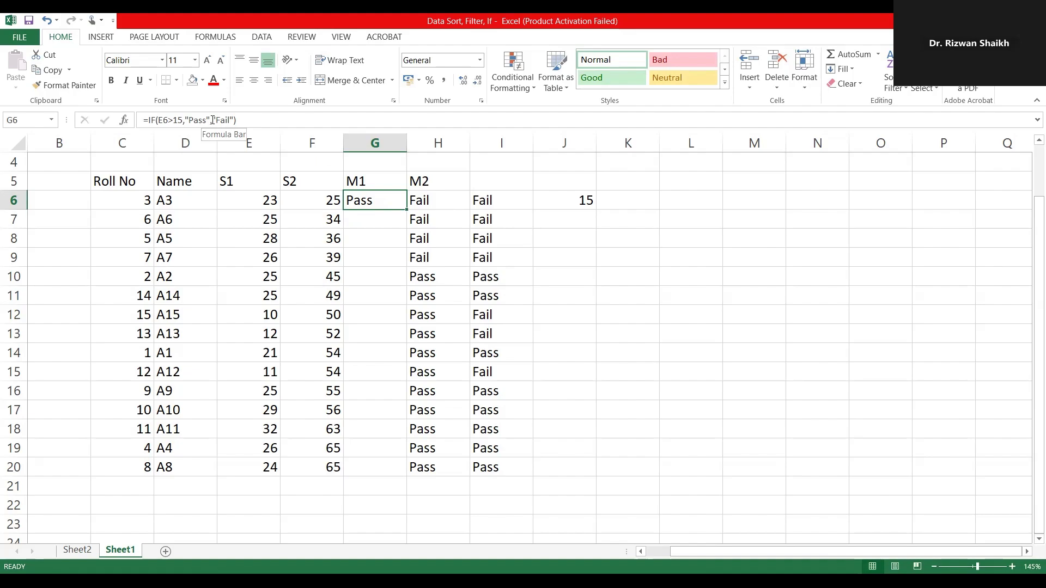
Step: Fill the IF formula from G6 down to G20 and check the results against the S1 marks
left_click(262, 203)
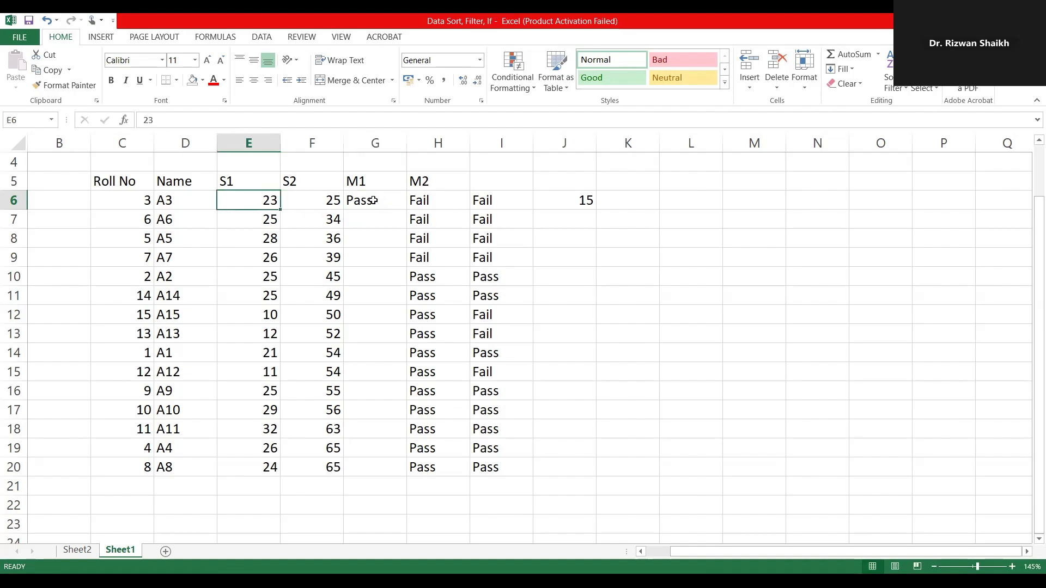
left_click(373, 200)
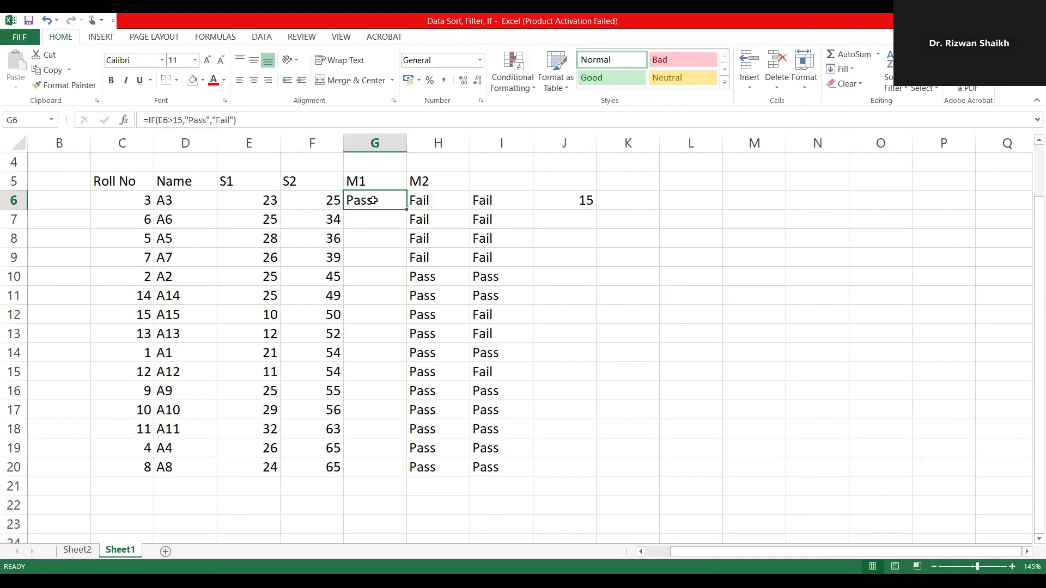
double_click(406, 209)
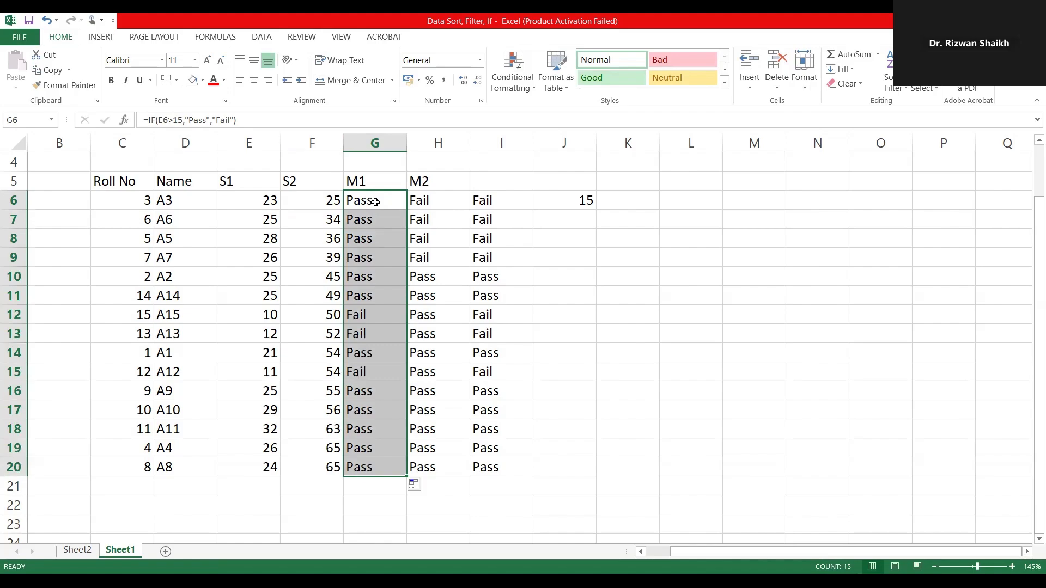
left_click(361, 335)
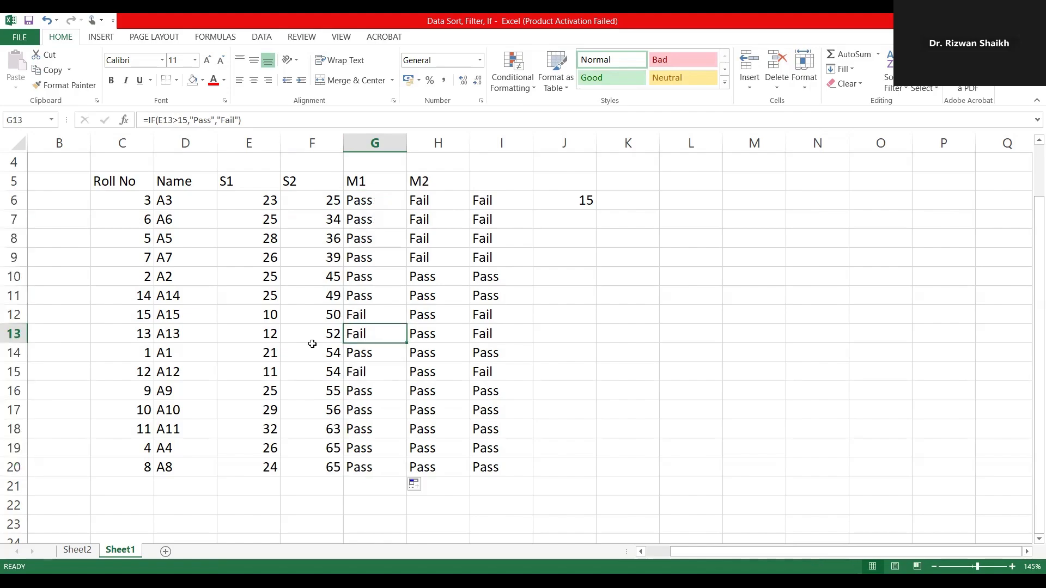
left_click(262, 334)
left_click(364, 375)
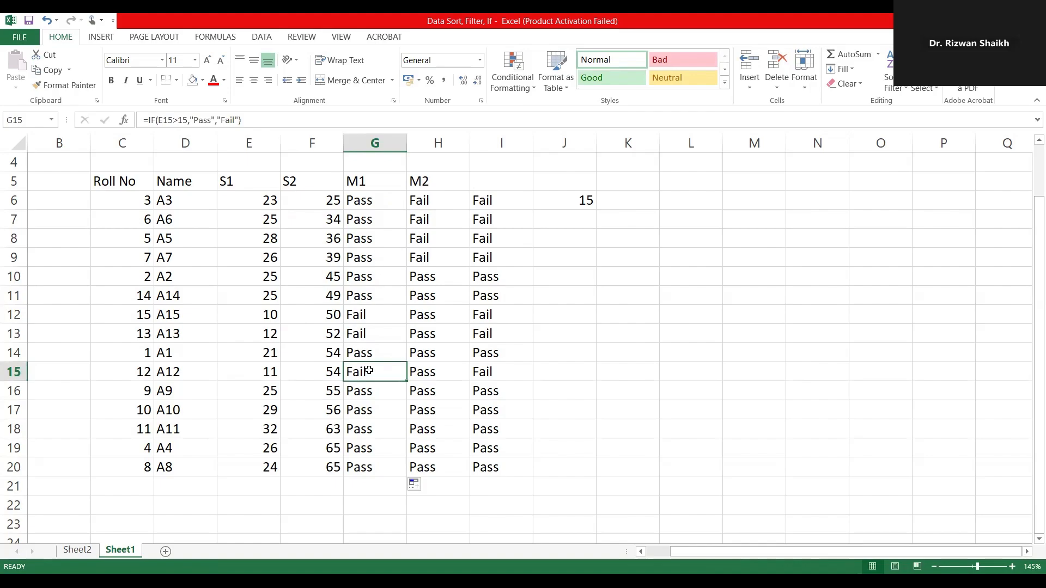
left_click(372, 311)
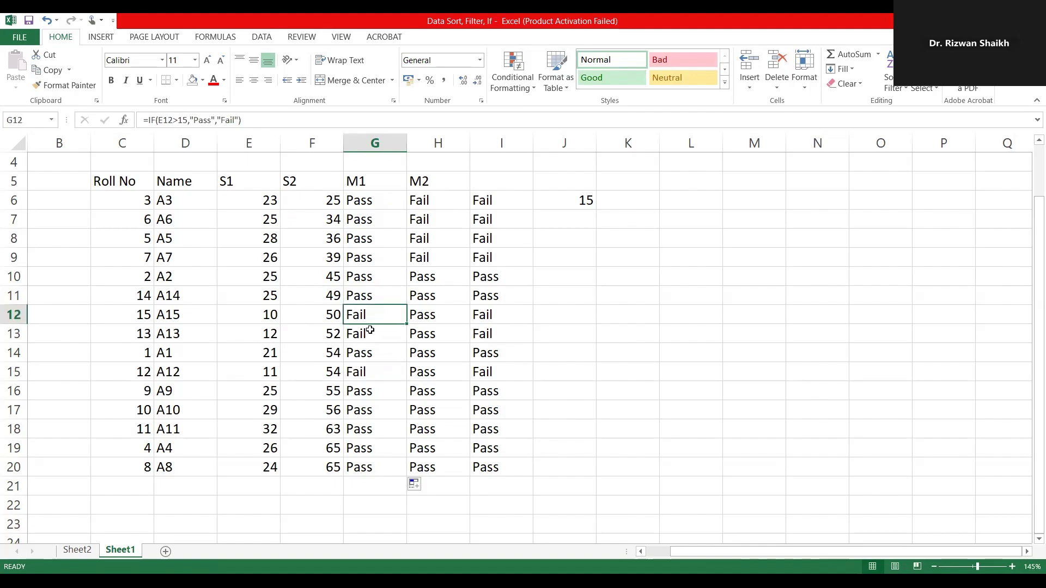
left_click(368, 334)
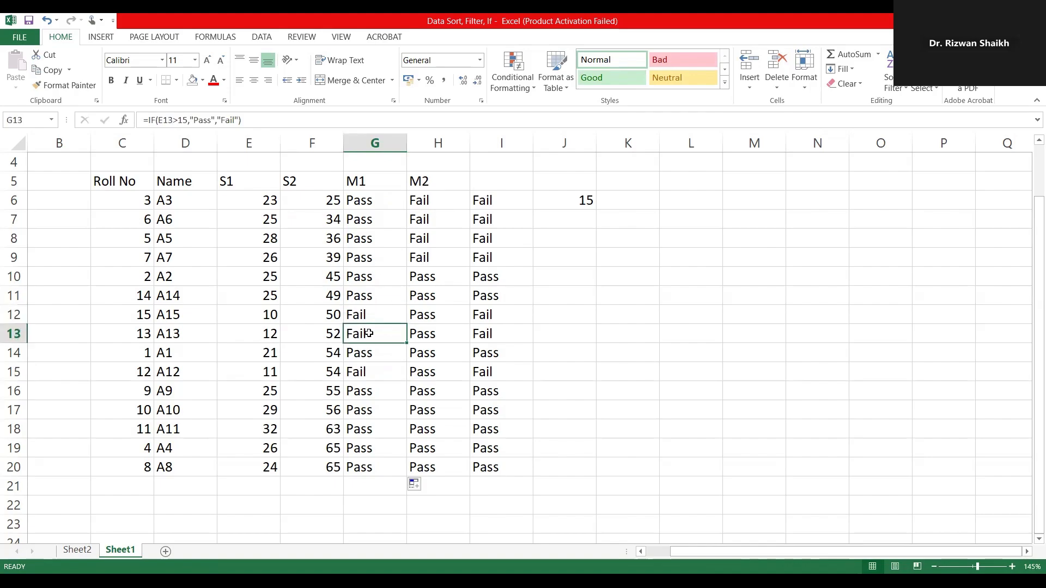
Step: Clear the existing IF formulas from H6:H20 under the M2 header
left_click(441, 201)
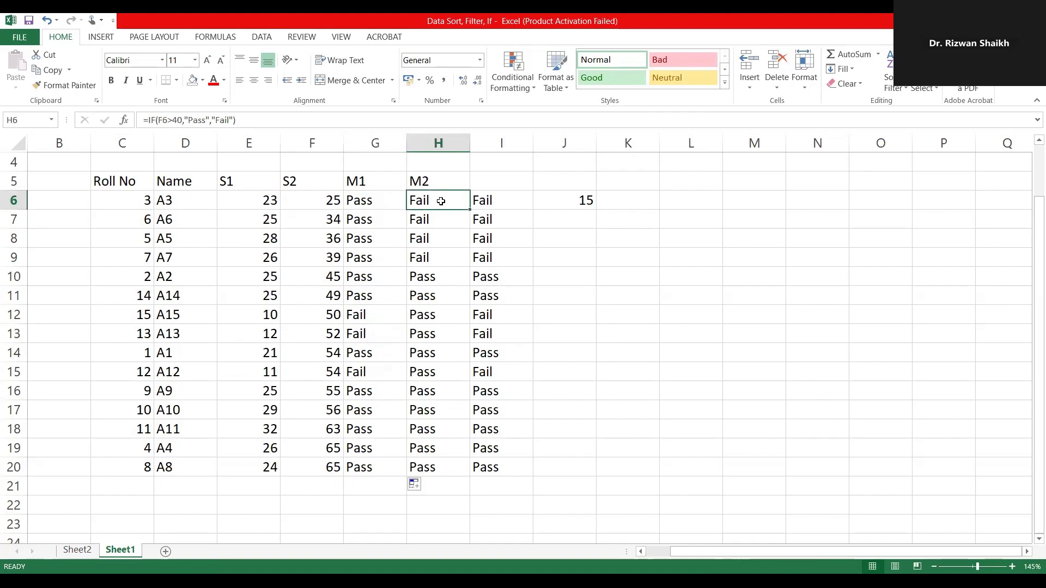
key("shift+Down")
key("shift+Down")
key("shift+Down")
key("shift+Down")
key("shift+Down")
key("shift+Down")
key("shift+Down")
key("shift+Down")
key("shift+Down")
key("shift+Down")
key("shift+Down")
key("shift+Down")
key("shift+Down")
key("shift+Down")
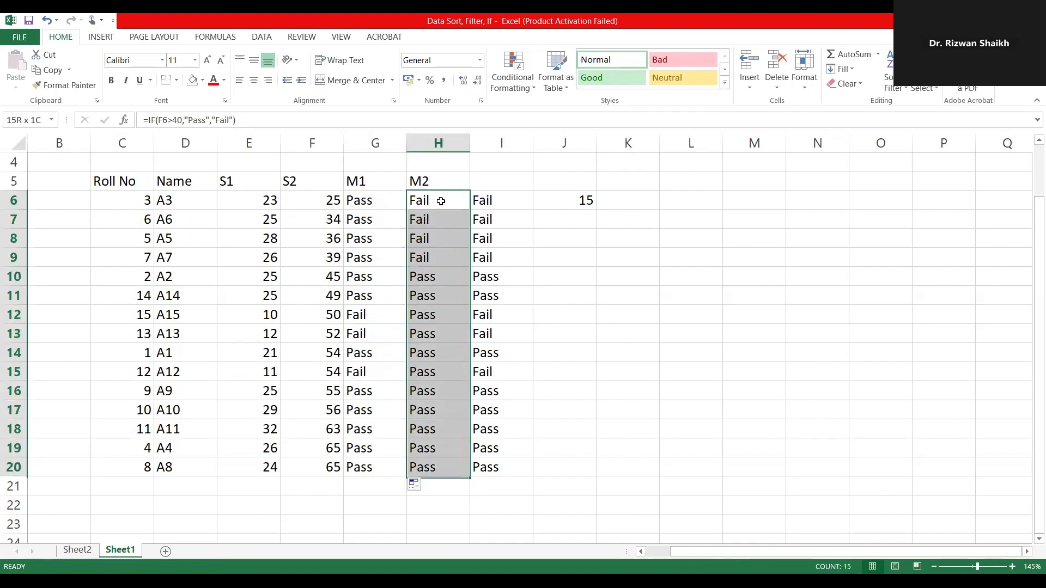
key("Delete")
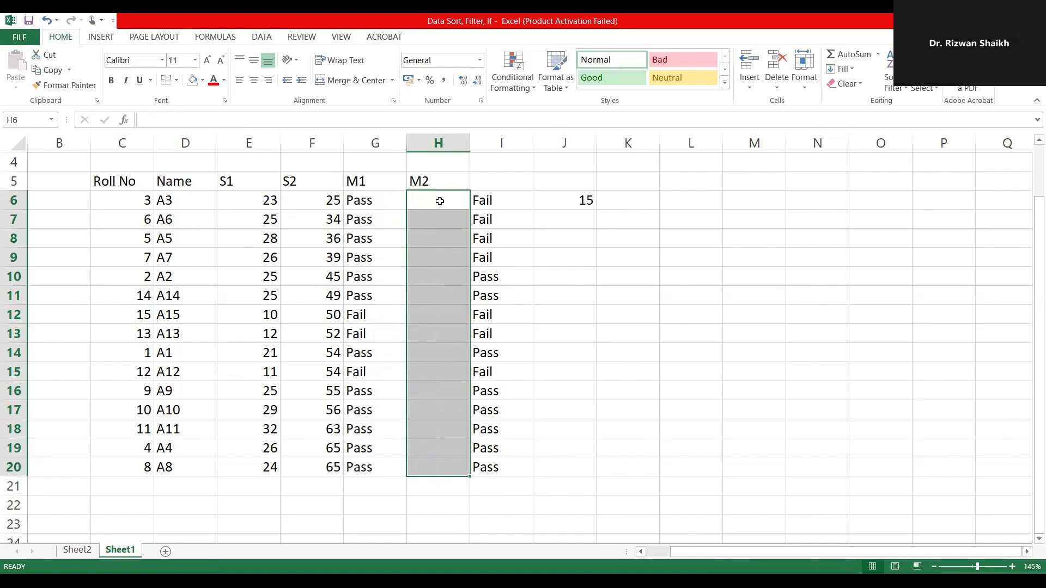
left_click(423, 202)
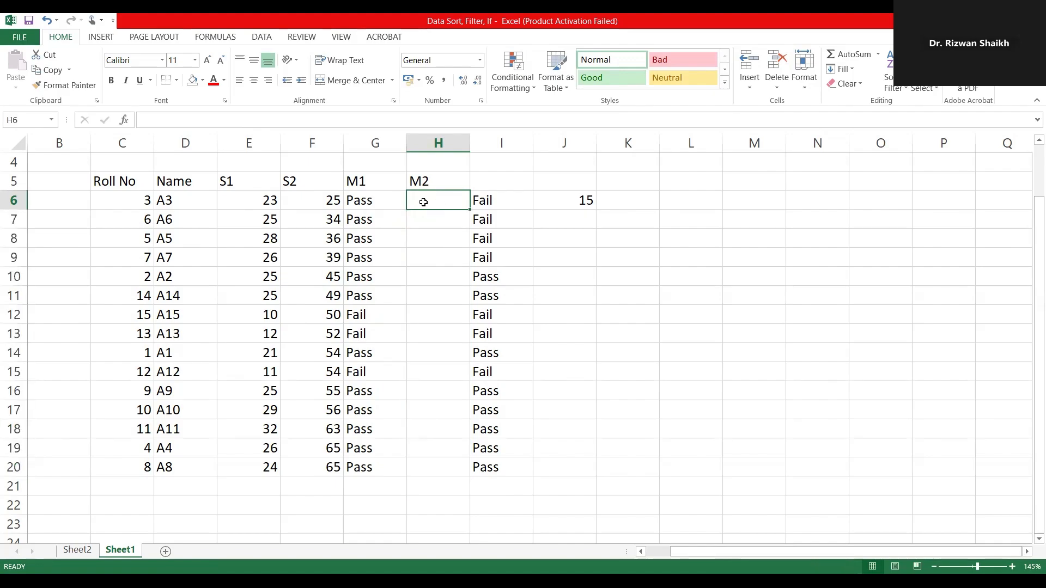
Step: Select the S2 marks in F6:F20 for review
left_click(318, 198)
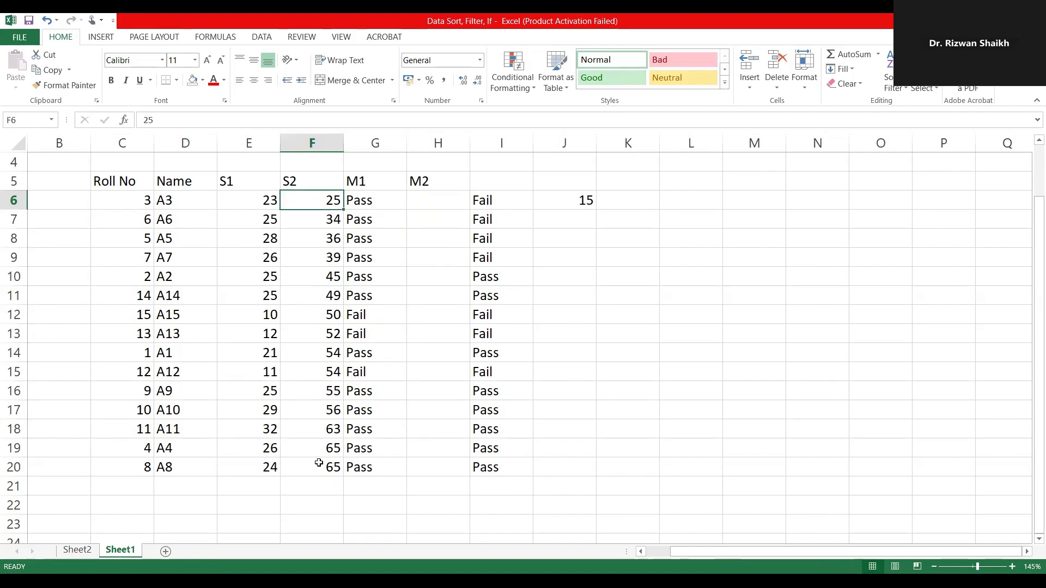
key("ctrl+shift+Down")
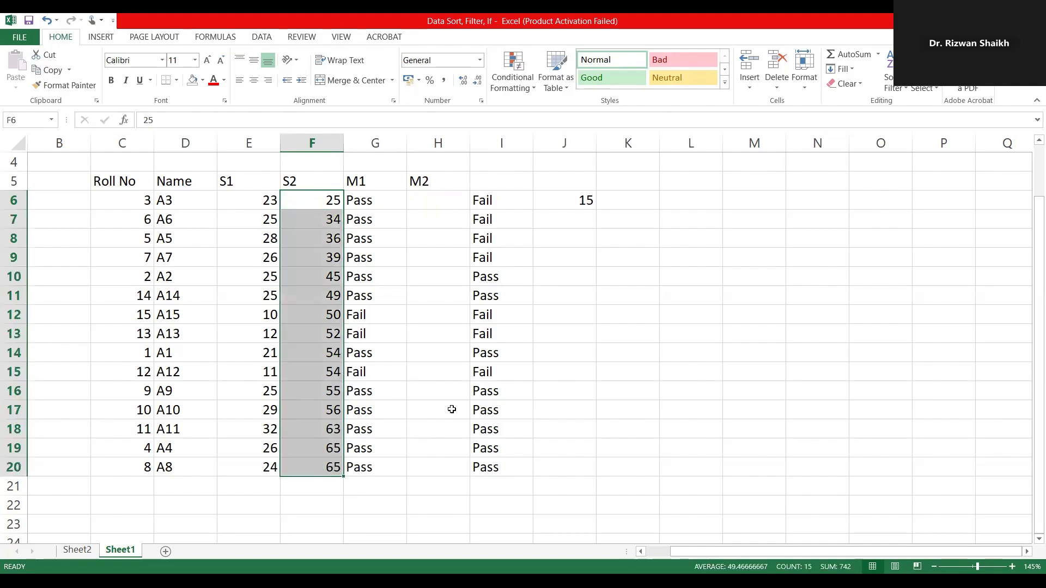
key("alt+Tab")
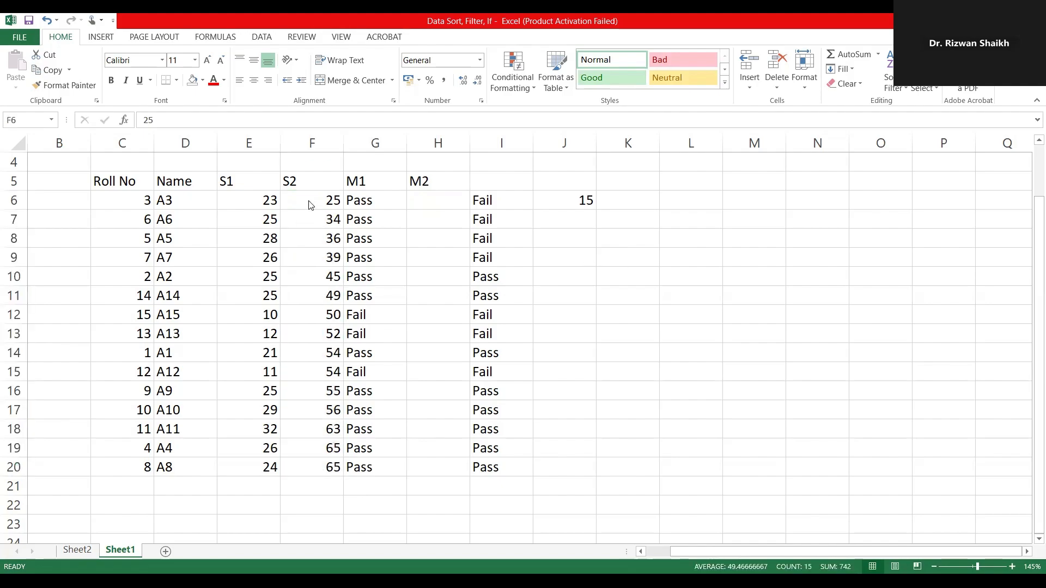
key("alt+Tab")
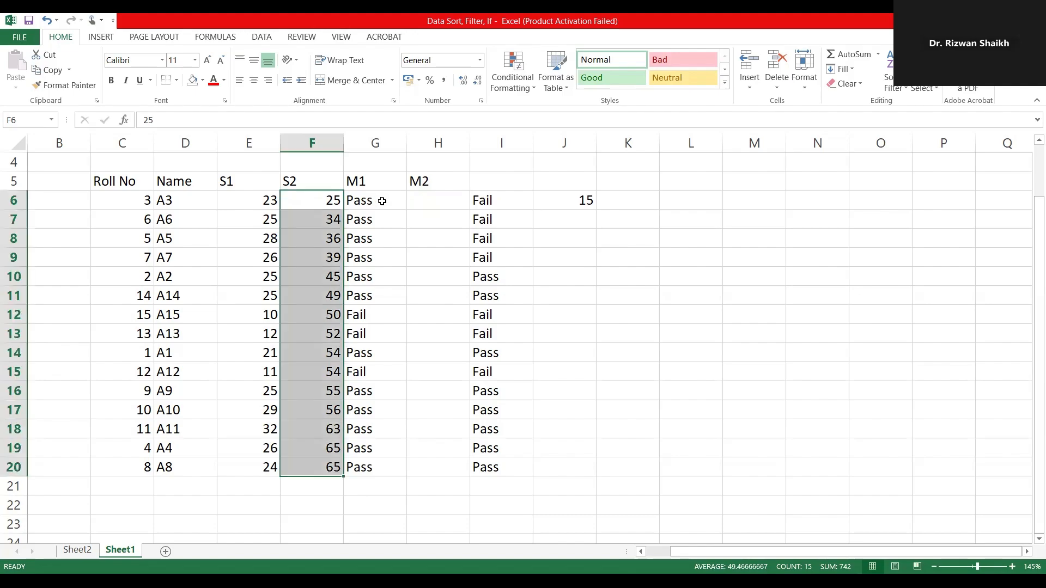
Step: Copy the IF formula from G6 into H6, pasting only the formula
left_click(381, 201)
key("ctrl+c")
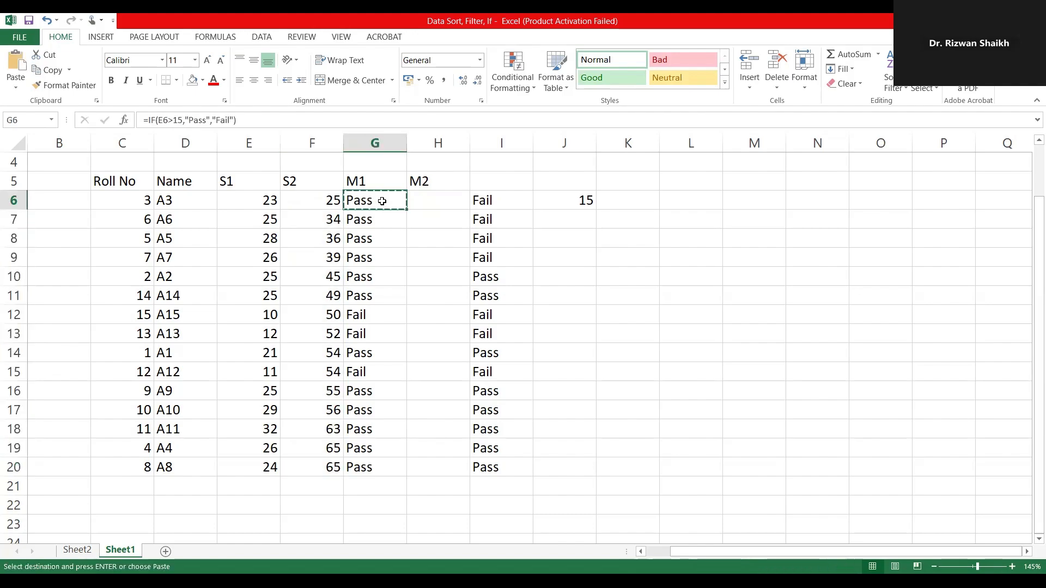
left_click(446, 200)
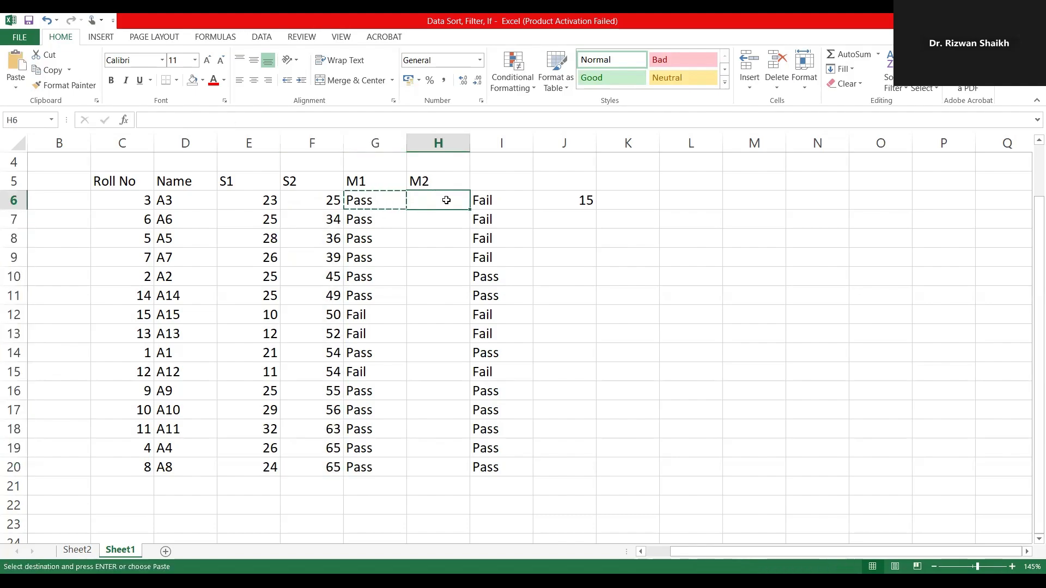
right_click(446, 200)
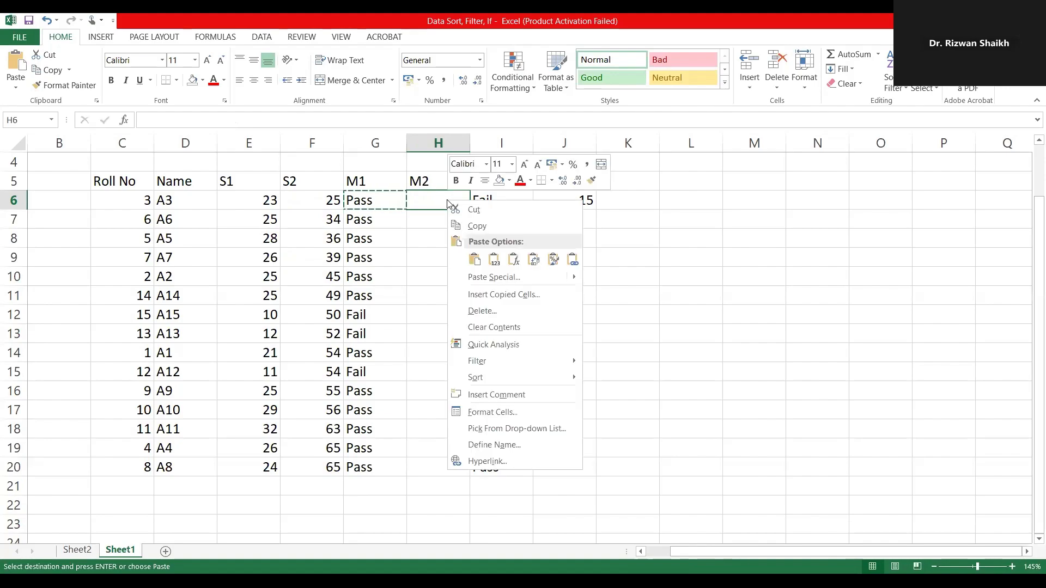
left_click(515, 260)
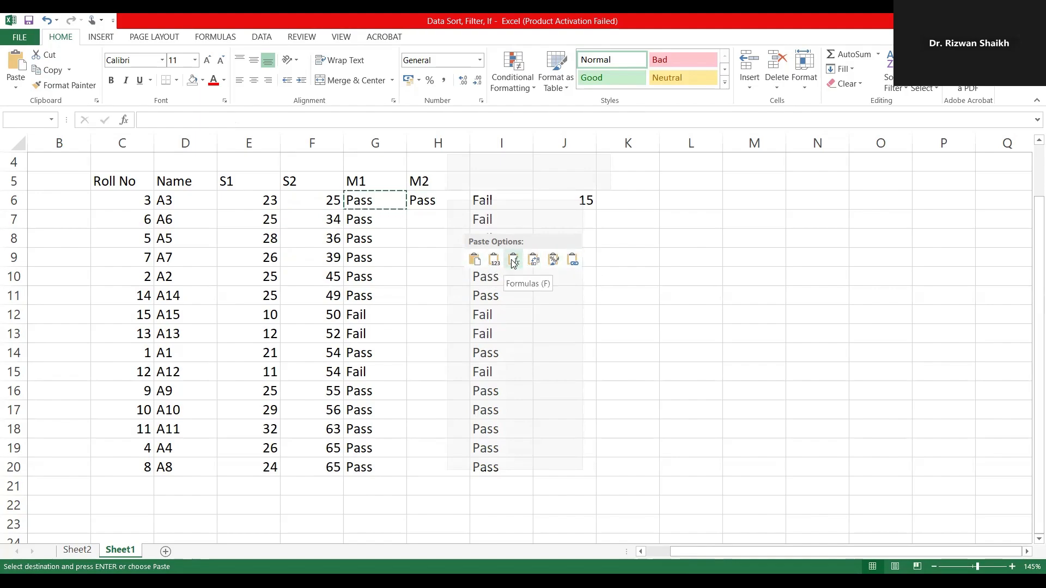
left_click(513, 261)
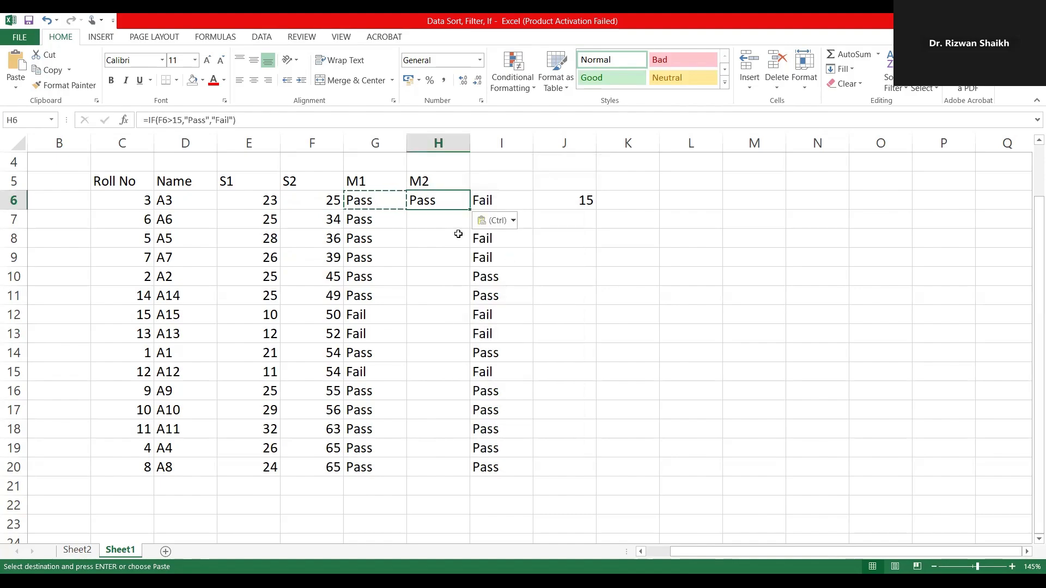
key("Escape")
Step: Set the pass threshold in the H6 formula to 35, making it =IF(F6>35,"Pass","Fail")
double_click(444, 204)
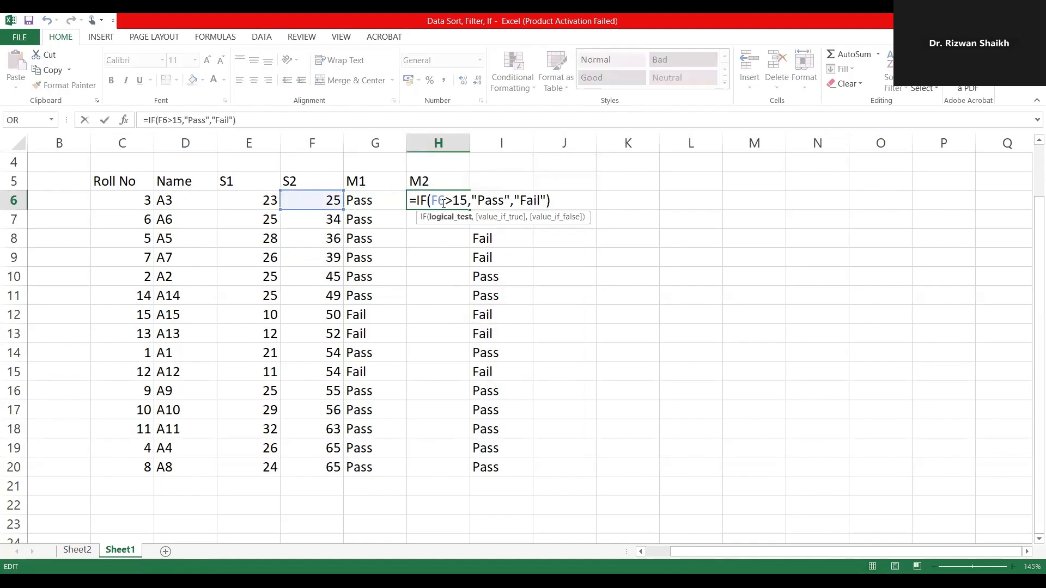
double_click(457, 200)
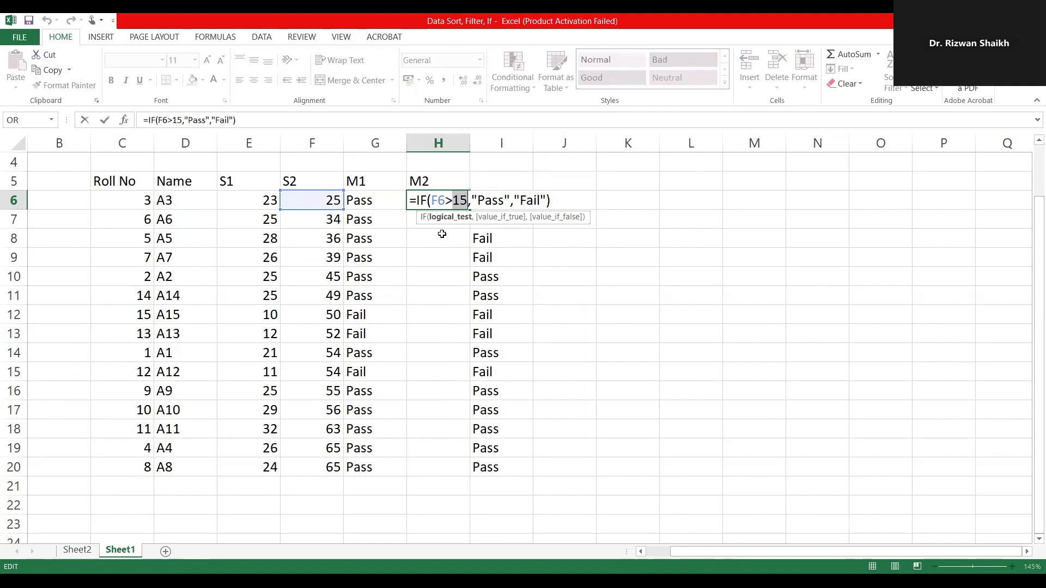
type("35")
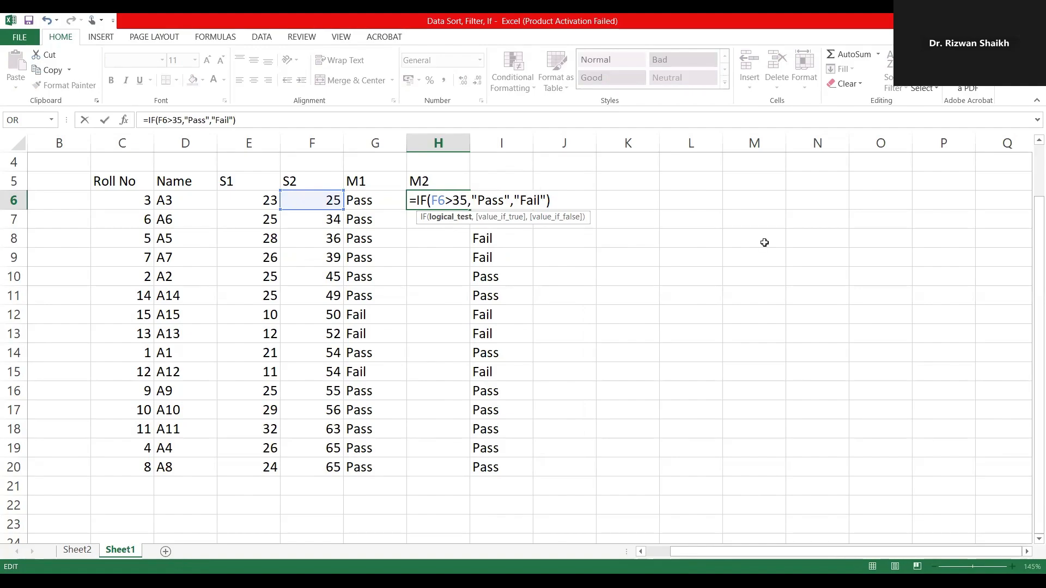
key("Return")
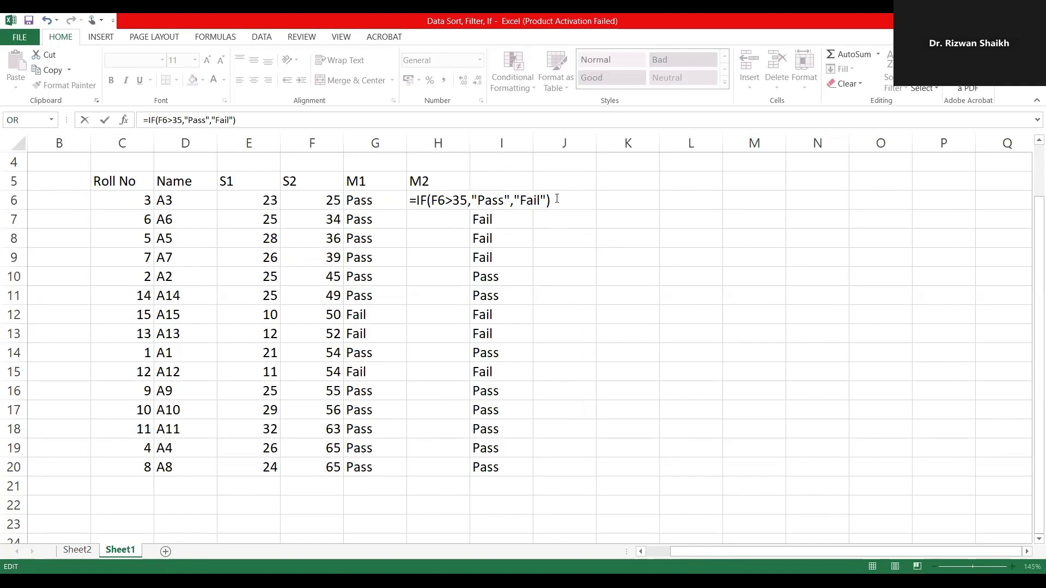
left_click(556, 199)
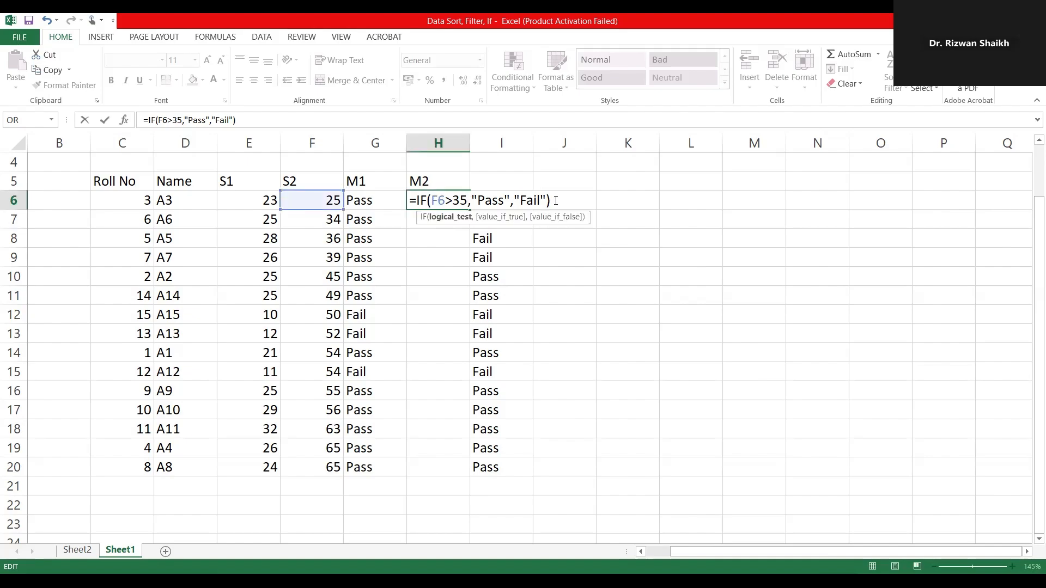
key("Return")
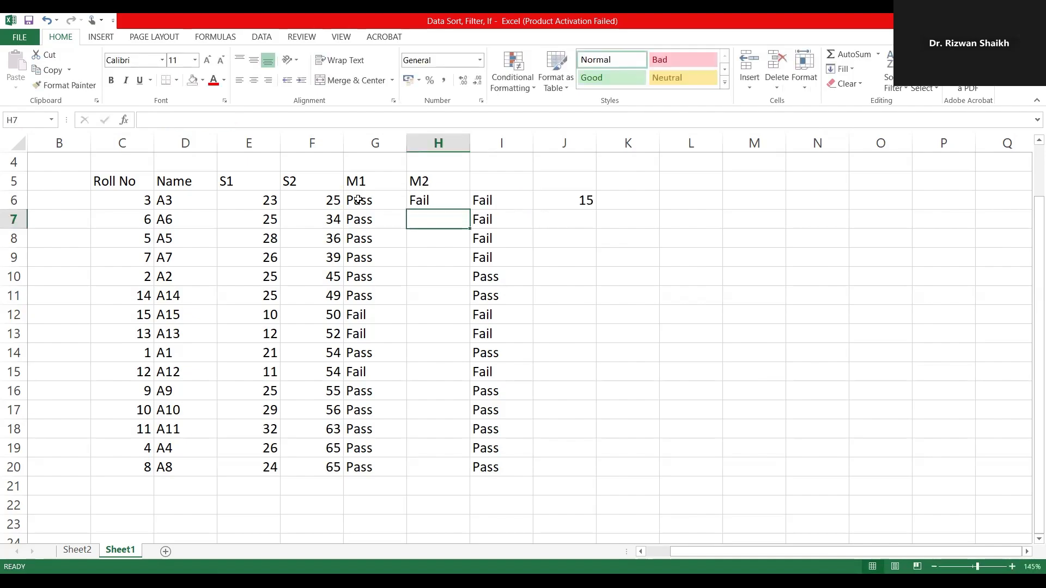
Step: Fill the IF formula from H6 down to H20 and check the M2 results against the S2 marks
left_click(450, 204)
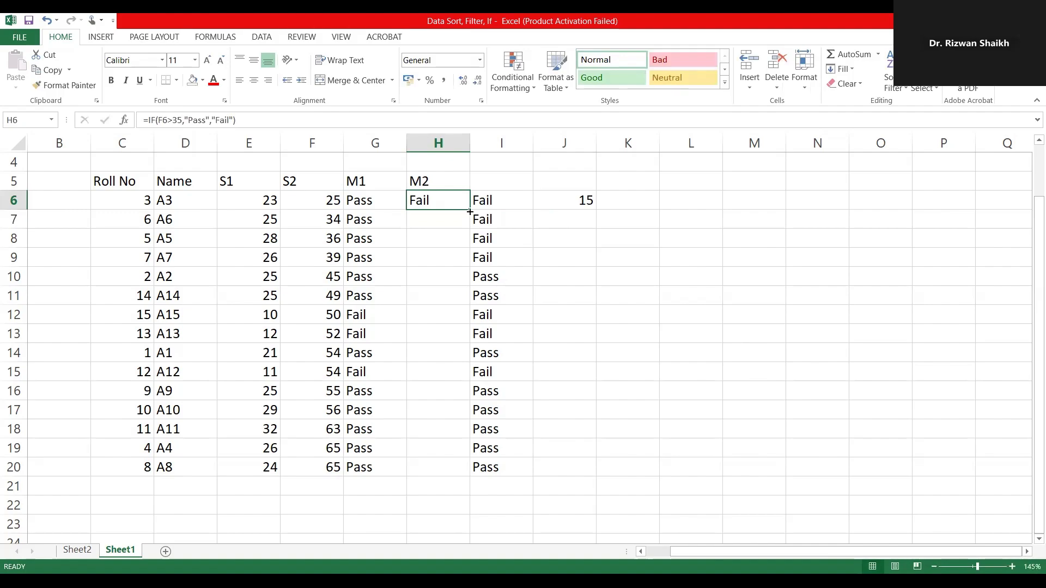
double_click(469, 211)
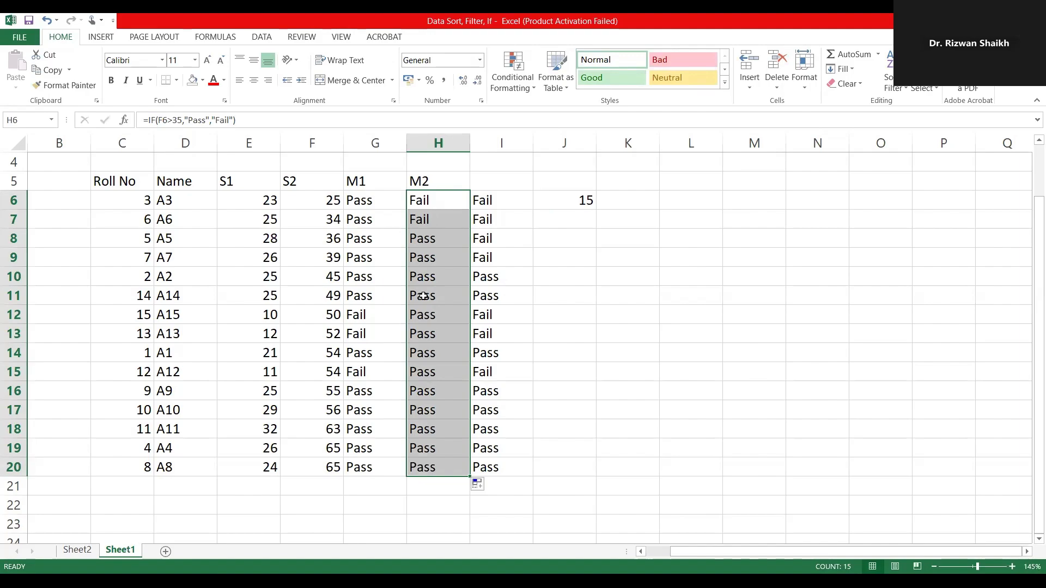
left_click(320, 197)
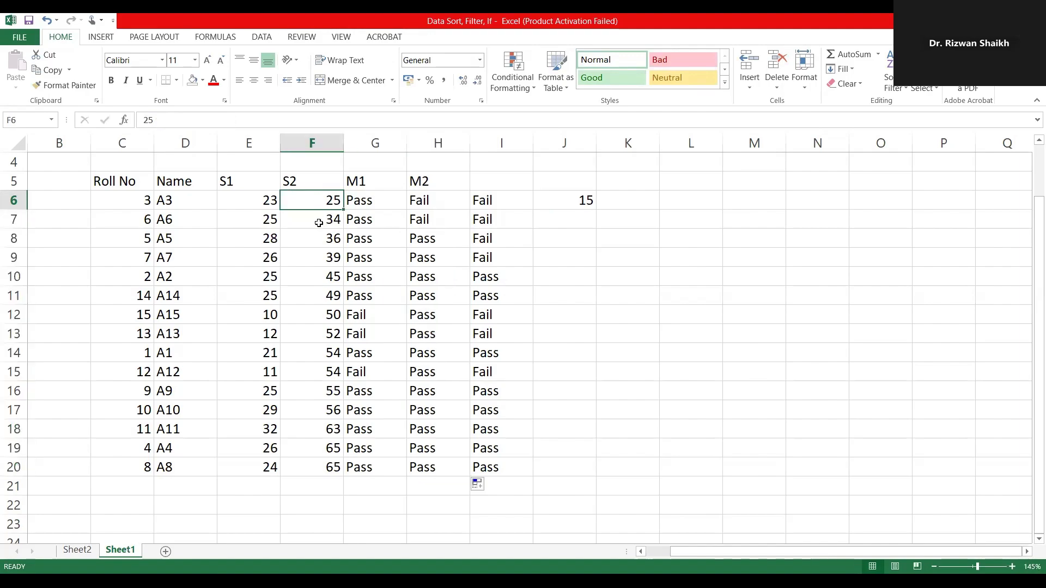
left_click(319, 223)
left_click_drag(313, 235, 313, 452)
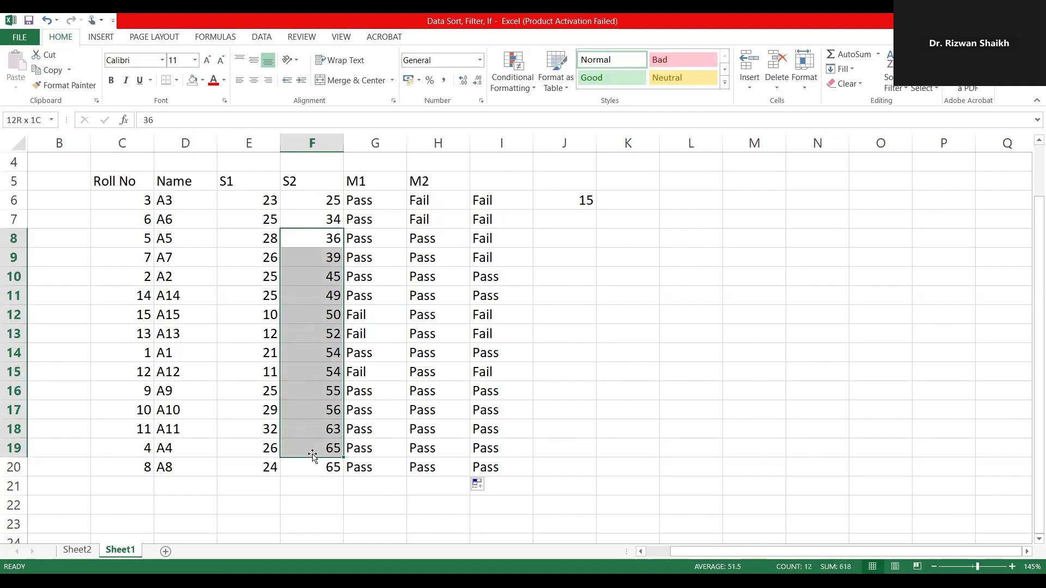
Step: Change the S2 threshold in the H6 formula to 40 and commit it
double_click(443, 197)
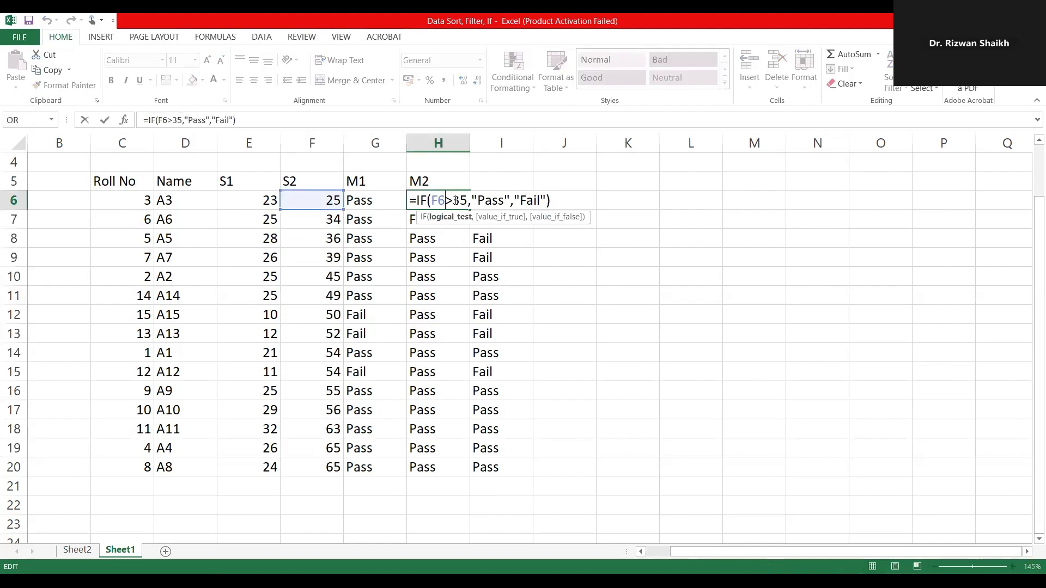
left_click_drag(459, 200, 466, 202)
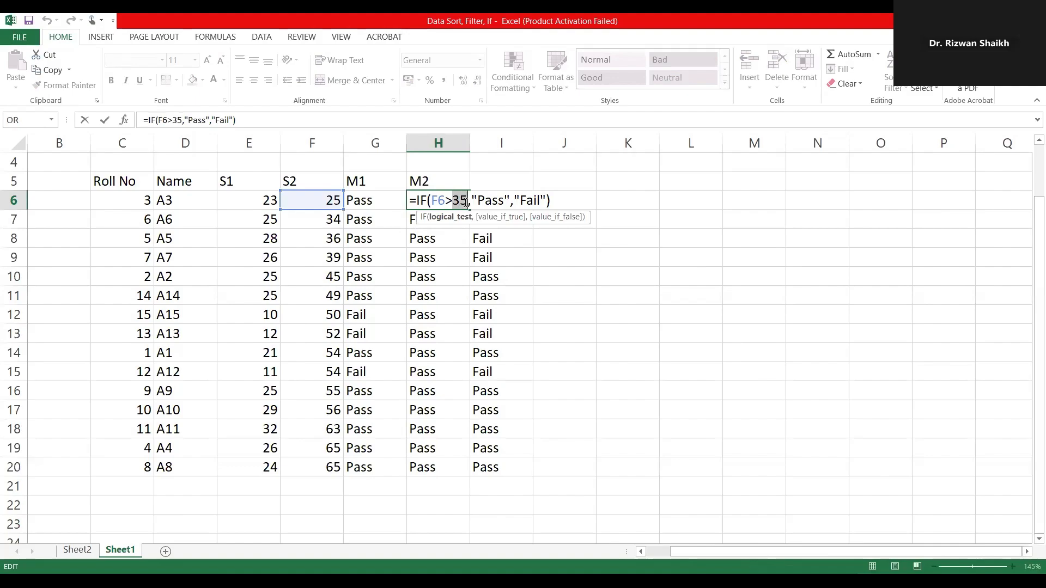
type("40")
key("Return")
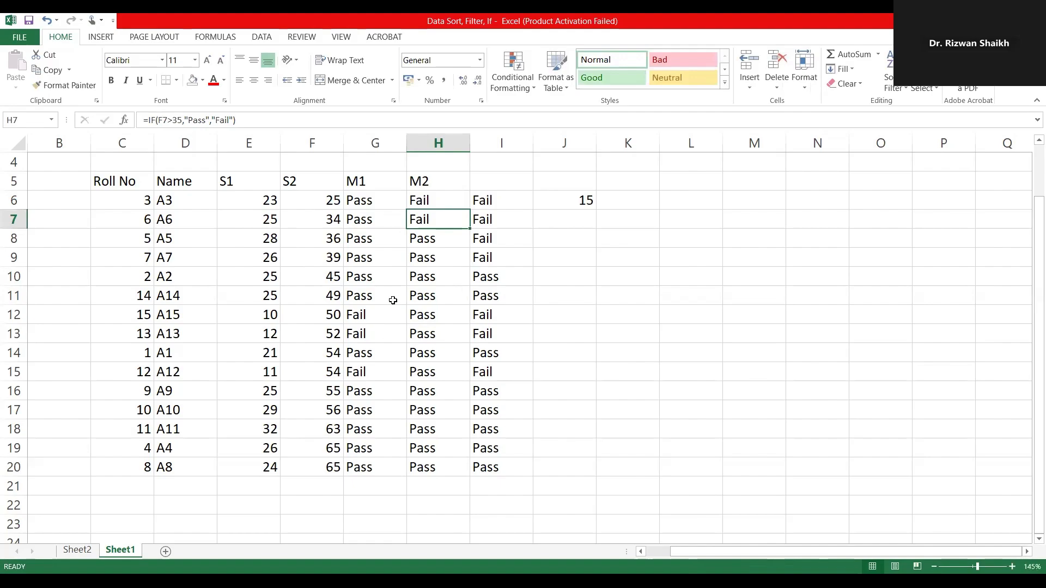
Step: Change the comparison value in the H6 formula to 50, making it =IF(F6>50,"Pass","Fail")
left_click(441, 202)
double_click(463, 202)
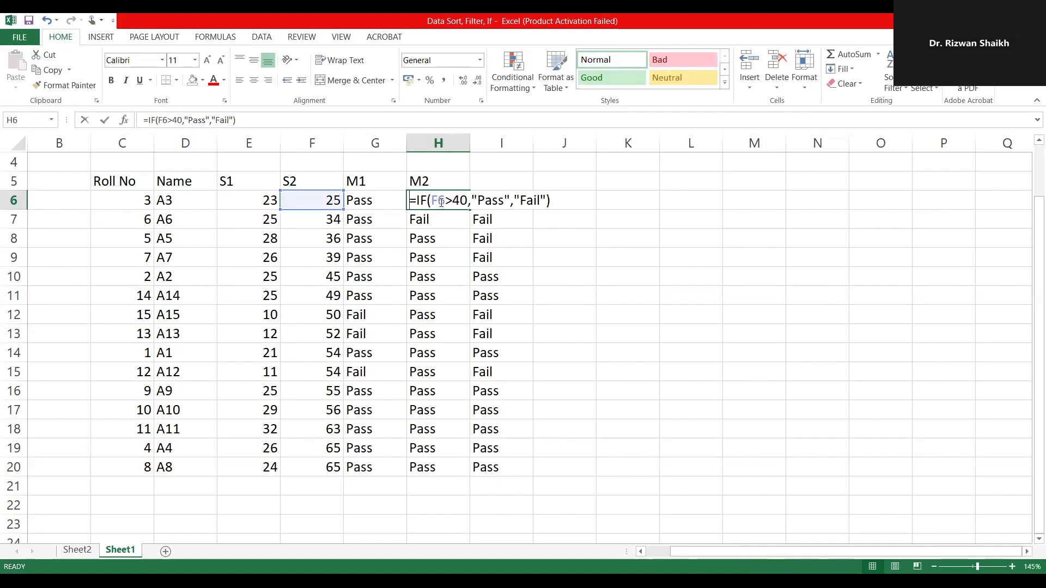
left_click_drag(463, 203, 456, 203)
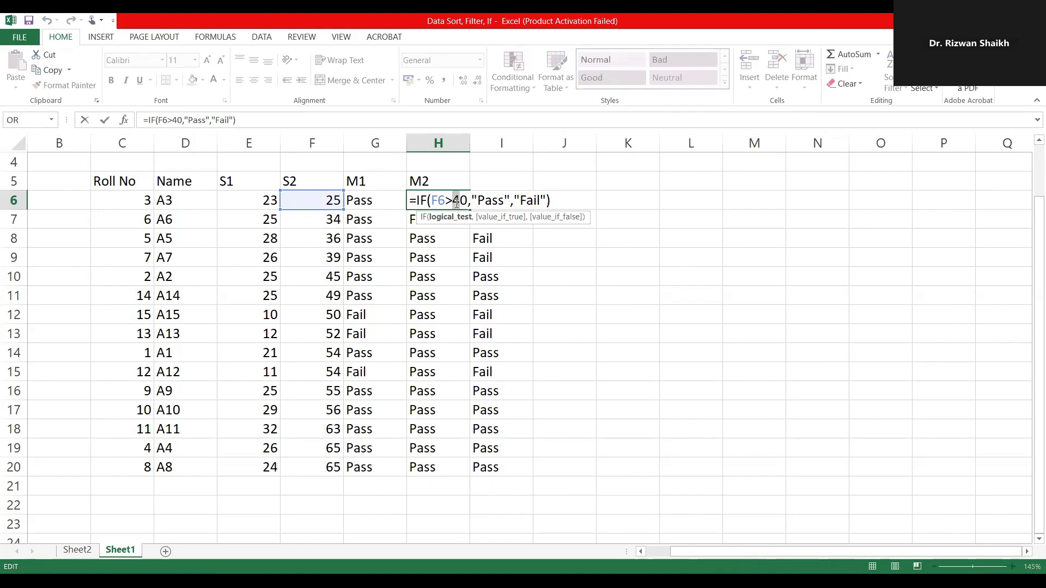
type("5")
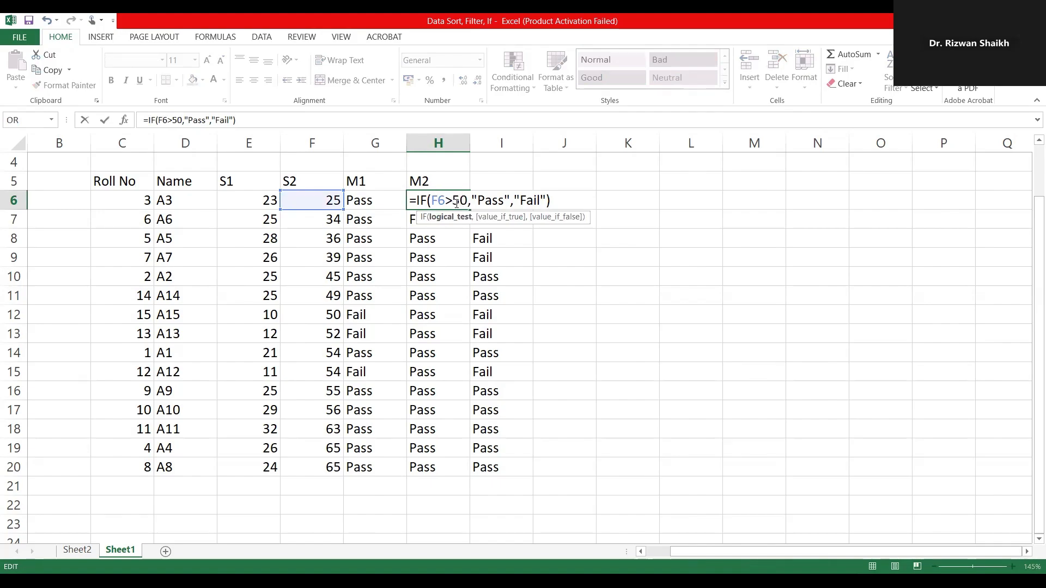
key("Return")
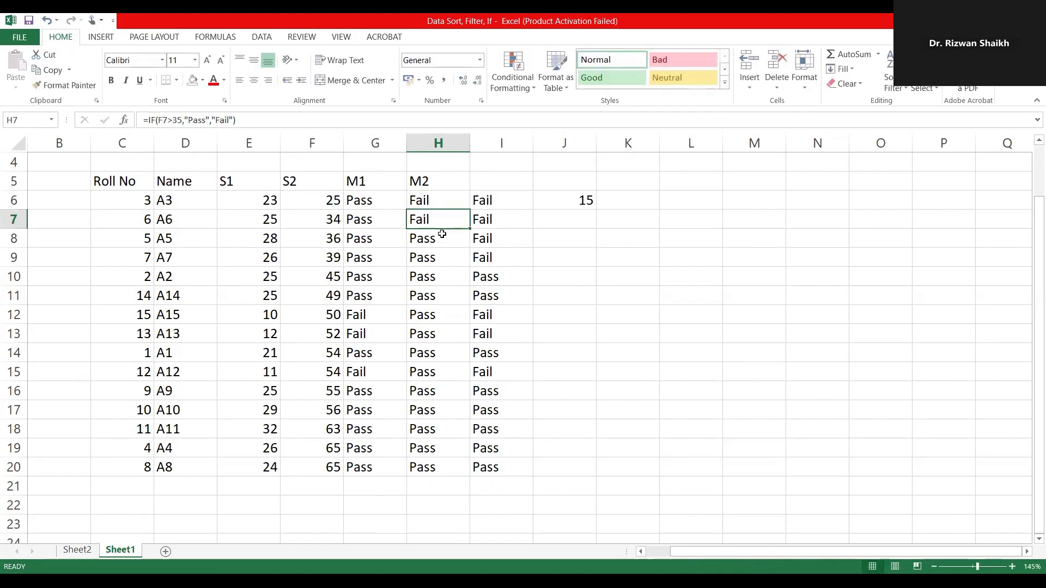
Step: Fill the formula with the threshold of 50 from H6 down to H20 and review the lowest S2 marks
left_click(436, 203)
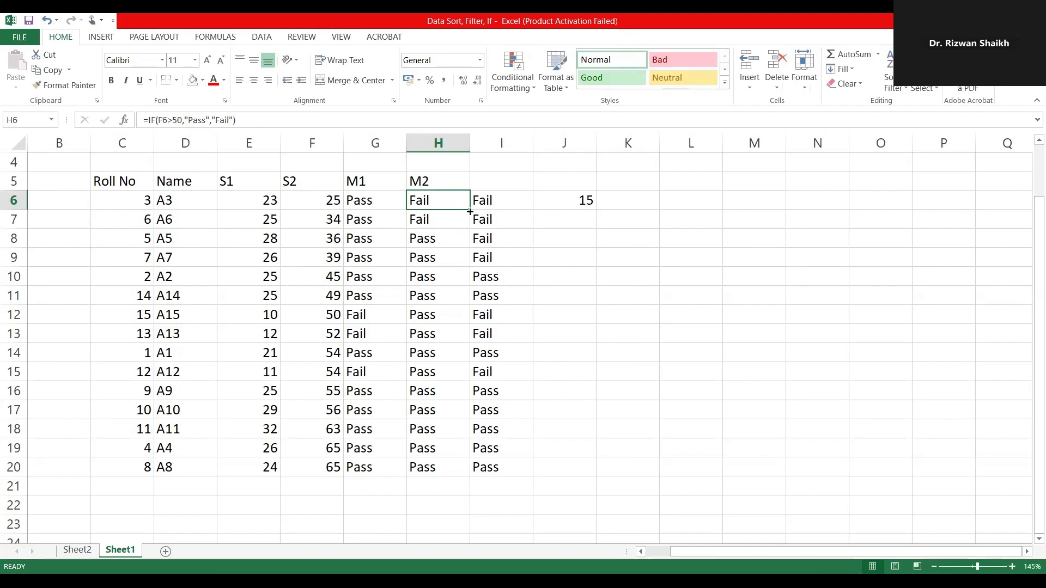
double_click(469, 210)
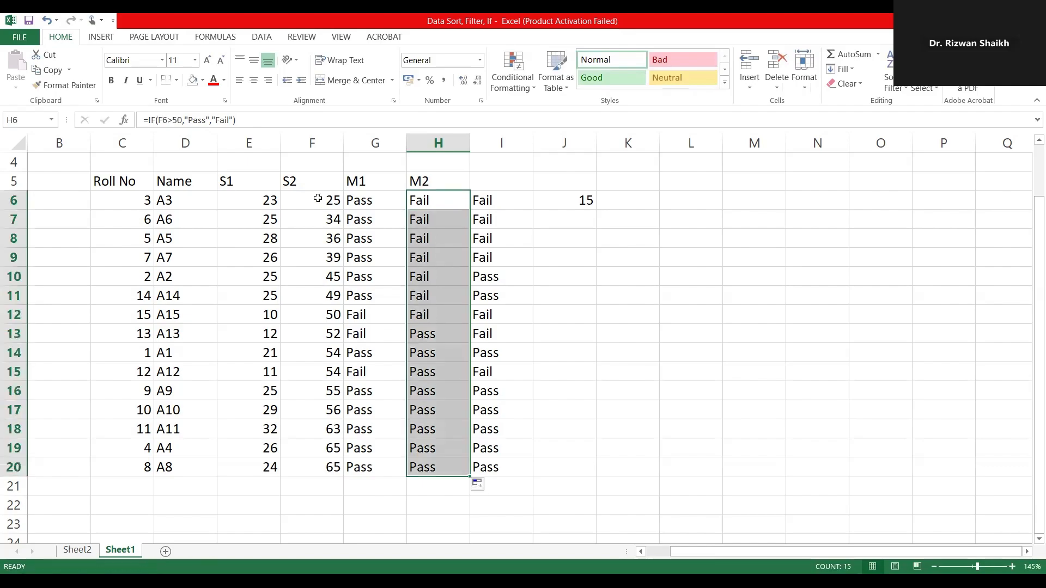
left_click_drag(324, 199, 330, 297)
left_click(443, 209)
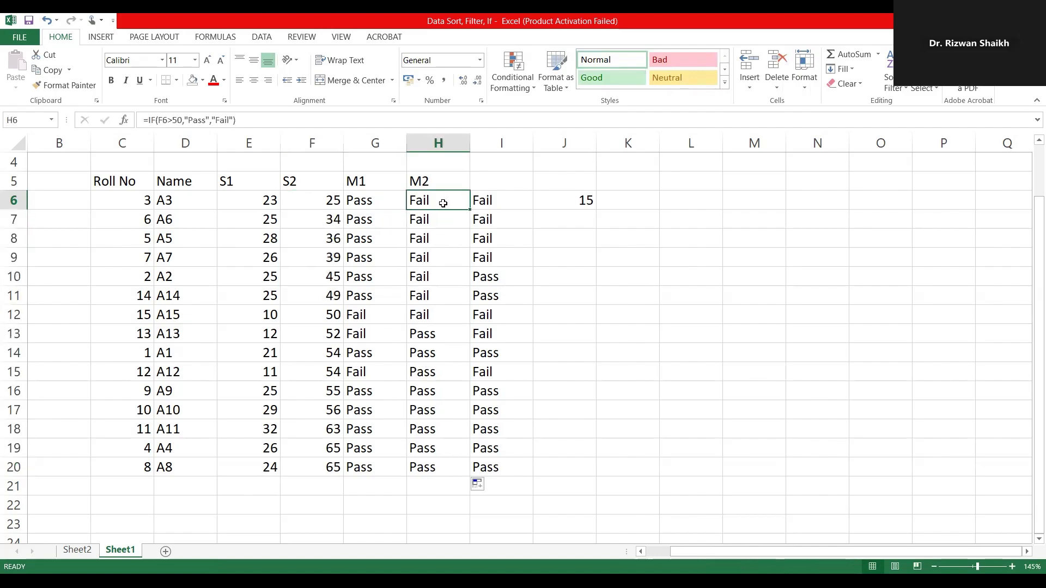
Step: Set the threshold in the H6 formula back to 40 and commit it
double_click(445, 202)
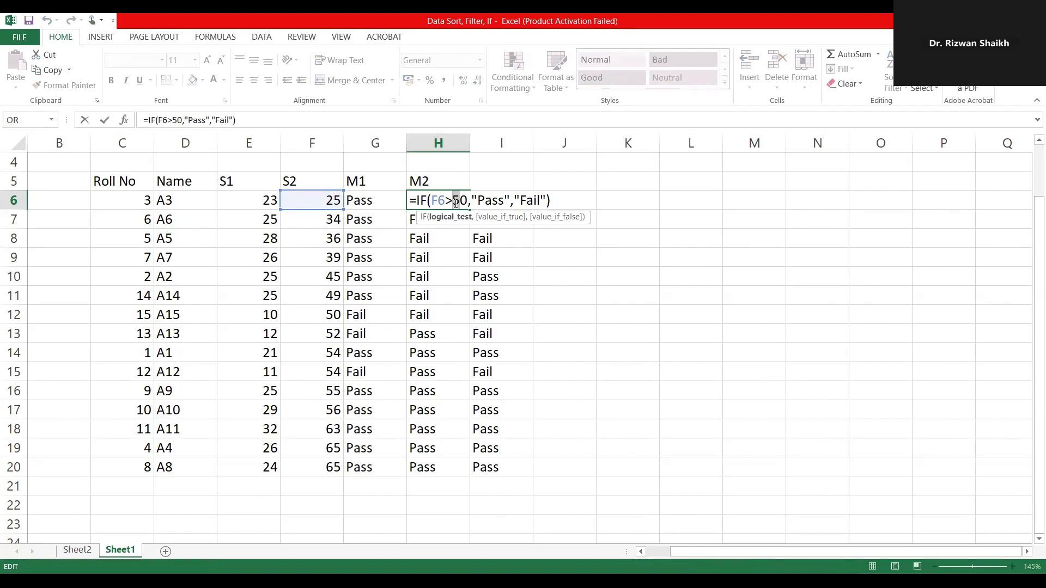
type("4")
key("Return")
left_click(377, 295)
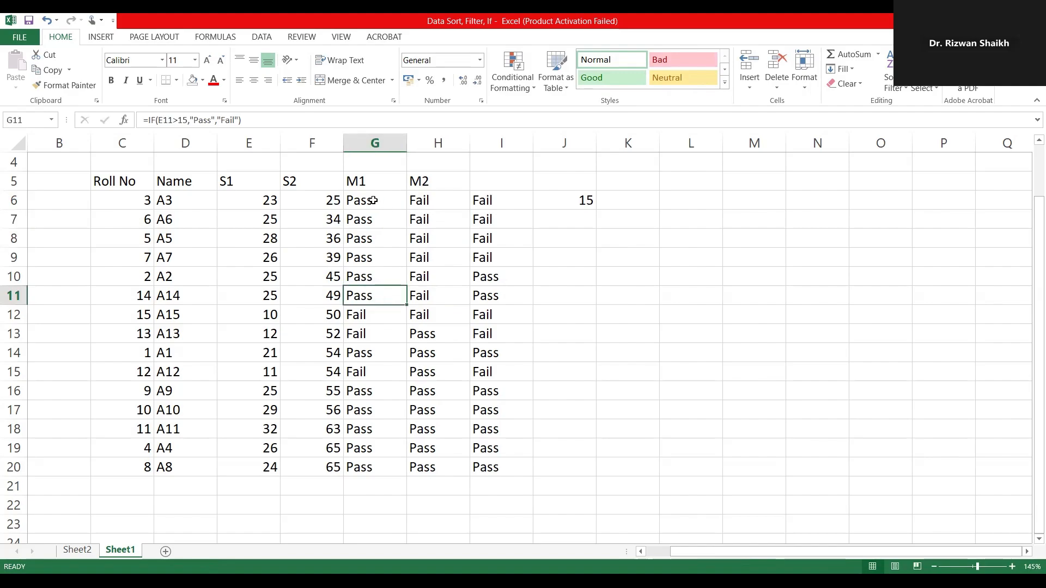
Step: Clear all the M2 formulas from H6:H20
left_click(438, 196)
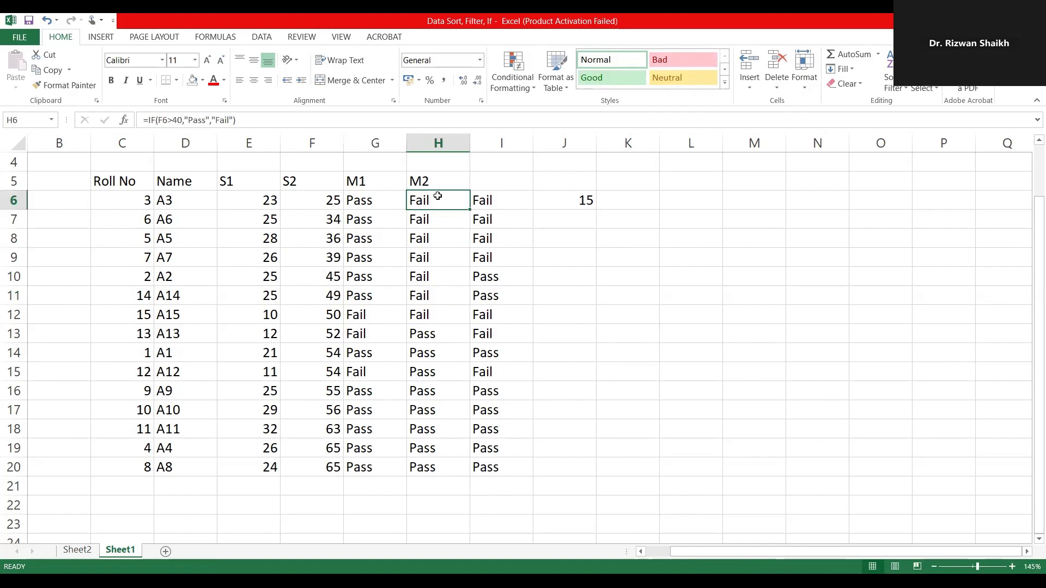
left_click(430, 467, "shift")
key("Delete")
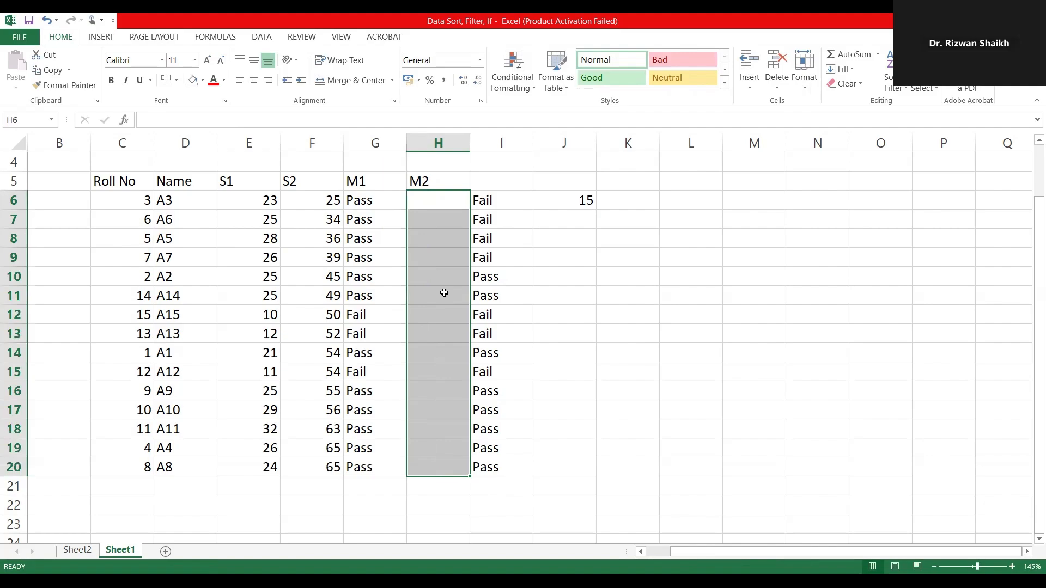
Step: Start an IF formula in H6 whose logical test is F6>40, using the first S2 mark
left_click(421, 202)
type("=")
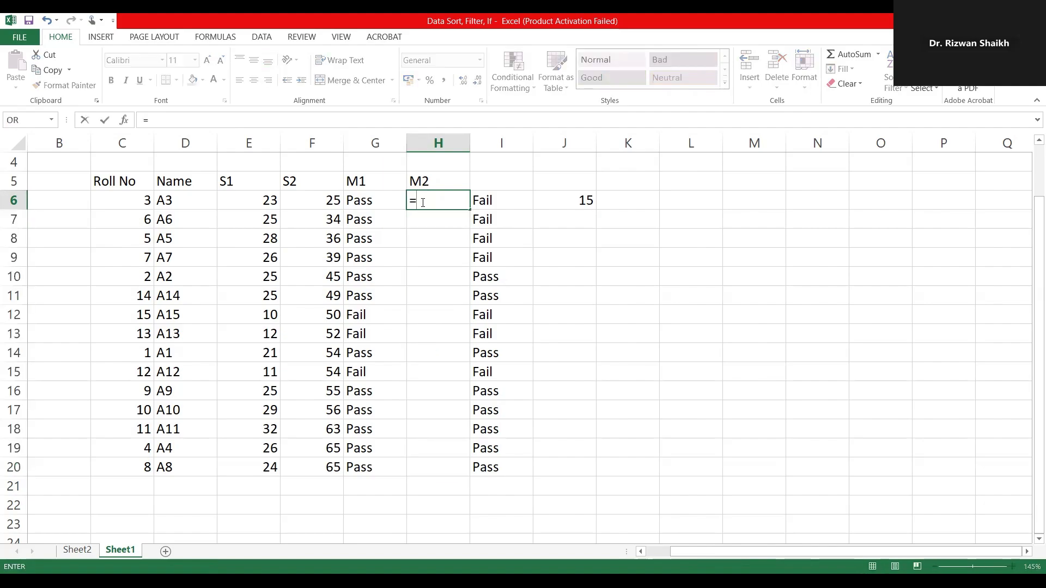
type("if9")
key("BackSpace")
type("(")
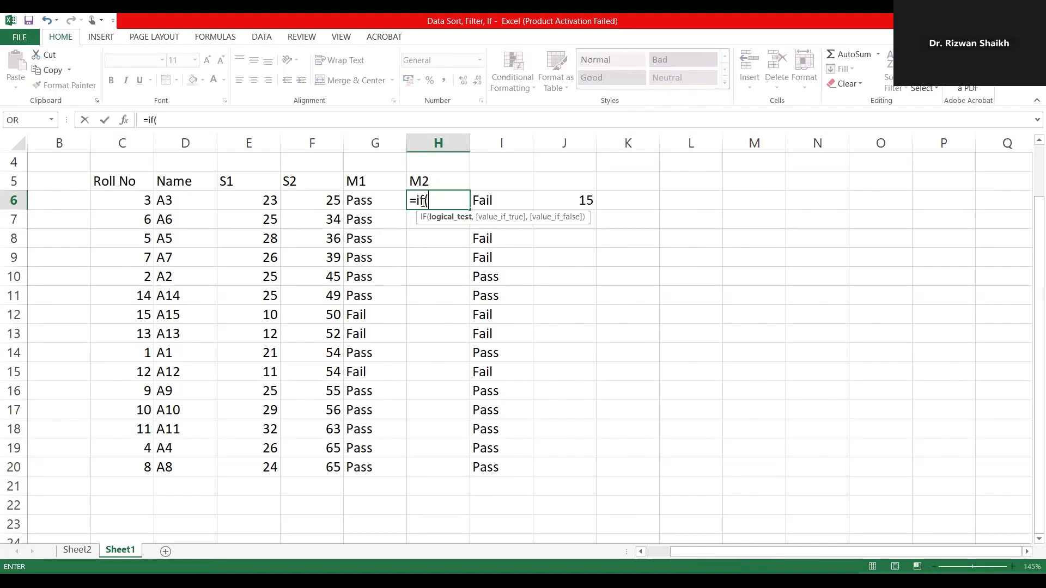
left_click(324, 203)
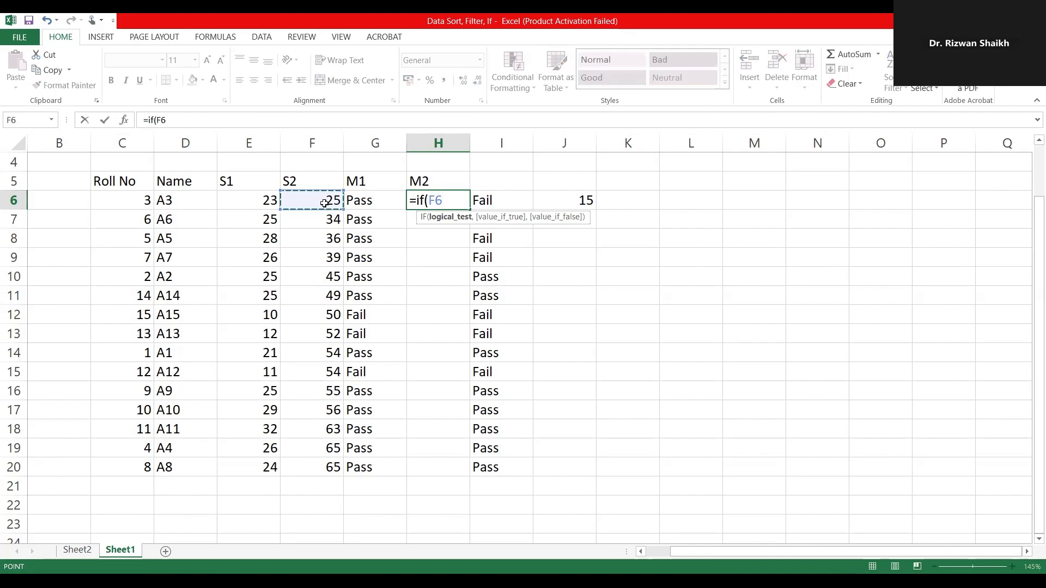
type(">40,'")
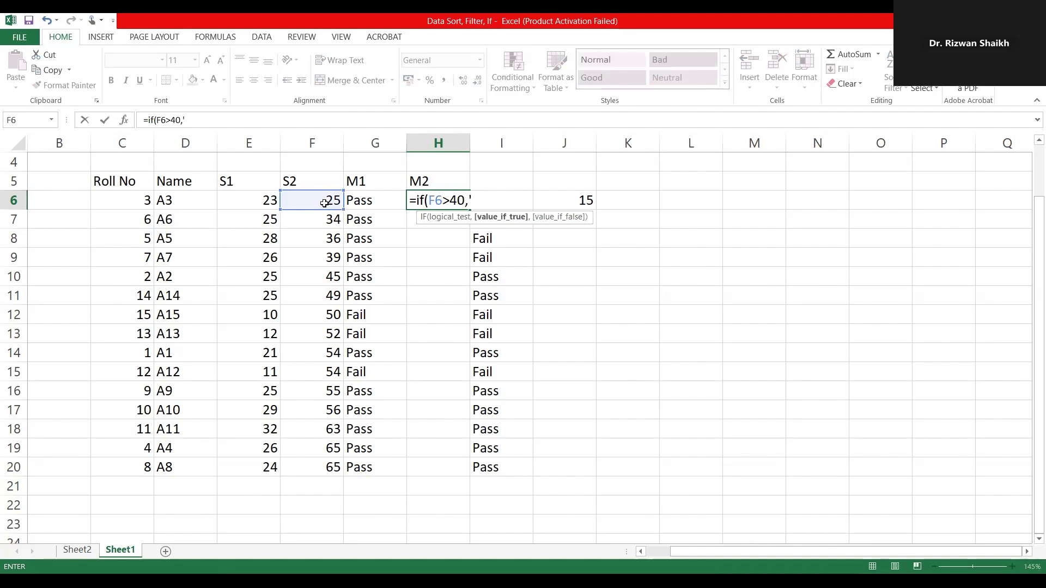
key("BackSpace")
Step: Complete the H6 formula with "Pass" as the true value and "Fail" as the false value, and commit it
type("\"Pass\",")
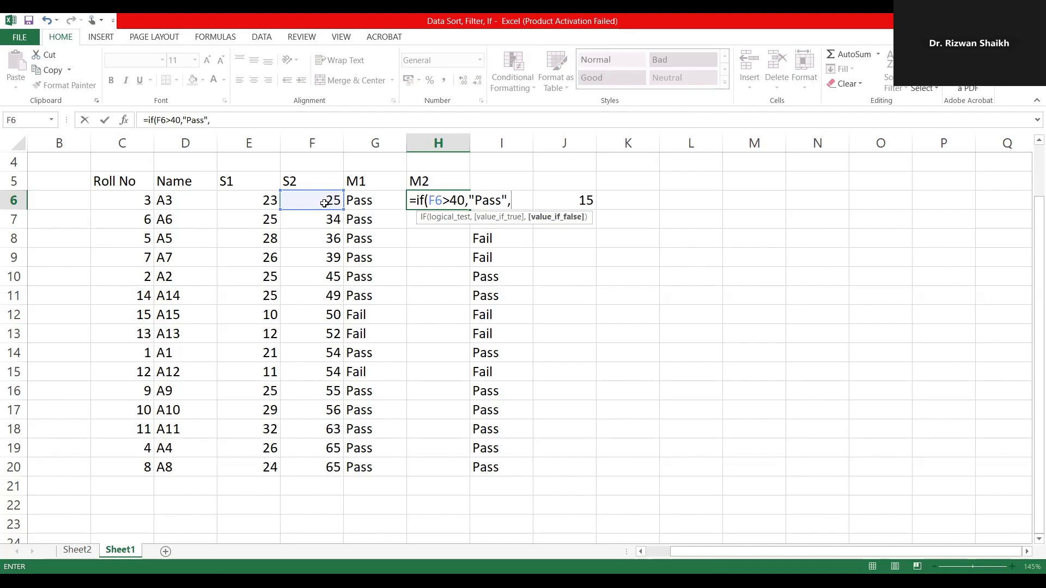
type("\"Fail\")")
key("Return")
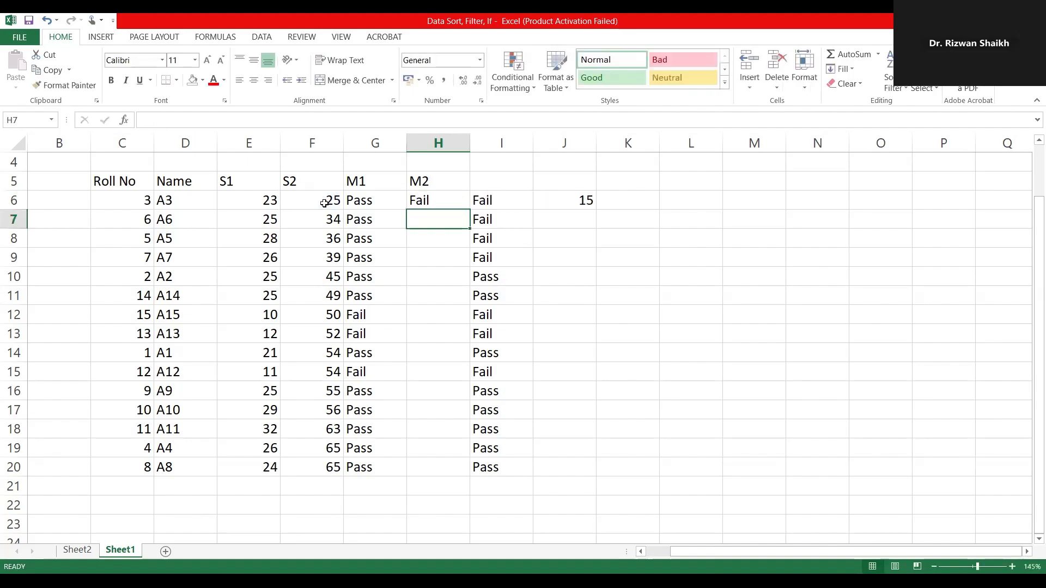
Step: Fill the H6 formula down the M2 column to H20
left_click(431, 199)
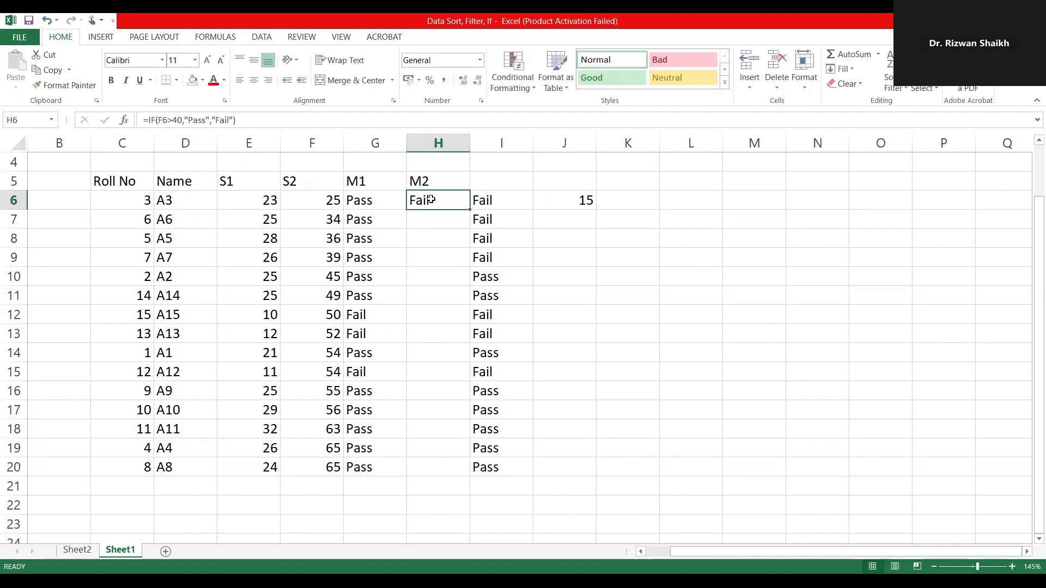
double_click(471, 207)
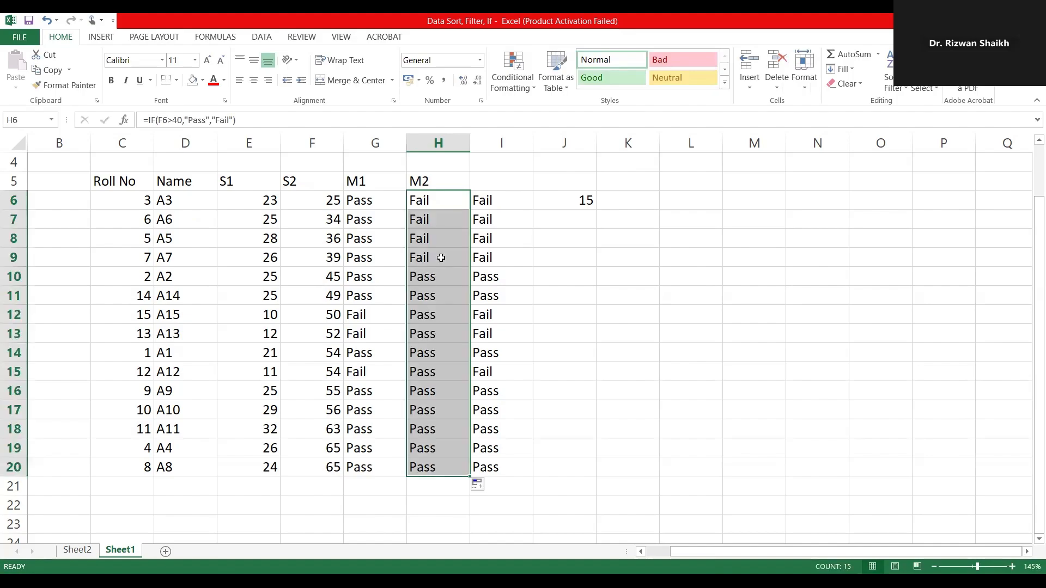
Step: Clear the combined Pass/Fail formulas from I6:I20
left_click(508, 199)
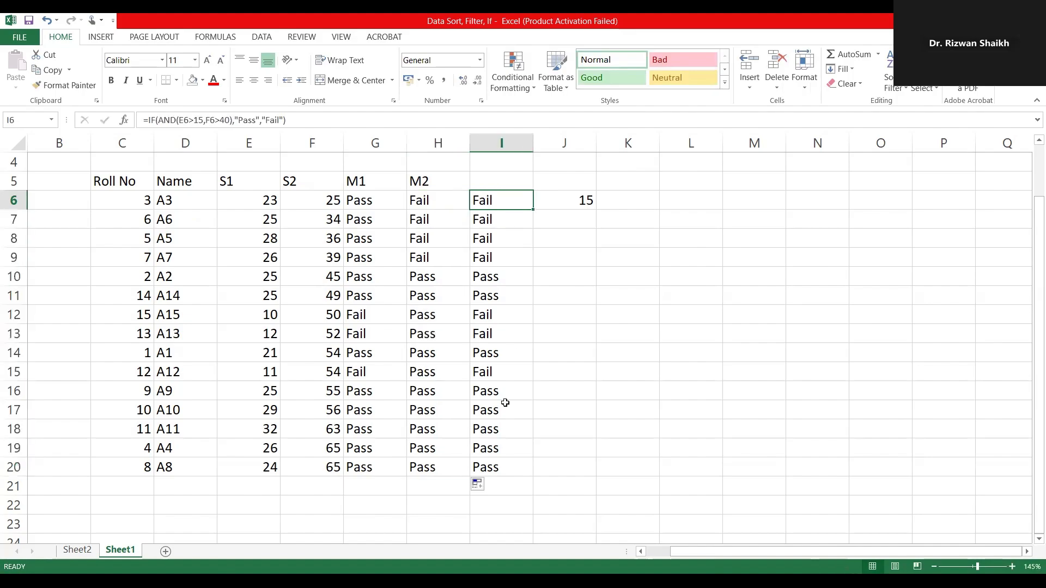
left_click(500, 466, "shift")
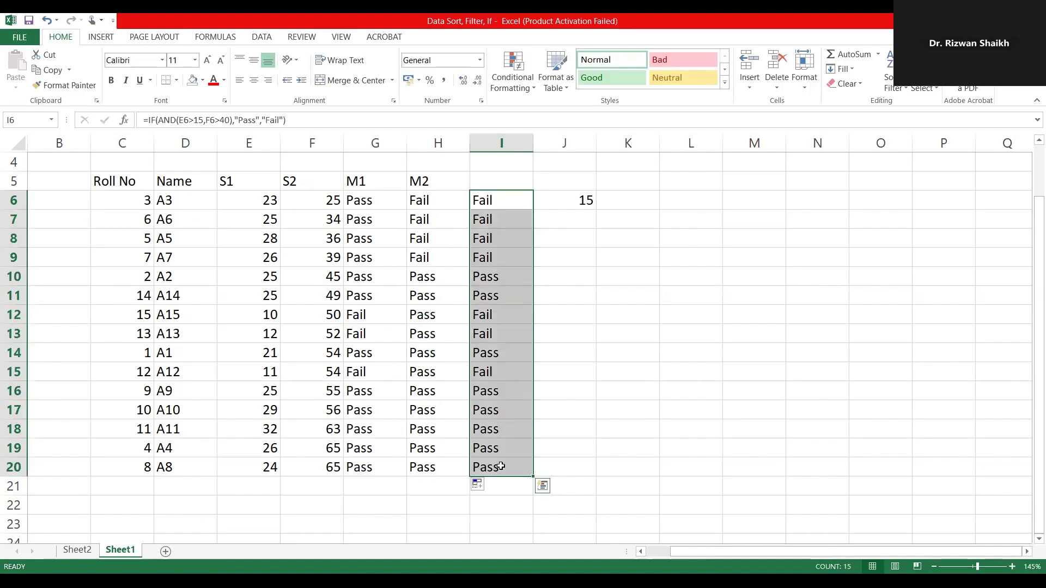
key("Delete")
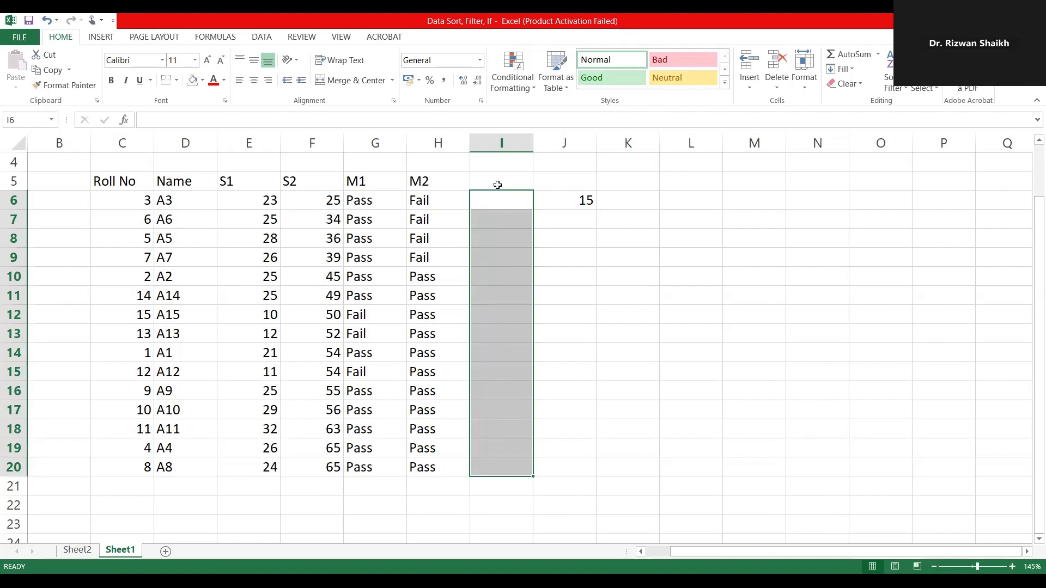
left_click(497, 181)
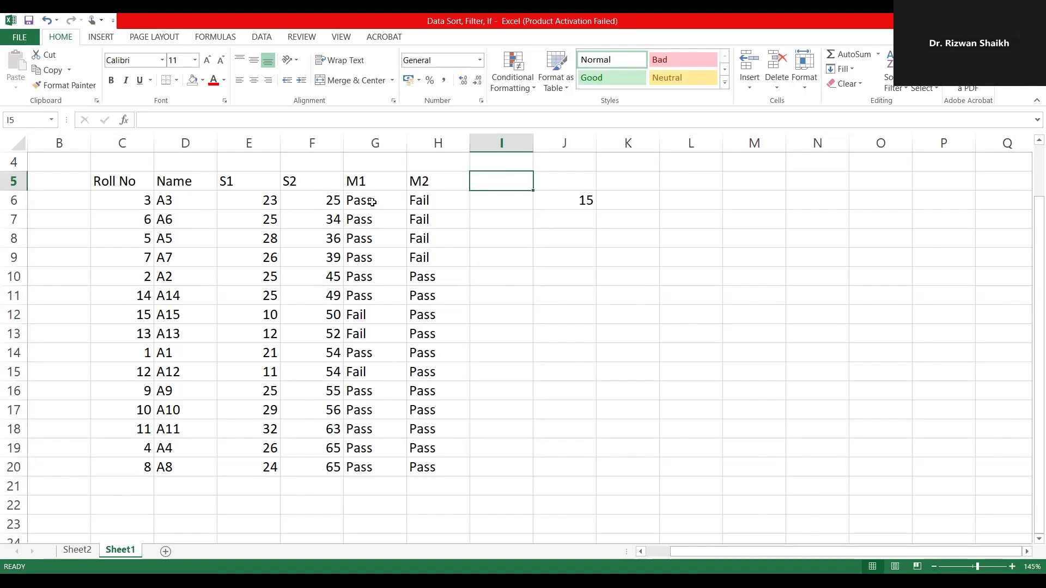
left_click_drag(372, 202, 419, 332)
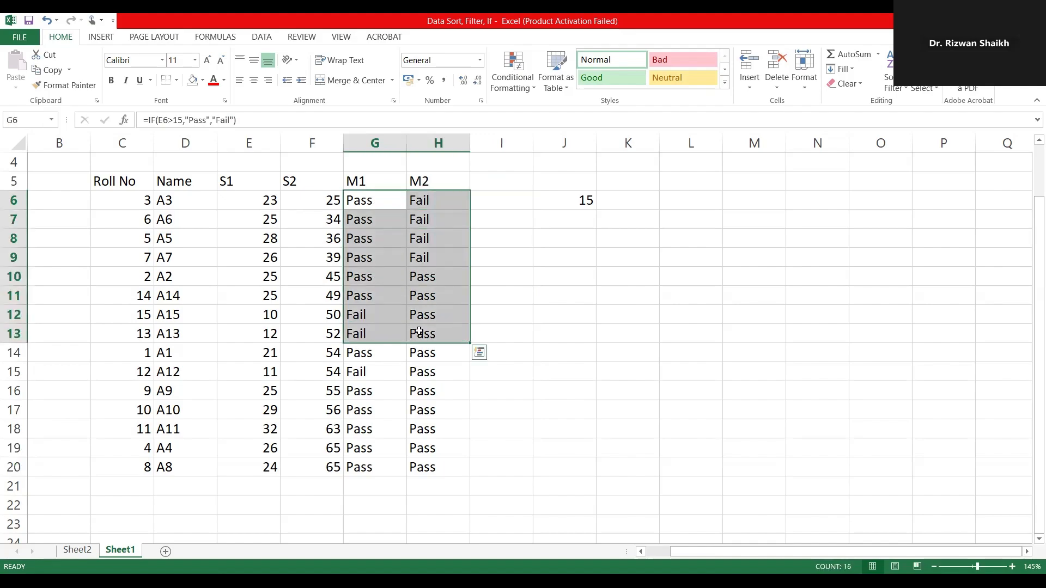
Step: Undo the clearing of the formulas in I6:I20
left_click(491, 205)
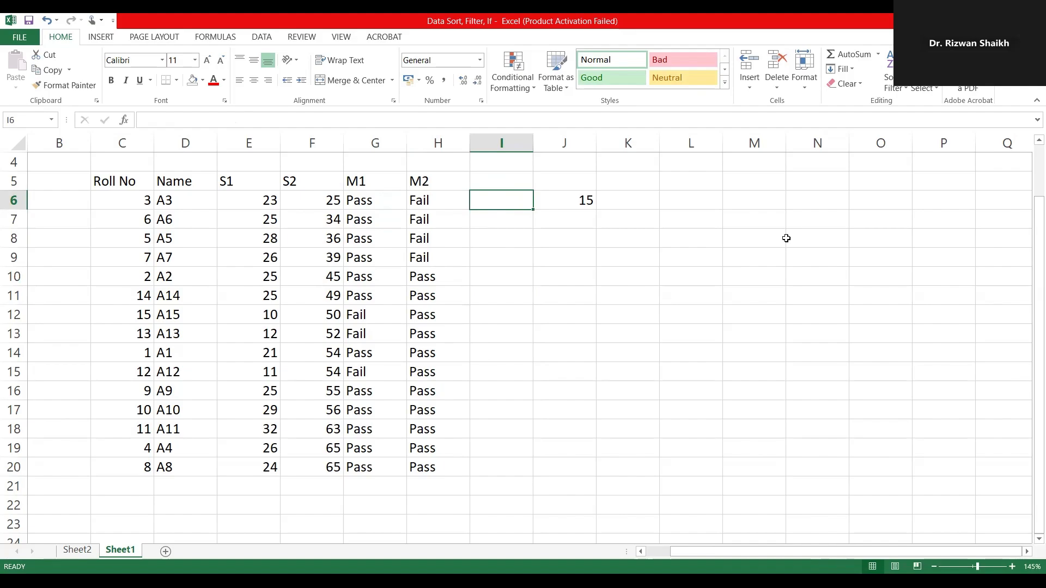
left_click(618, 289)
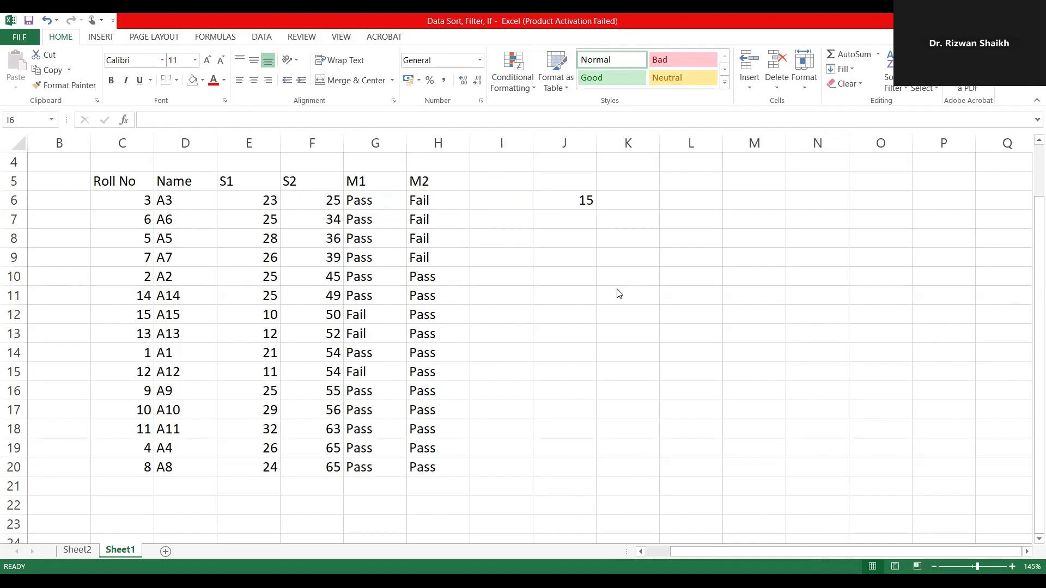
left_click(566, 231)
key("ctrl+z")
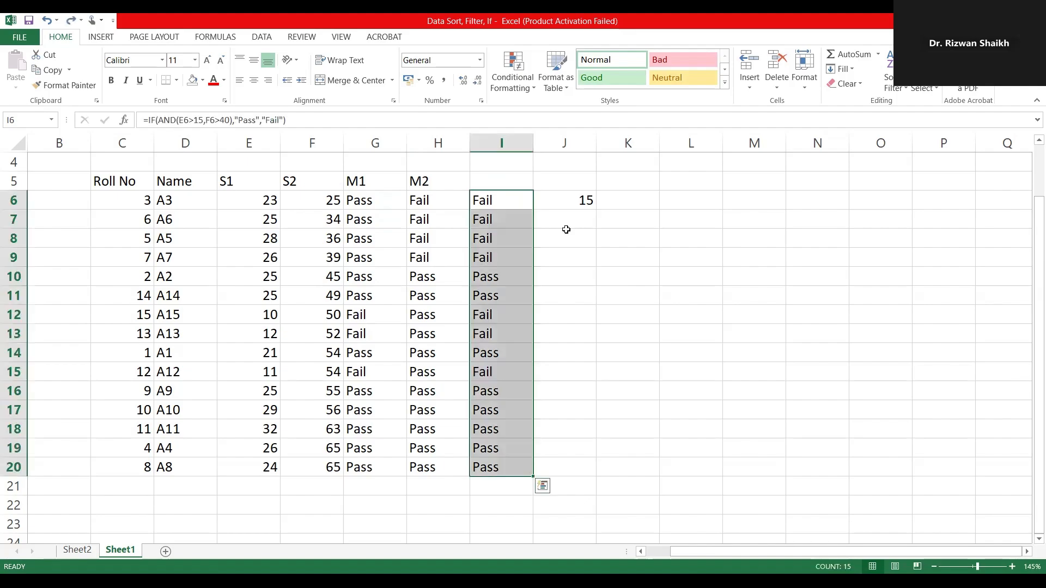
Step: Open the combined Pass/Fail formula in I6 to review it, and leave it unedited
double_click(501, 195)
double_click(501, 194)
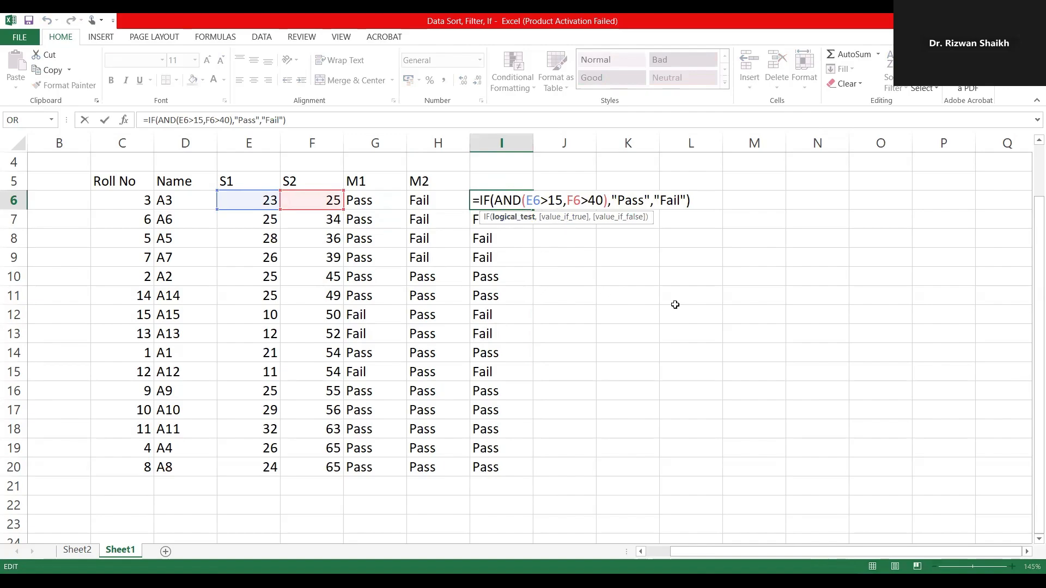
left_click(658, 295)
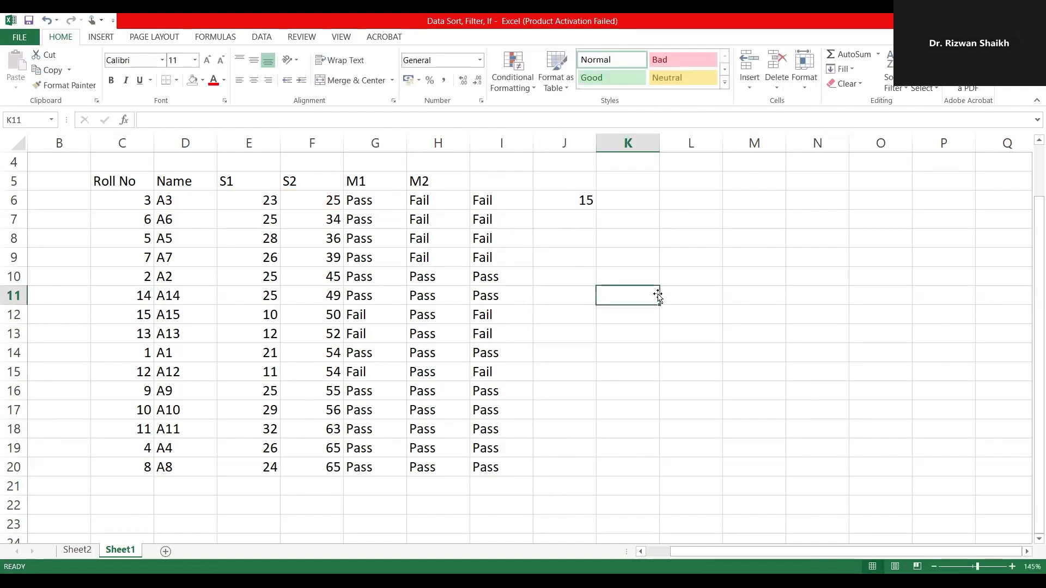
Step: Start an IF formula in K10 with a nested AND function as its logical test
left_click(629, 281)
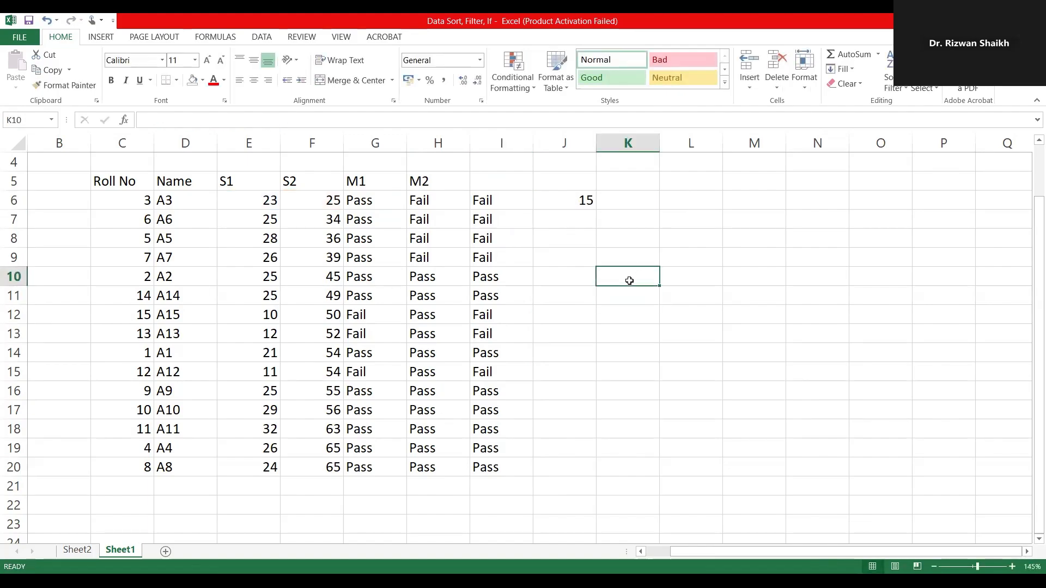
type("=")
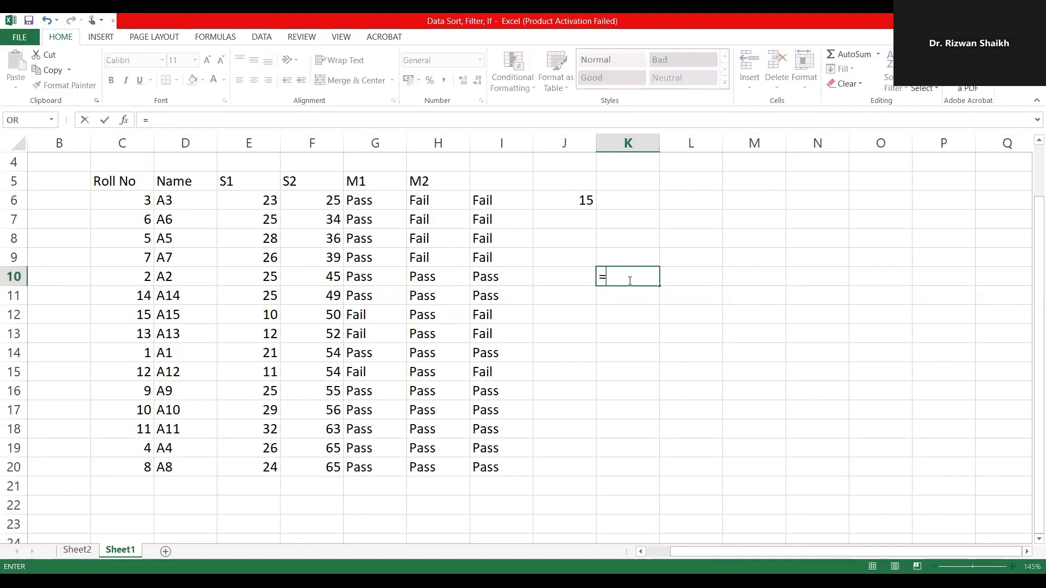
type("if(")
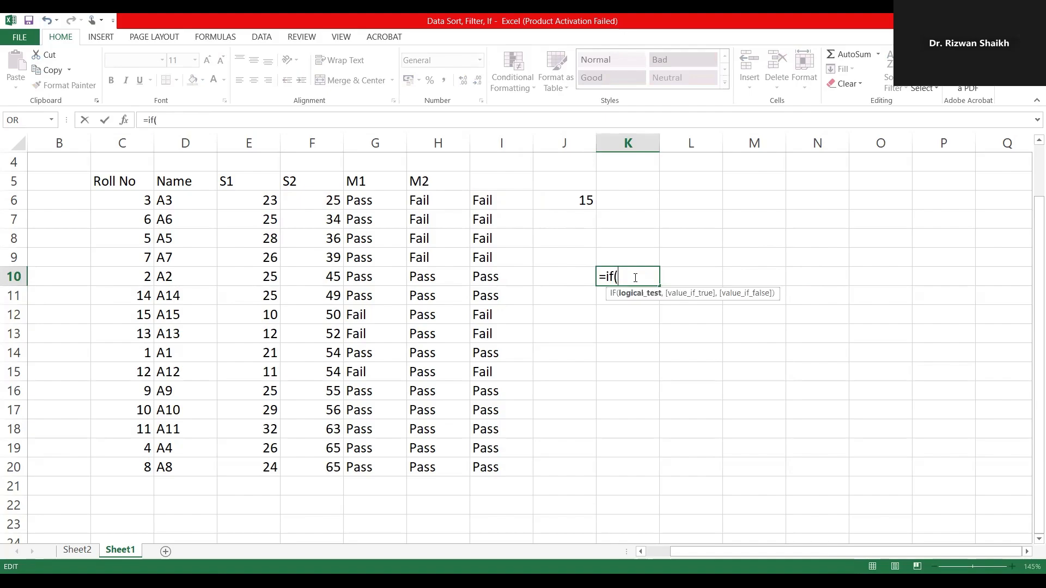
type("AND")
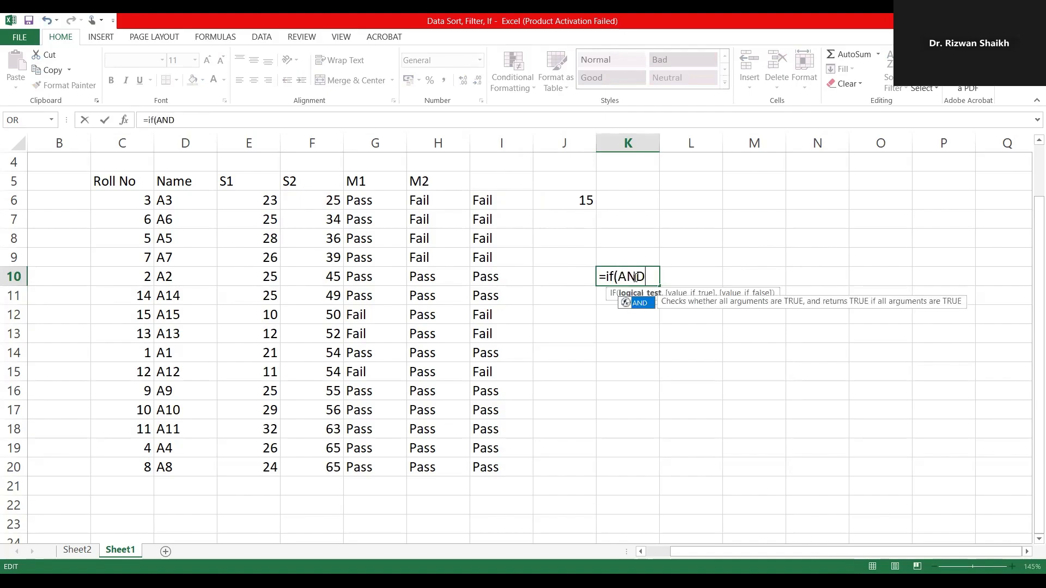
type("(")
Step: Enter E6>15 and F6>40 as the two AND conditions in the K10 formula, and close the AND function
left_click(254, 207)
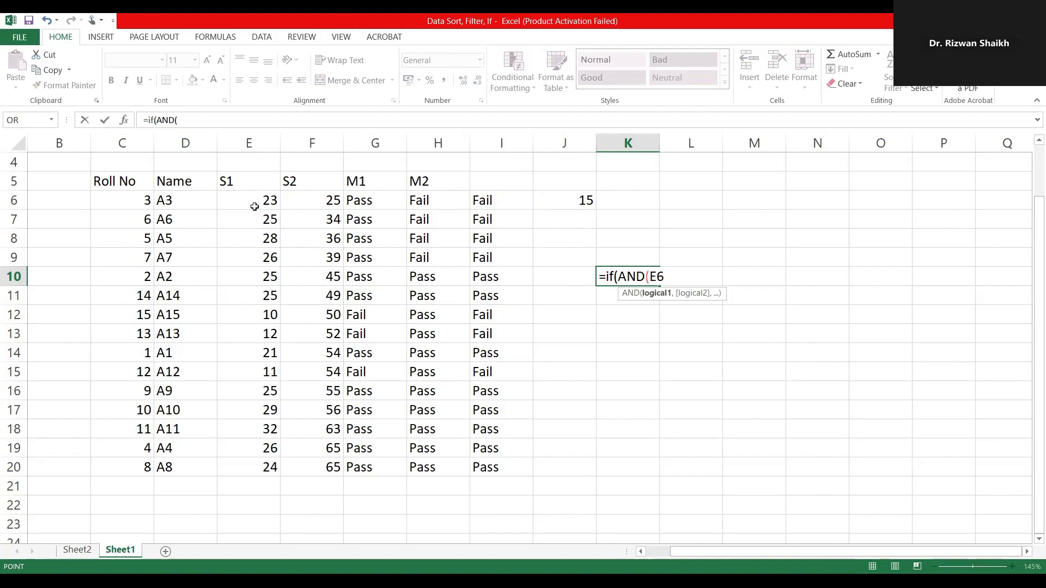
type(">")
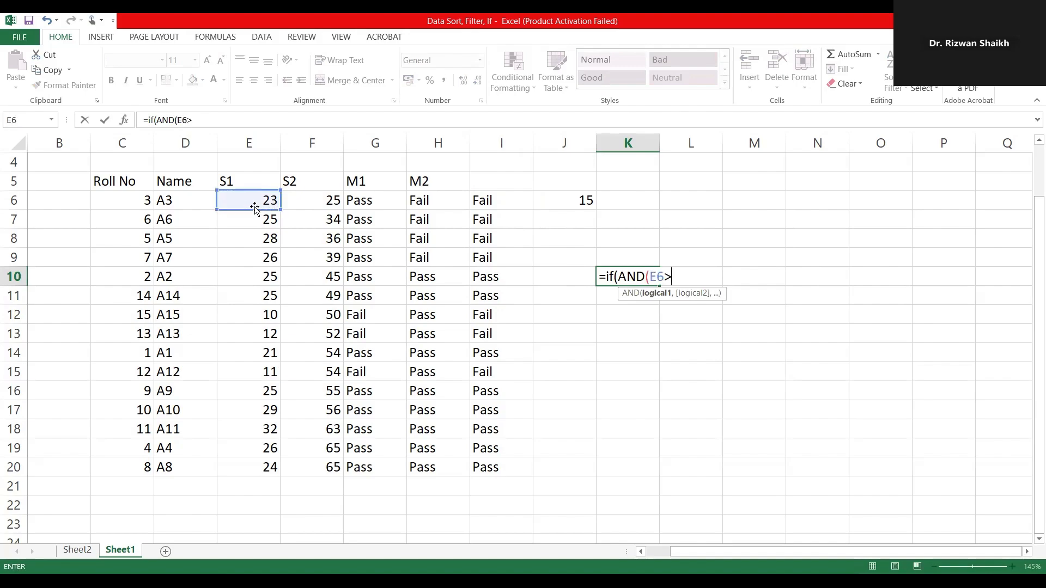
type("15,")
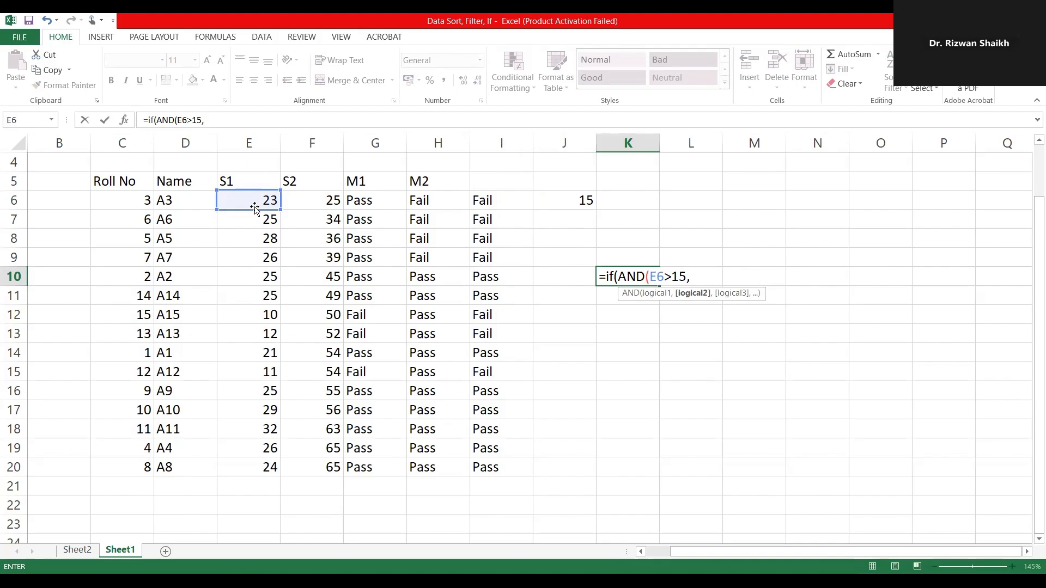
left_click(322, 199)
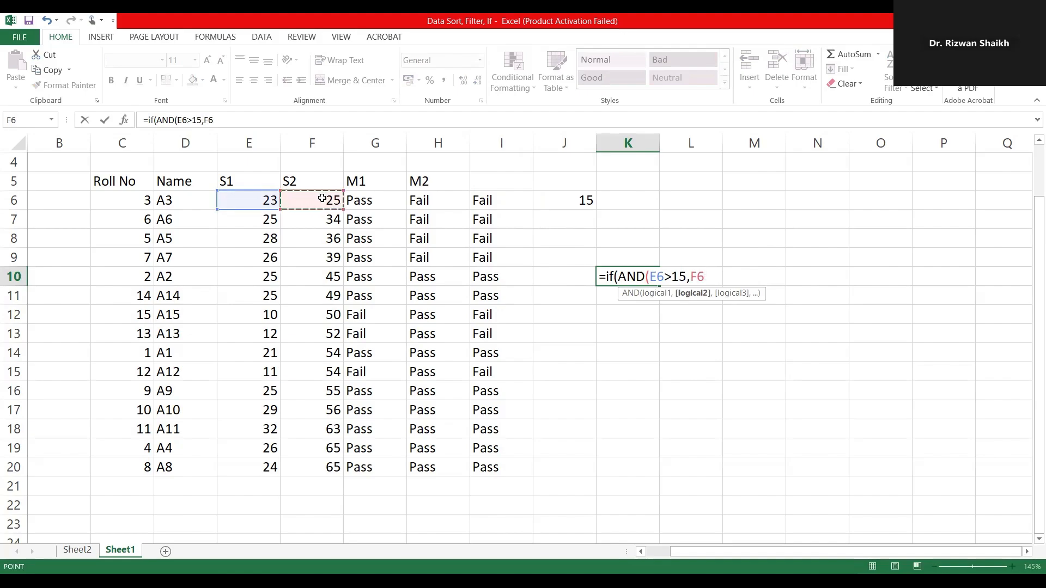
type(">40")
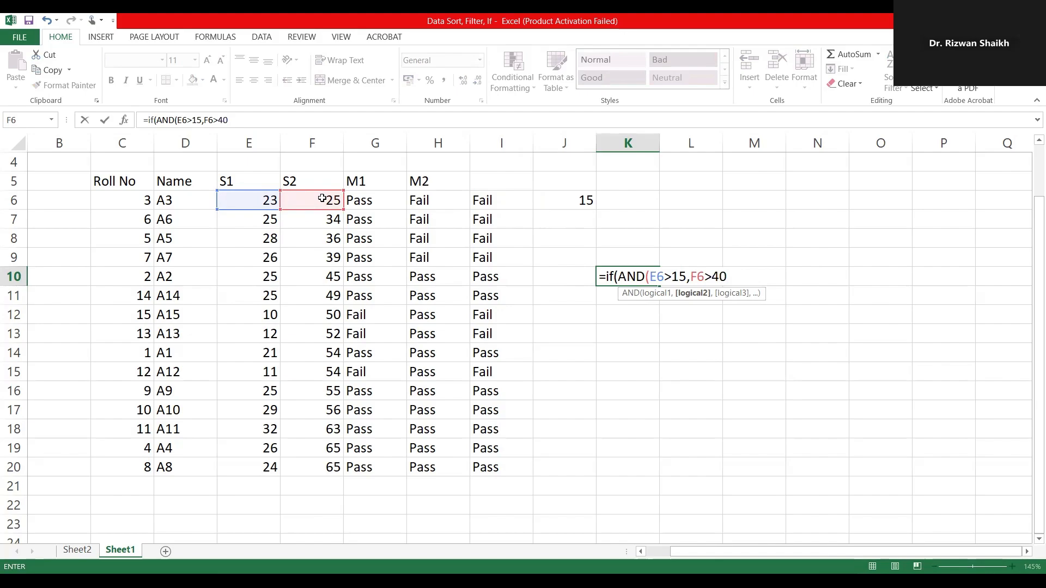
type(")")
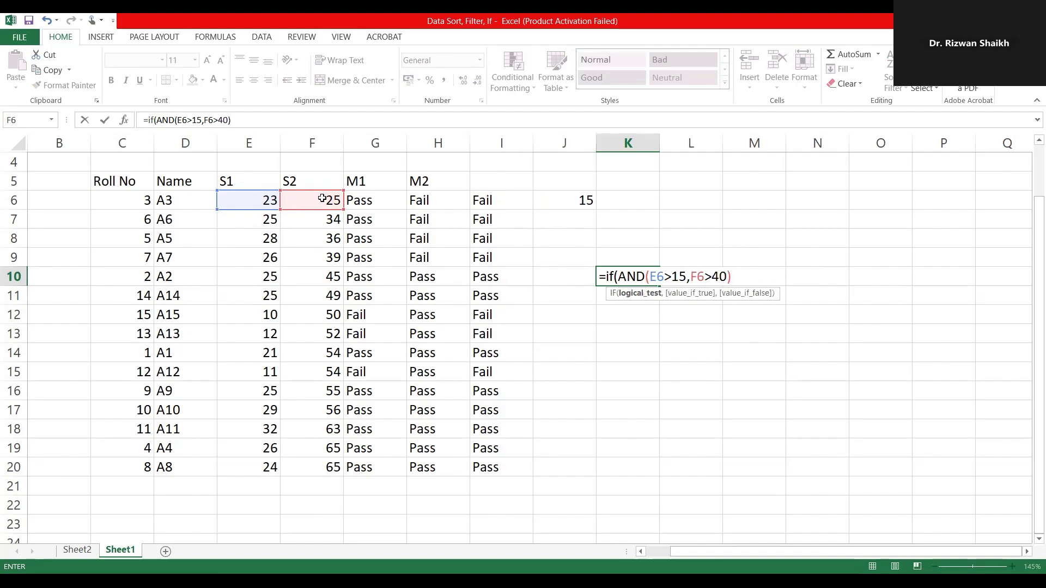
type(",\"")
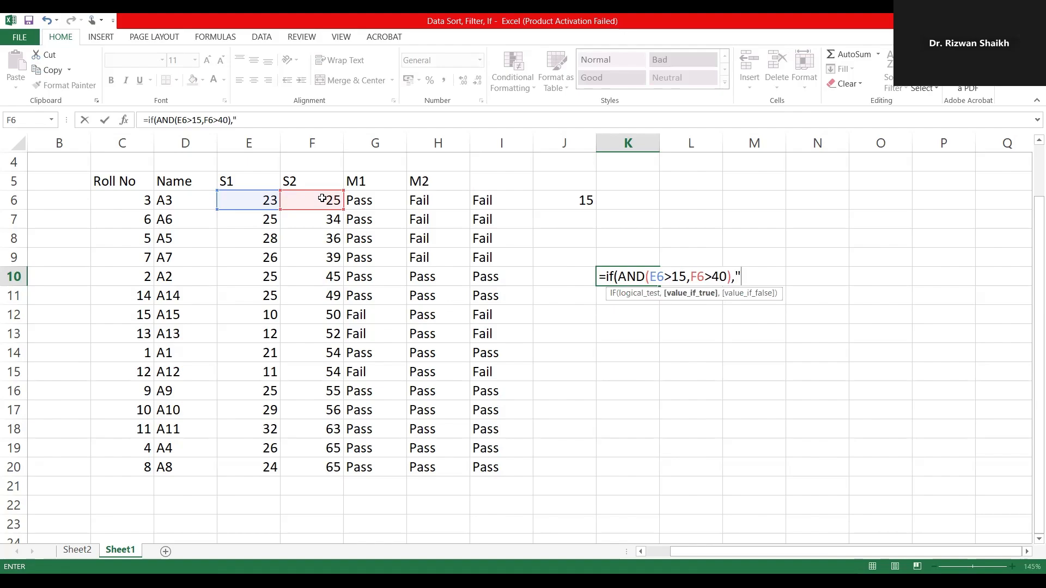
Step: Complete the K10 formula with "Pass" as the true value and "Fail" as the false value, and commit it
type("Pass\",\"")
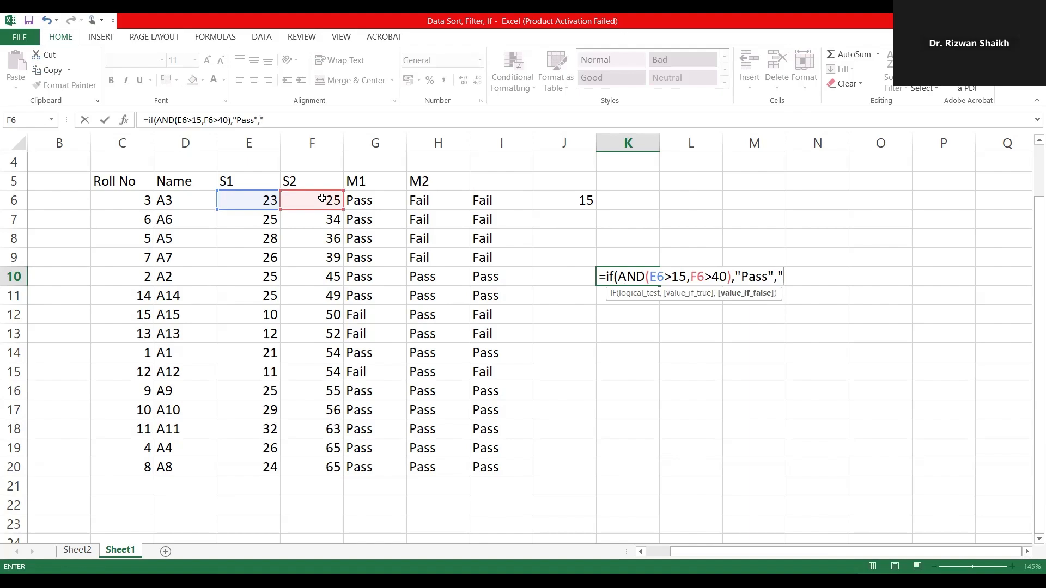
type("Fail\")")
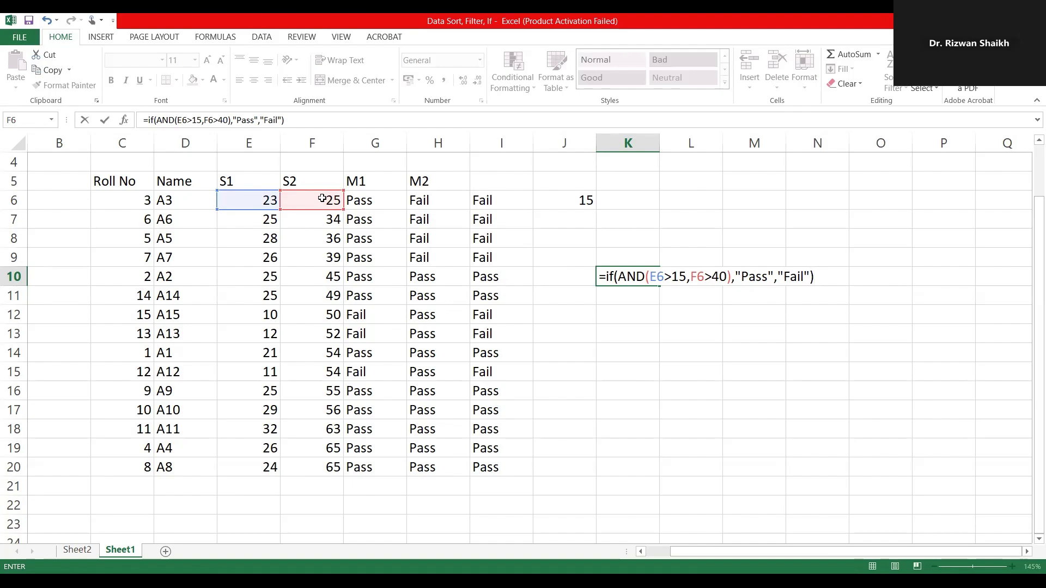
key("Return")
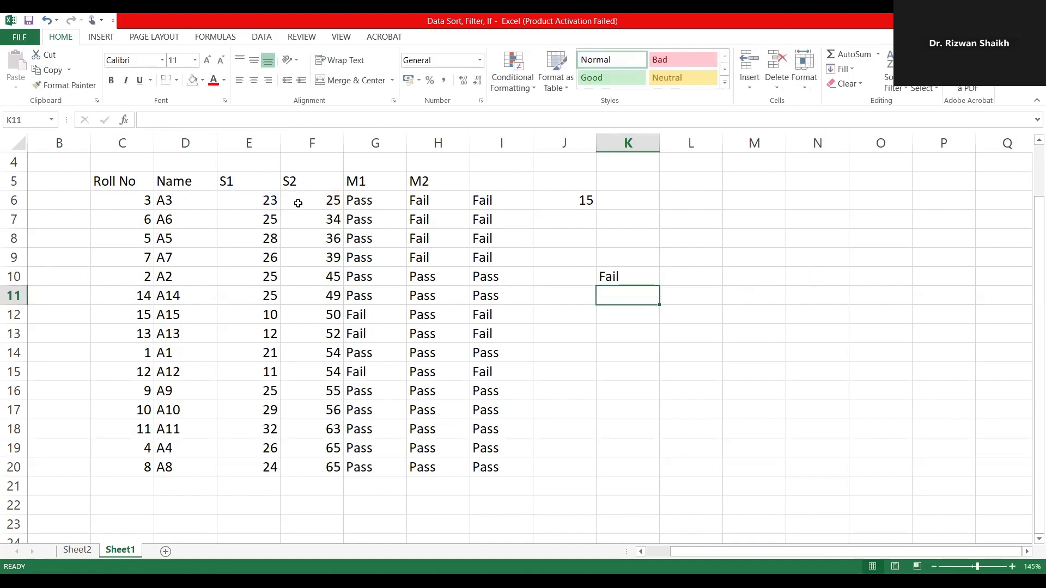
Step: Clear the combined Pass/Fail formulas from I7:I20, keeping the one in I6
left_click(622, 276)
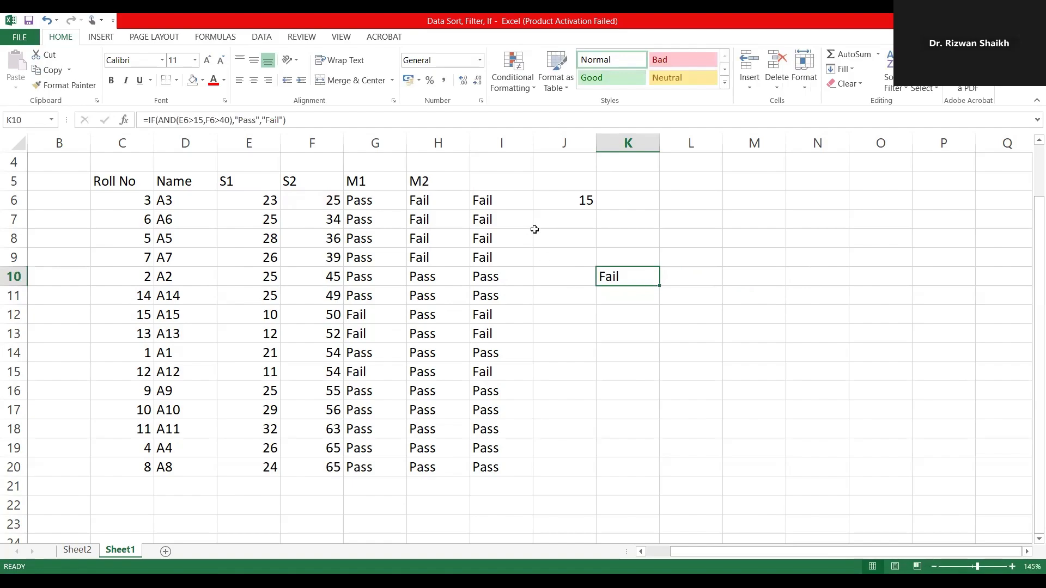
left_click(494, 200)
left_click_drag(512, 218, 495, 469)
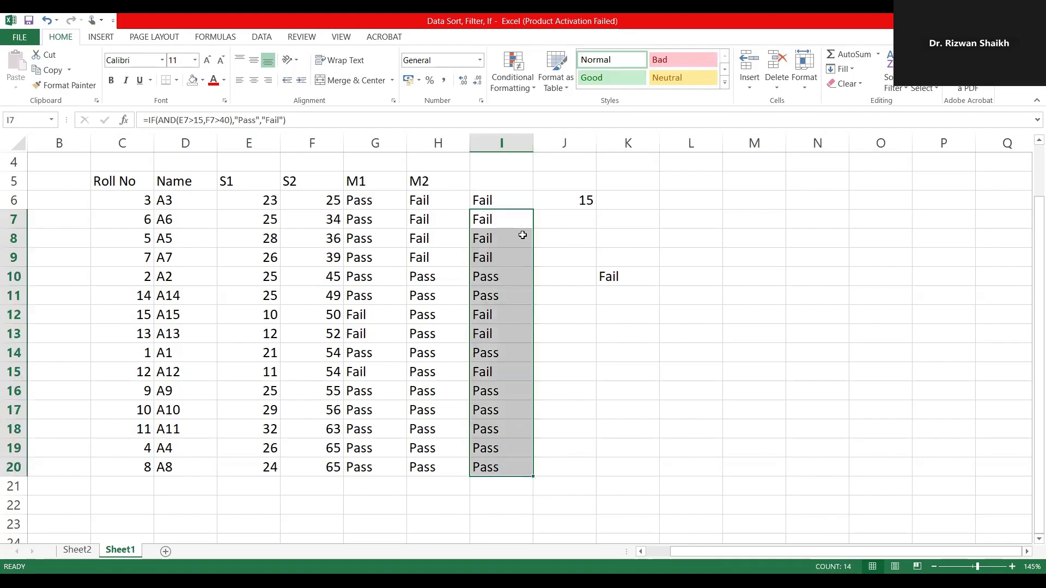
key("Delete")
Step: Open the I6 formula and examine its AND conditions and Pass/Fail values, leaving it unedited
left_click(507, 200)
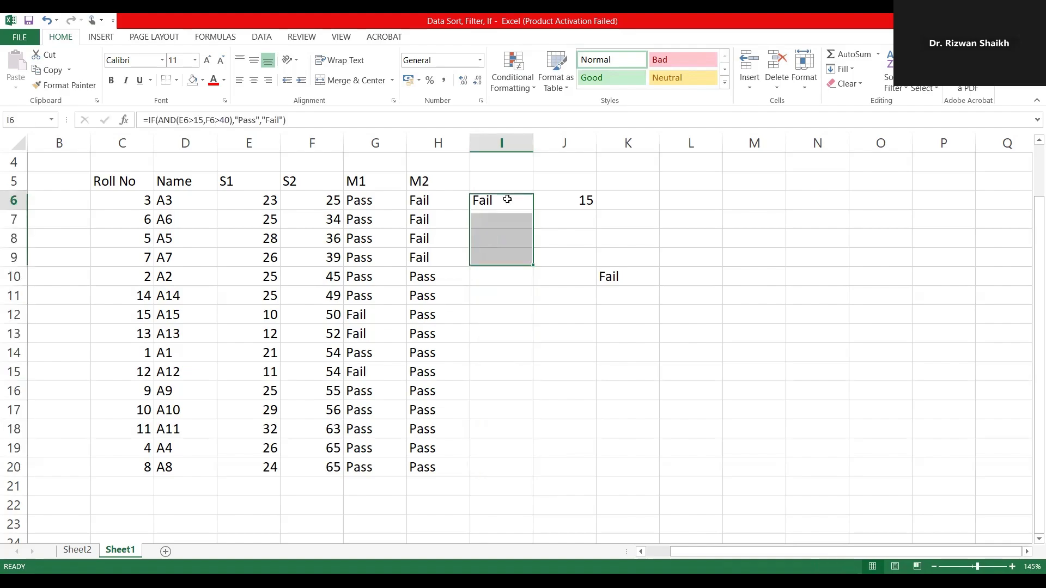
left_click_drag(287, 120, 126, 119)
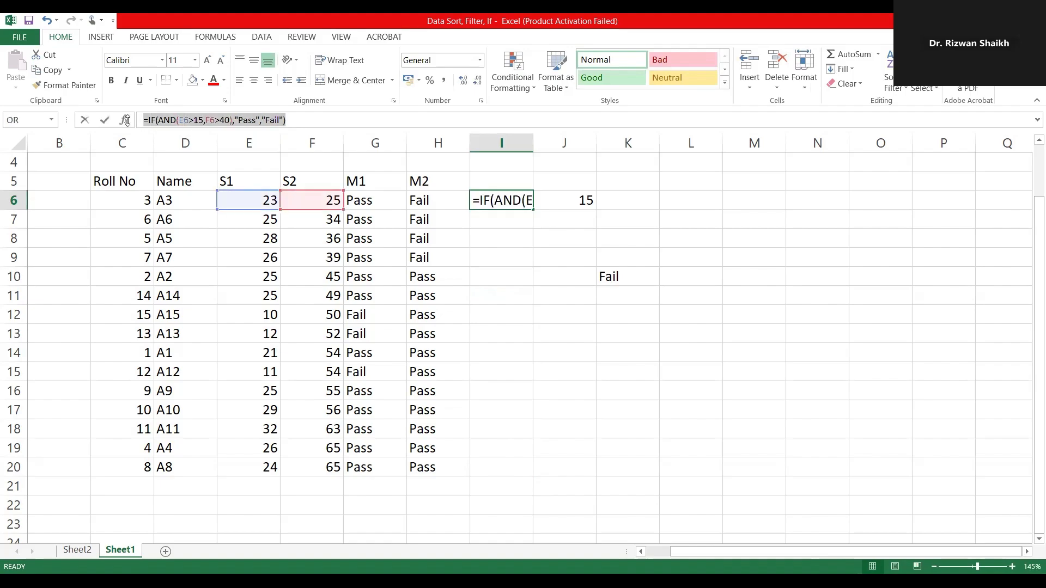
left_click(517, 207)
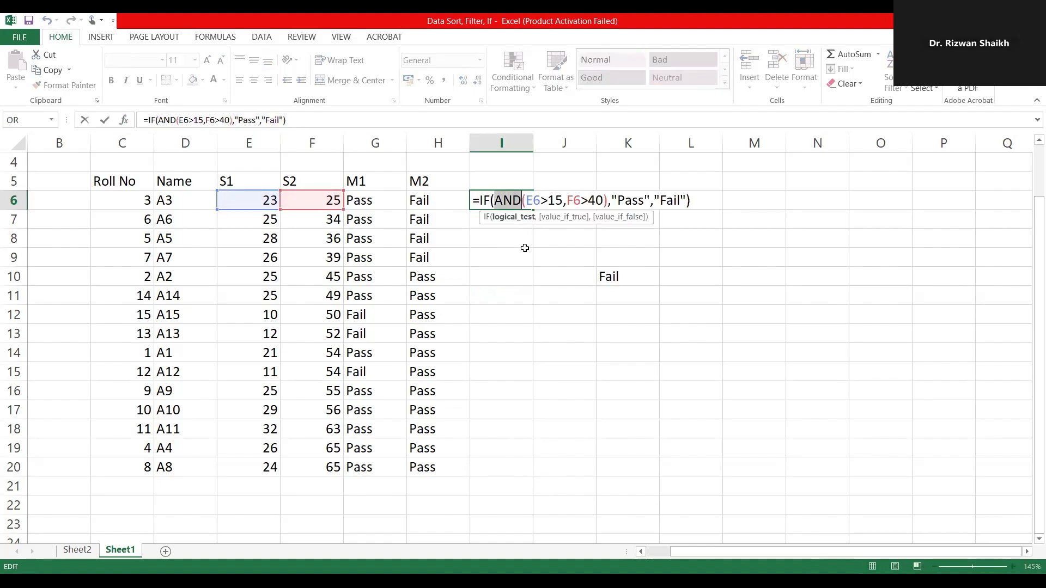
scroll(518, 208, "up", 10, "ctrl")
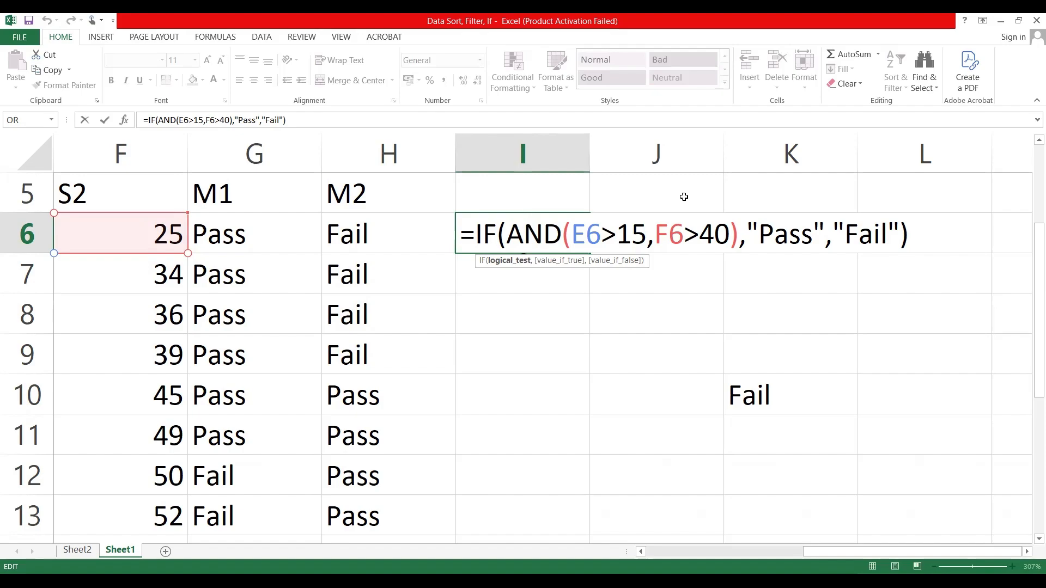
scroll(684, 196, "up", 1)
scroll(684, 196, "right", 1)
scroll(683, 197, "right", 1)
key("Return")
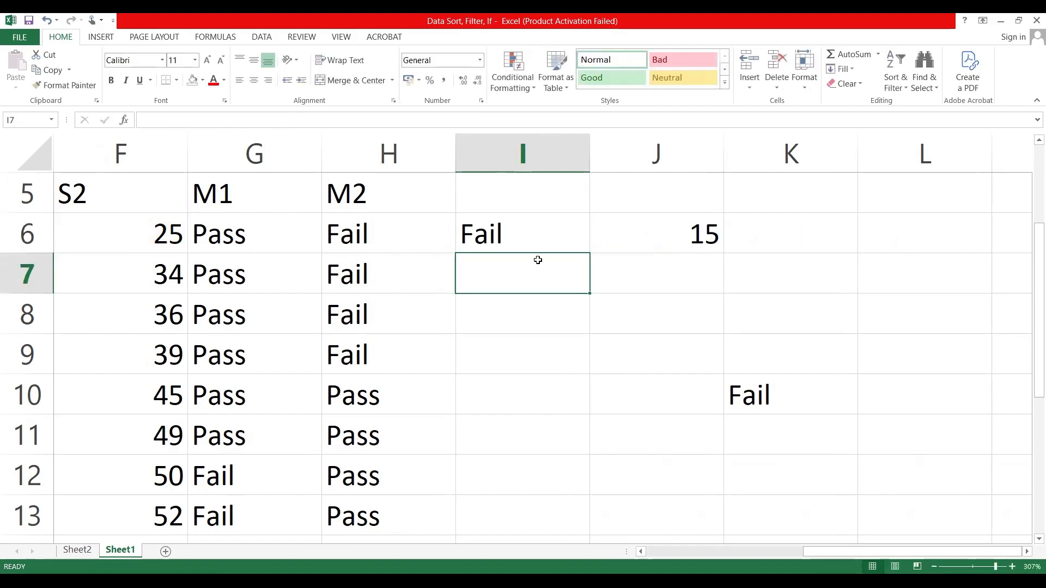
Step: Fill the combined IF/AND Pass/Fail formula from I6 down through I20
scroll(538, 259, "down", 10)
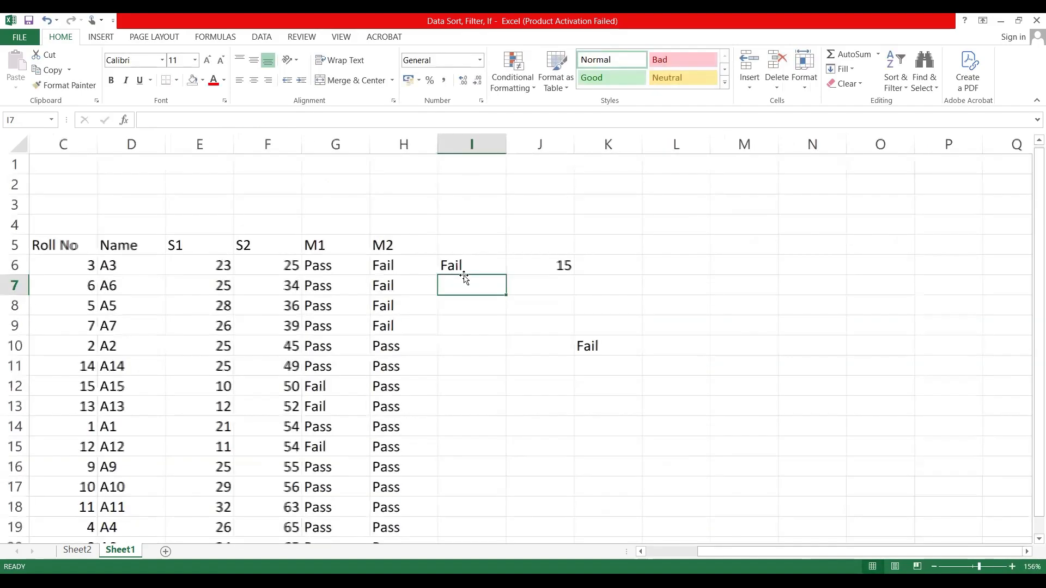
left_click(474, 260)
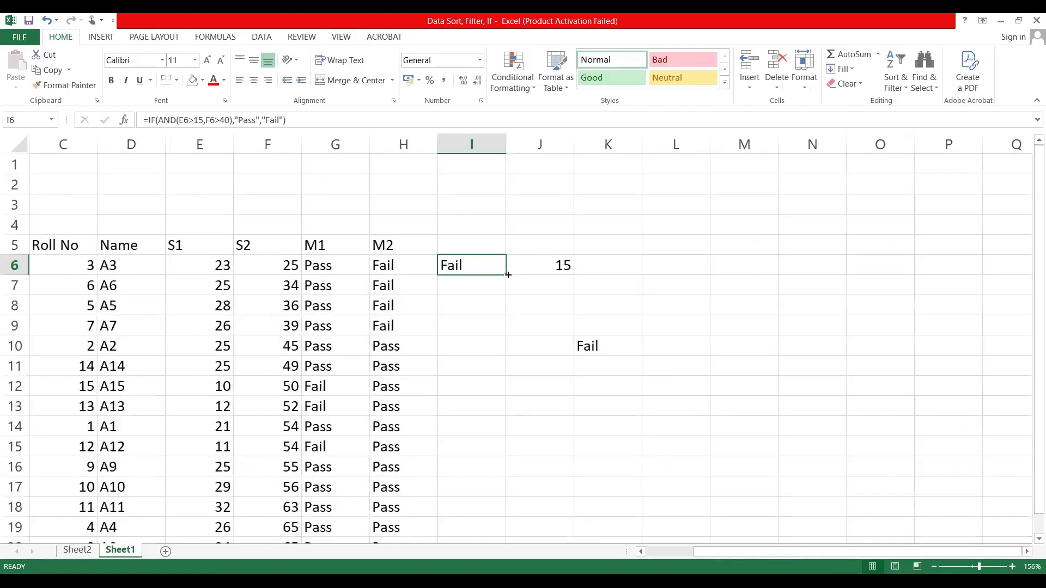
double_click(508, 275)
Step: Review the M2 results down column H alongside the filled combined results through row 20
left_click_drag(267, 305, 335, 246)
left_click(420, 198)
key("Down")
key("Down")
key("Down")
key("Down")
key("Down")
key("Down")
key("Down")
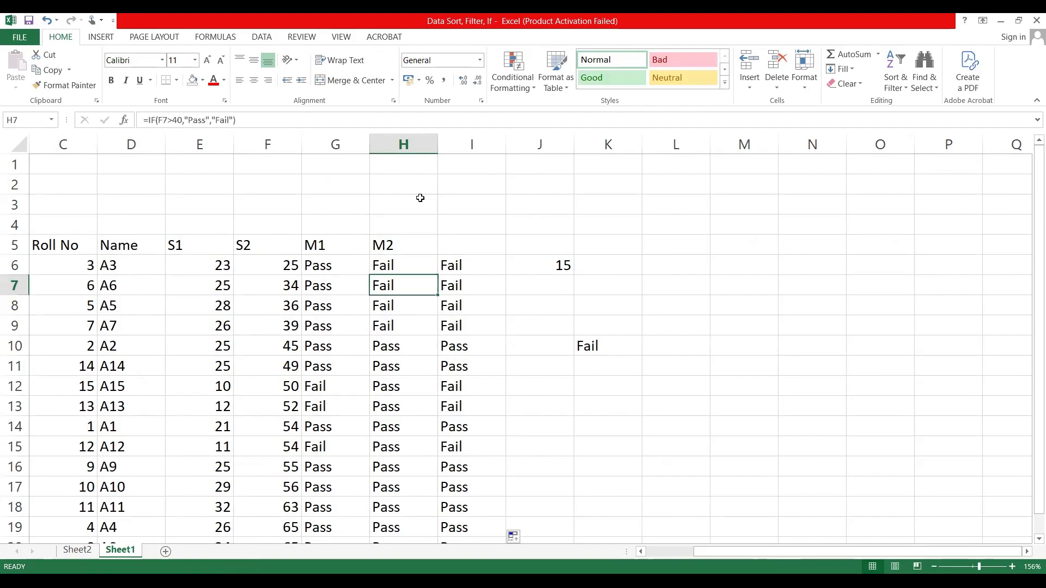
key("Down")
key("Down")
key("Down")
key("Down")
key("Down")
key("Down")
key("Down")
key("Down")
key("Down")
key("Down")
key("Down")
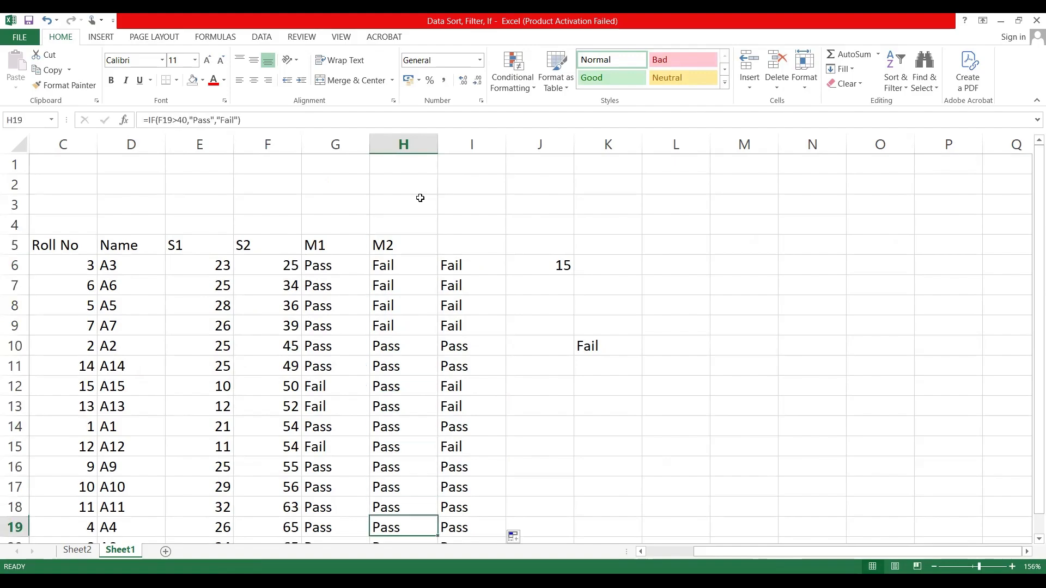
key("Down")
key("Down")
scroll(420, 197, "down", 1)
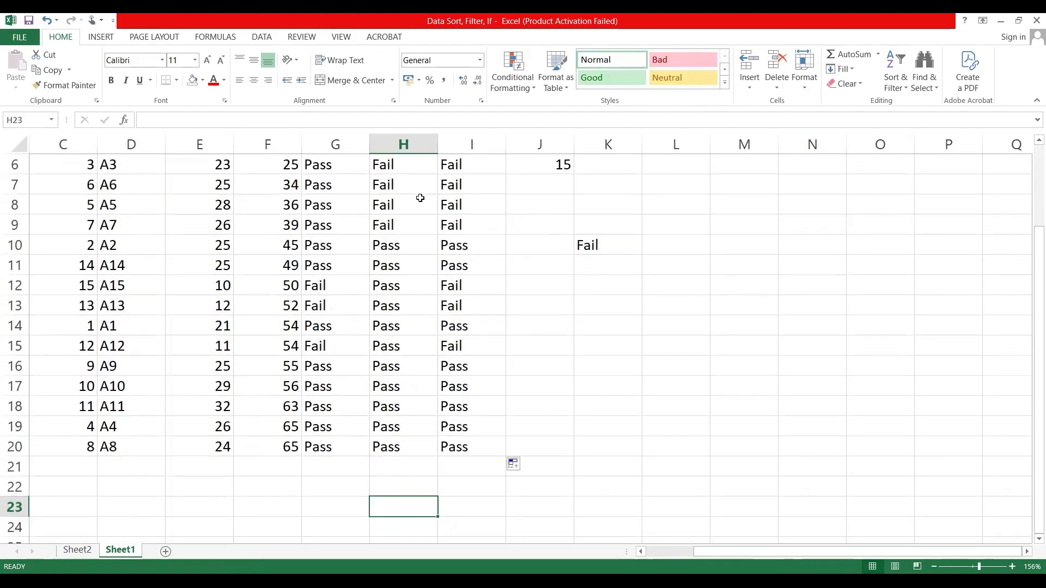
Step: Compare the M1 and M2 results with the combined Pass/Fail results in rows 6, 10, 11, 12, 13 and 15
left_click(472, 285)
left_click(336, 286)
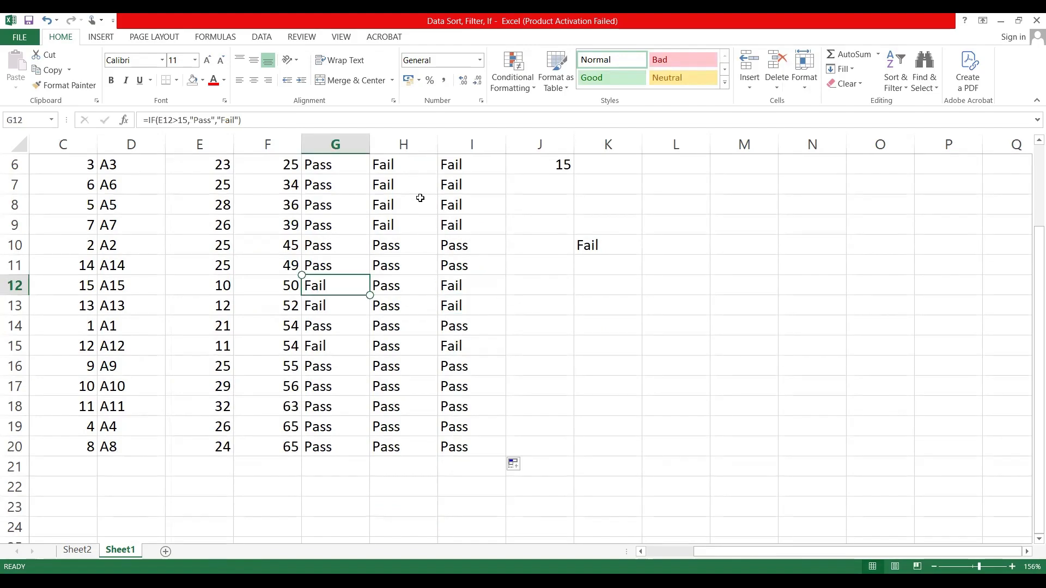
left_click(472, 286)
left_click(336, 306)
left_click(471, 305)
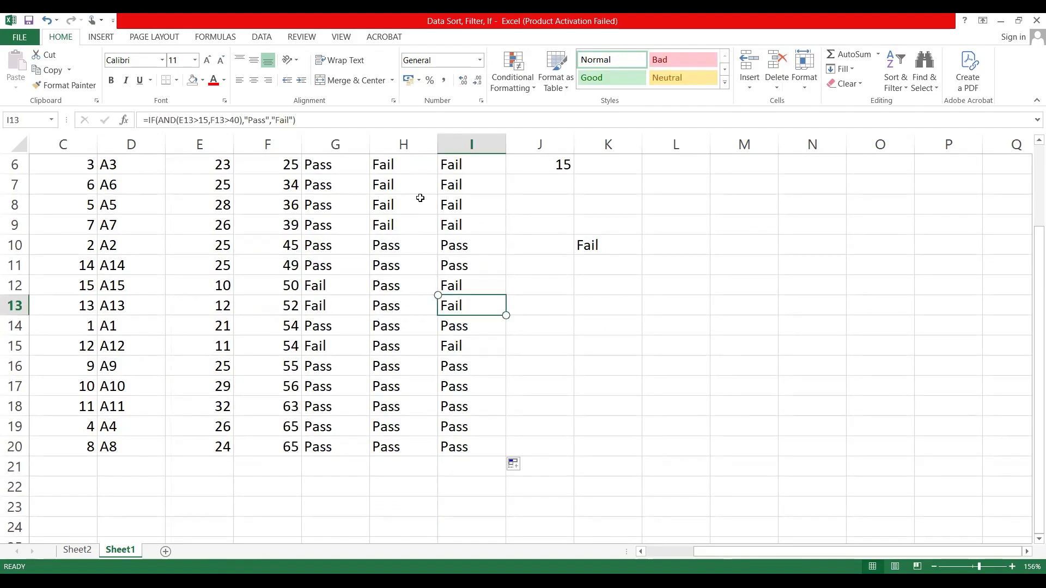
left_click(336, 345)
left_click(471, 346)
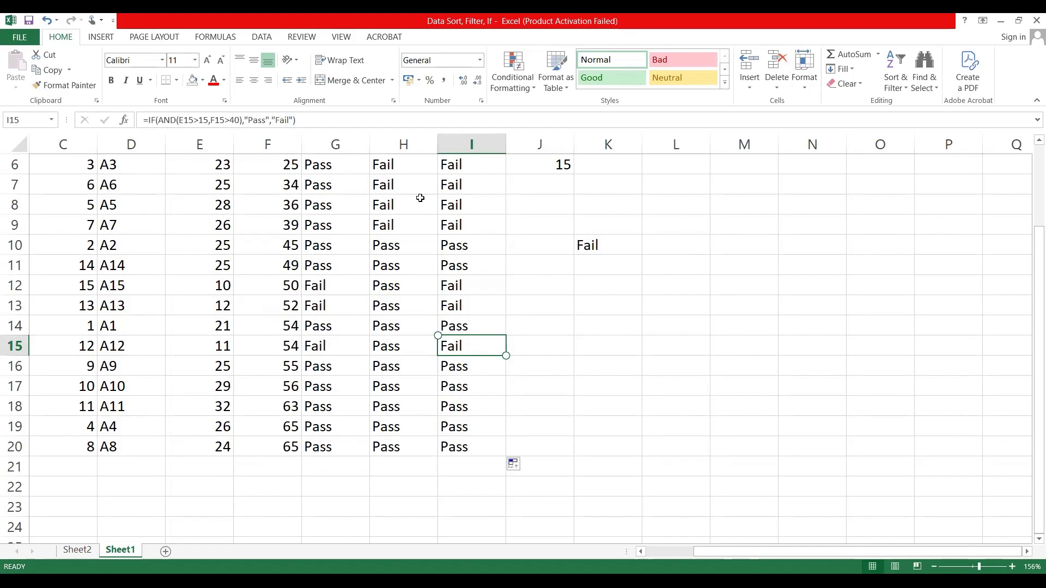
left_click(404, 165)
left_click(472, 164)
left_click(540, 204)
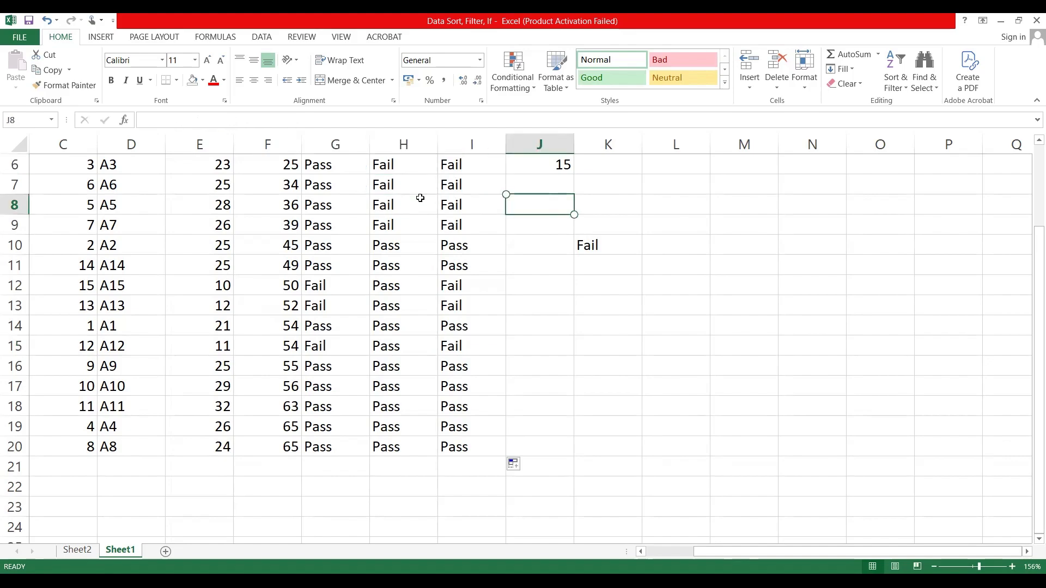
left_click(336, 245)
left_click(404, 245)
left_click(472, 245)
left_click(336, 265)
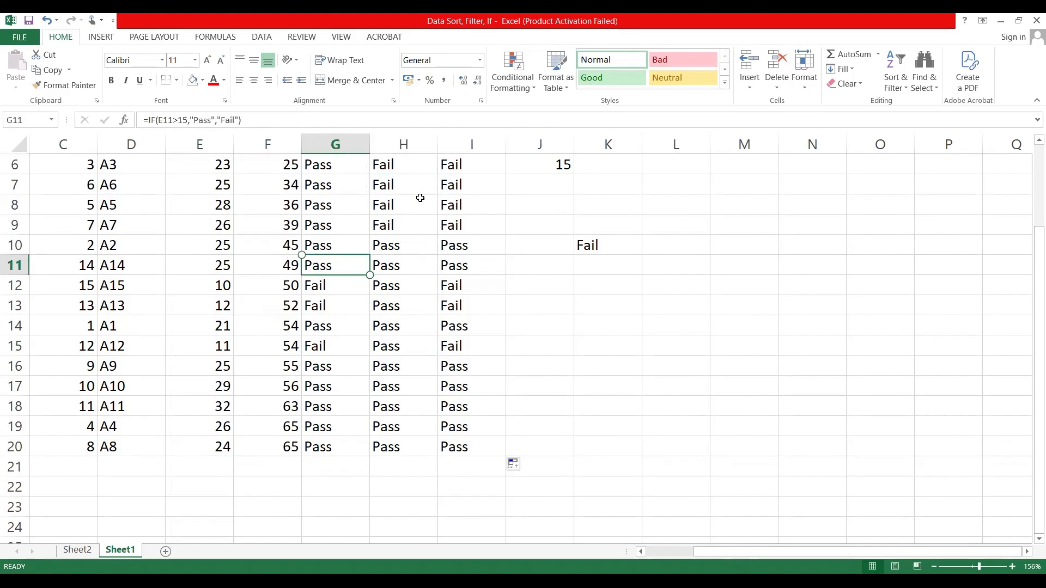
left_click(471, 265)
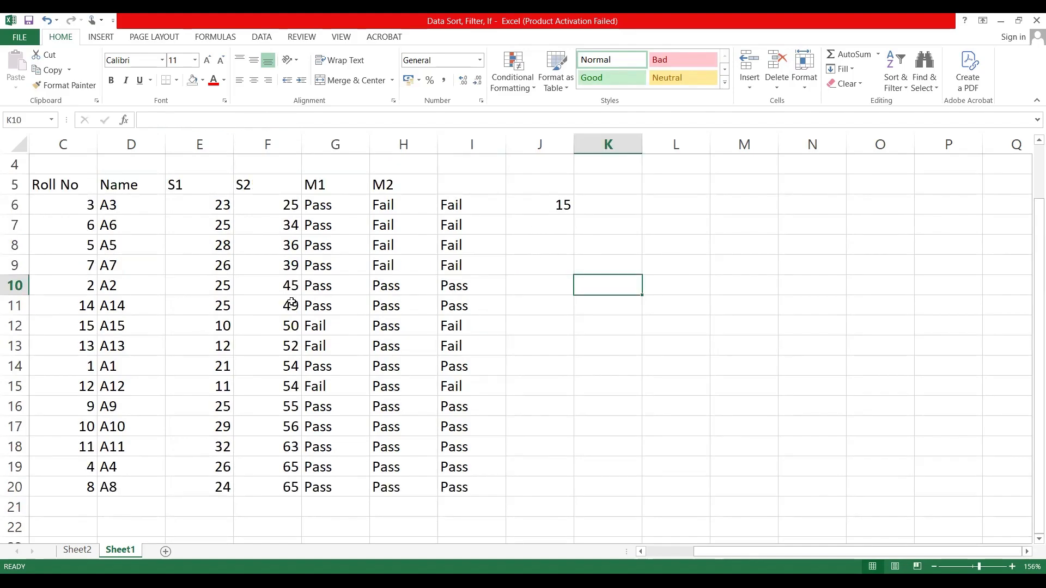
Step: Count the numeric S1 marks in J11 with the formula =COUNT(E6:E20)
left_click_drag(207, 205, 189, 486)
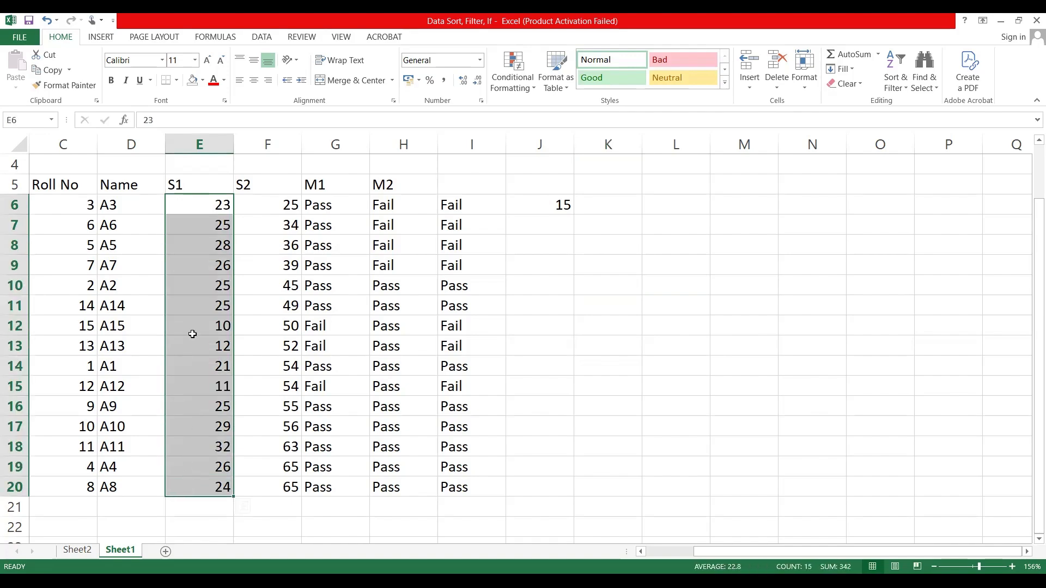
left_click(560, 300)
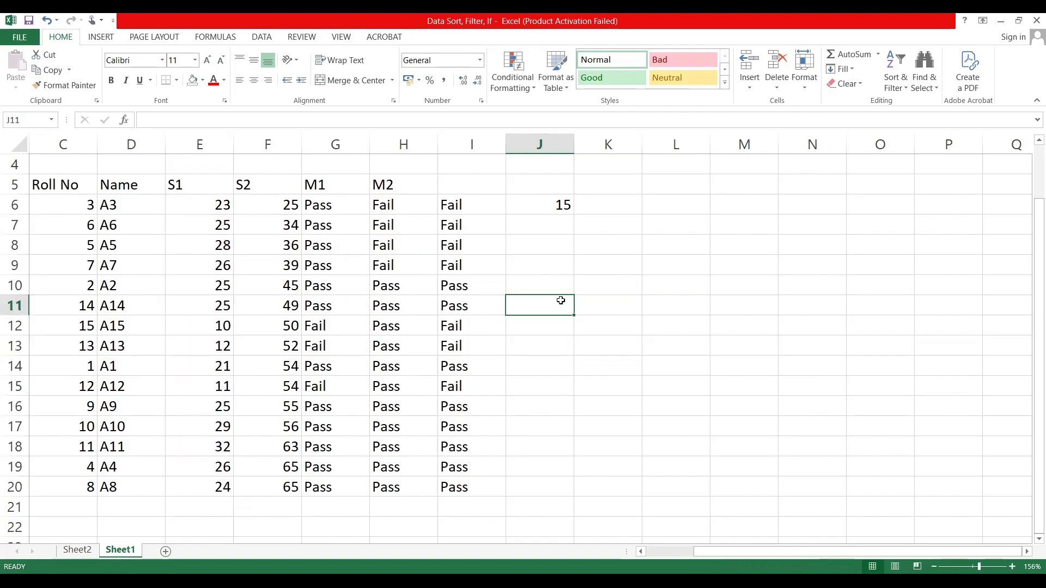
type("=")
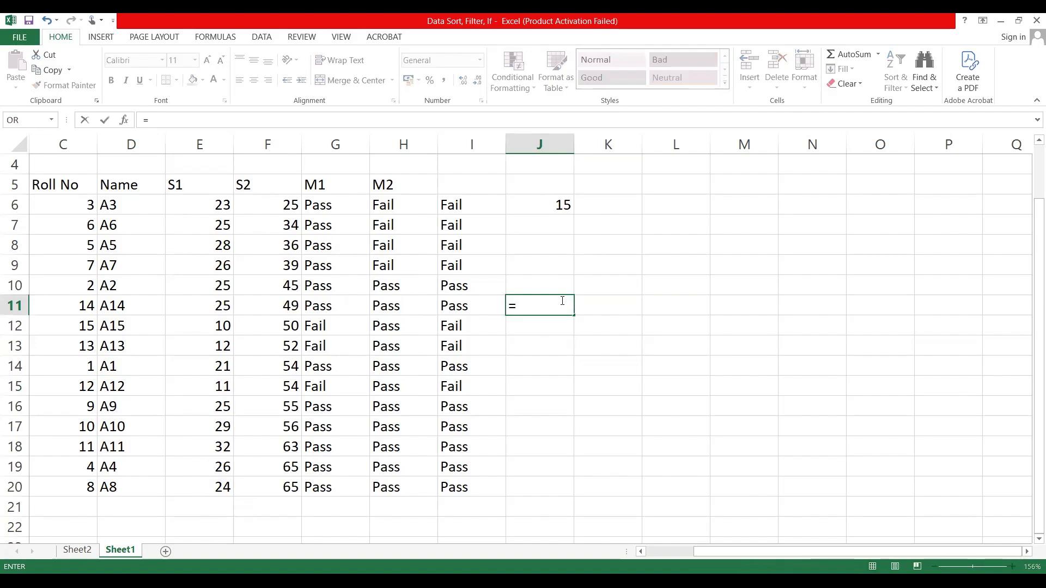
type("count")
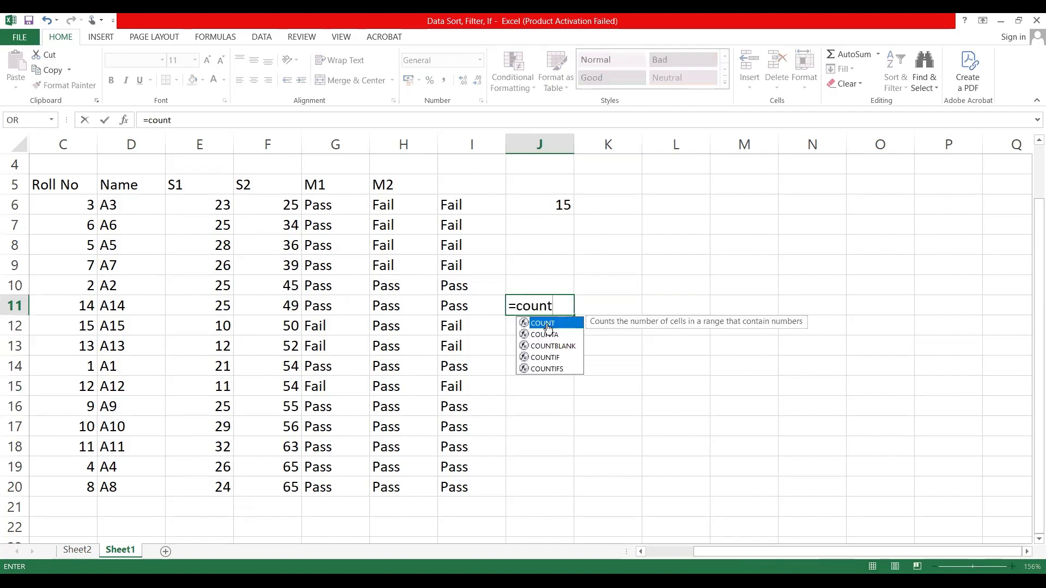
double_click(548, 327)
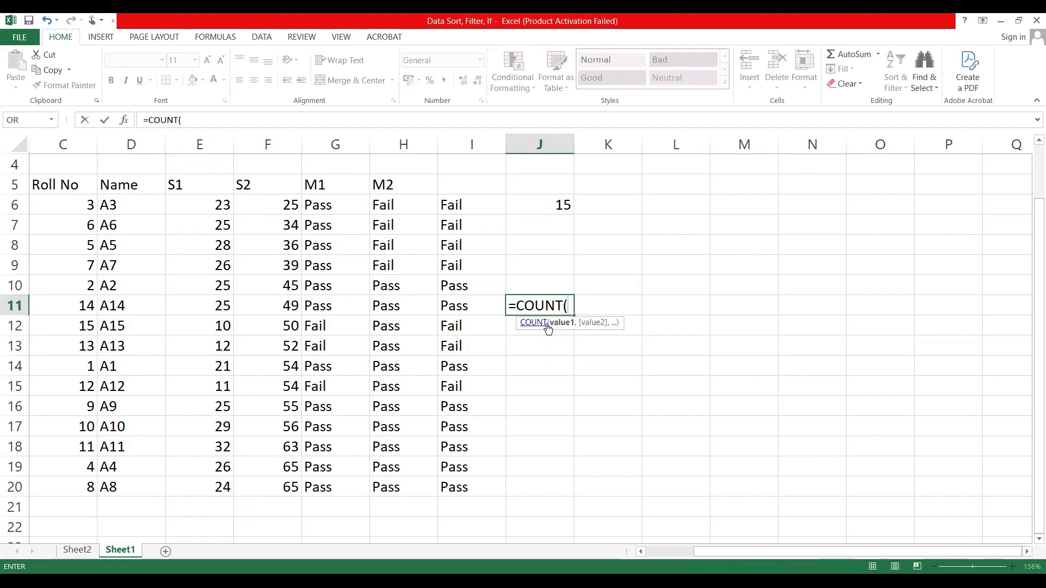
left_click(206, 203)
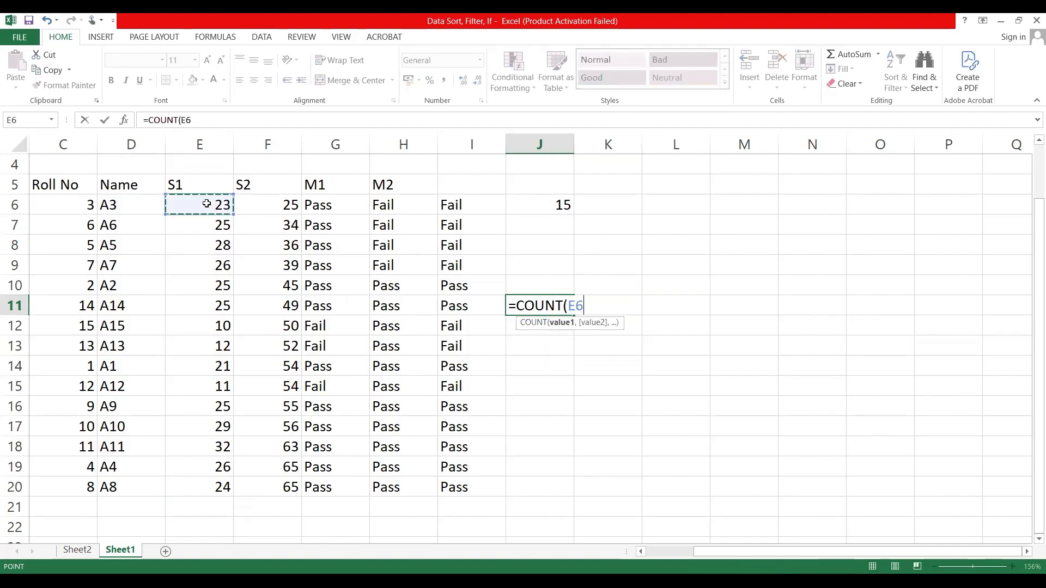
left_click(208, 483, "shift")
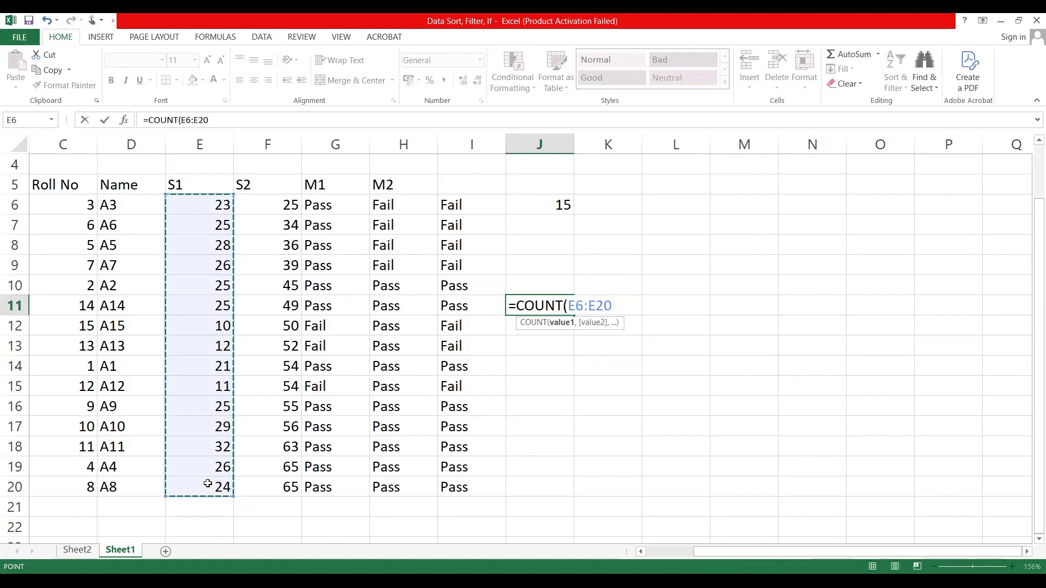
type(")")
key("Return")
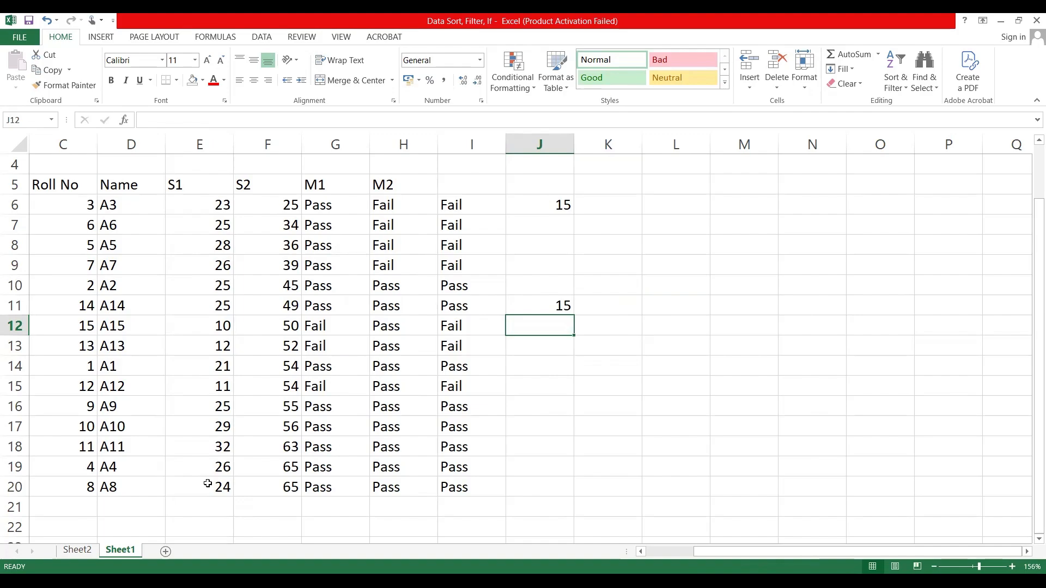
Step: Replace the J11 formula with =COUNT(E6:G20), covering the S1, S2 and M1 columns
left_click(527, 305)
key("Delete")
type("=")
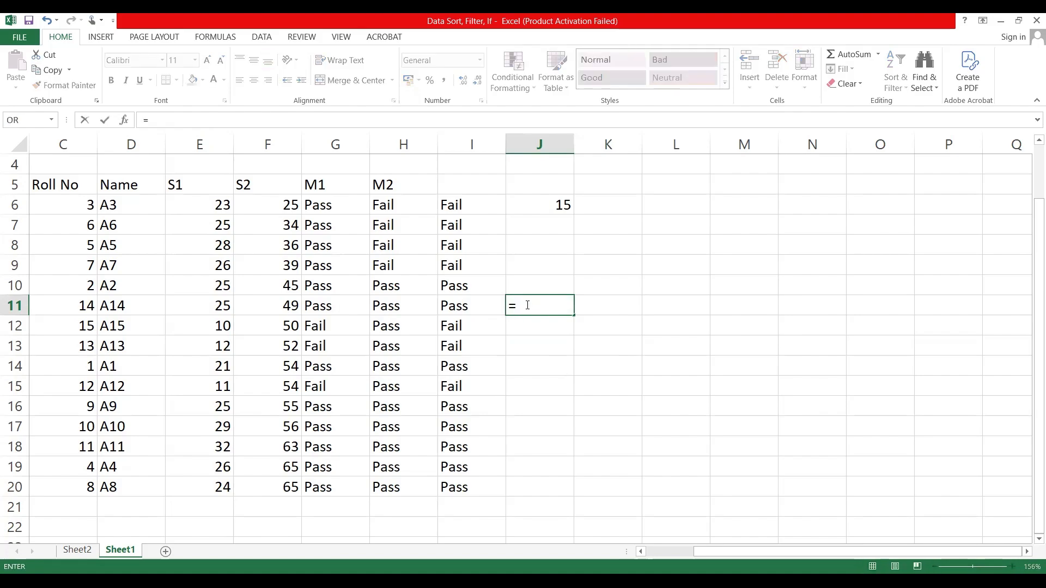
type("count")
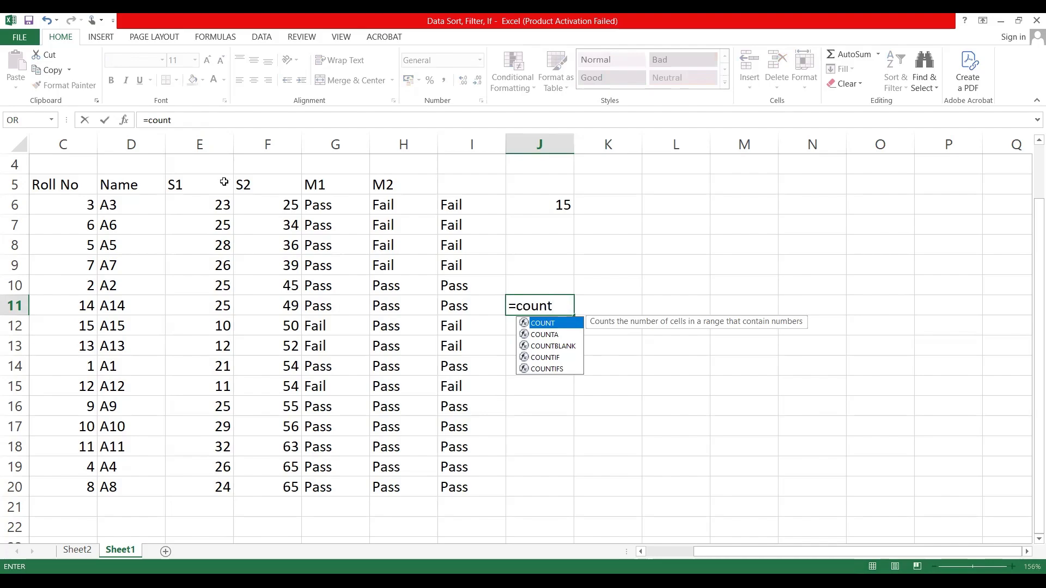
type("(")
left_click(207, 202)
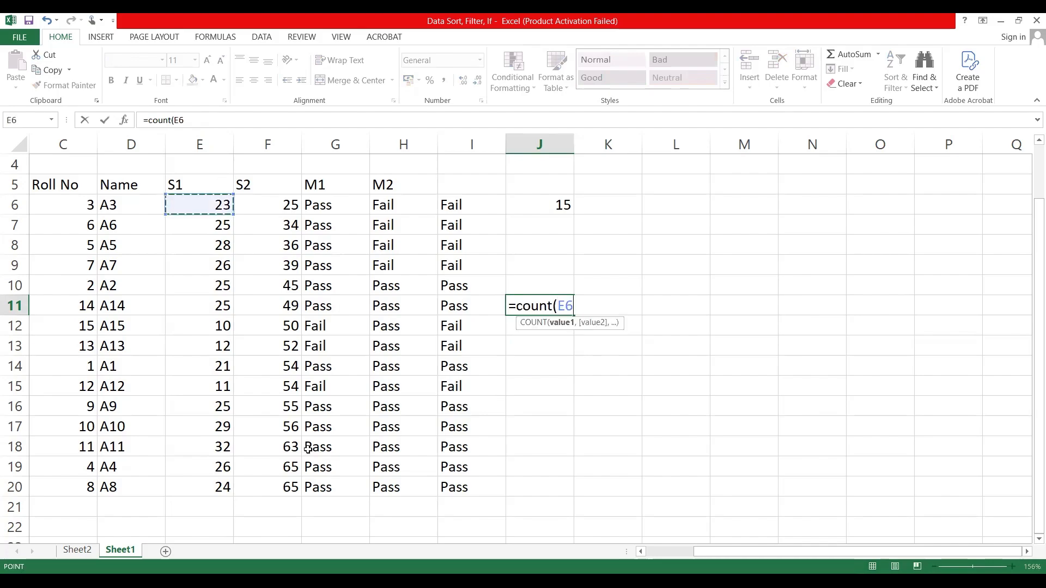
left_click(306, 478, "shift")
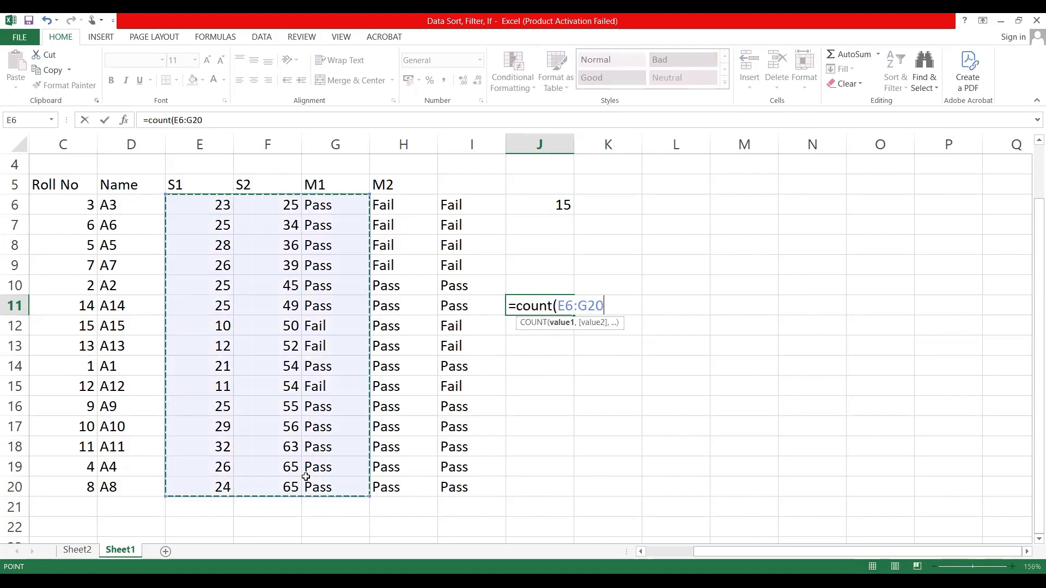
type(")")
key("Return")
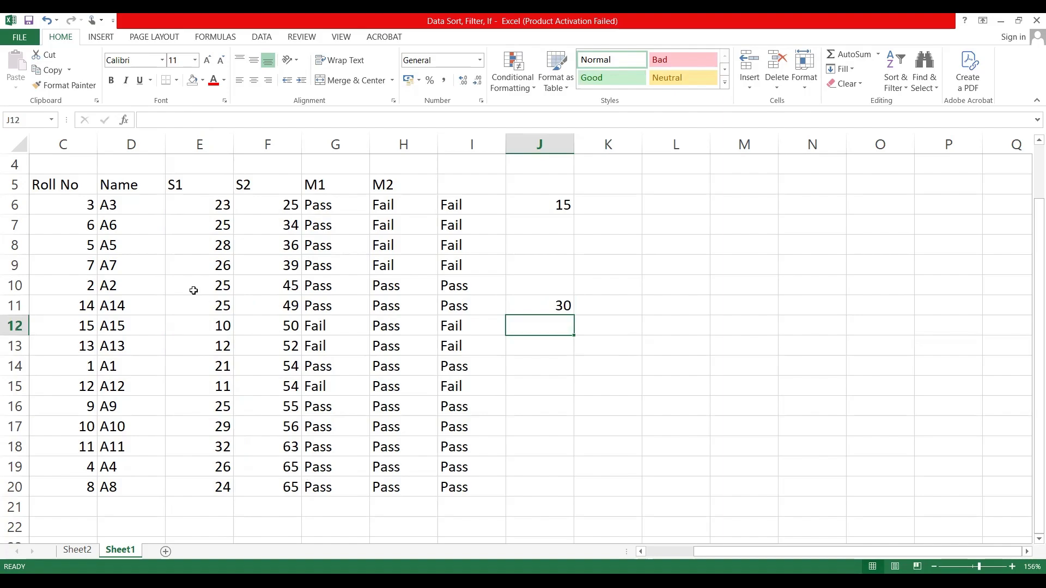
Step: Apply COUNT to the M1 text results by entering =COUNT(G6:G20) in J14
left_click(219, 314)
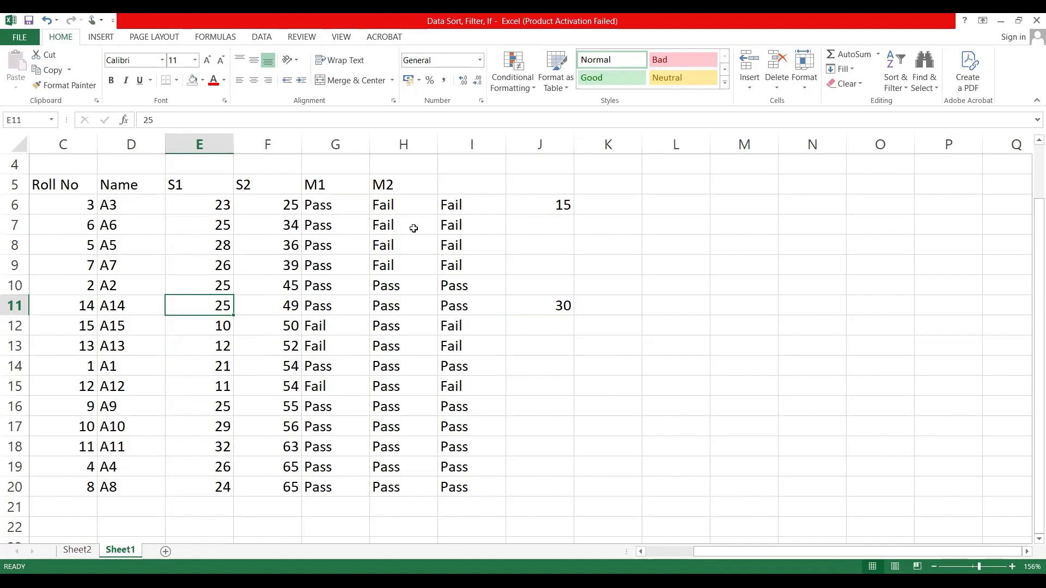
left_click_drag(333, 206, 343, 293)
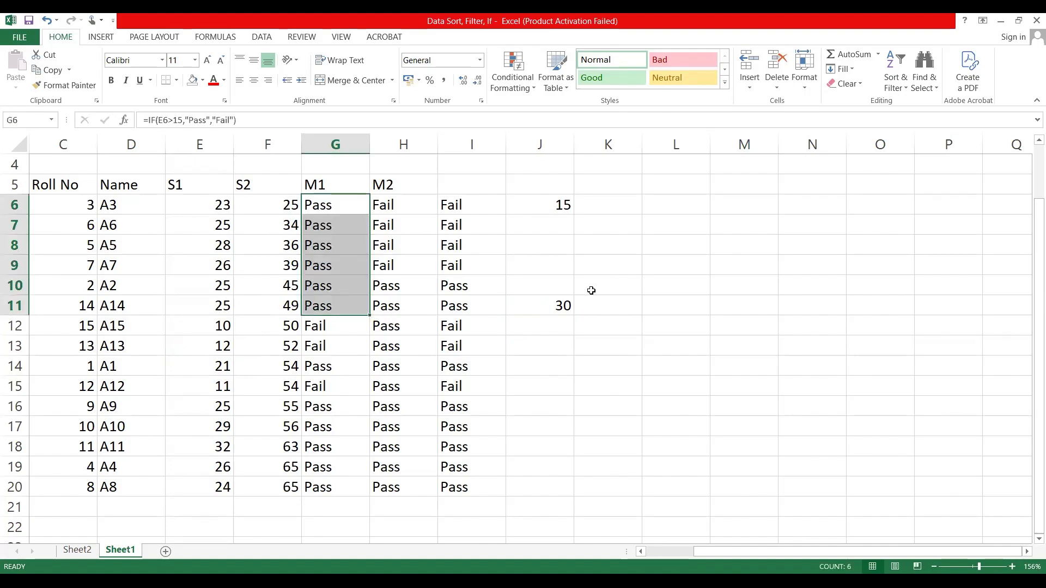
left_click(552, 358)
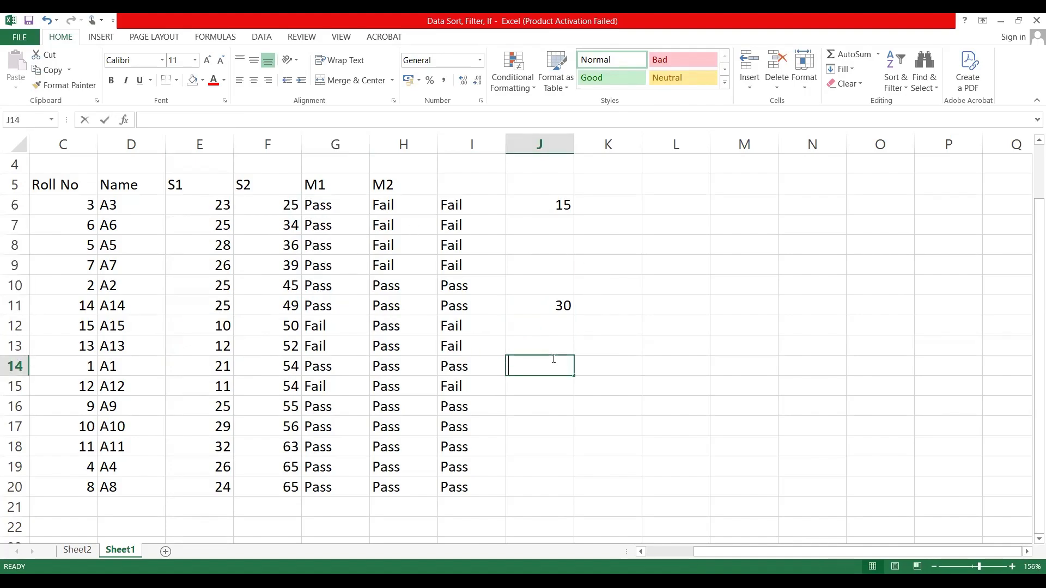
type("=")
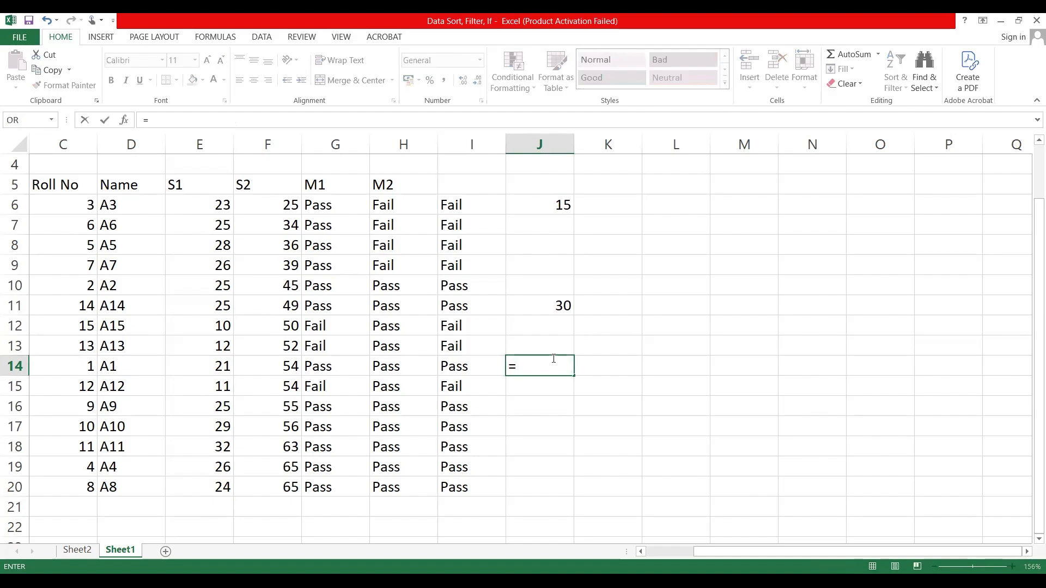
type("count")
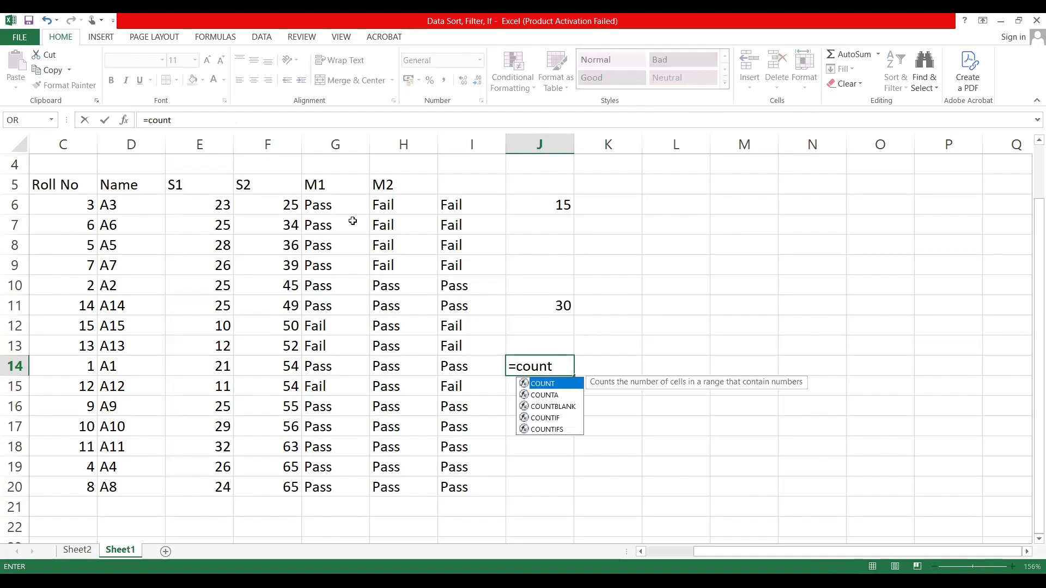
type("(")
left_click(328, 205)
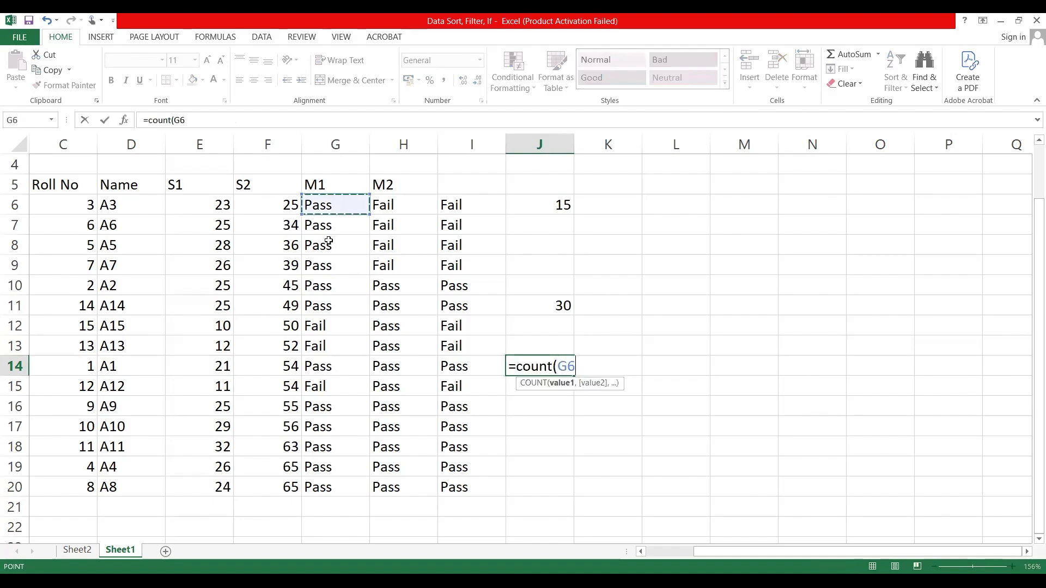
left_click(324, 489, "shift")
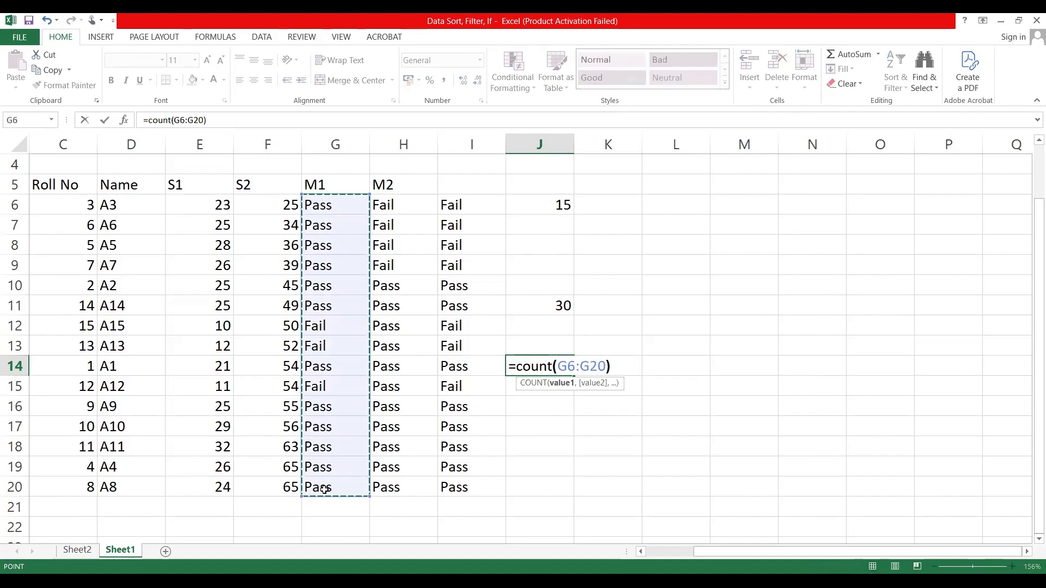
key("Return")
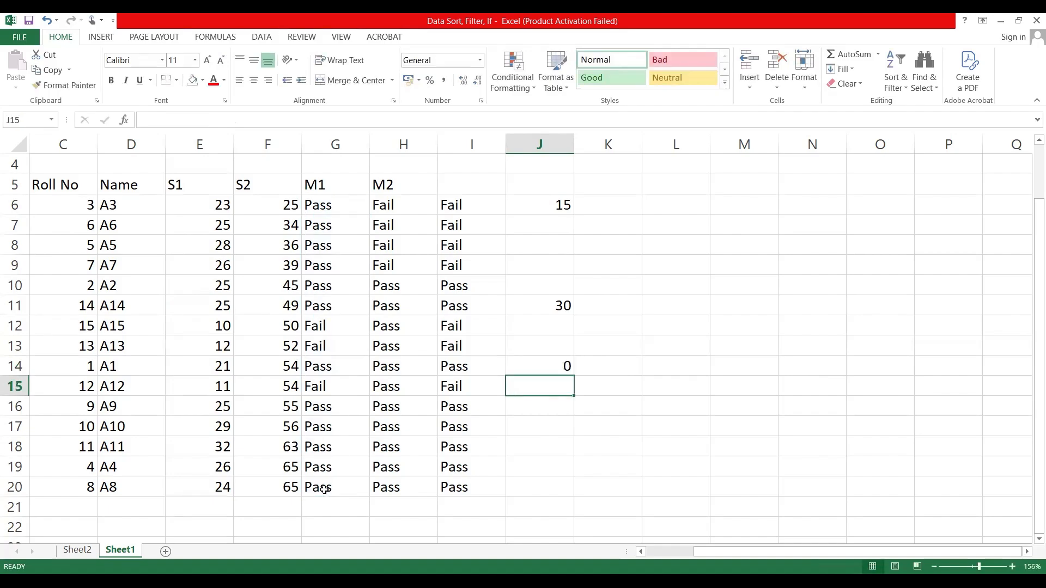
Step: Clear the COUNT formulas from J11 and J14
left_click(539, 305)
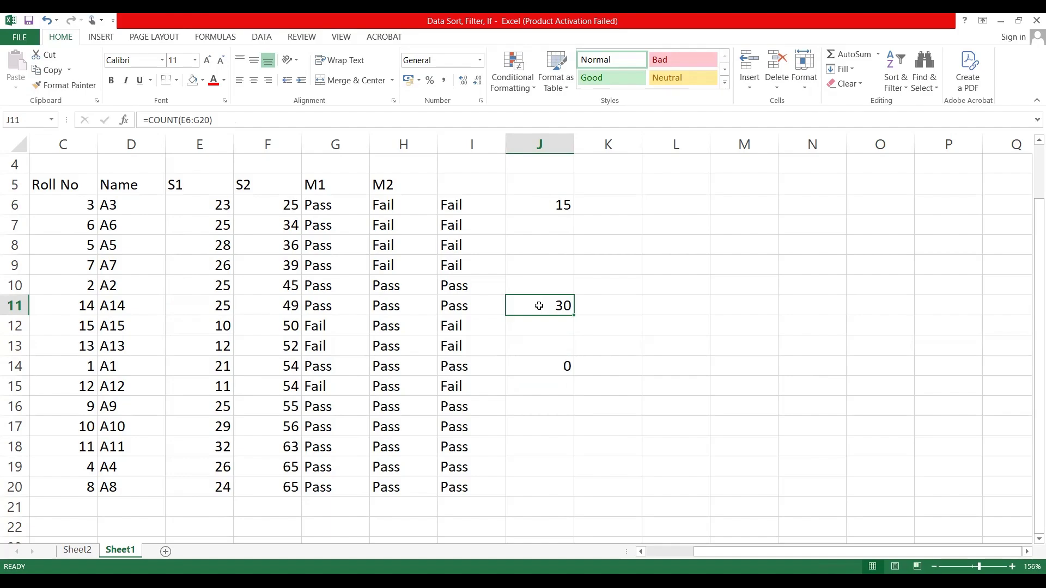
key("Delete")
left_click(560, 365)
key("Delete")
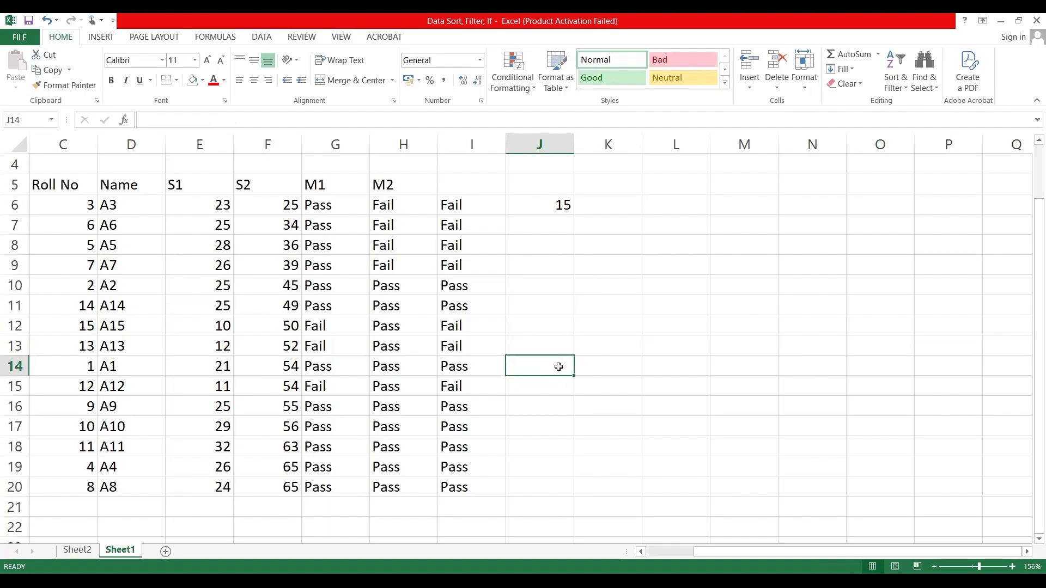
left_click(208, 341)
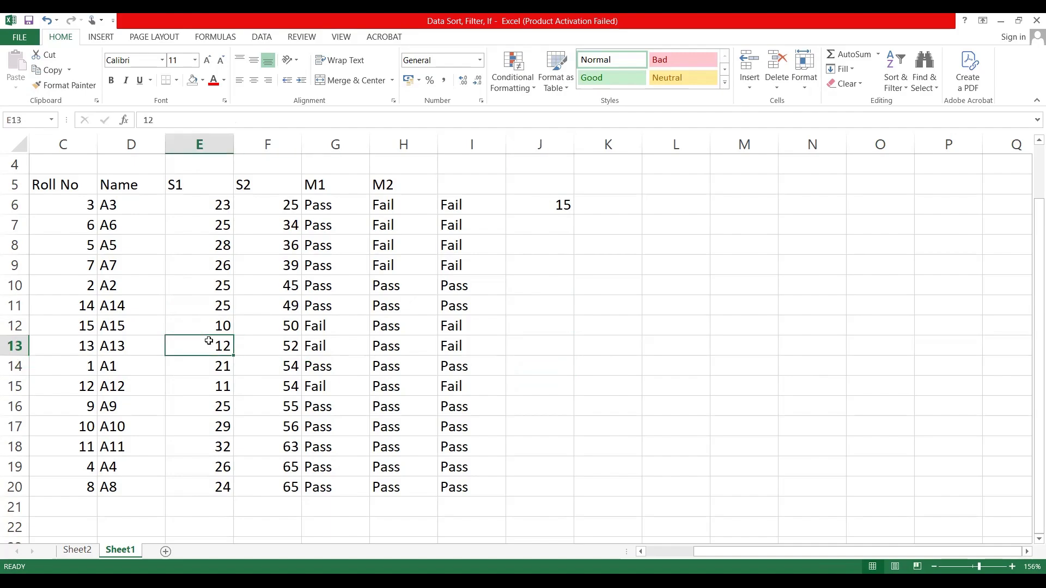
Step: Clear the S1 marks for A13 in E13 and A11 in E18
key("Delete")
left_click(203, 450)
key("Delete")
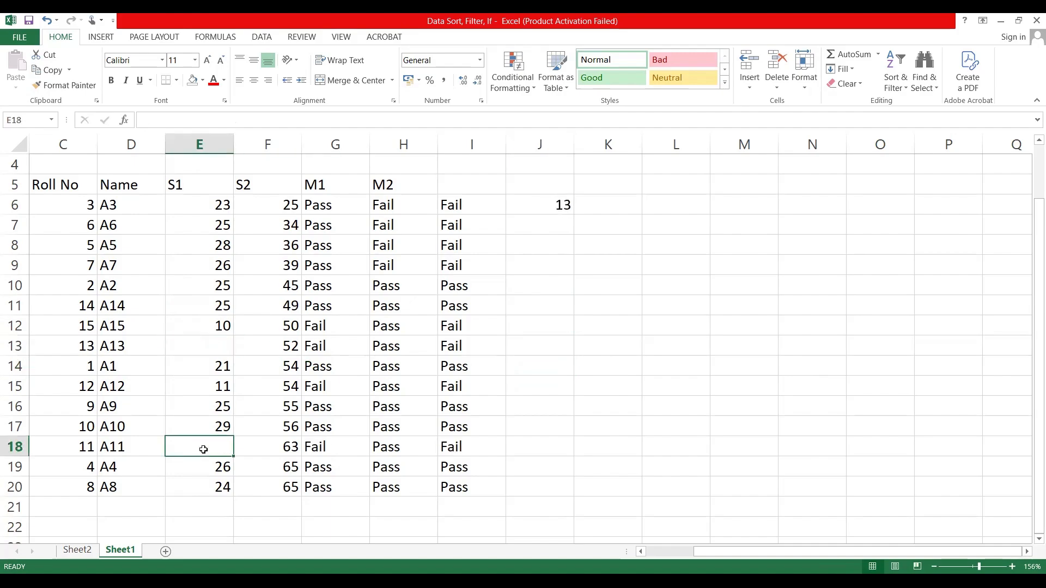
Step: Count the numeric S1 marks in J13 with =COUNT(E6:E20), and clear the formula again
left_click(564, 354)
type("=")
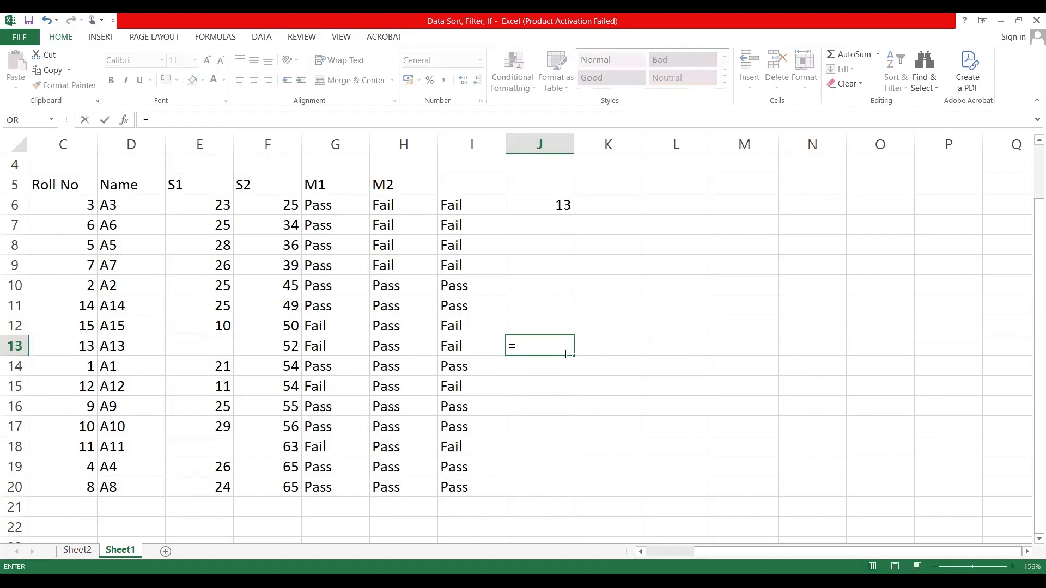
type("count(")
left_click(188, 204)
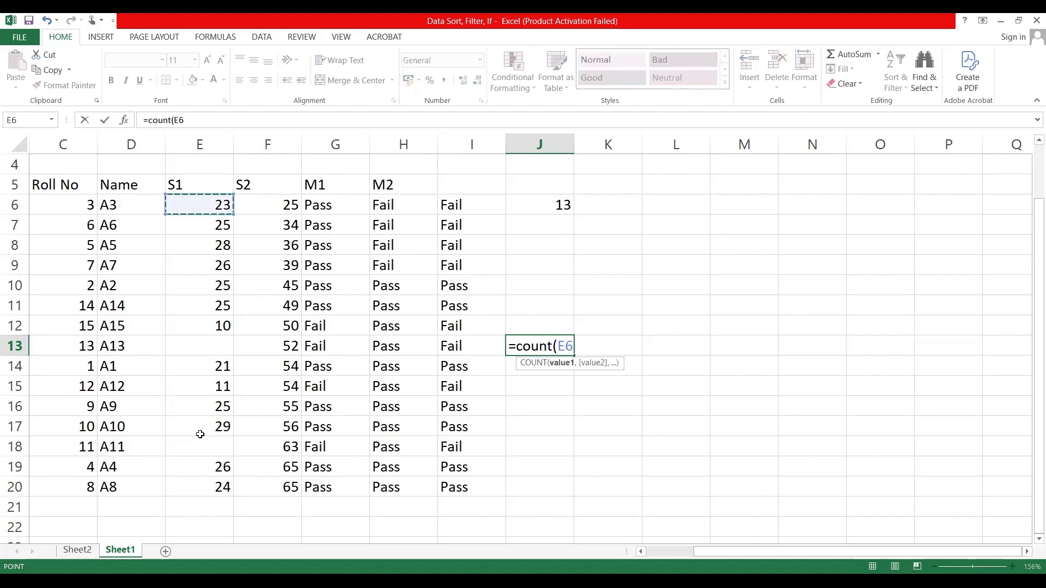
left_click(201, 486, "shift")
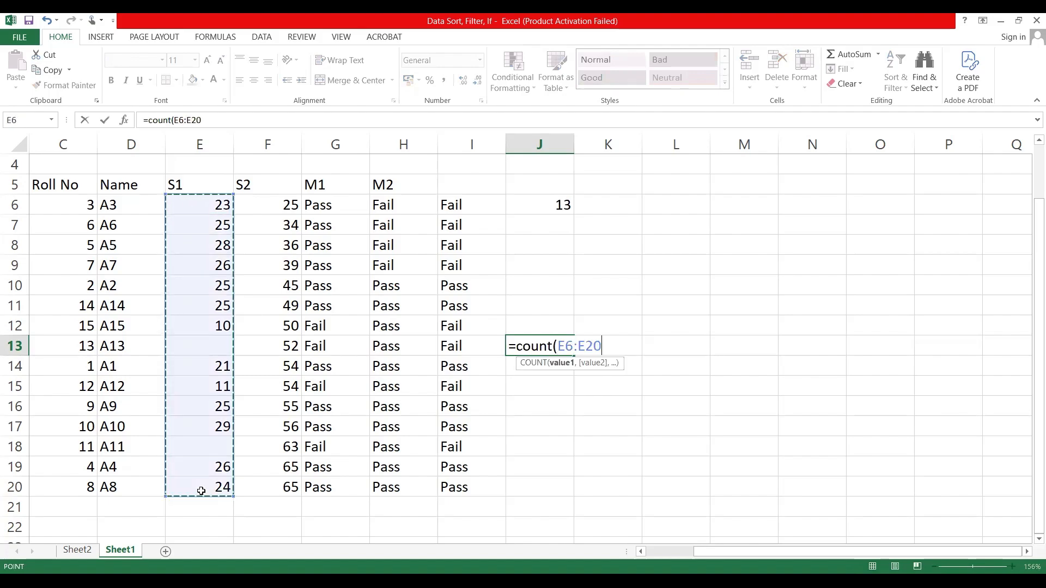
type(")")
key("Return")
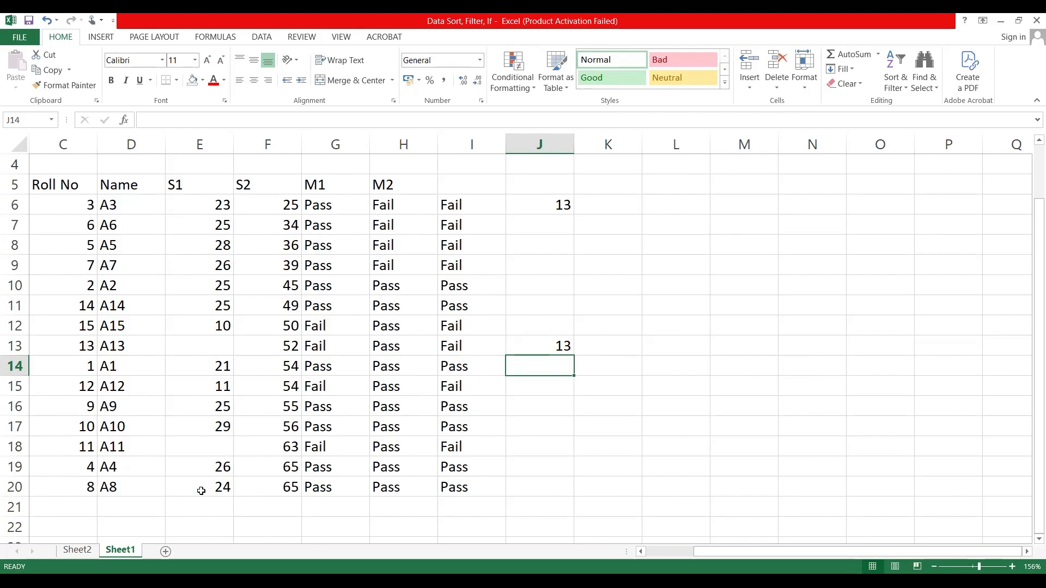
left_click(542, 345)
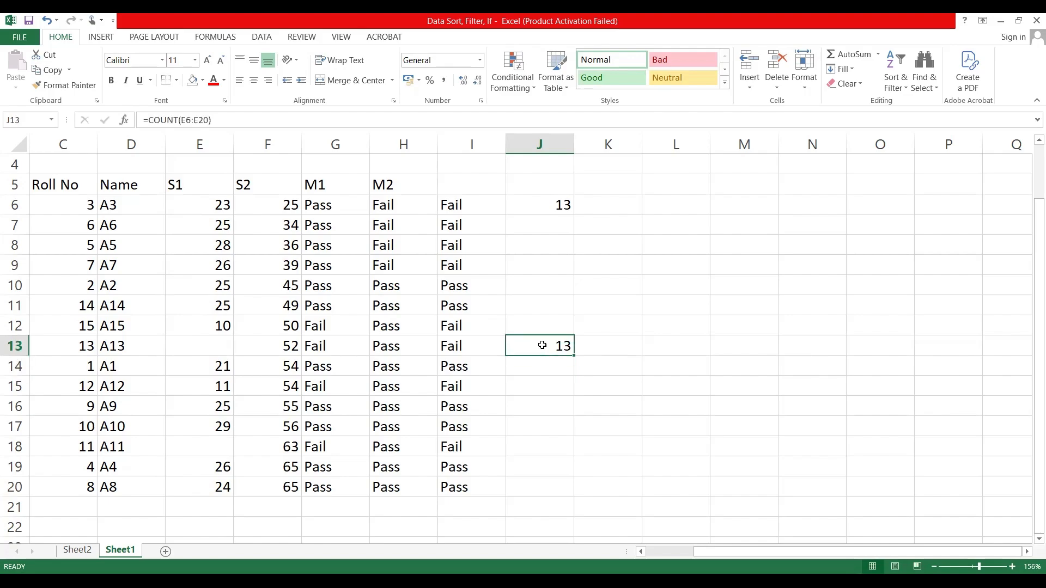
key("Delete")
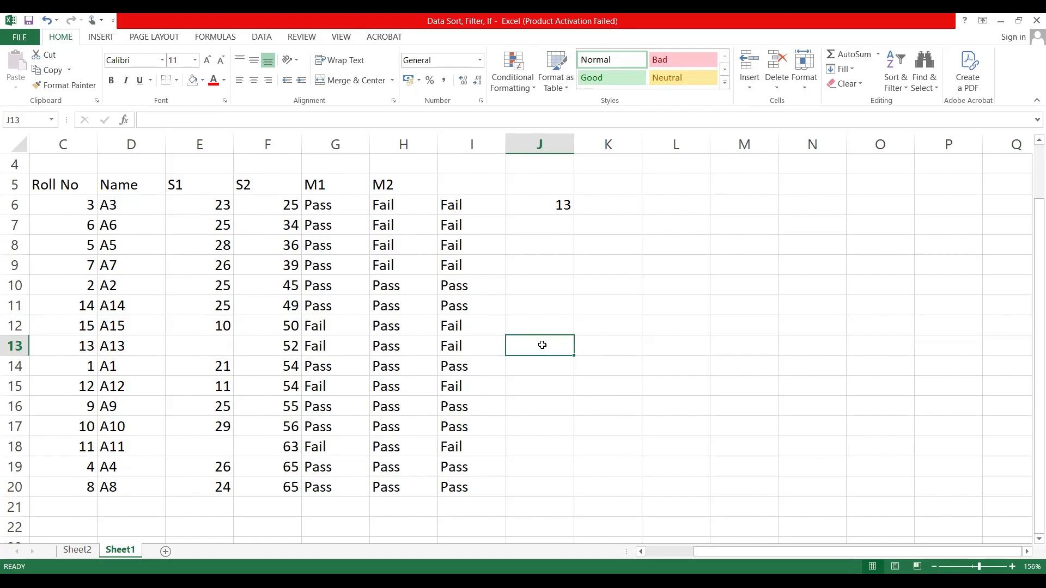
Step: Enter AB as the S1 value for A13 in E13 and A11 in E18
left_click(213, 343)
type("AB")
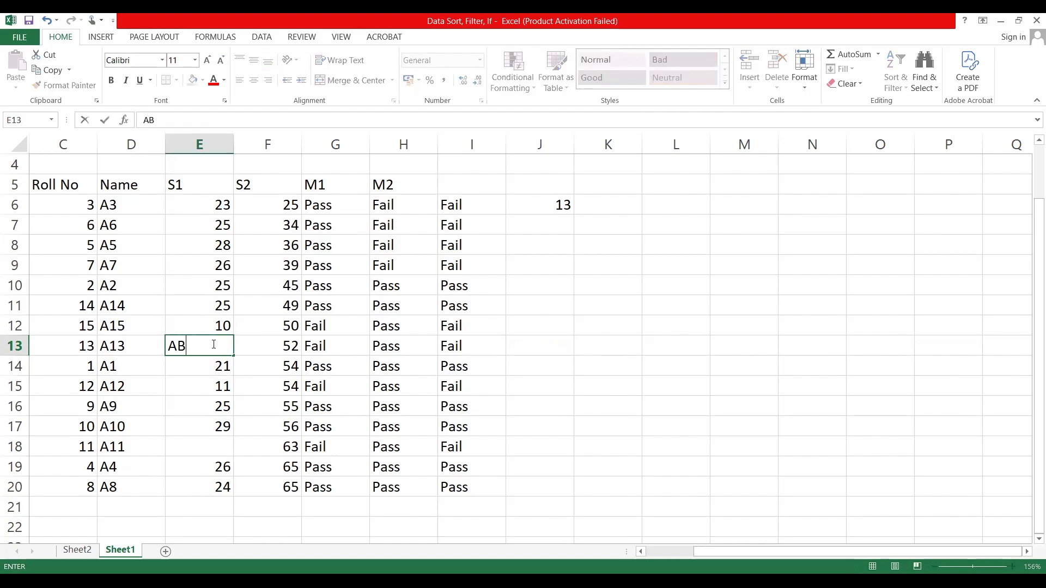
left_click(196, 447)
type("AB")
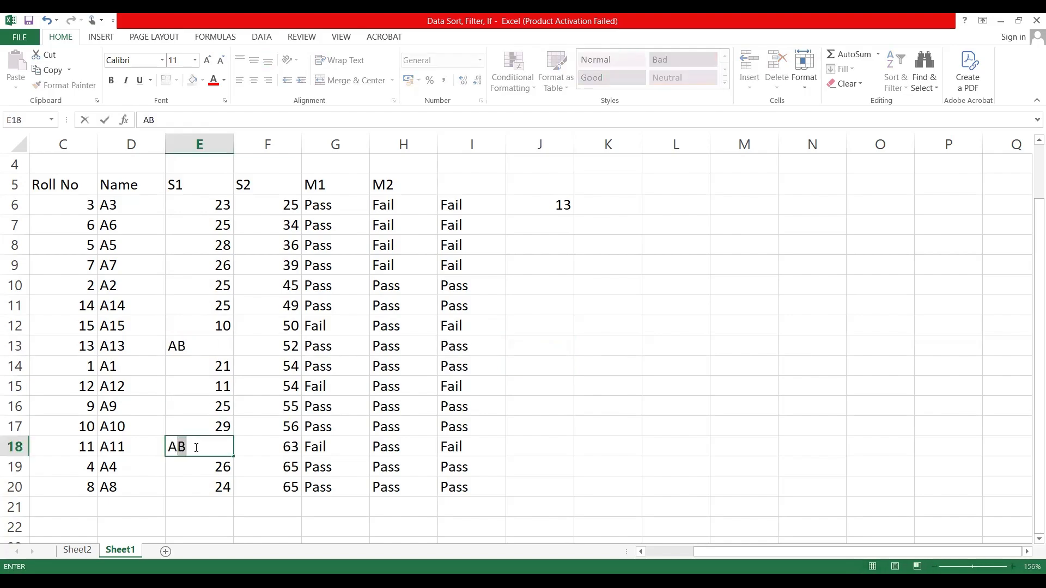
Step: Count the numeric S1 marks in J12 with the formula =COUNT(E6:E20)
left_click(555, 325)
type("=")
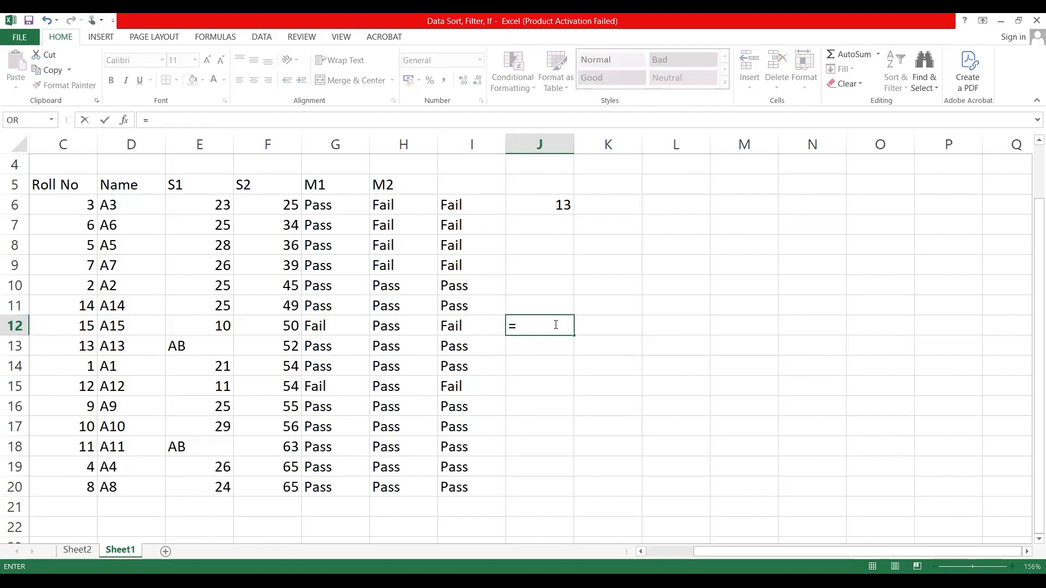
type("count(")
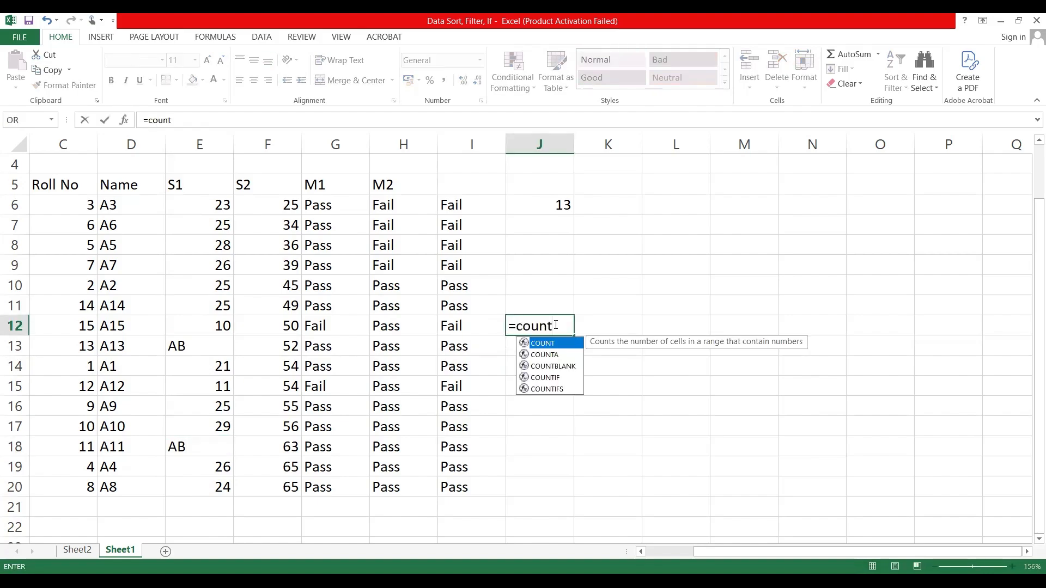
left_click(197, 210)
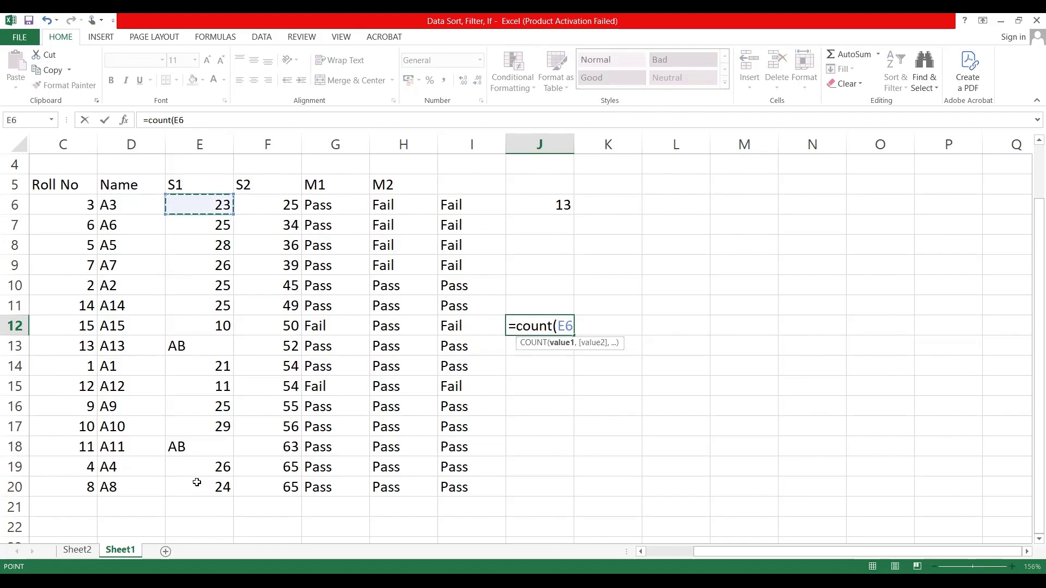
left_click(197, 486, "shift")
type(")")
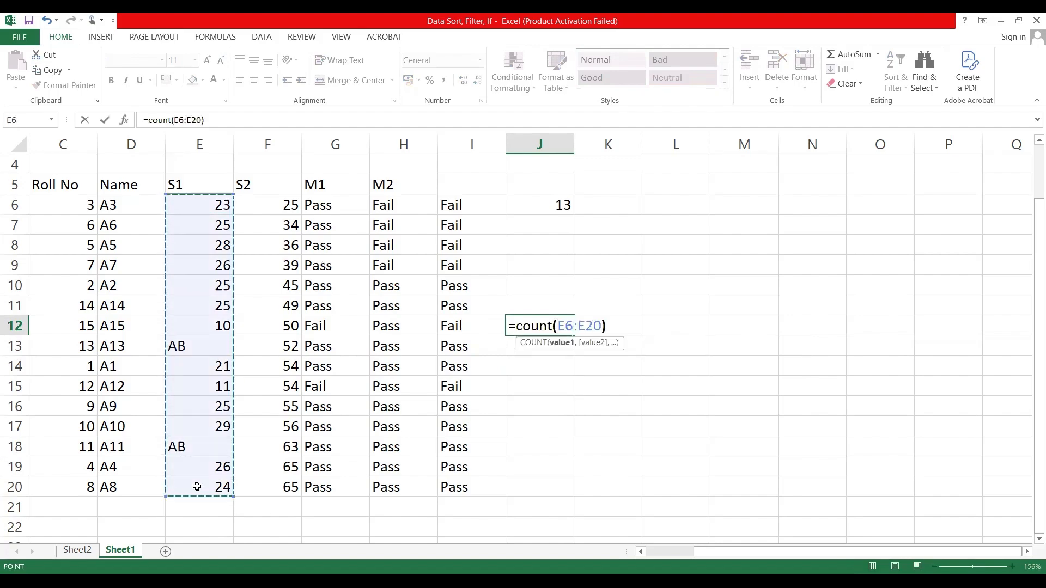
key("Return")
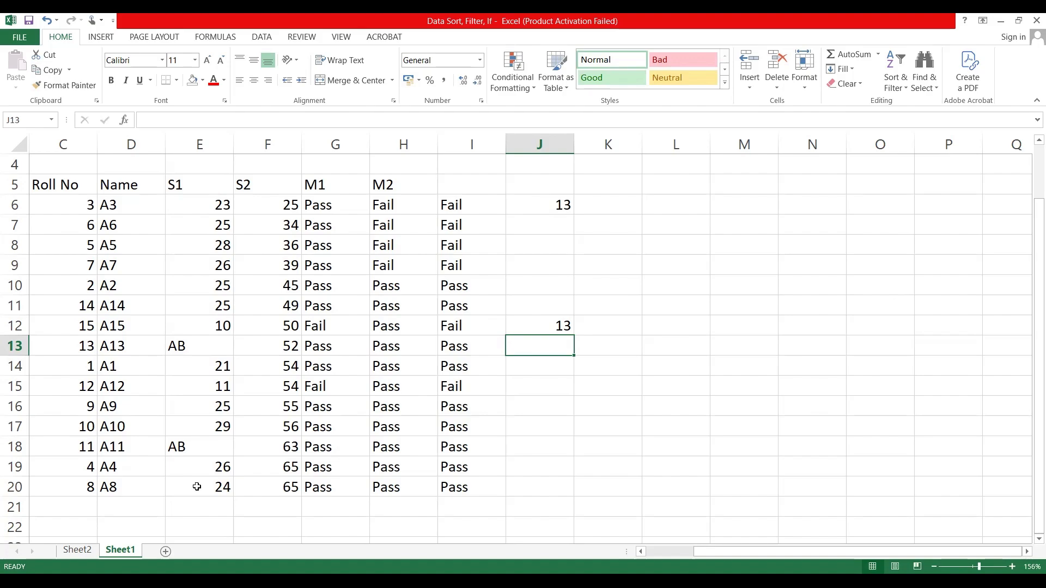
Step: Replace the AB entries in the S1 column with 23 in E13 and 19 in E18
left_click(205, 339)
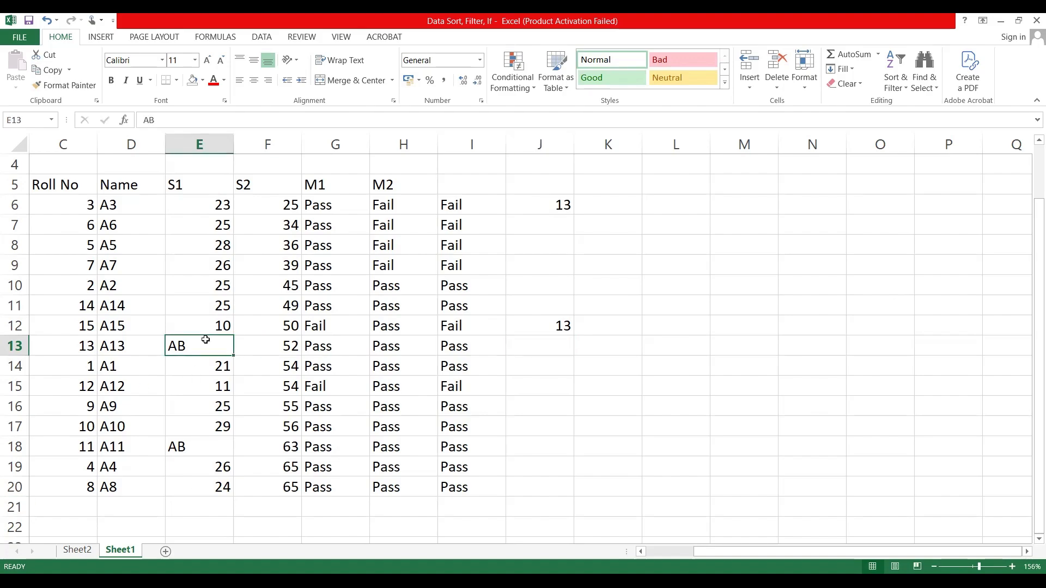
type("23")
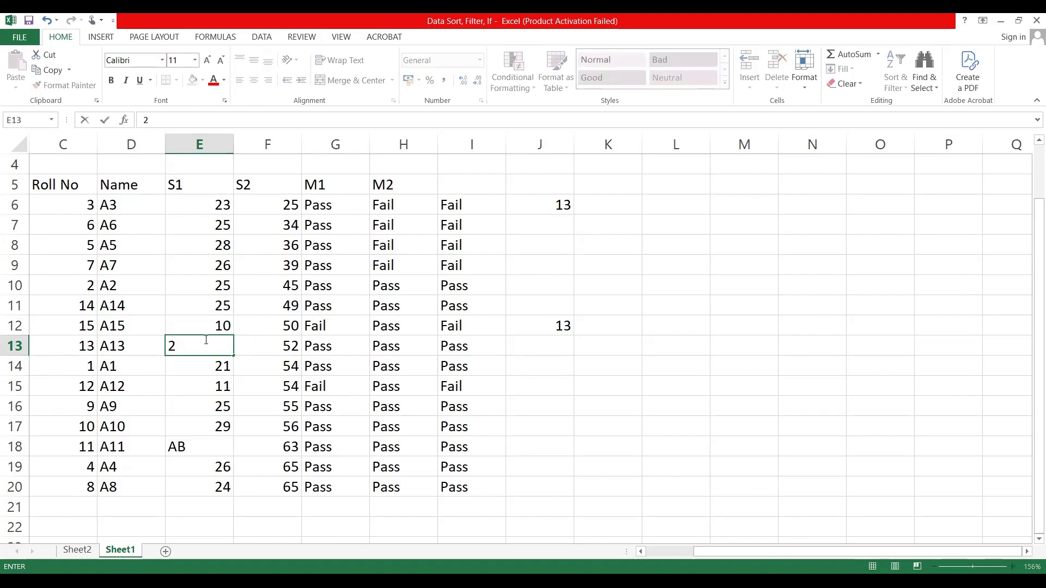
left_click(203, 460)
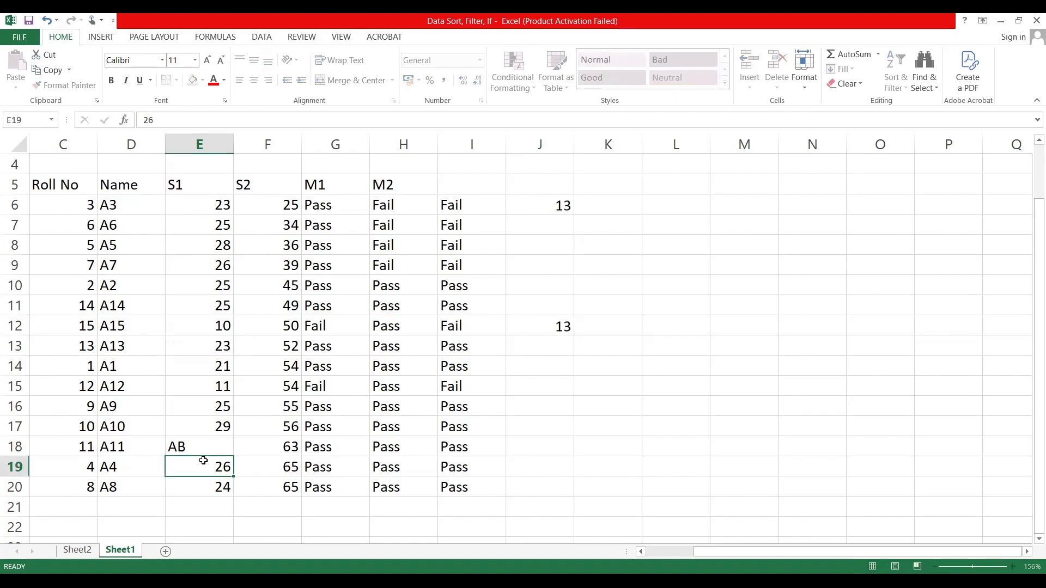
left_click(210, 447)
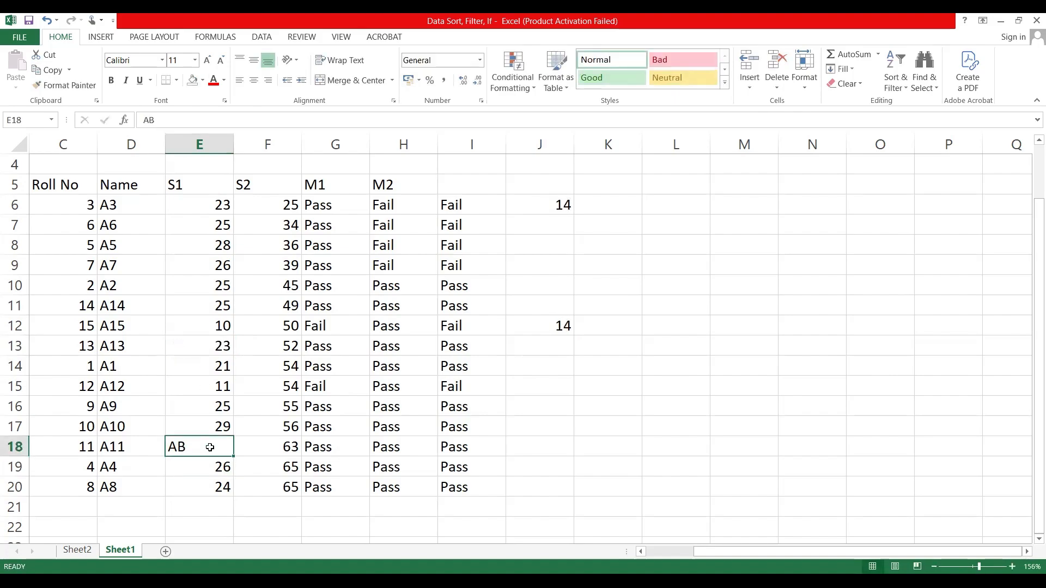
type("19")
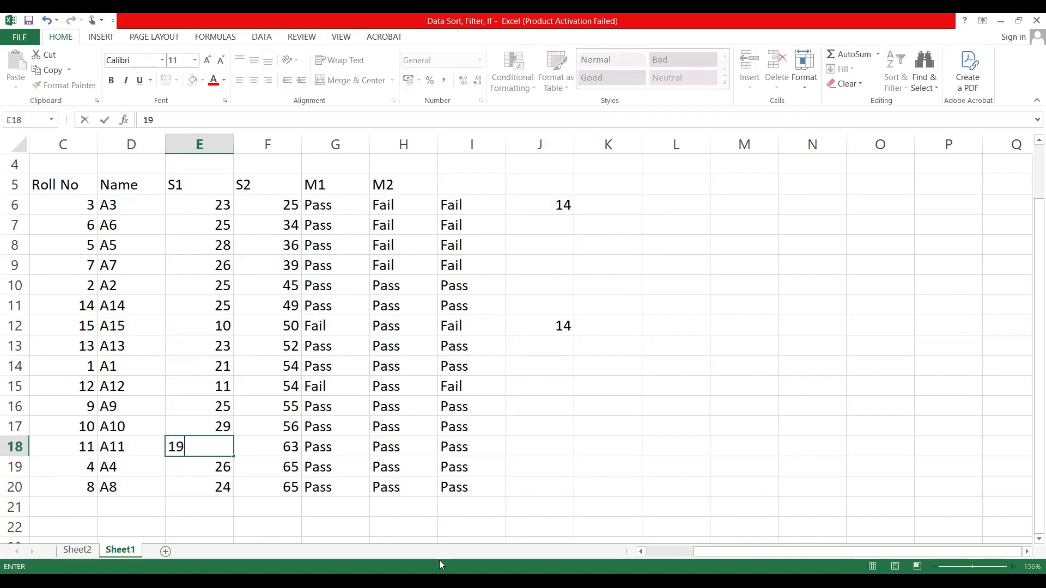
left_click(275, 430)
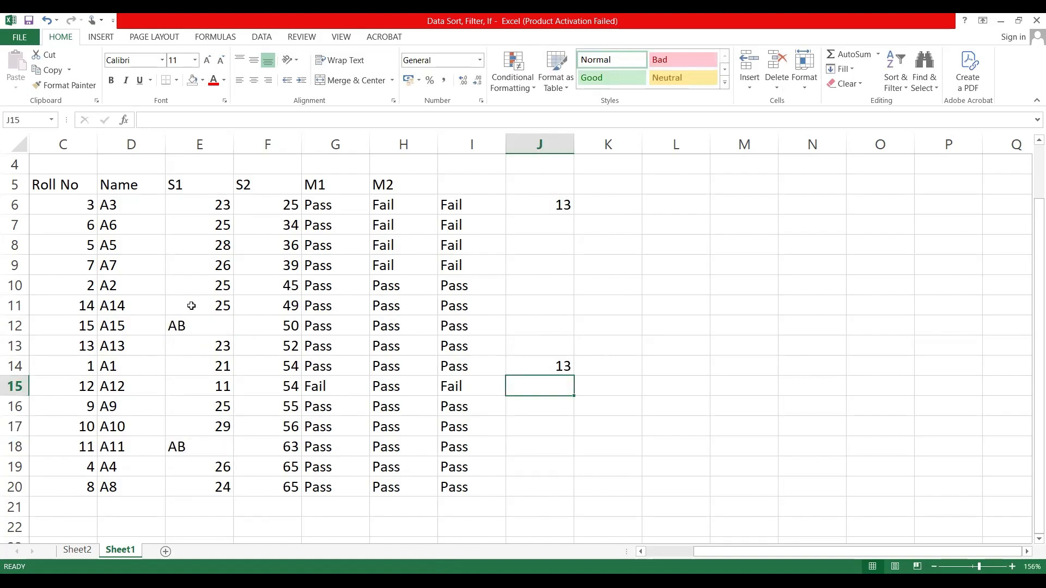
left_click(187, 321)
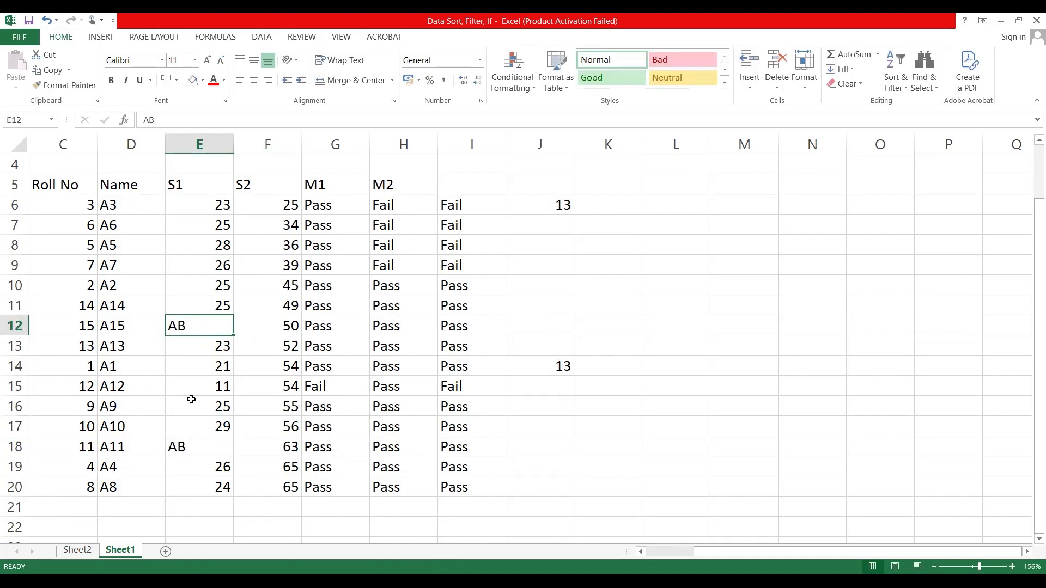
left_click(187, 445)
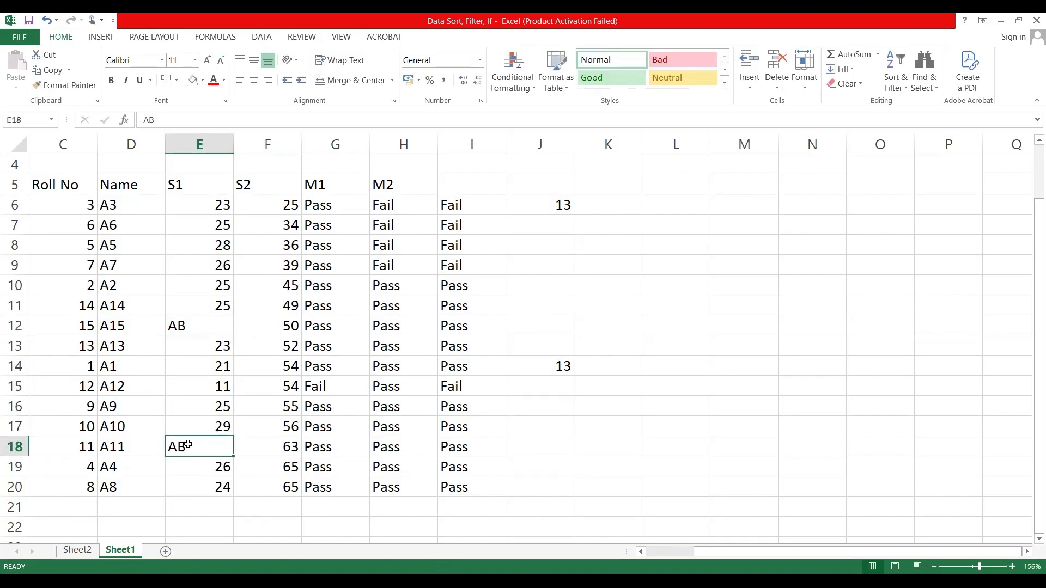
left_click(207, 325)
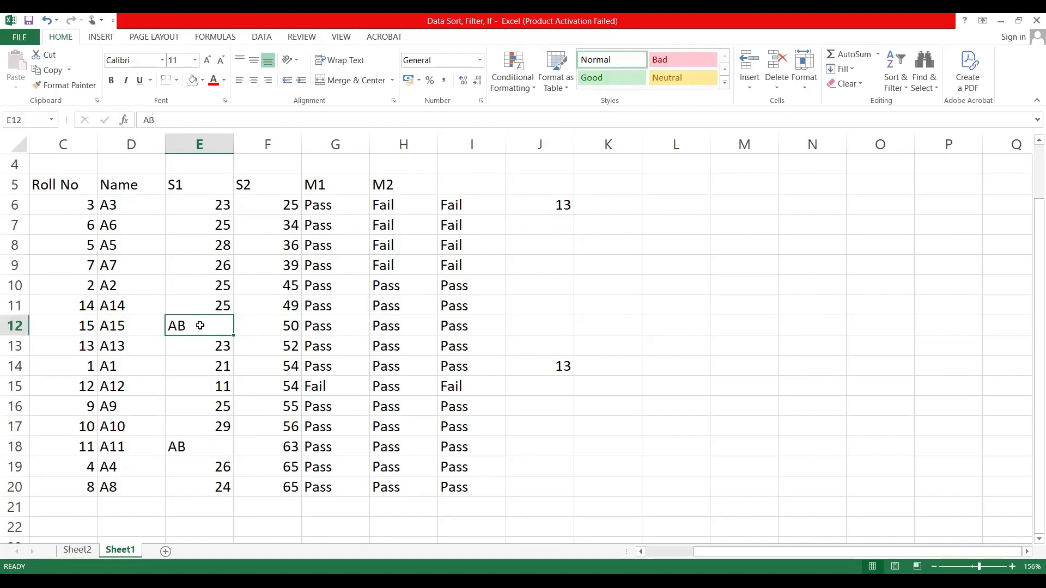
left_click(192, 448)
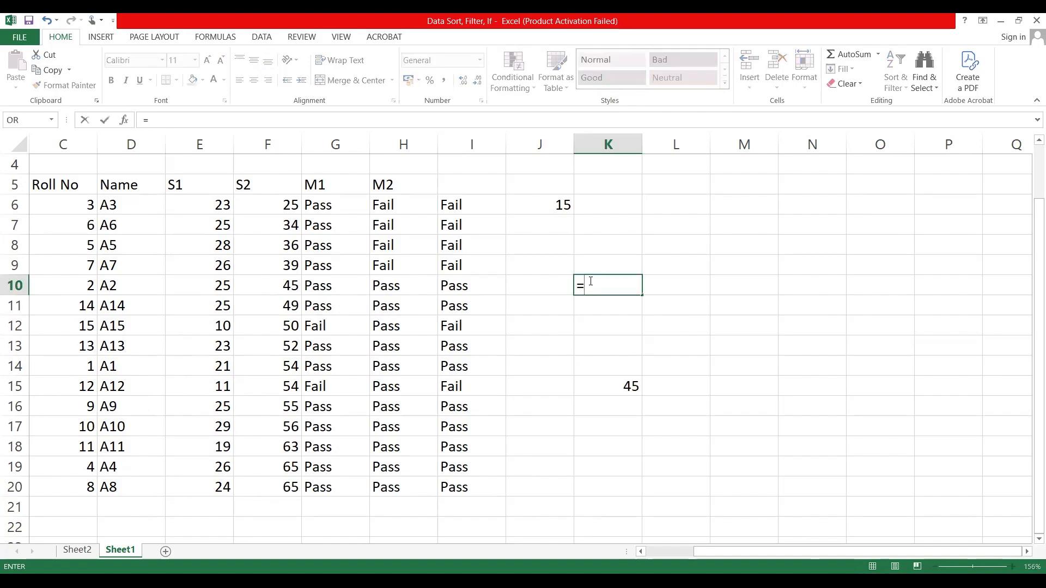
Step: Join the name in D6 and the M1 result in G6 in cell K10 with =CONCATENATE(D6,G6)
type("co")
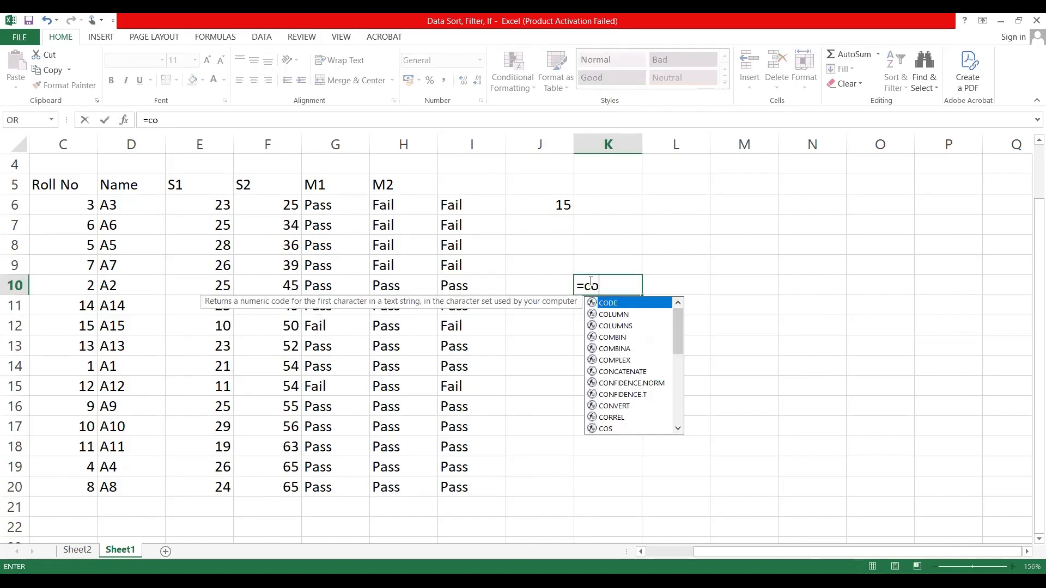
type("nc")
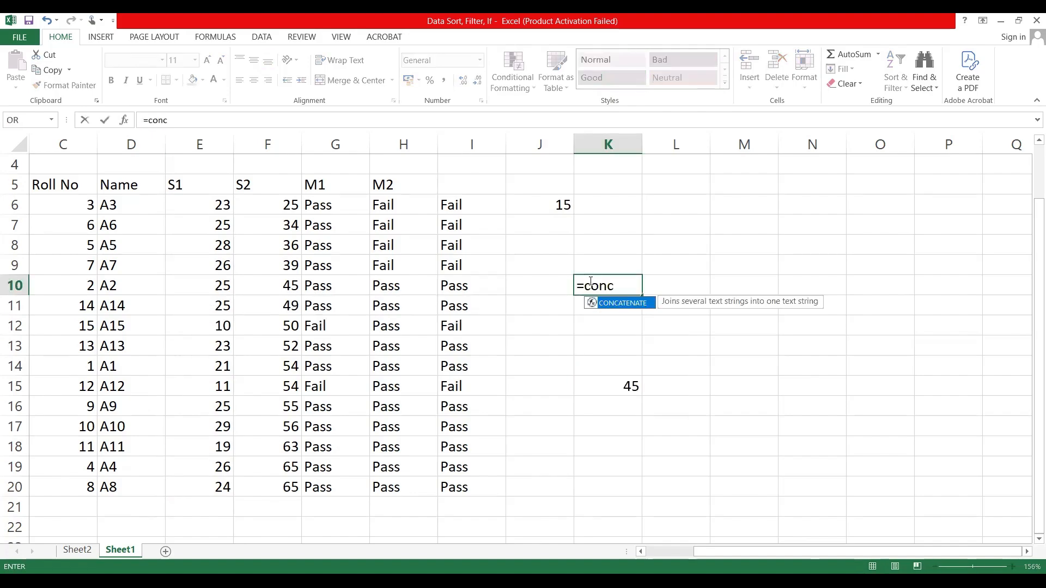
double_click(624, 304)
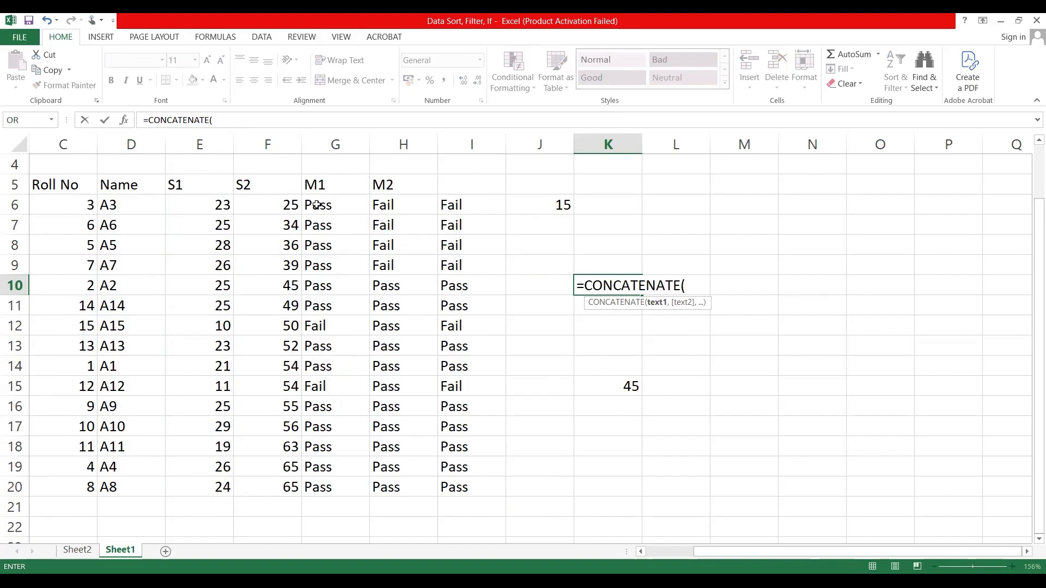
left_click(256, 210)
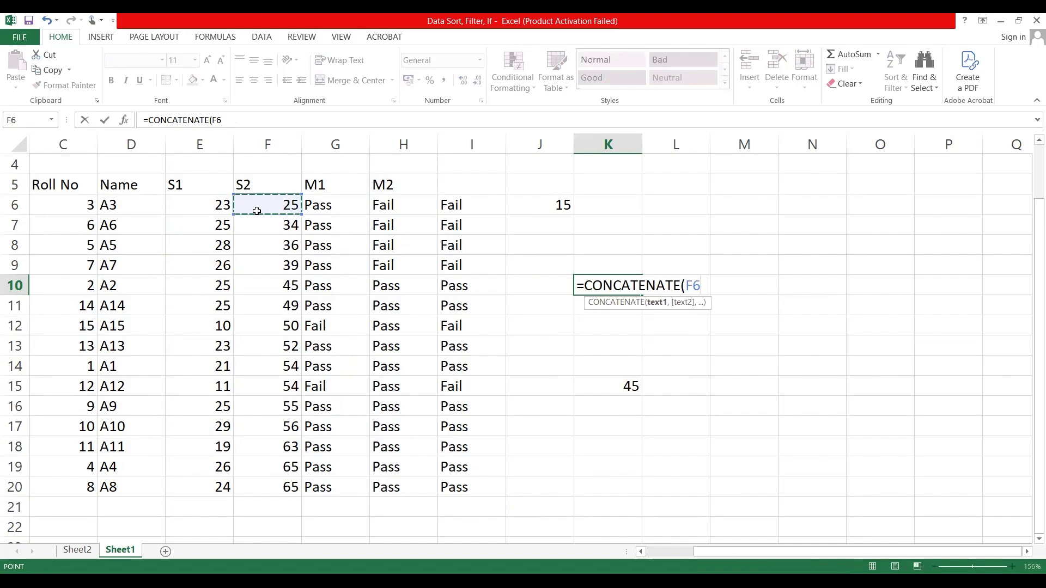
left_click(133, 208)
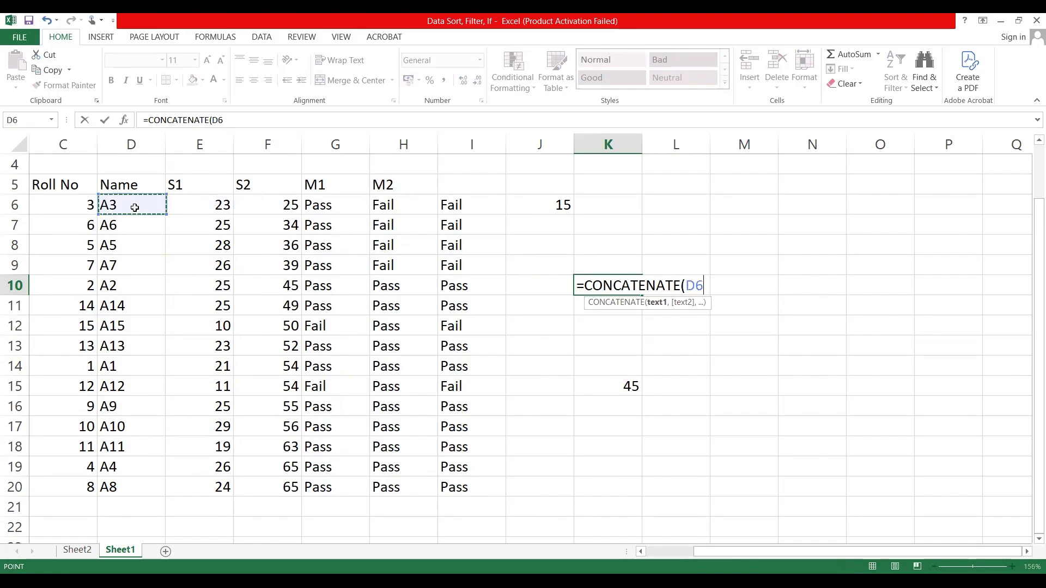
left_click(347, 205, "shift")
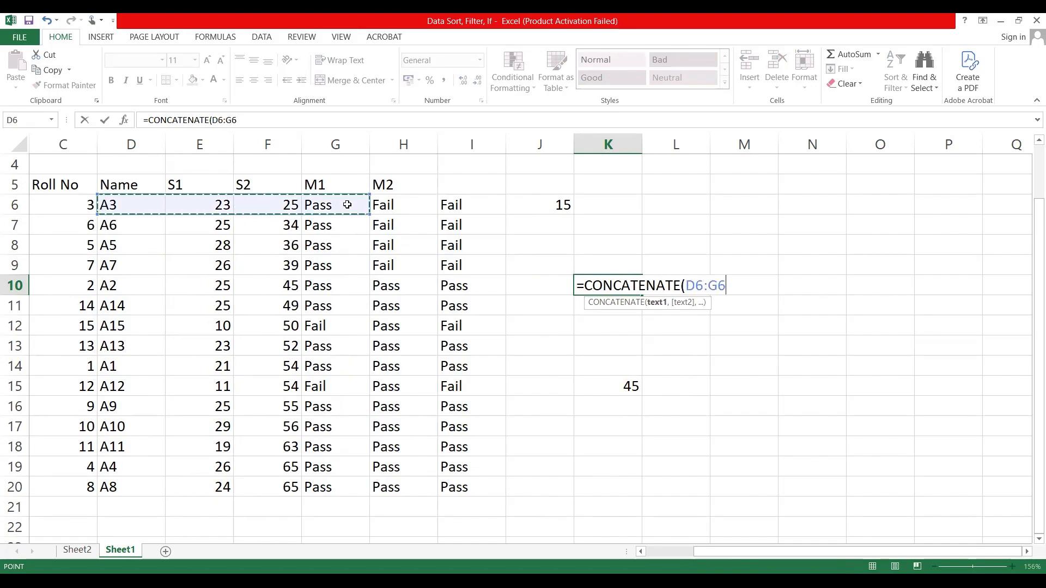
left_click(292, 222)
left_click(140, 201)
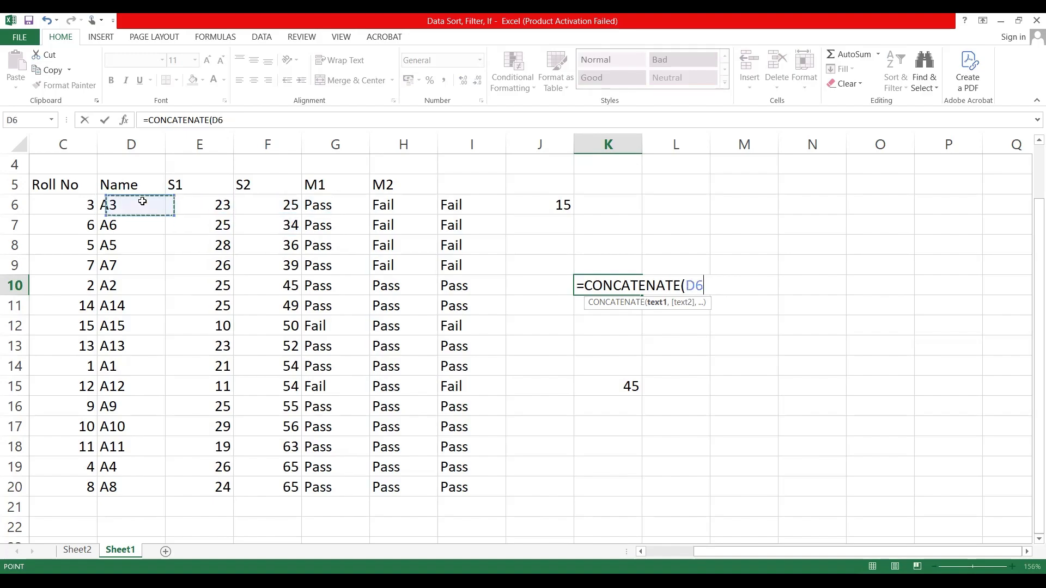
type(",")
left_click(321, 204)
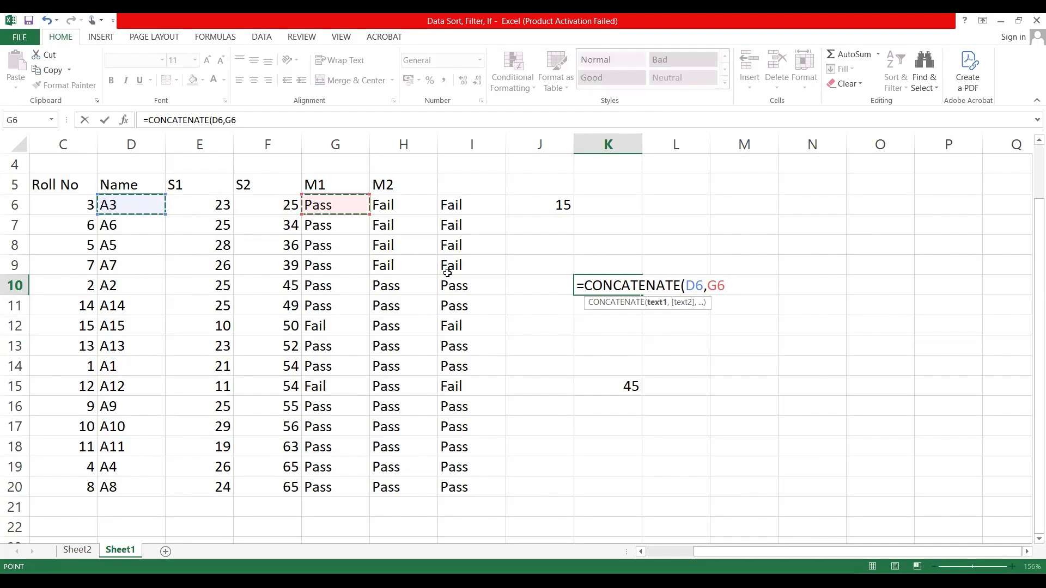
type(")")
key("Return")
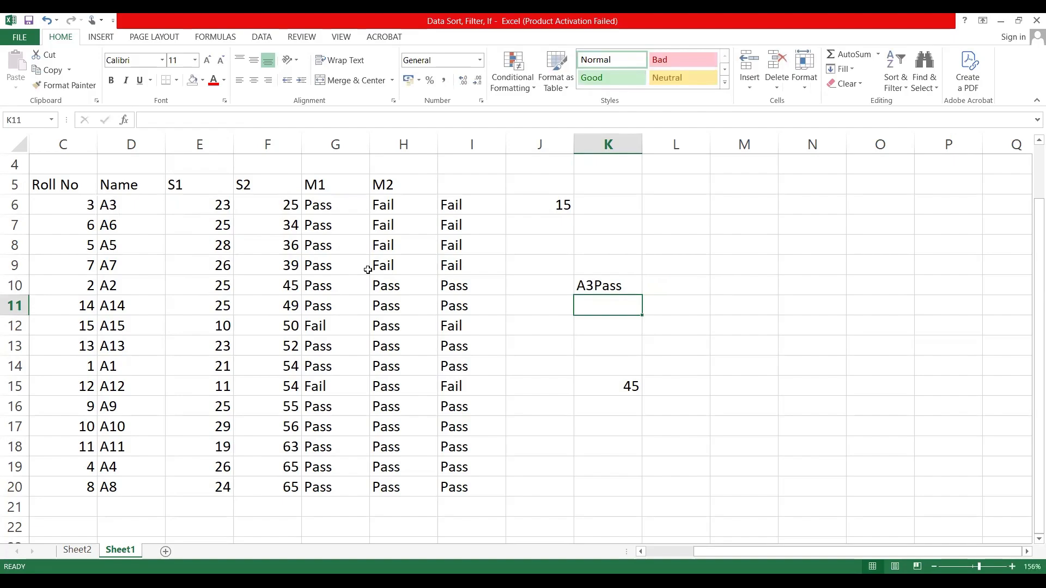
left_click(145, 207)
left_click(324, 205)
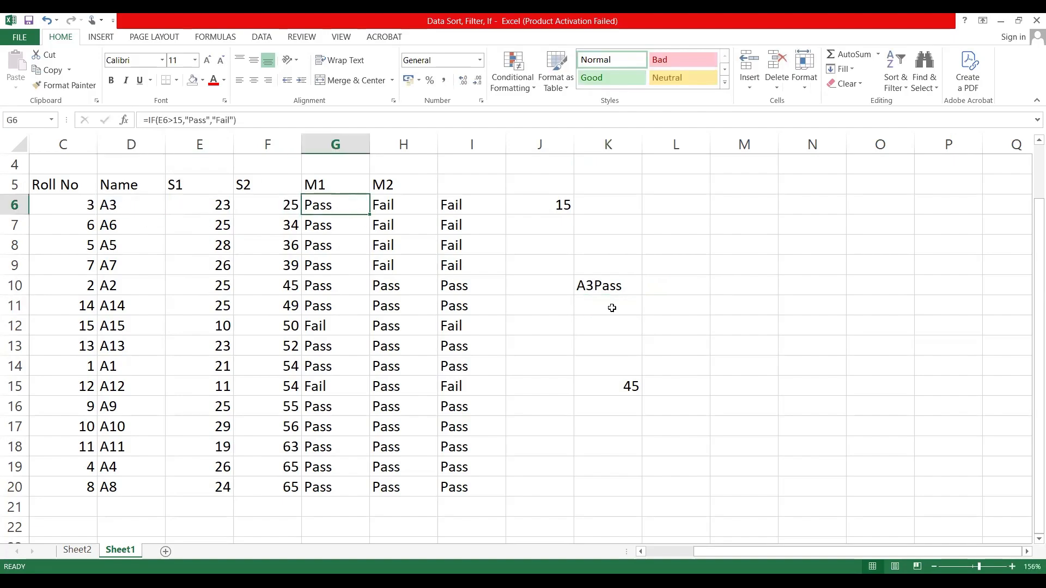
left_click(612, 286)
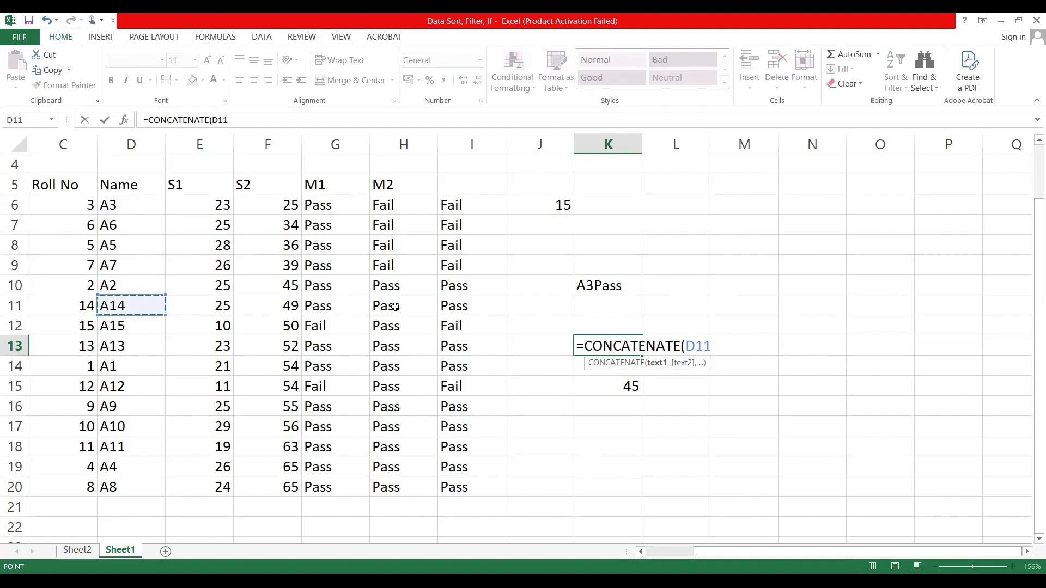
Step: Join the name in D11 and the M2 result in H11 in cell K13 with =CONCATENATE(D11,H11)
type(",")
left_click(395, 307)
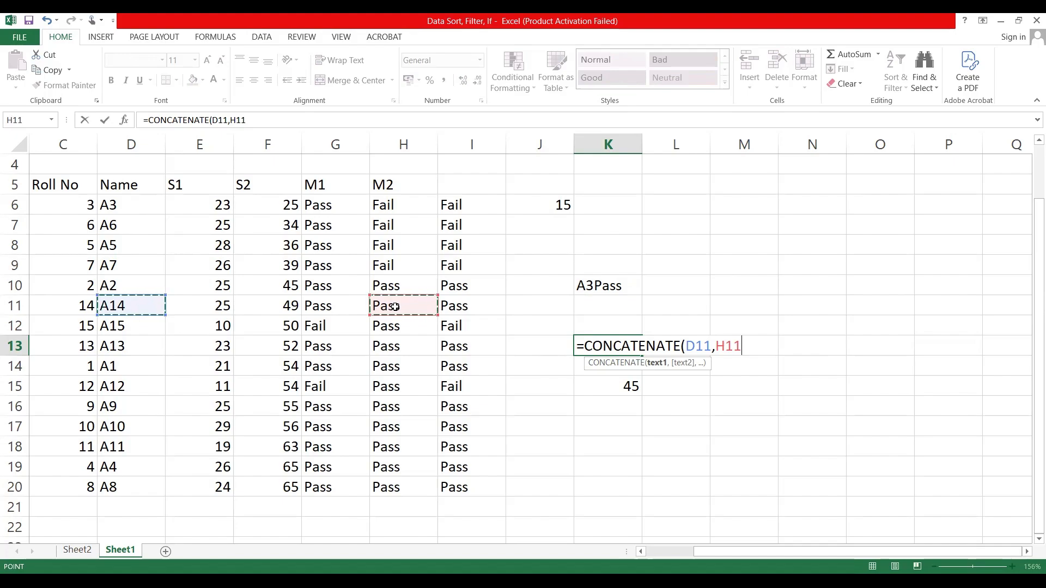
type(")")
key("Return")
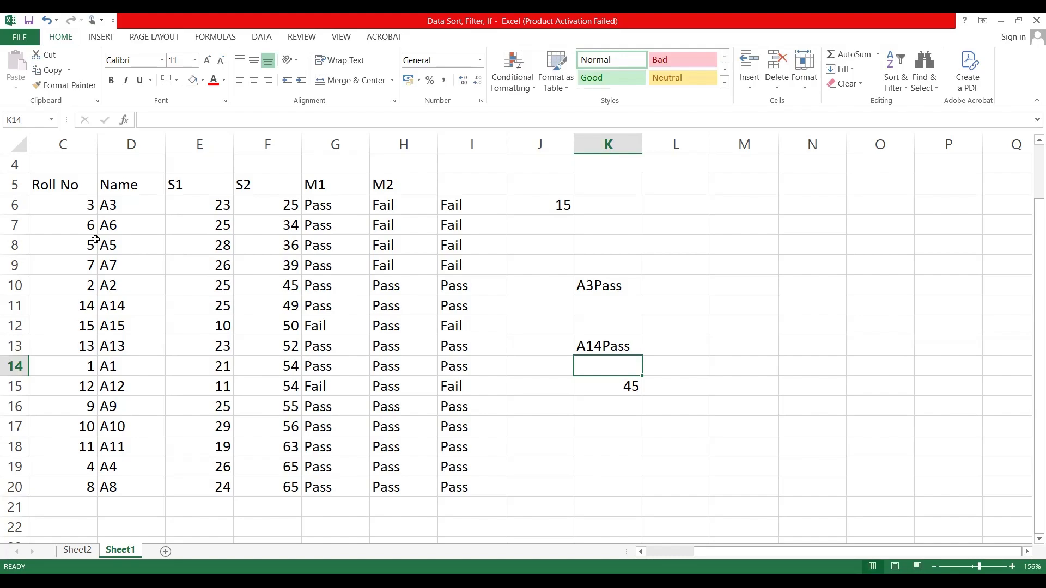
left_click(121, 306)
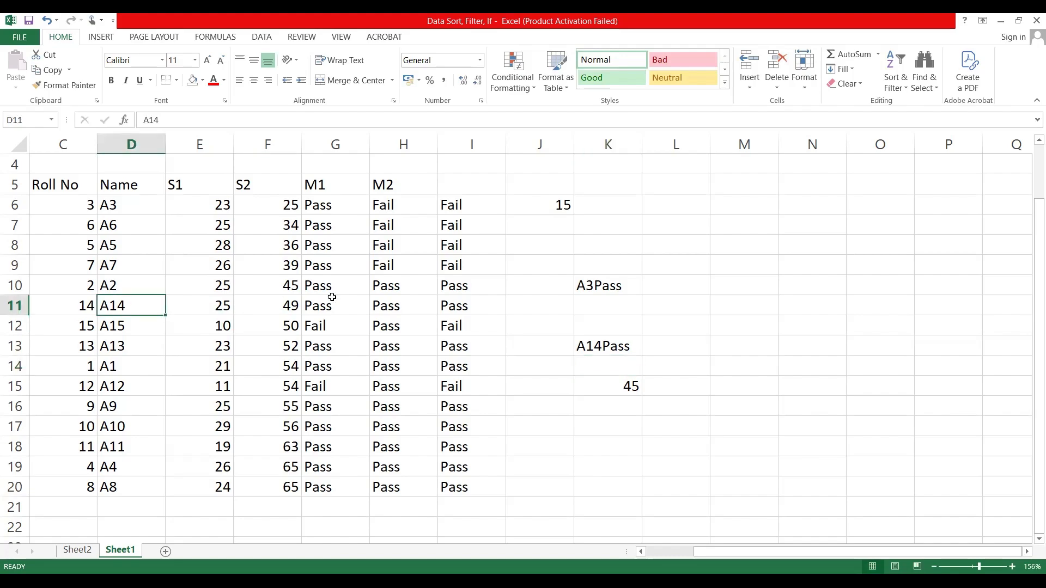